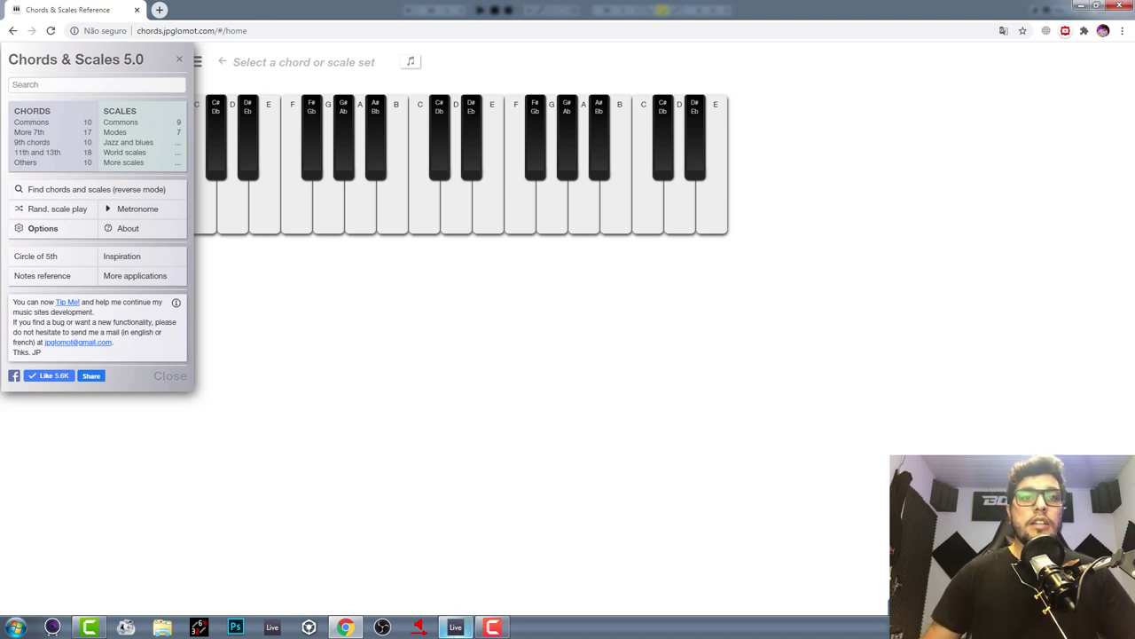
- Switch to Ableton Live, search all browser content for CHORD, and preview the 001 Chord Single A sample
click(455, 628)
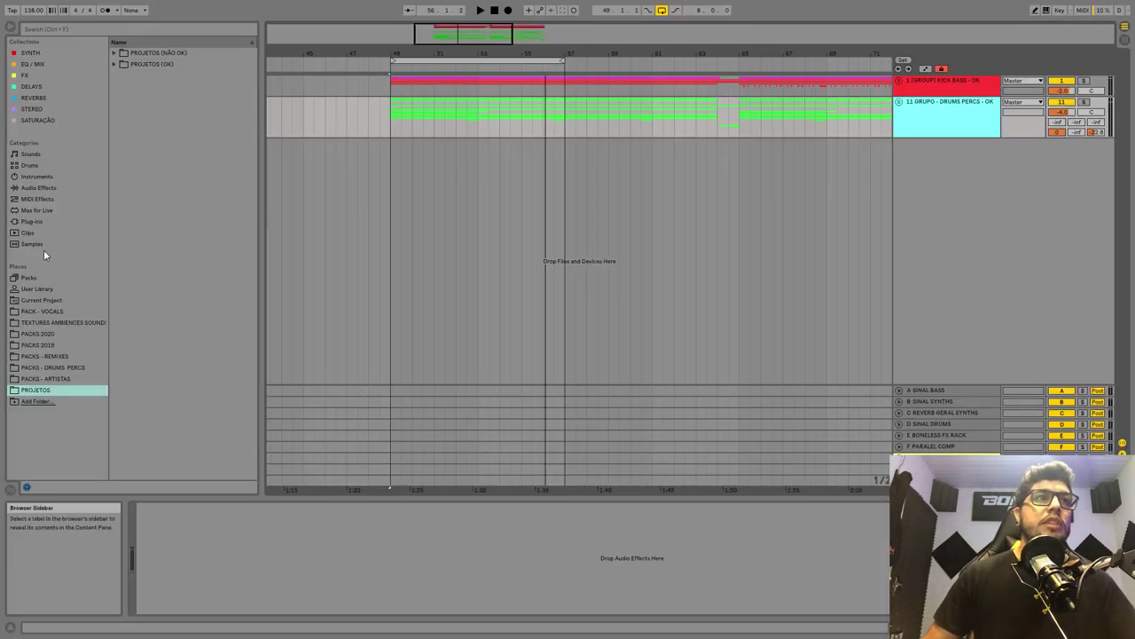
click(104, 29)
text(CHROO)
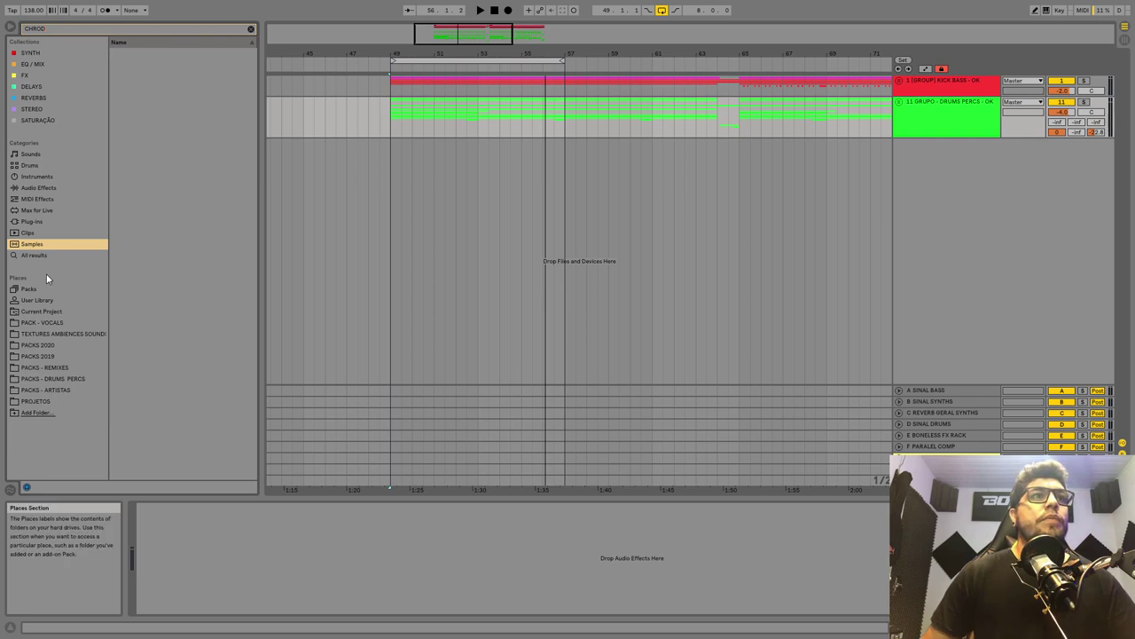
click(44, 256)
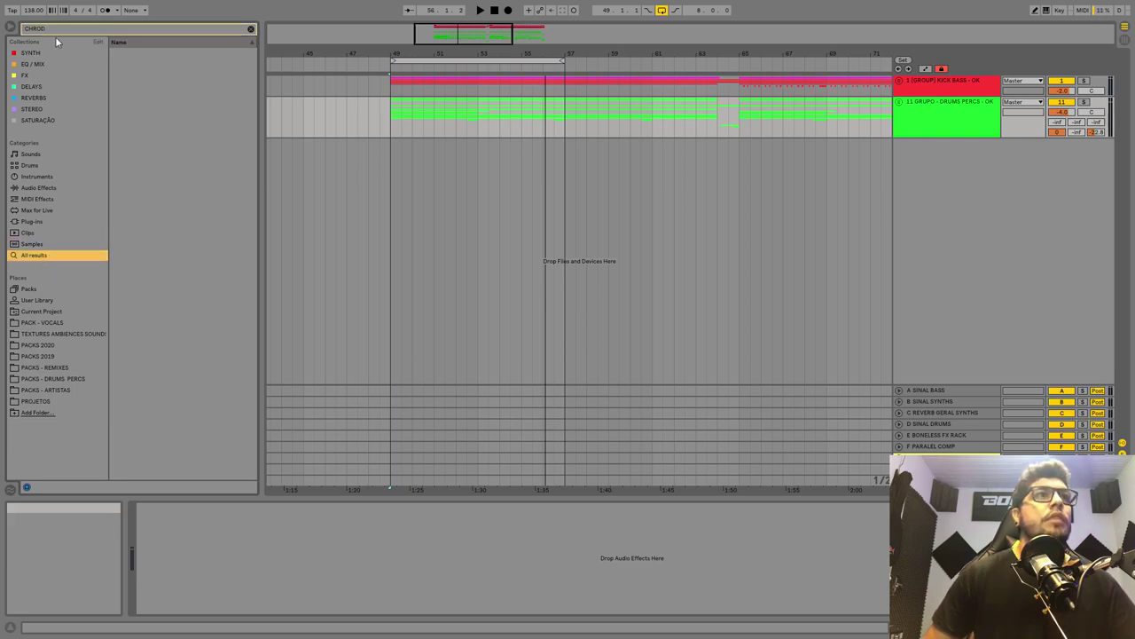
drag(34, 29, 166, 36)
text(ORD)
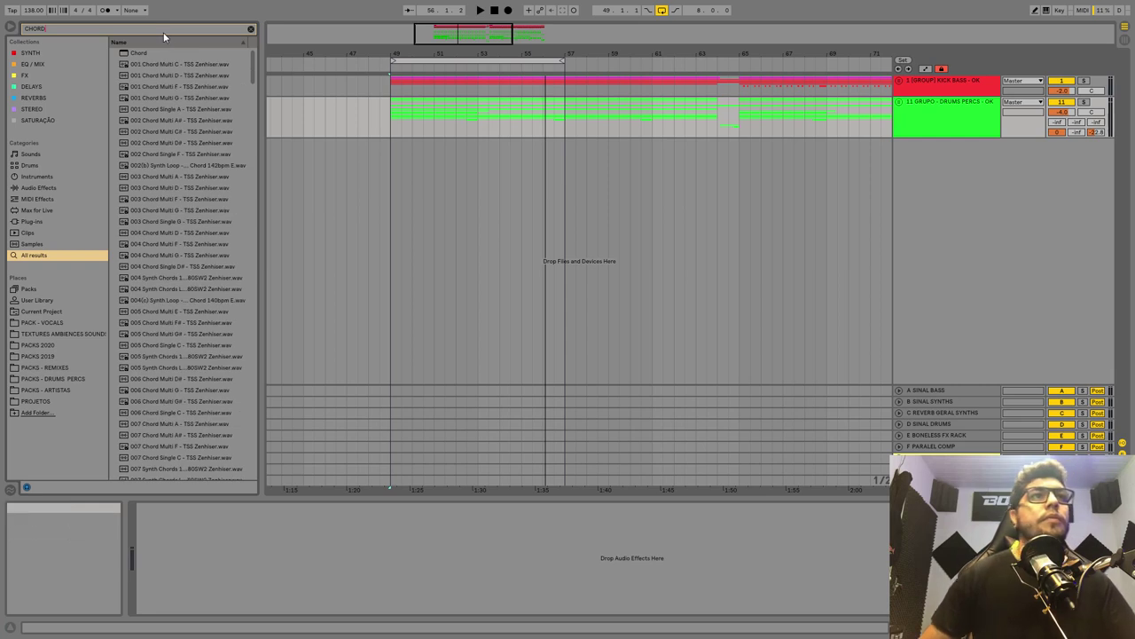
click(175, 111)
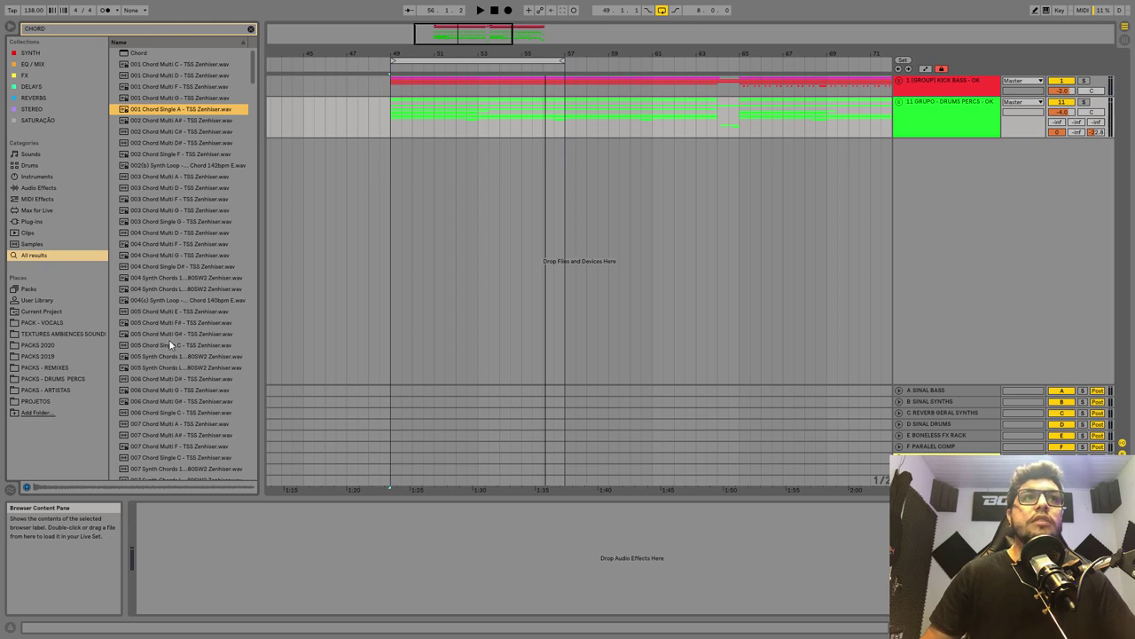
- Switch to the Chords & Scales page in Chrome and view its full piano keyboard without the side menu
key(alt+Tab)
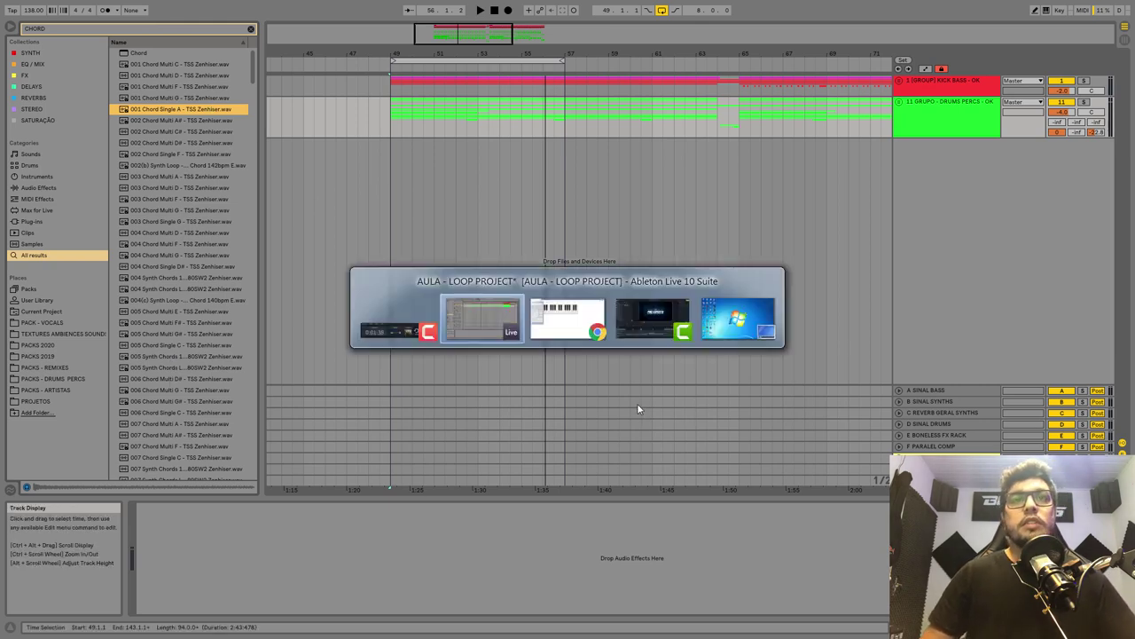
key(alt+Tab)
key(alt+Tab)
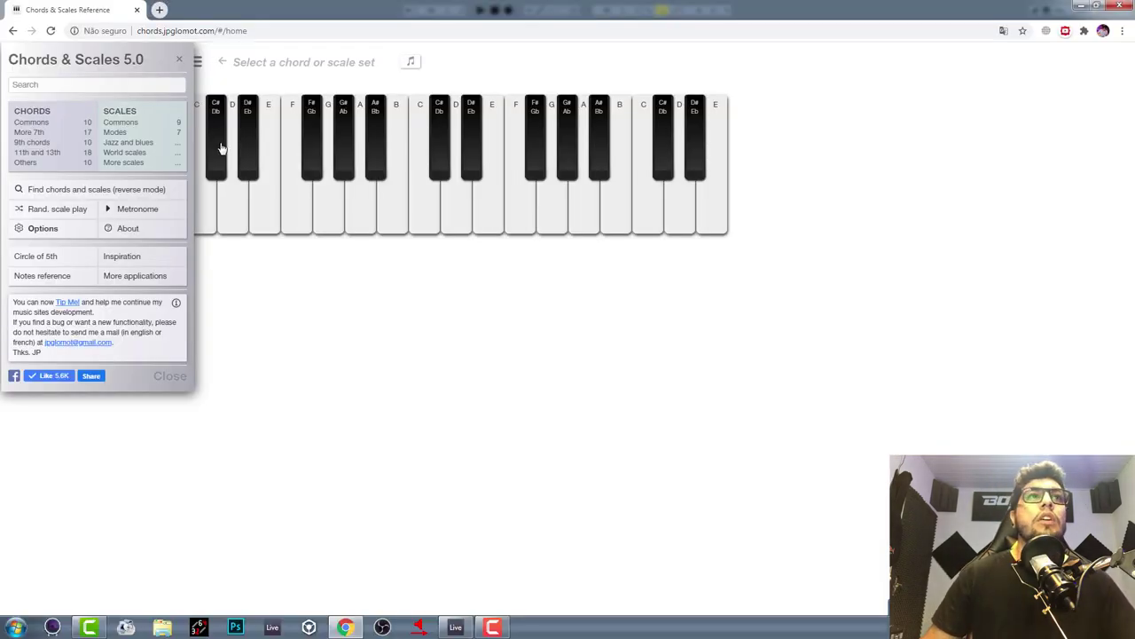
click(178, 59)
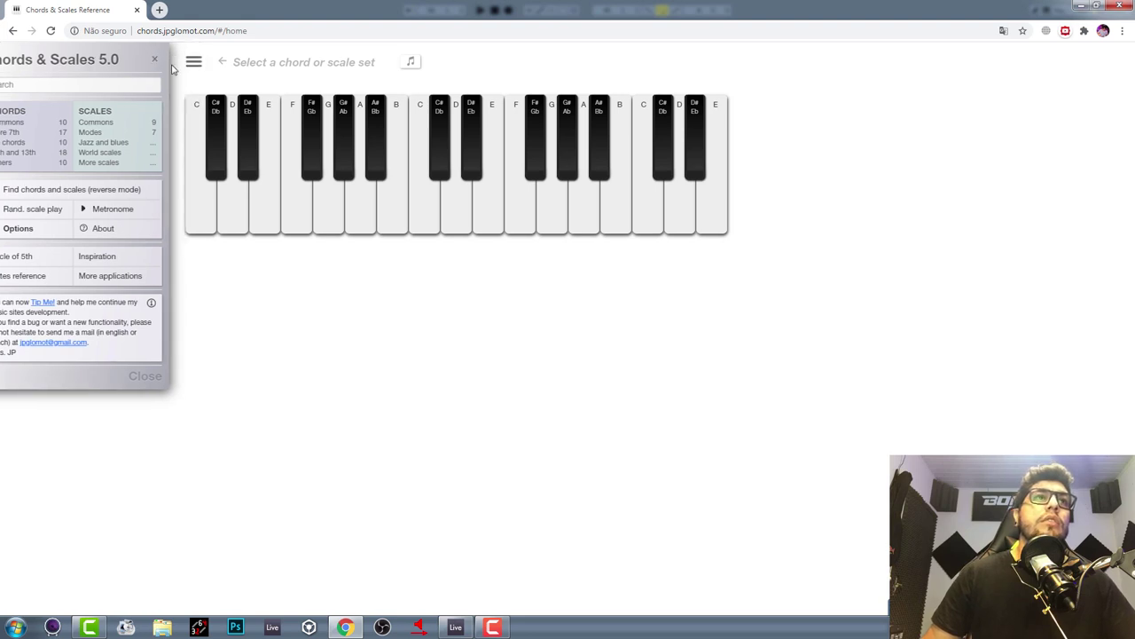
click(194, 62)
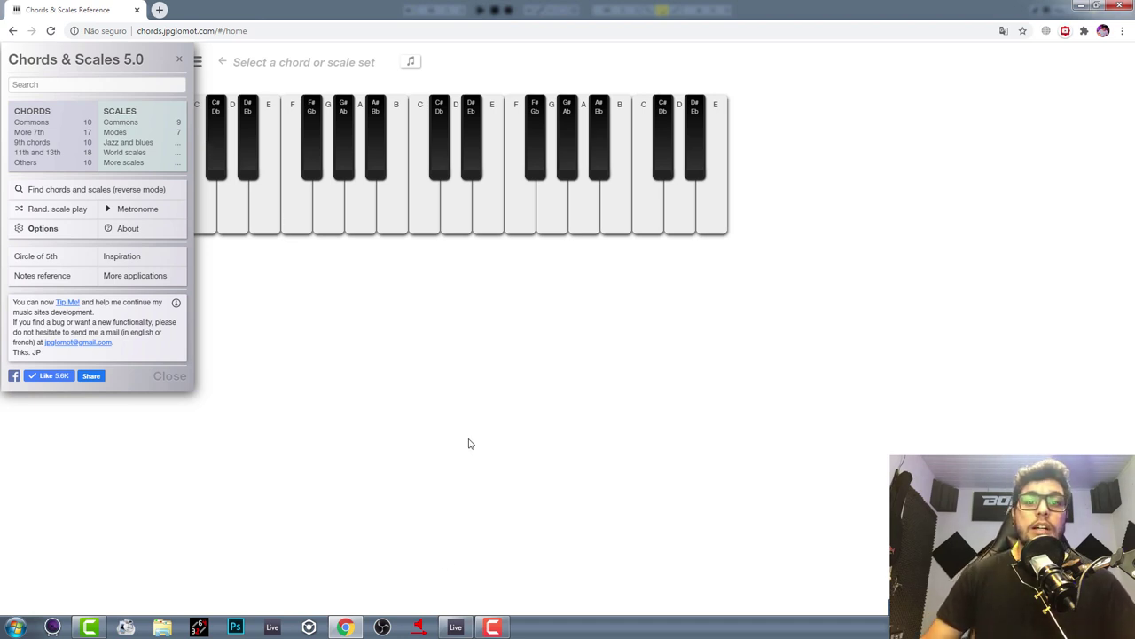
- Switch to Ableton Live and unfold the KICK BASS group and its GRUPO BASS subgroup to inspect the bass tracks
click(455, 628)
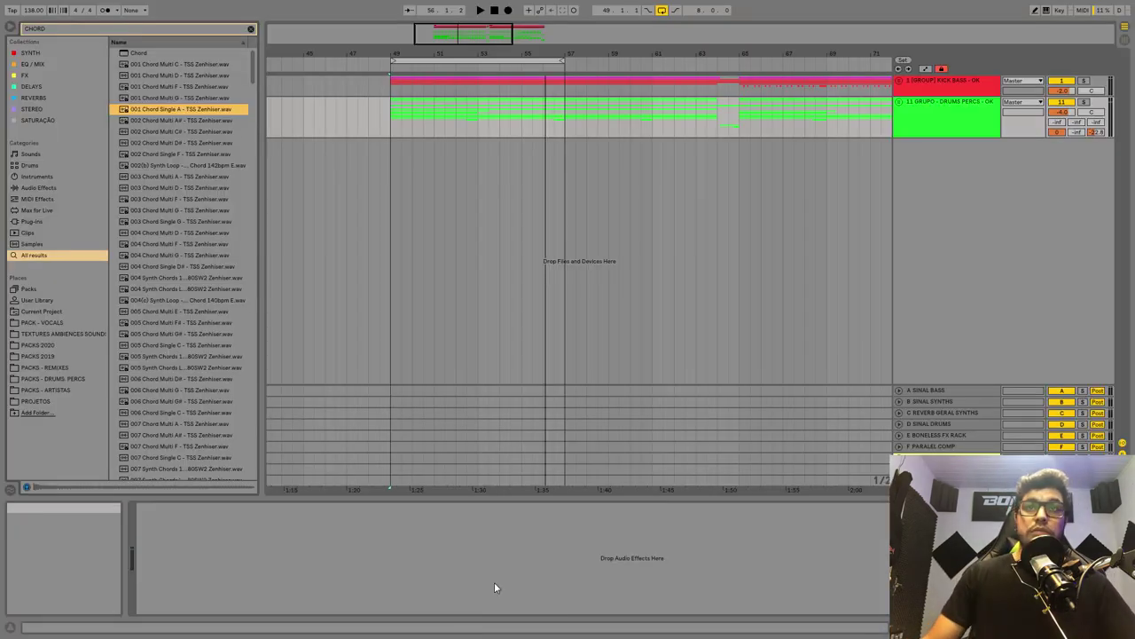
click(902, 83)
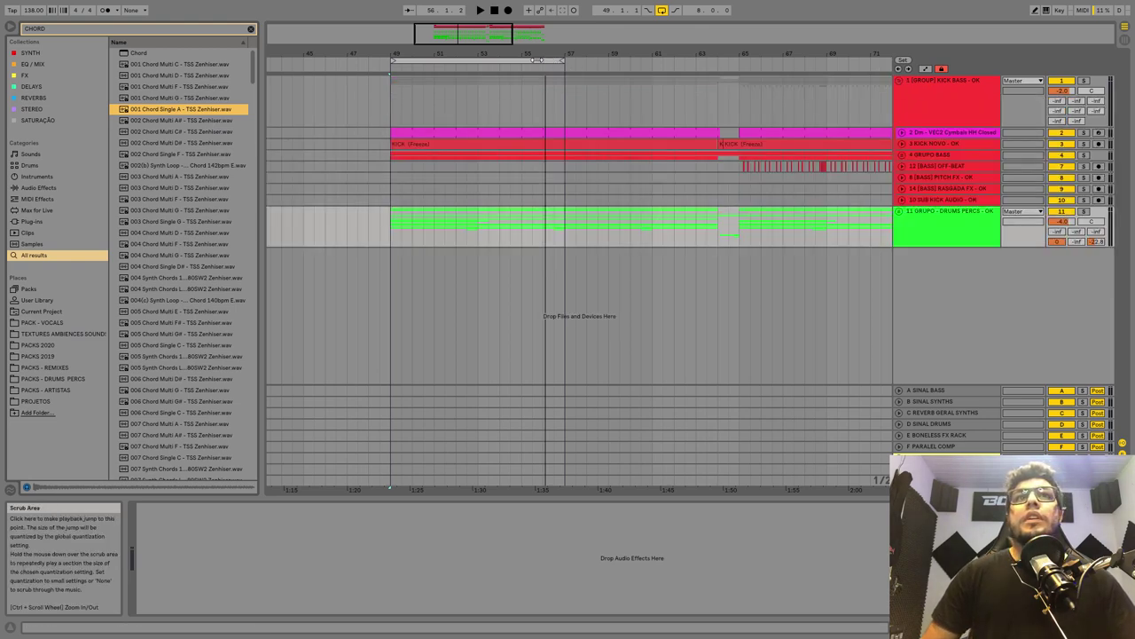
scroll(849, 155, up, 2)
click(908, 155)
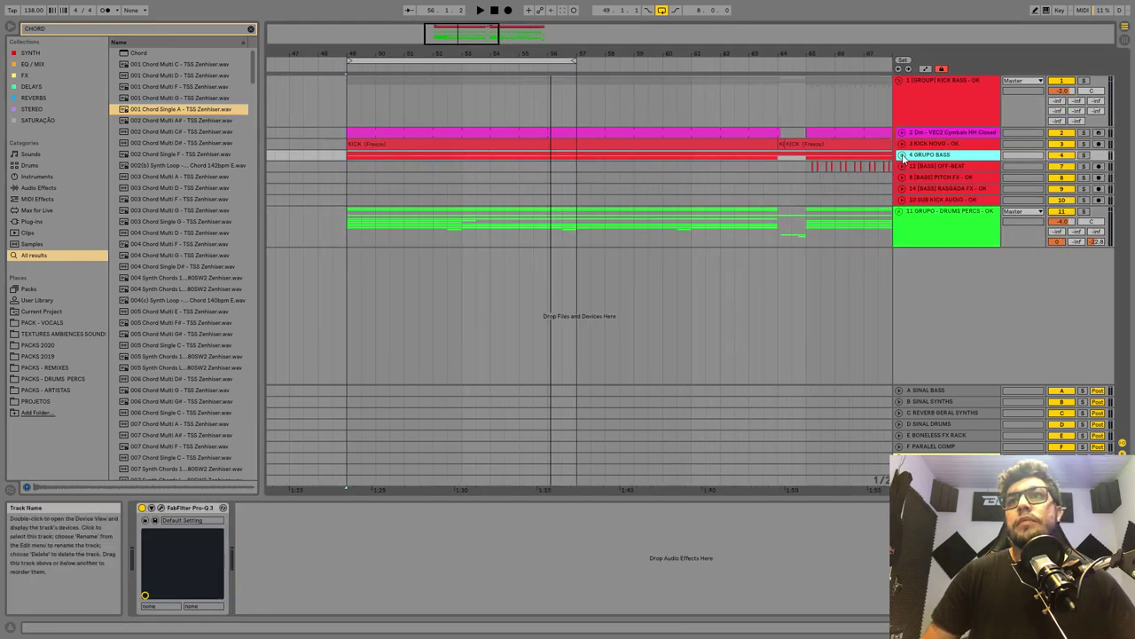
click(902, 156)
click(949, 213)
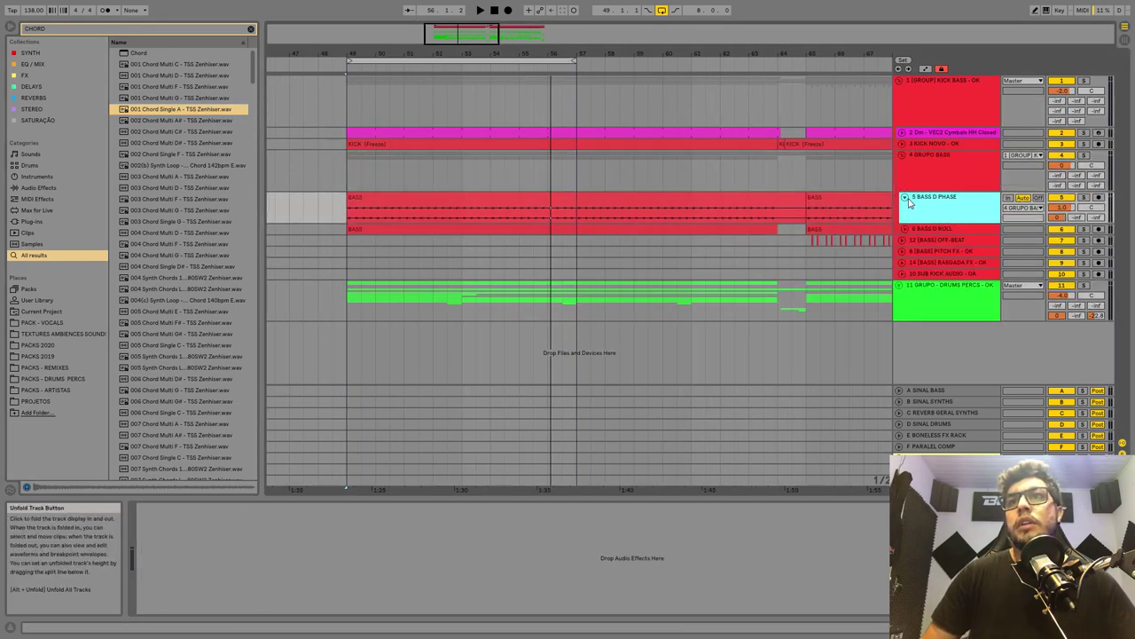
click(918, 228)
- Play the arrangement from bar 49 with the KICK BASS group soloed
click(348, 164)
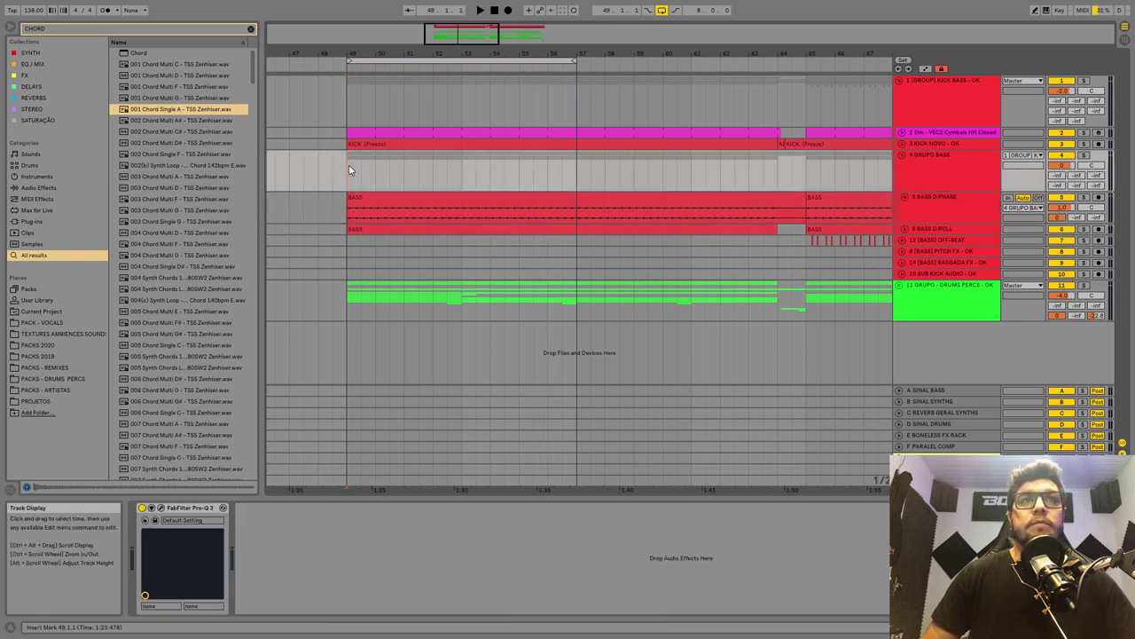
key(space)
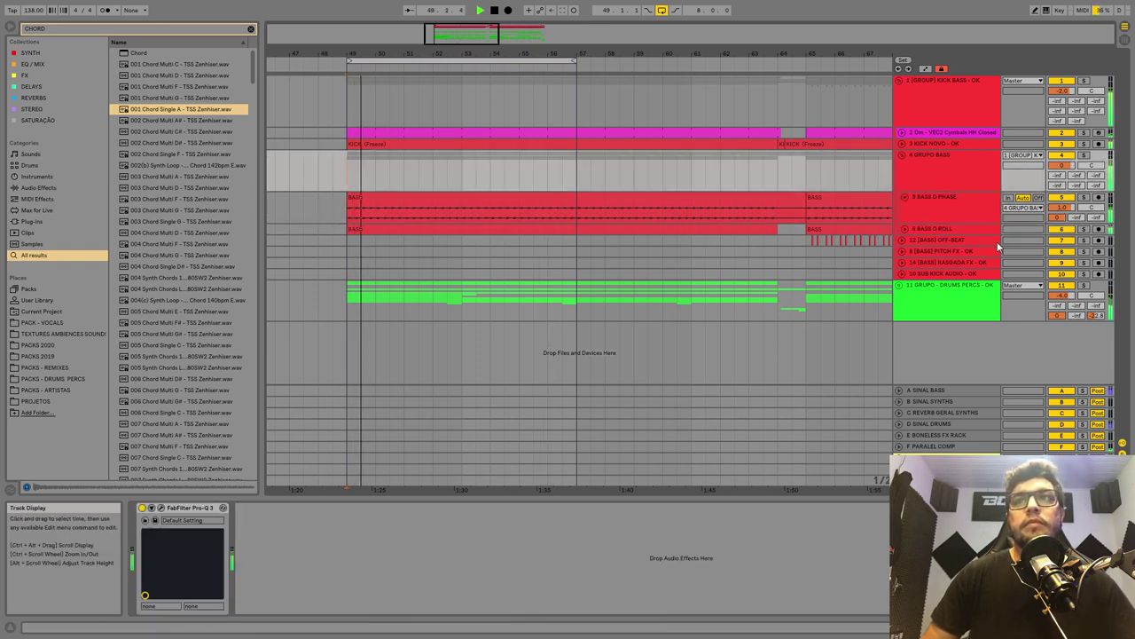
click(1083, 81)
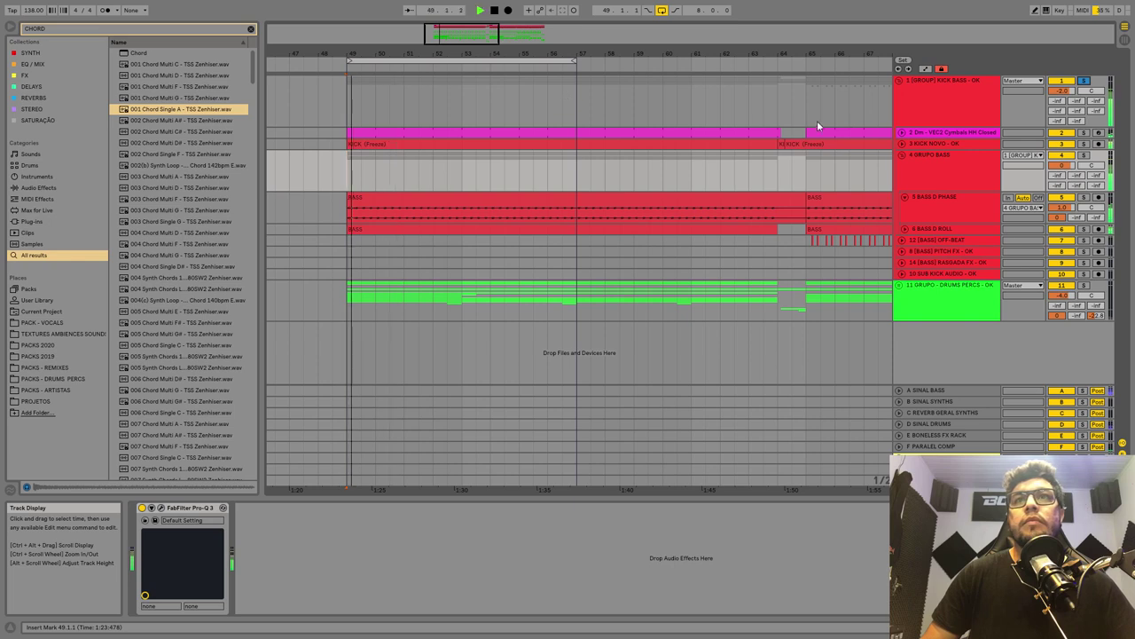
- Stop playback, show the automation lanes, and delete the Boneless AUTOMAÇÕES device from the KICK BASS group
click(921, 102)
key(space)
key(a)
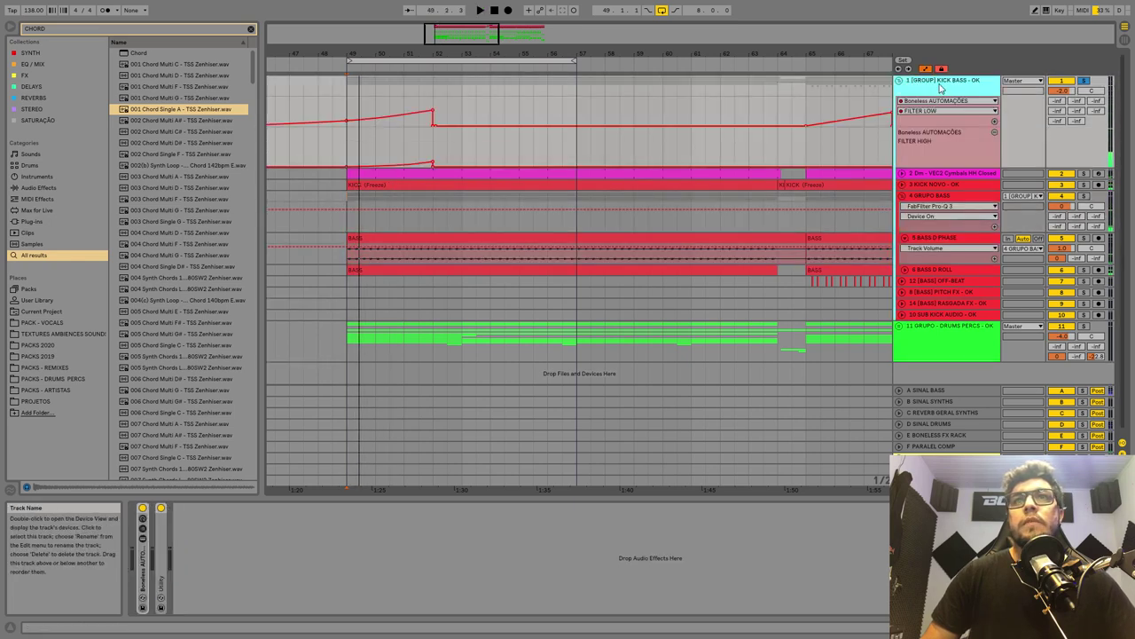
click(142, 568)
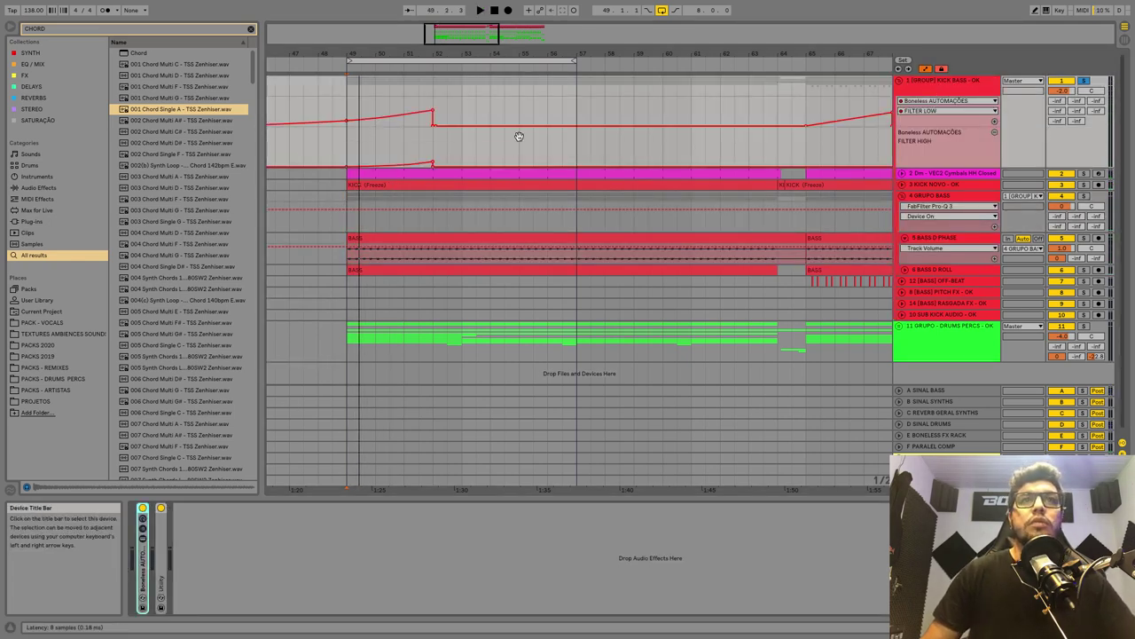
key(Delete)
- Set the loop to 16 bars from bar 49 to bar 65 and fold the GRUPO BASS subgroup
click(561, 70)
drag(435, 1, 433, 2)
key(space)
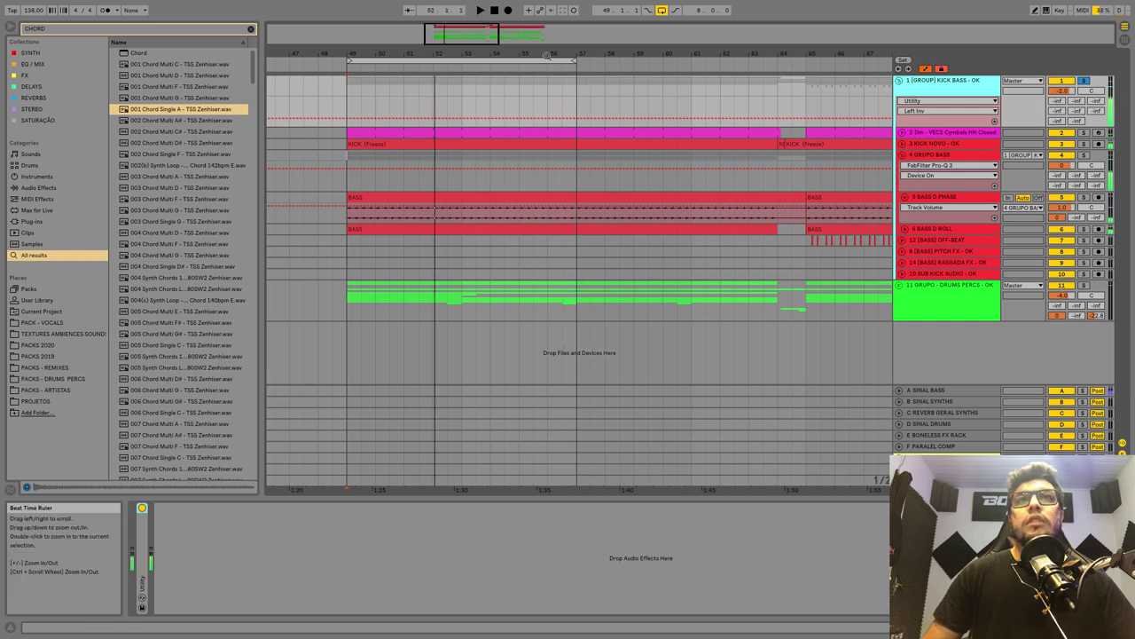
drag(511, 54, 610, 62)
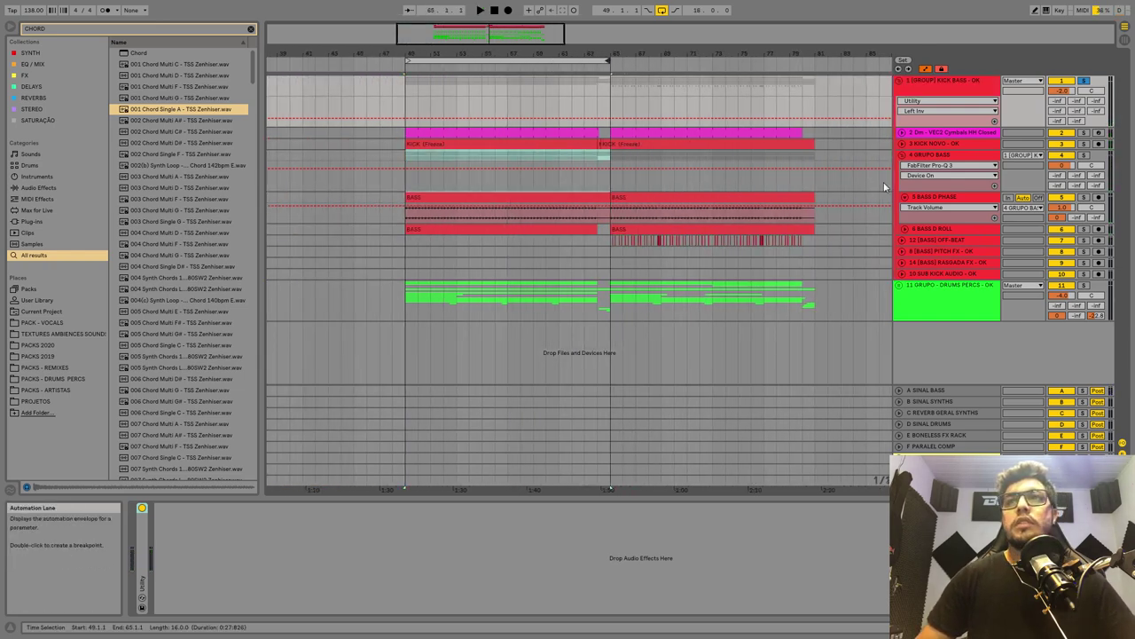
click(904, 203)
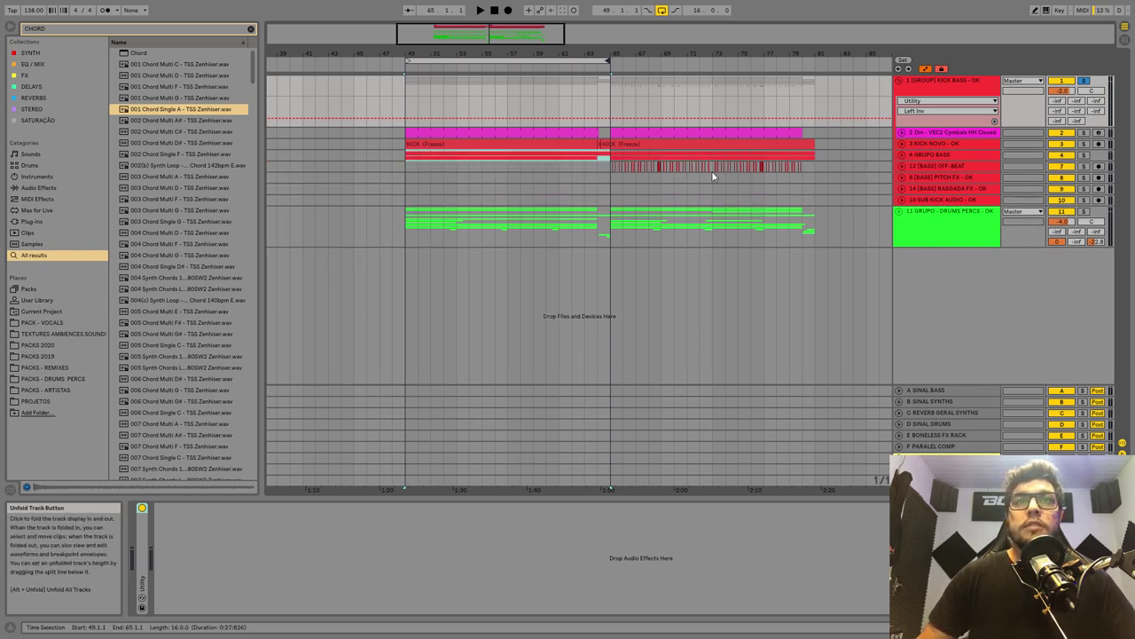
click(903, 155)
- Listen to the soloed KICK BASS group from bar 49, stop playback, and fold the group
click(417, 98)
key(space)
click(405, 99)
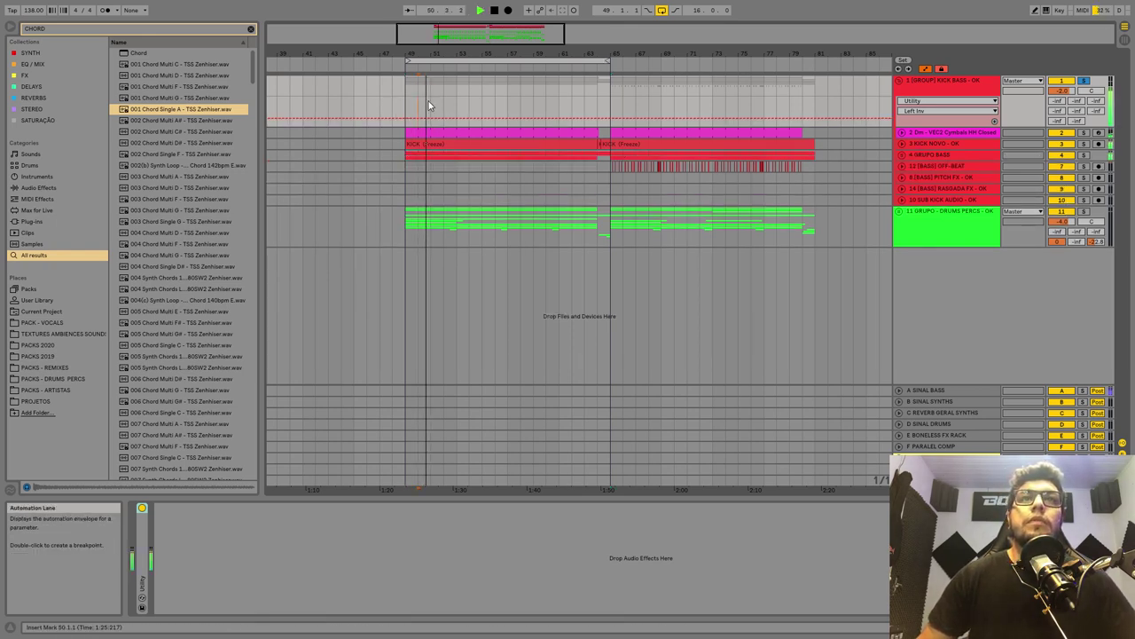
key(space)
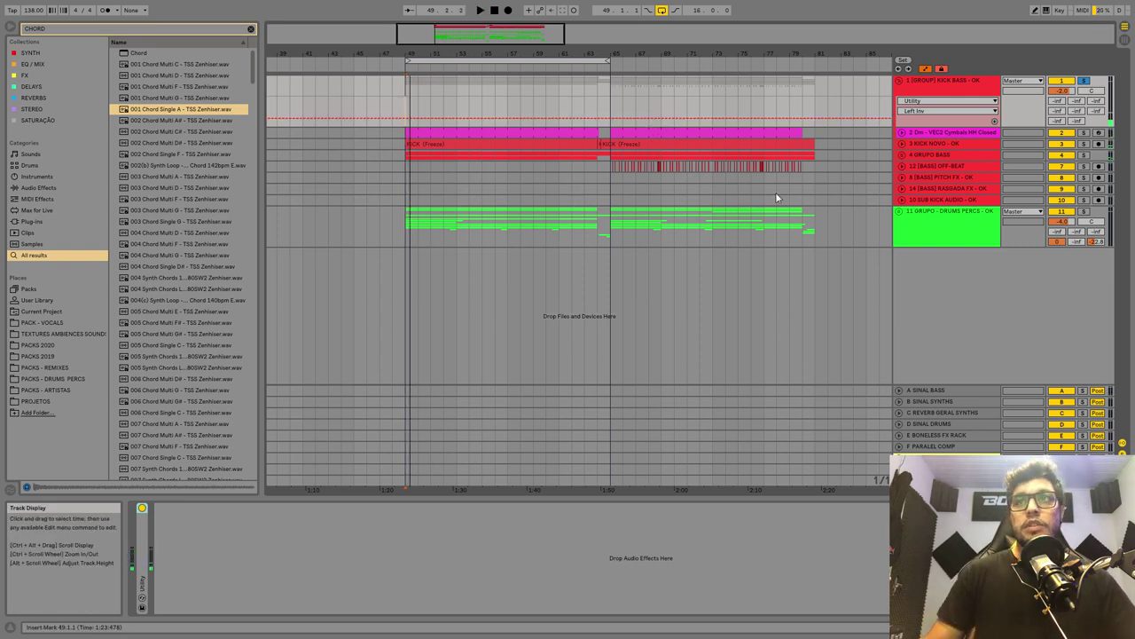
click(899, 81)
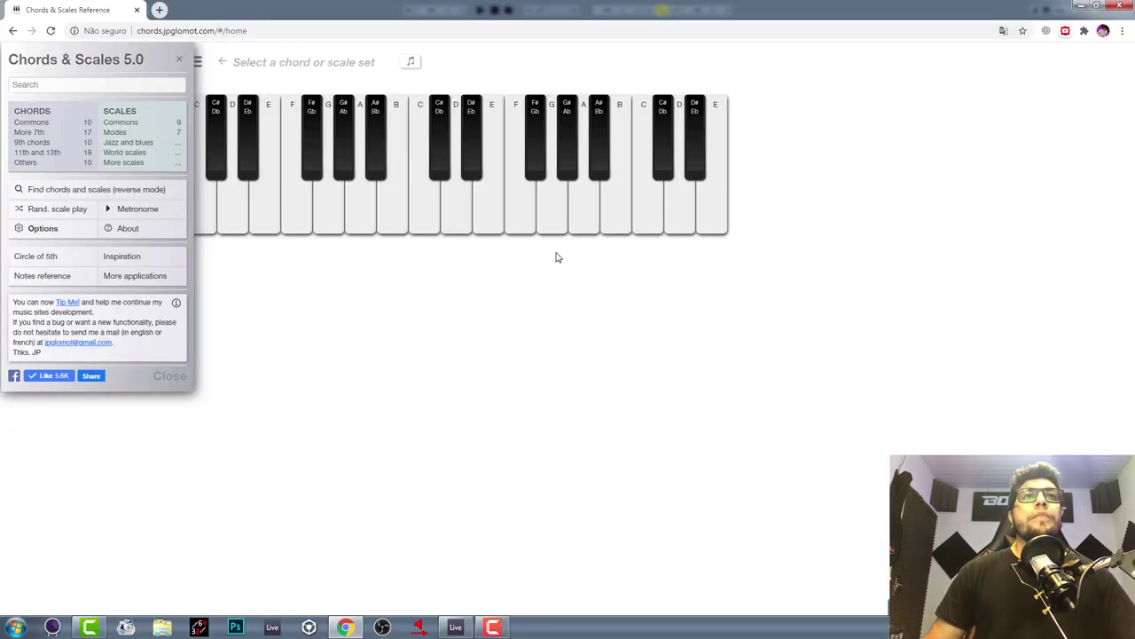
- On the Chords & Scales page in Chrome, display the D melodic minor scale from the common scales
click(180, 61)
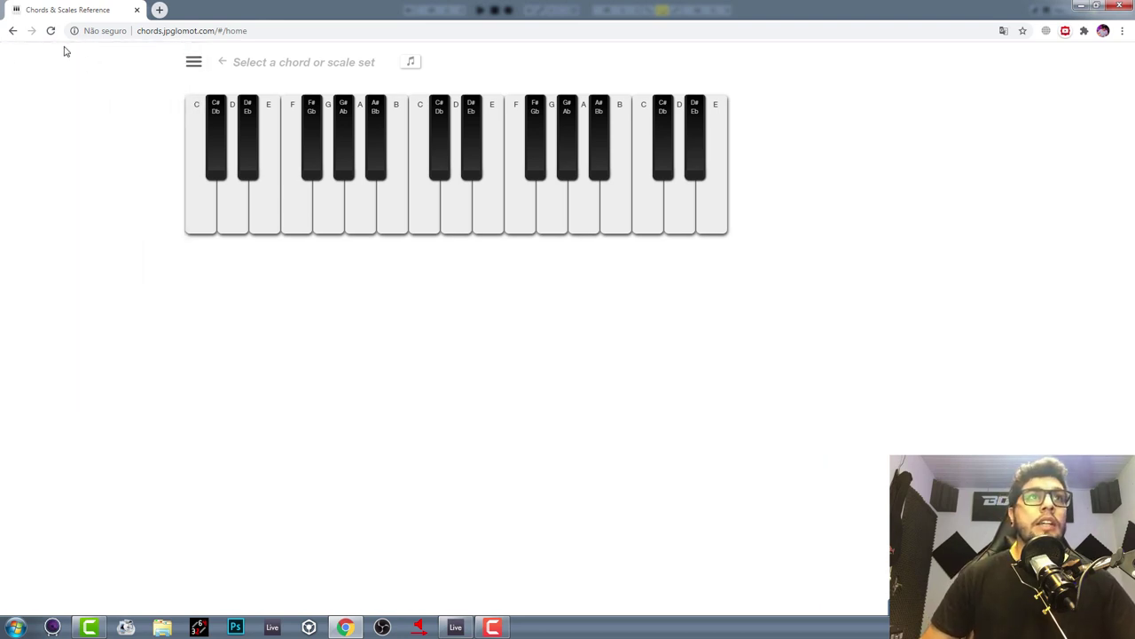
click(193, 61)
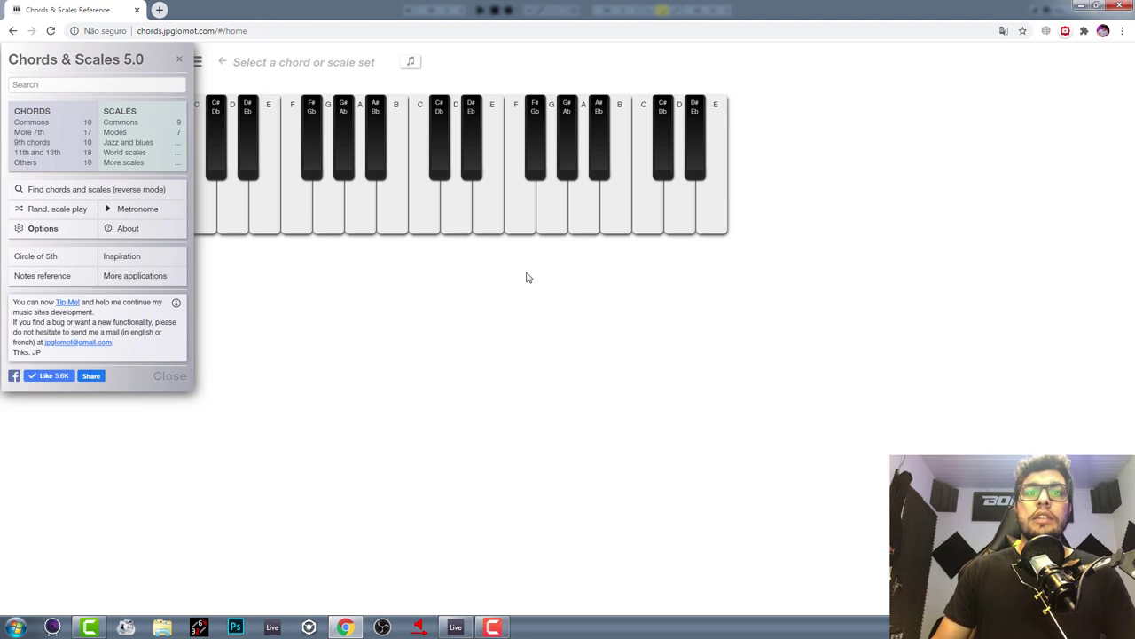
click(124, 124)
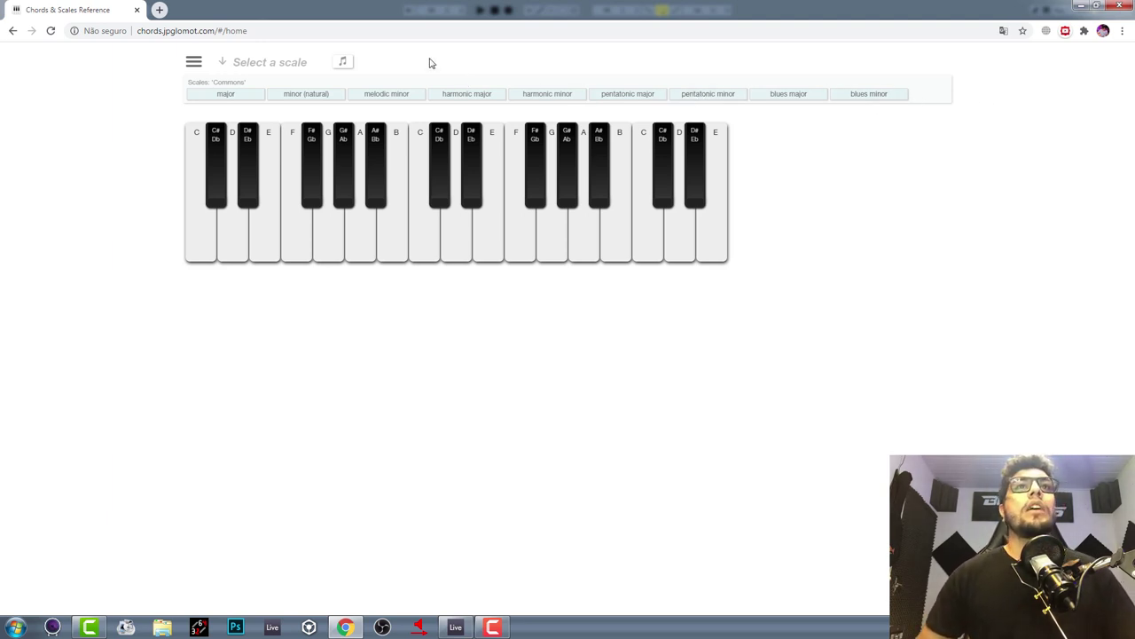
click(383, 96)
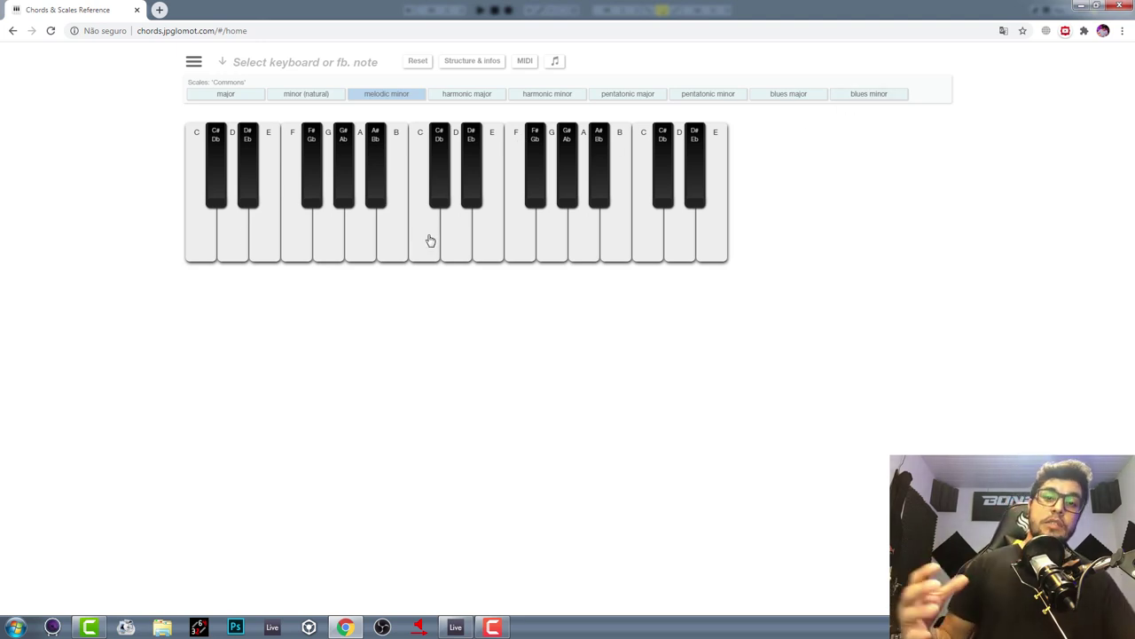
click(233, 232)
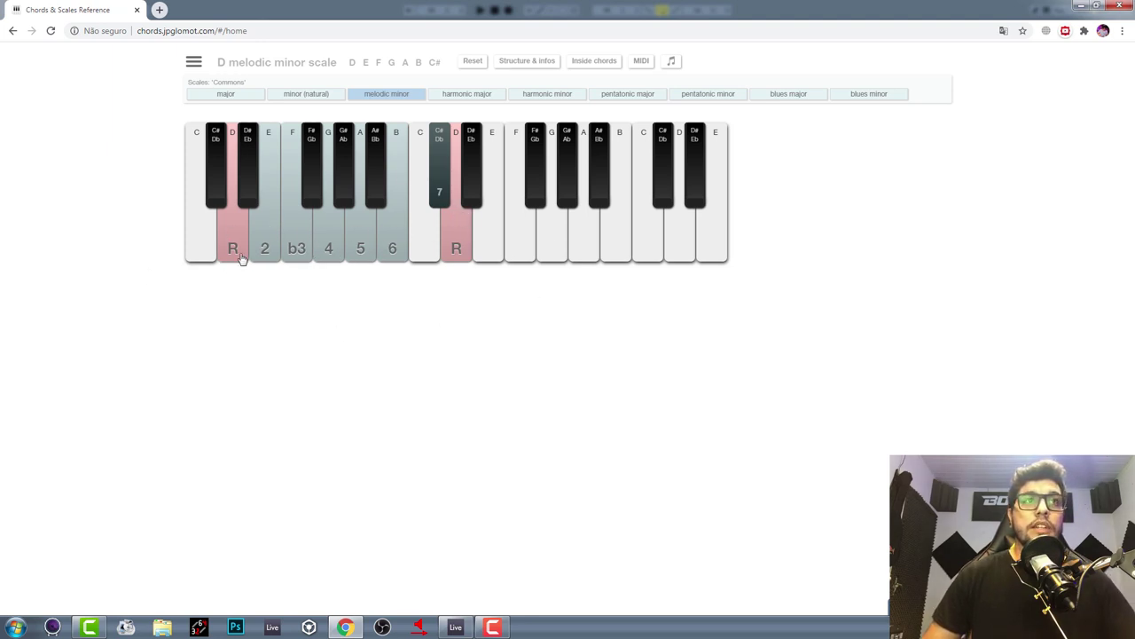
- Switch to Ableton Live, add a MIDI track below the drums group, and insert a one-bar MIDI clip at bar 49
click(466, 627)
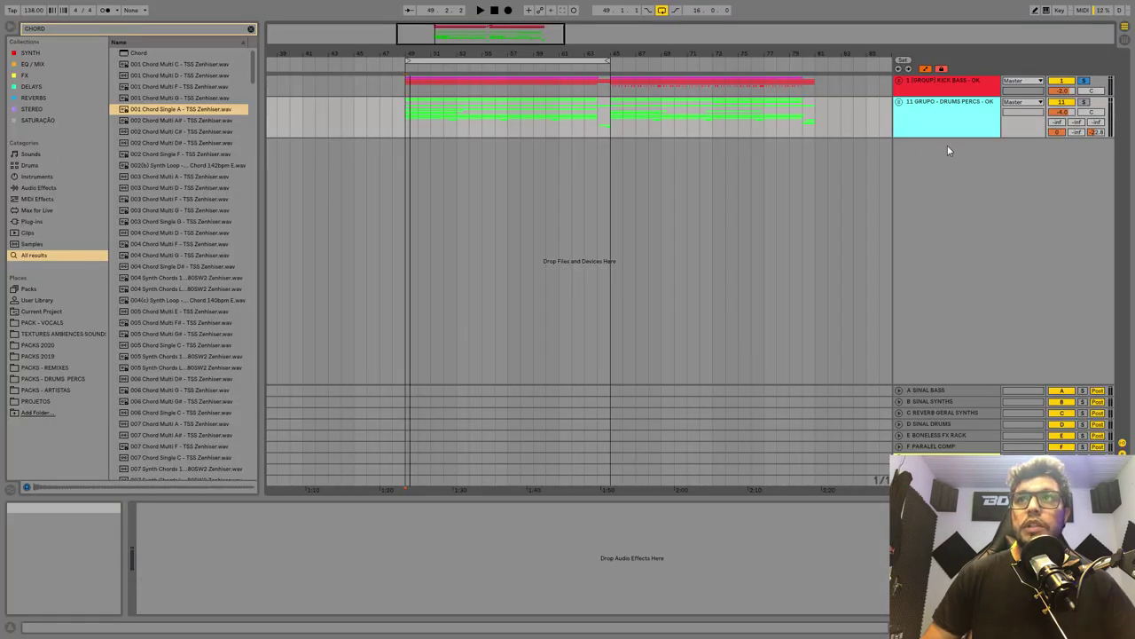
key(ctrl+shift+t)
mouse_move(408, 144)
mouse_down()
mouse_move(426, 150)
mouse_move(415, 150)
mouse_up()
key(ctrl+shift+m)
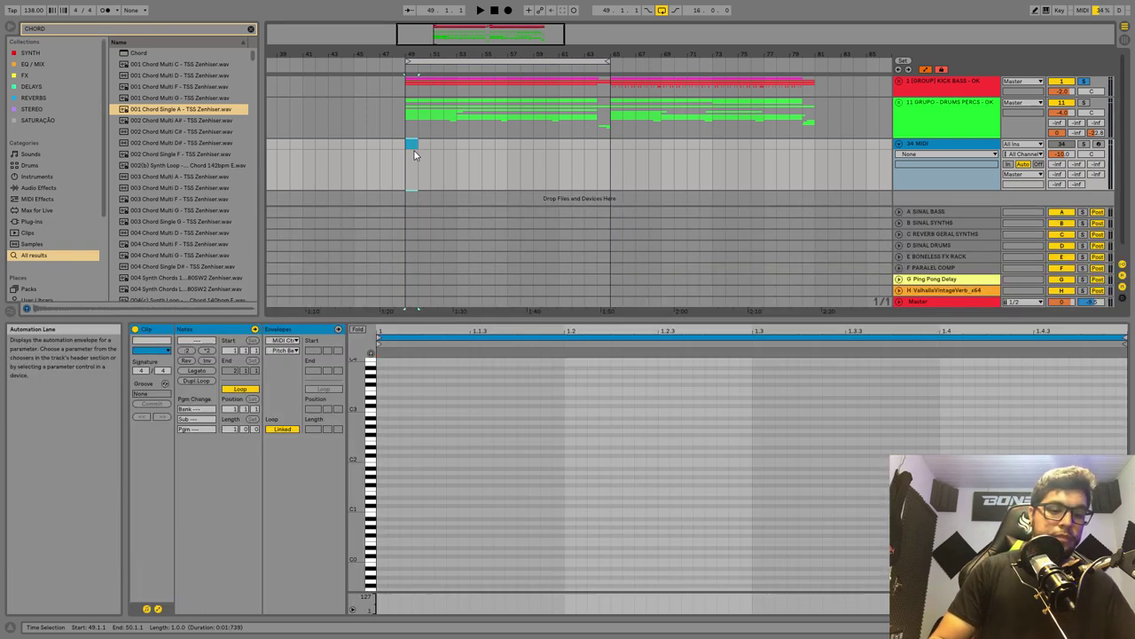
- Set the MIDI clip's note editor to a fixed 1/16 grid
right_click(422, 392)
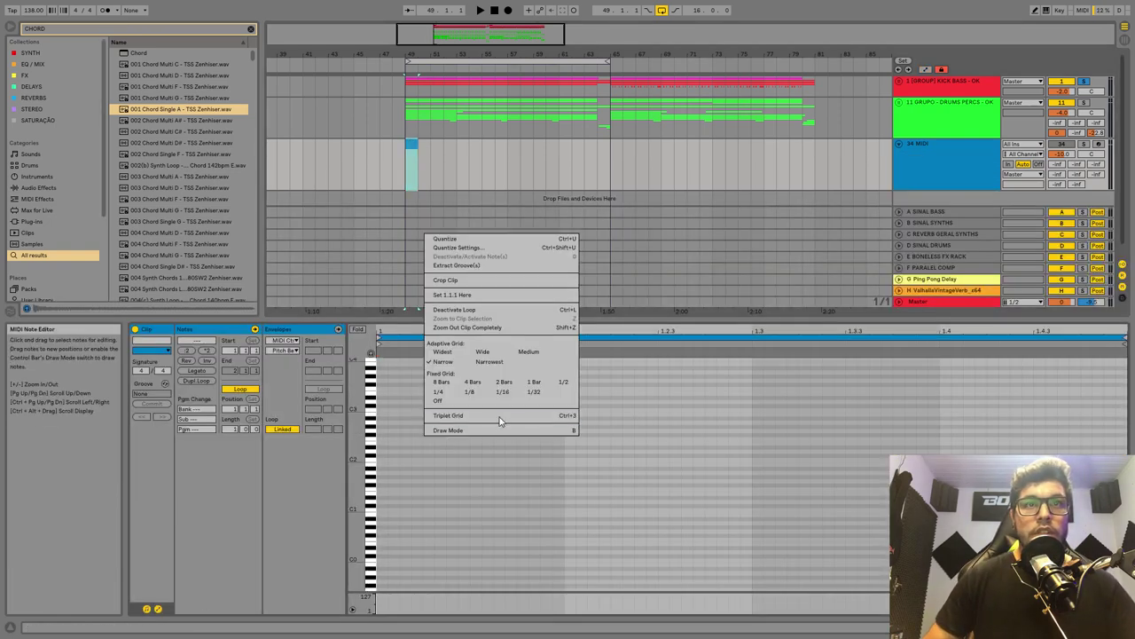
click(504, 393)
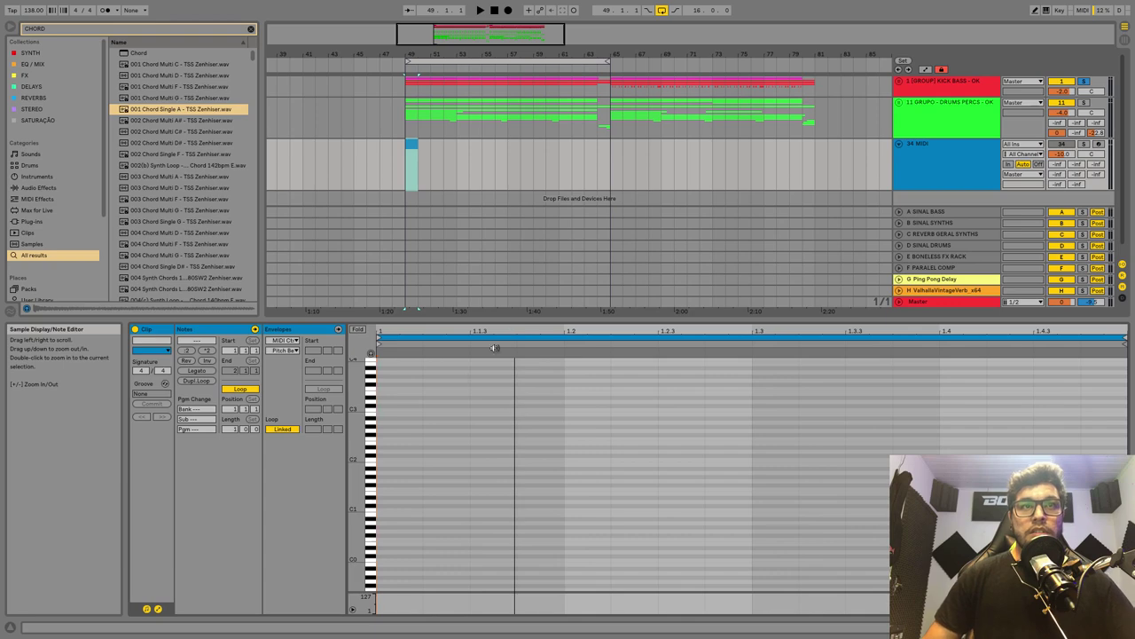
drag(357, 436, 378, 424)
- Check the scale's root on the Chords & Scales page, then add a 1/16 note on D2 at the MIDI clip's start in Ableton Live
key(alt+Tab)
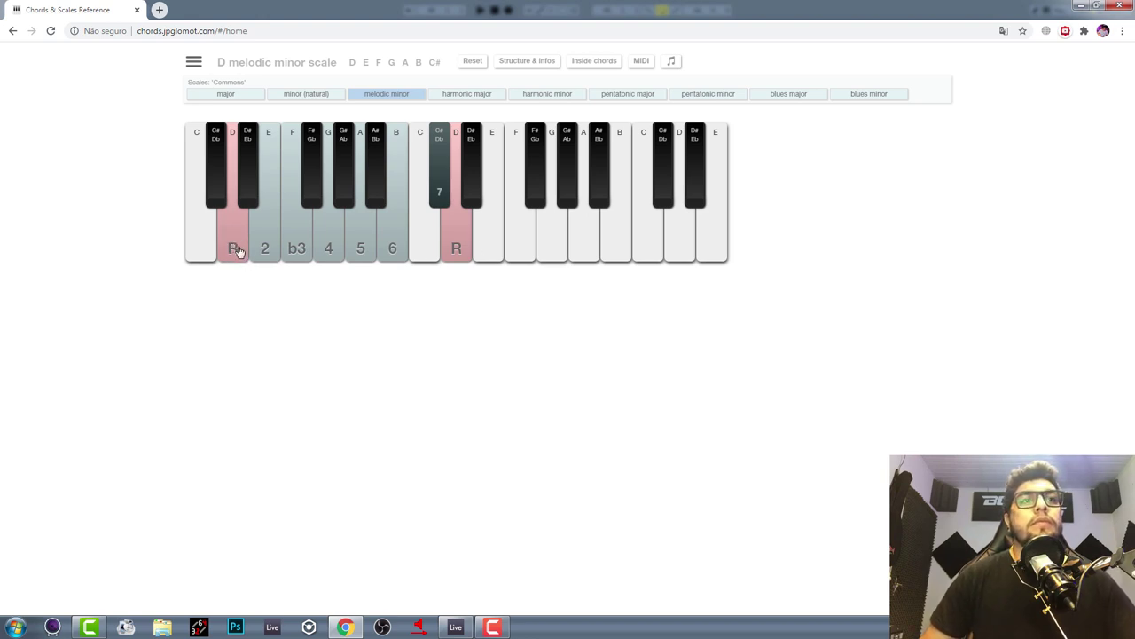
key(alt+Tab)
double_click(416, 460)
key(Up)
key(Up)
key(Up)
key(Up)
key(Up)
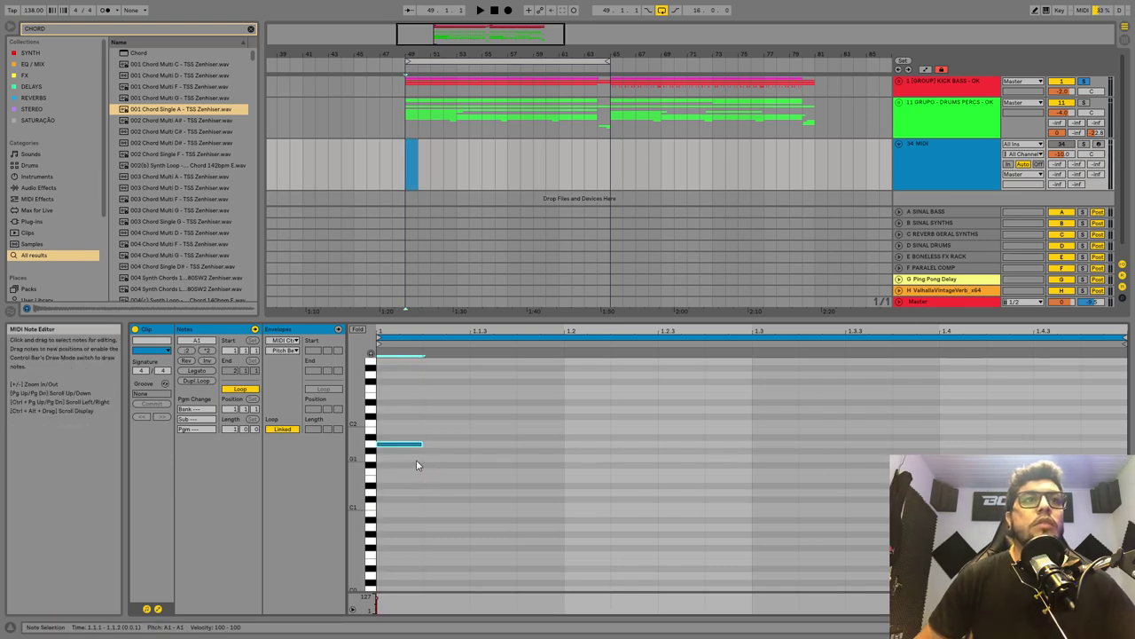
key(Up)
key(Up)
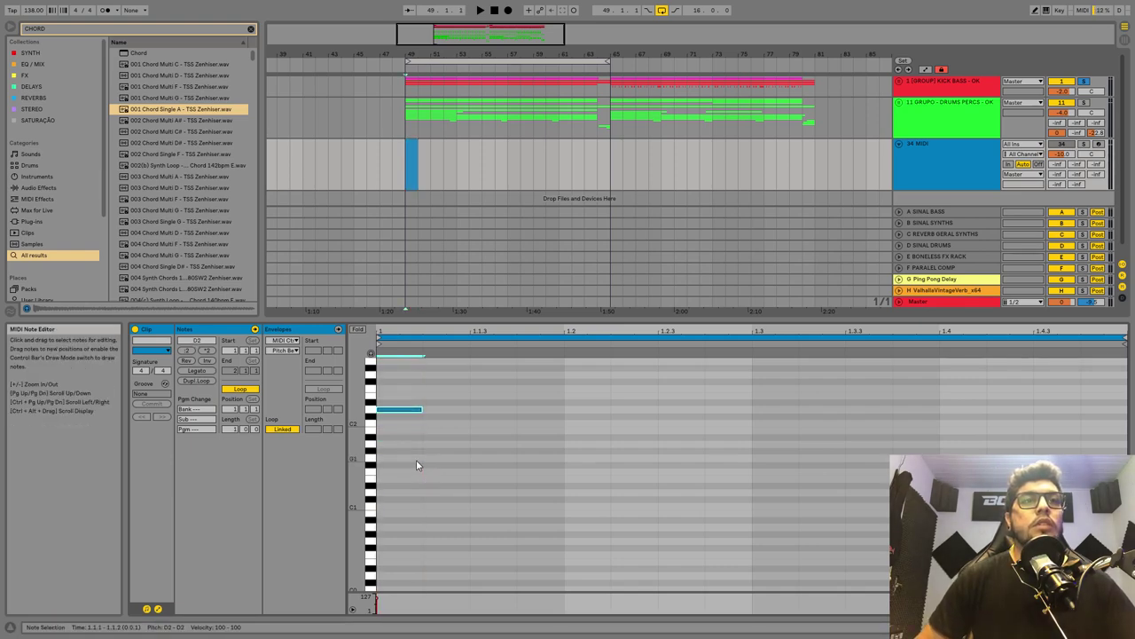
- Check the second degree on the Chords & Scales page, then continue the scale in Ableton Live with consecutive 1/16 notes on E2 and F2
key(alt+Tab)
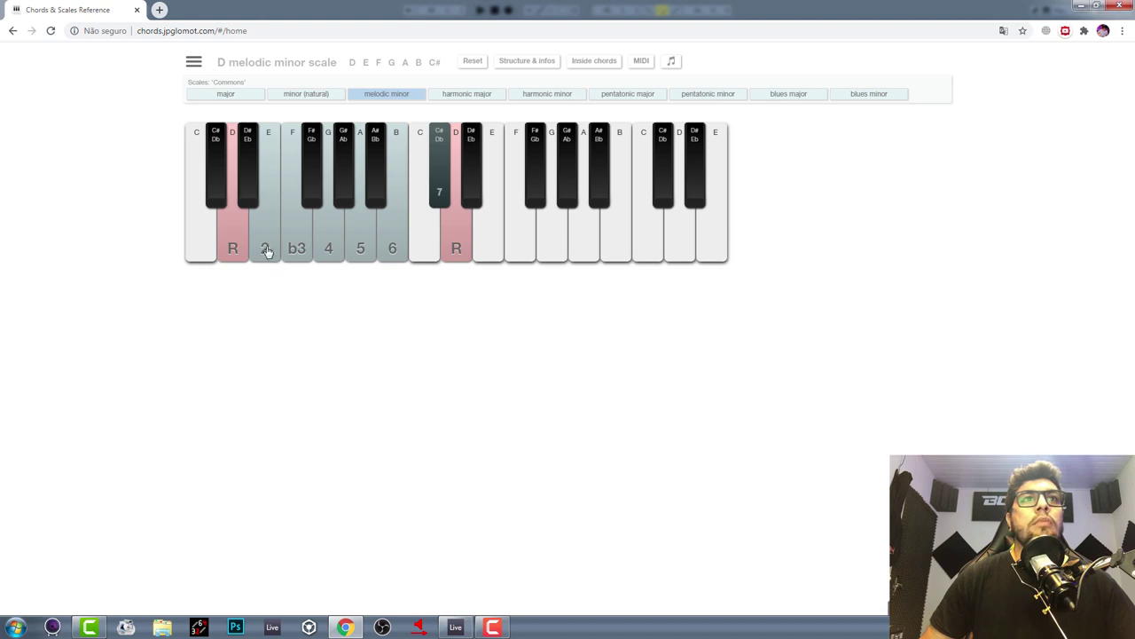
key(alt+Tab)
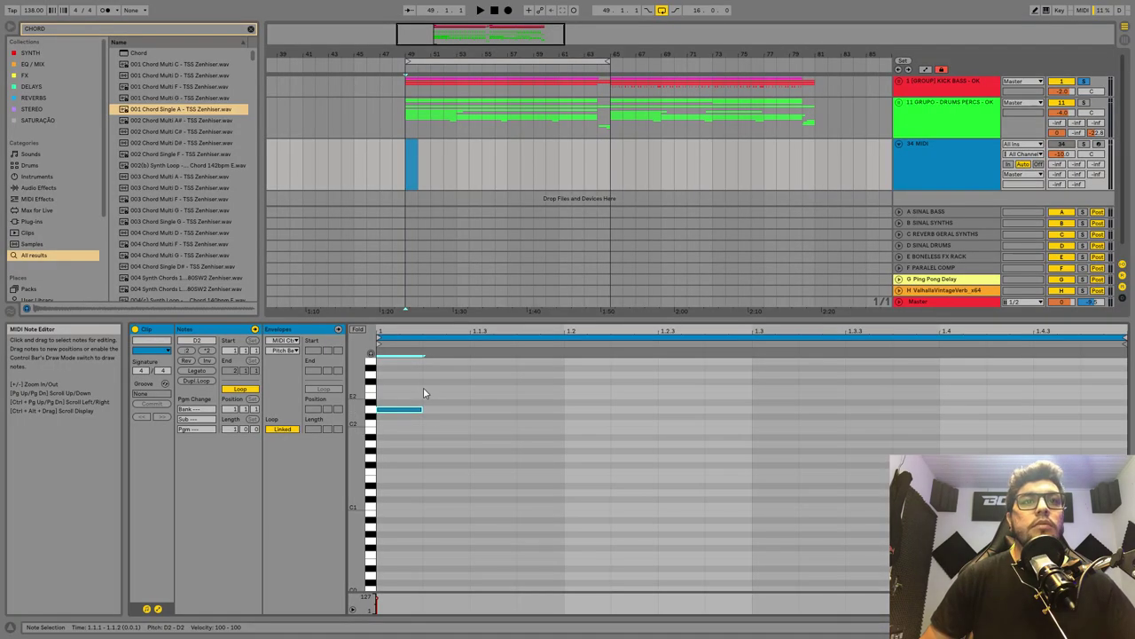
key(ctrl+d)
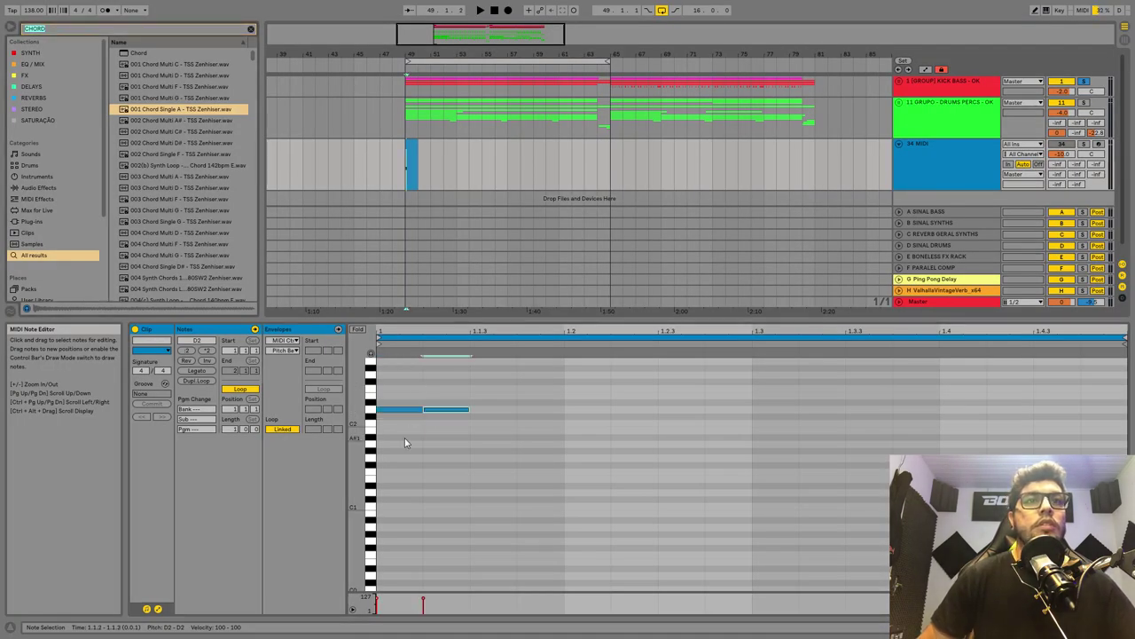
key(Up)
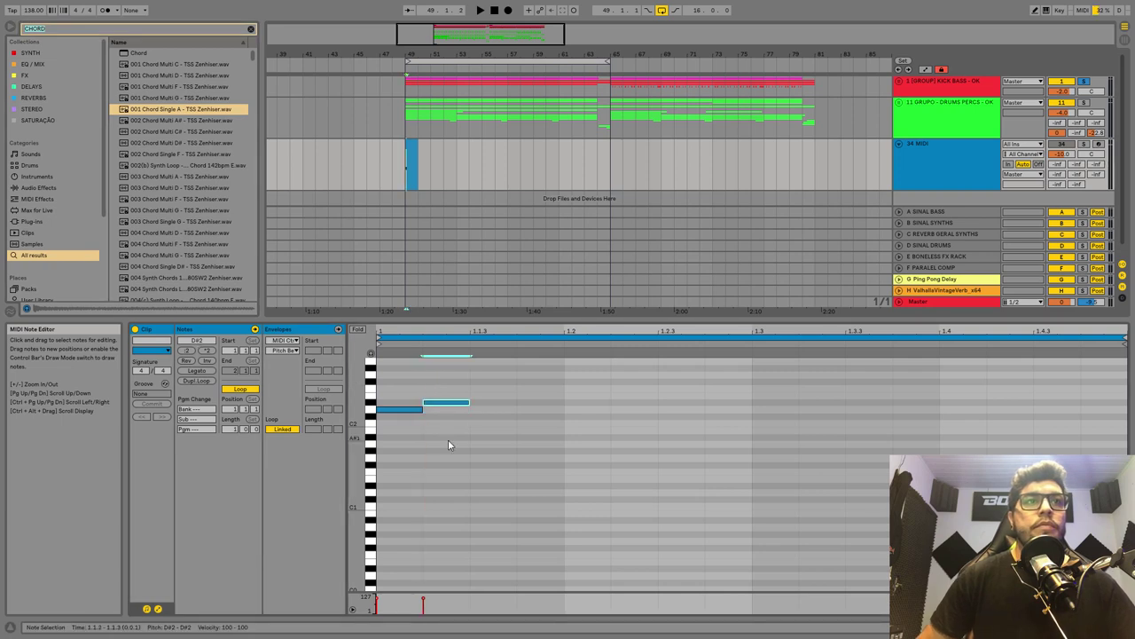
key(Up)
key(ctrl+d)
key(Up)
key(Up)
key(Down)
- Extend the ascending scale with duplicated 1/16 notes on G2 and A2
key(ctrl+d)
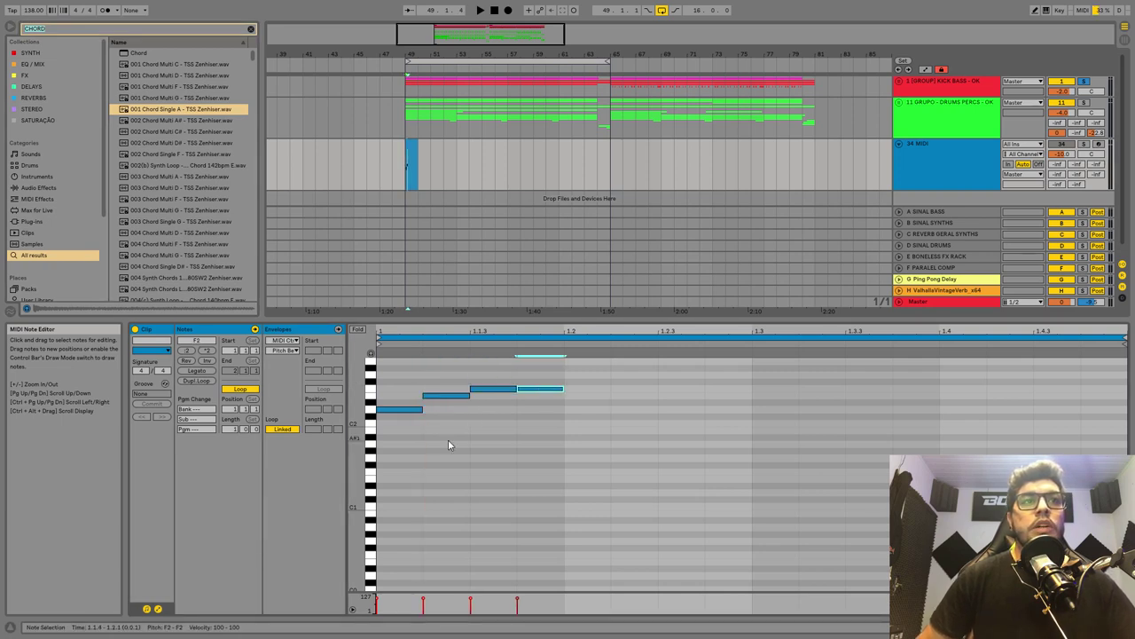
key(Up)
key(Up)
key(ctrl+d)
key(Up)
key(Up)
- Complete the scale with 1/16 notes on B2, C#3 and D3, checking the last degrees on the Chords & Scales page
key(ctrl+d)
key(Up)
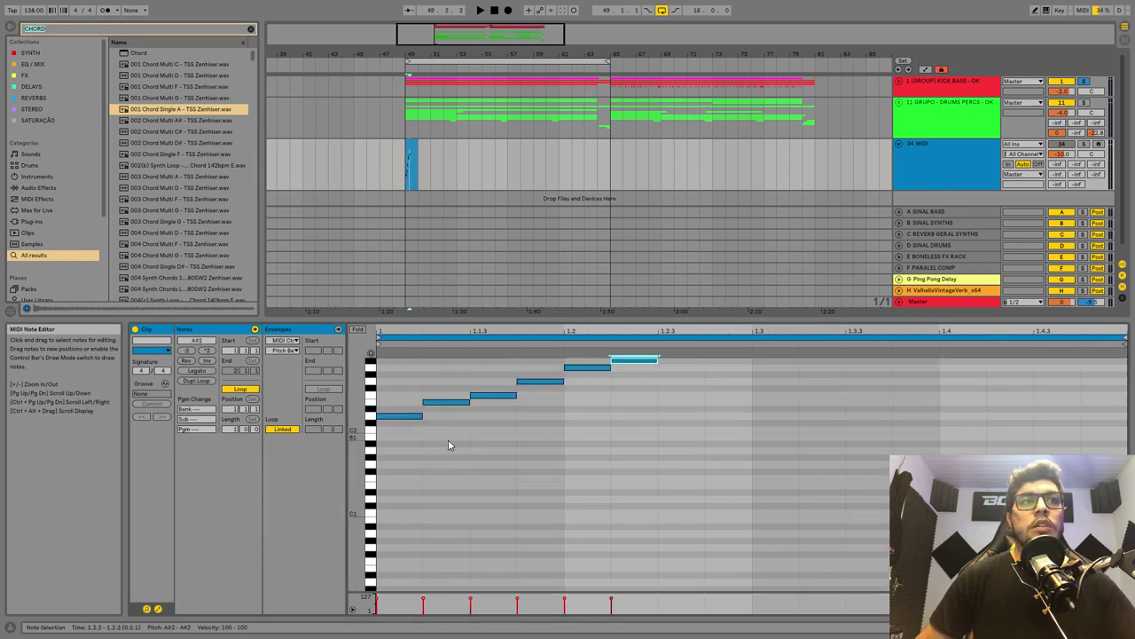
key(alt+Tab)
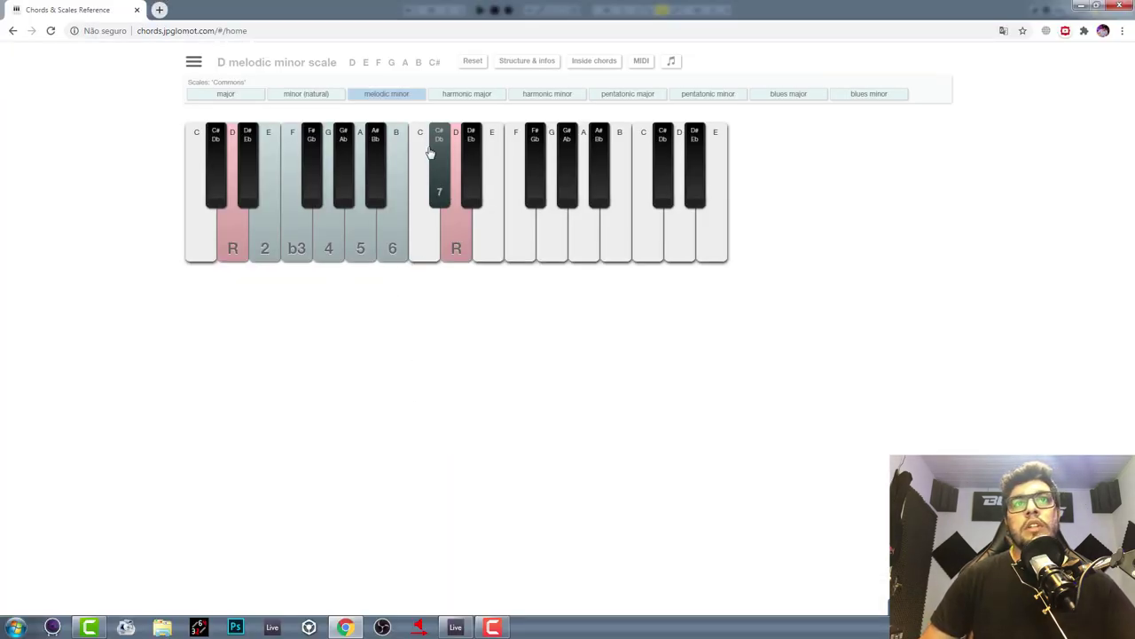
key(alt+Tab)
scroll(651, 418, up, 3)
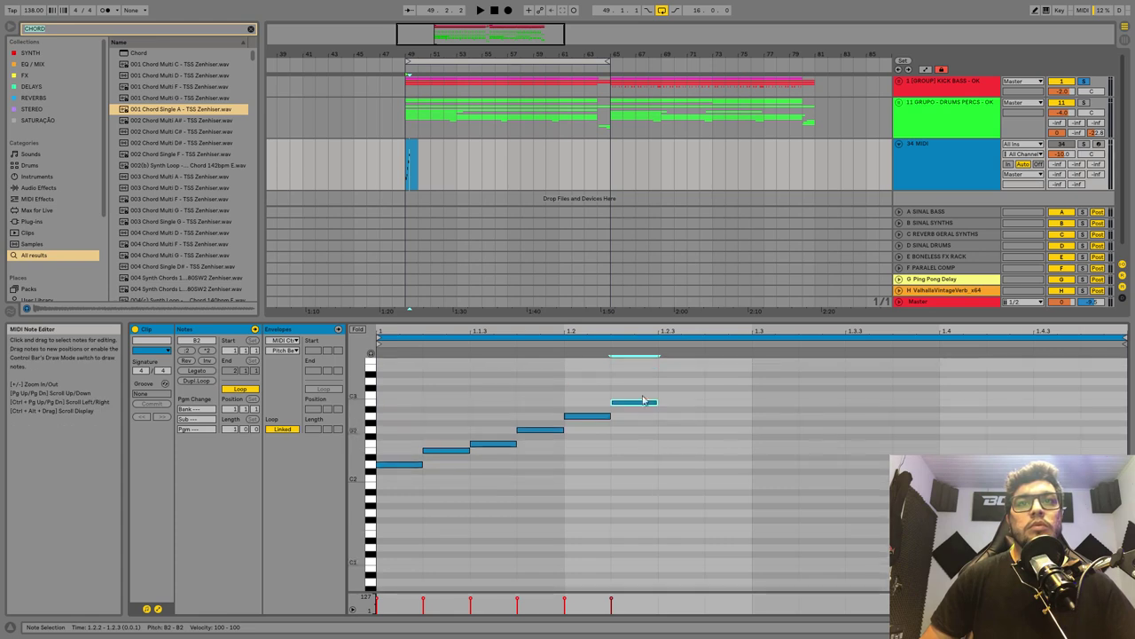
key(ctrl+d)
key(Up)
key(Up)
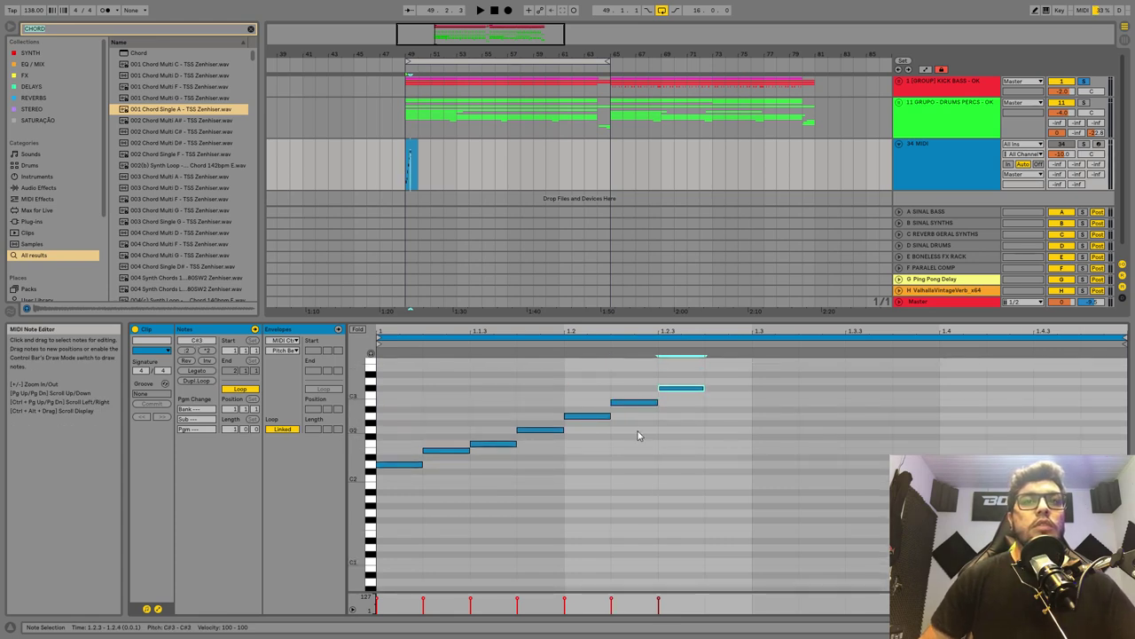
key(ctrl+d)
key(Up)
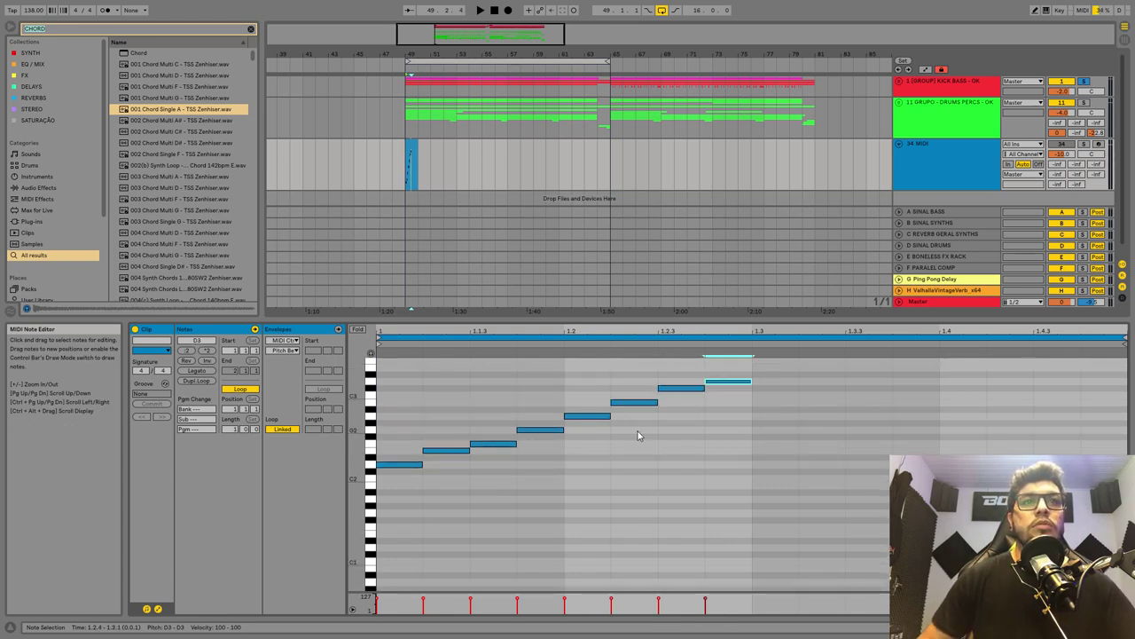
- On the Chords & Scales page in Chrome, browse the scale categories and list the Spanish scales from the European world scales
key(alt+Tab)
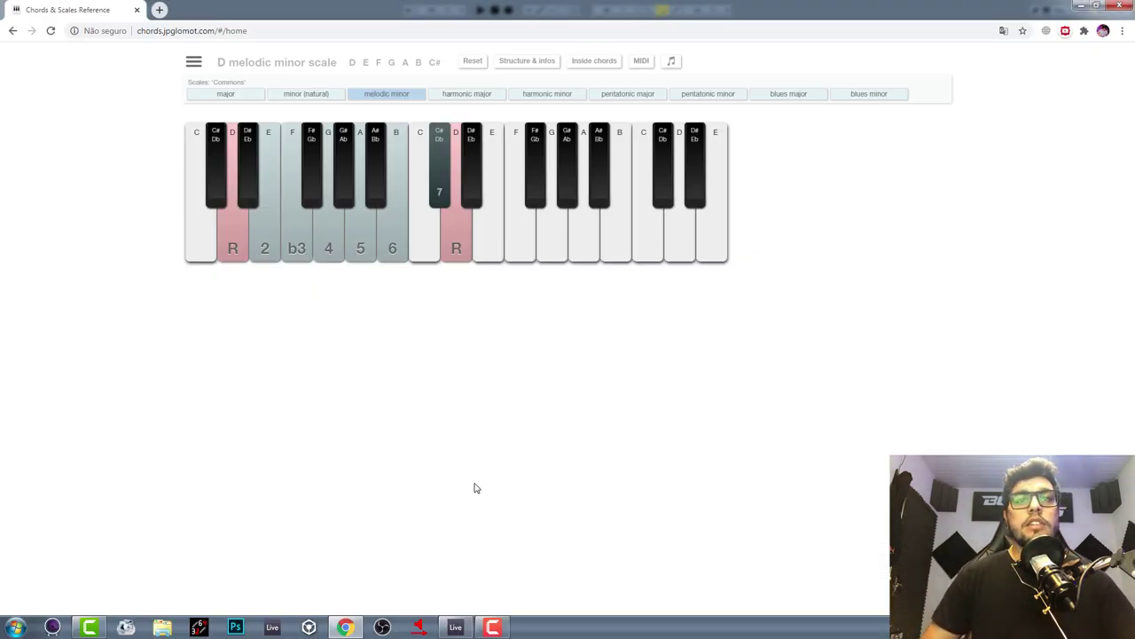
key(alt+Tab)
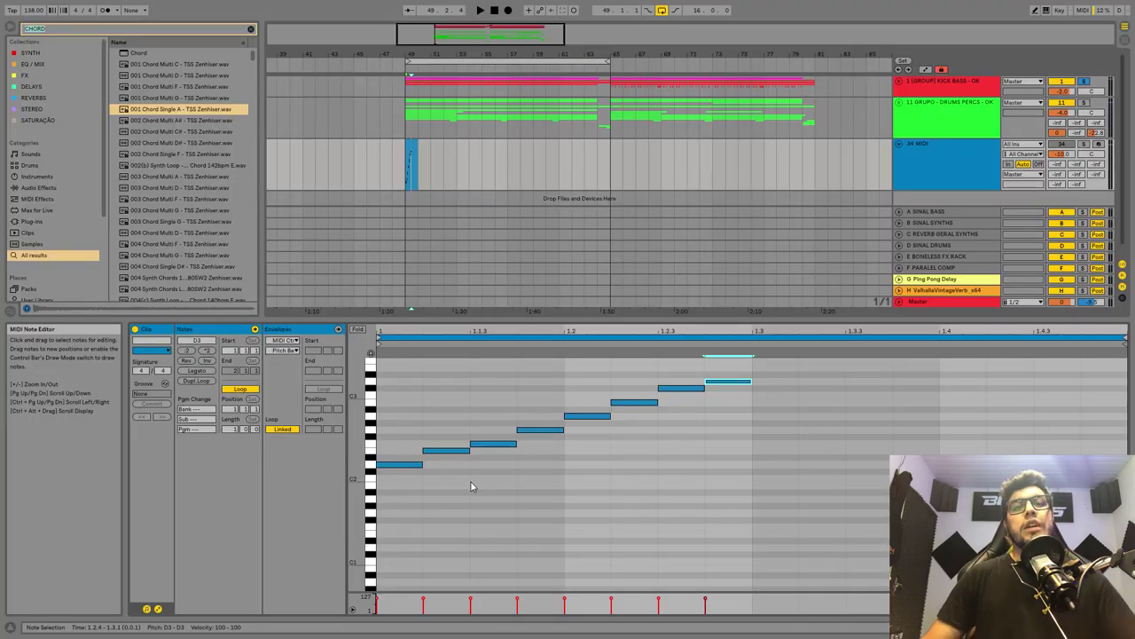
key(alt+Tab)
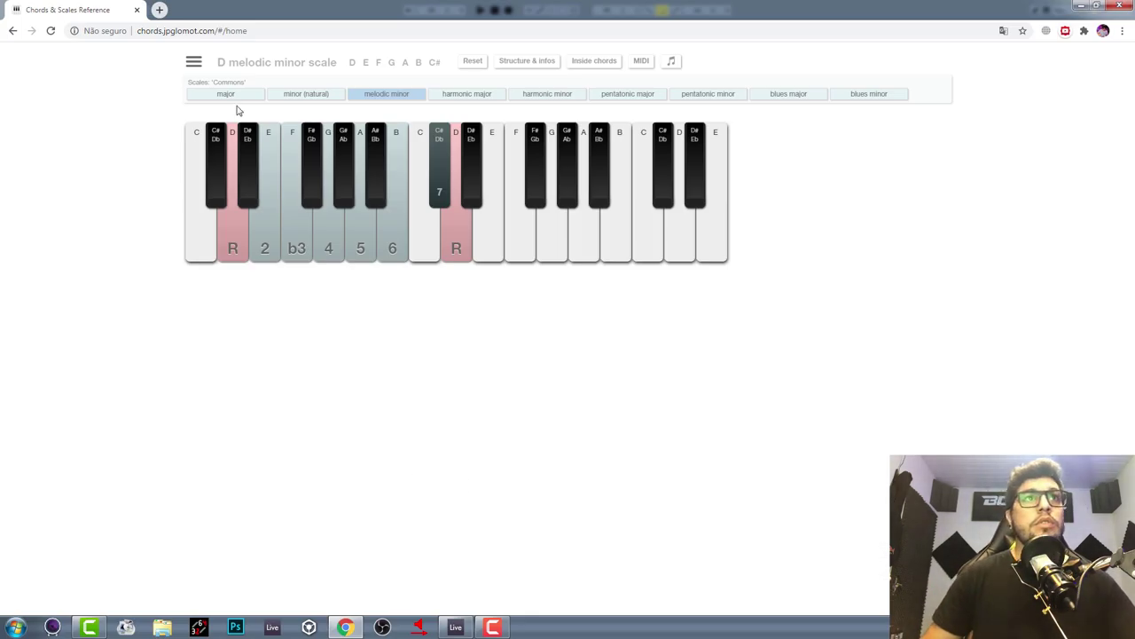
click(194, 63)
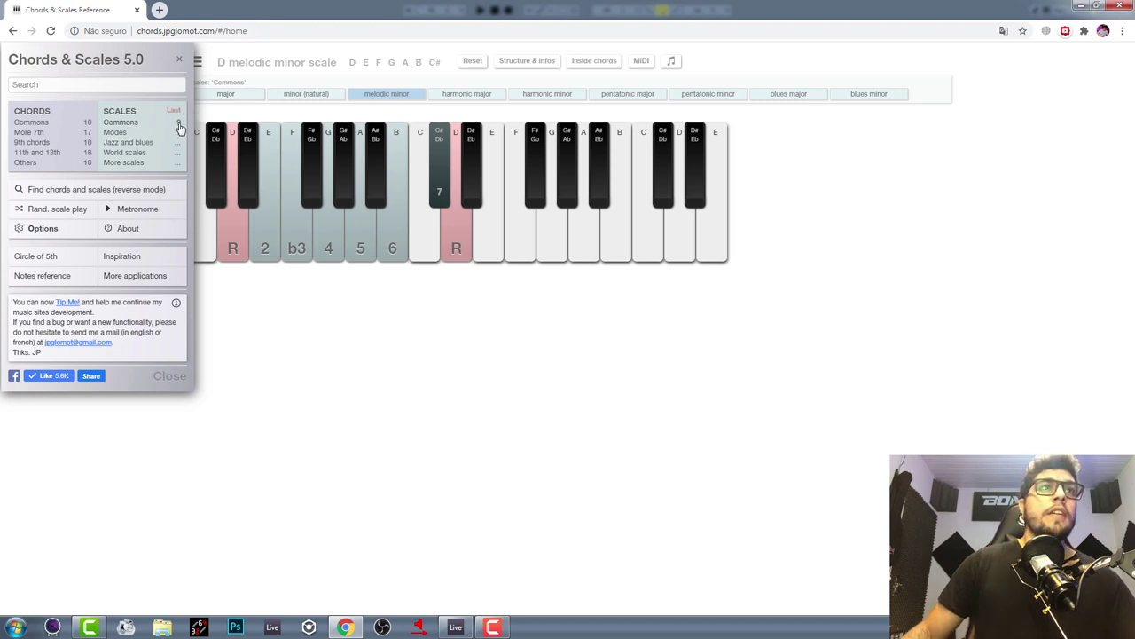
click(127, 129)
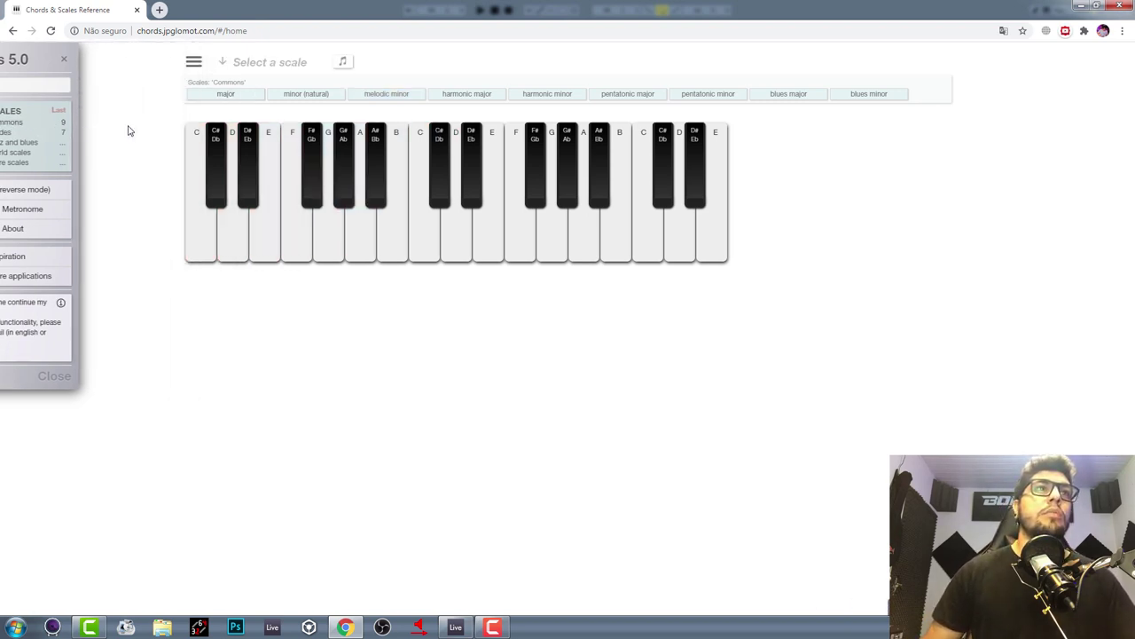
click(194, 63)
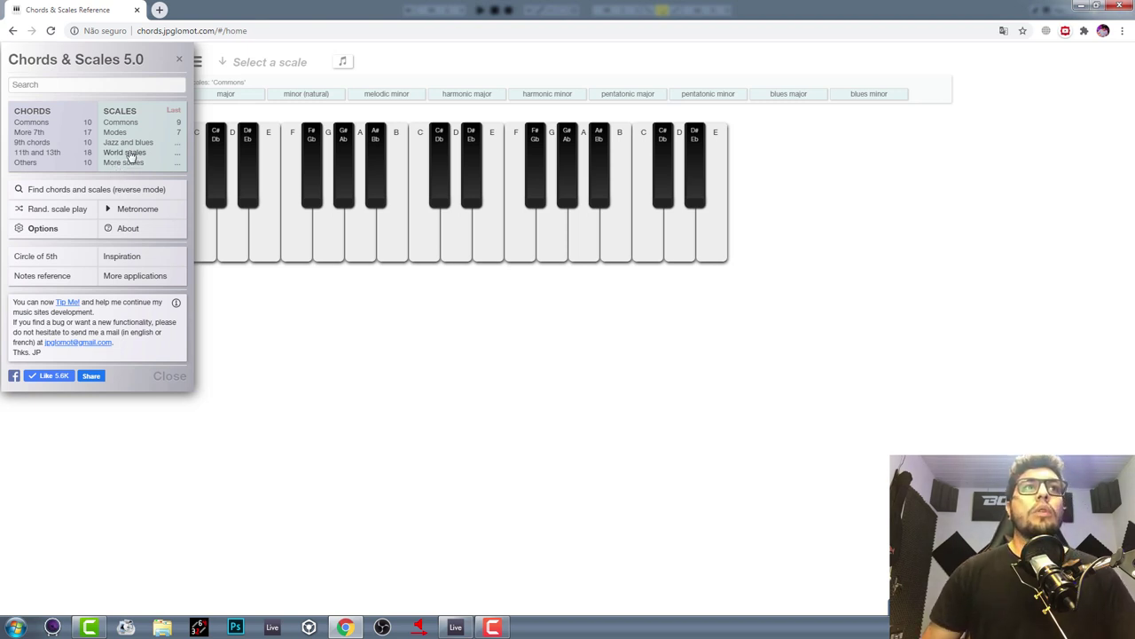
click(128, 153)
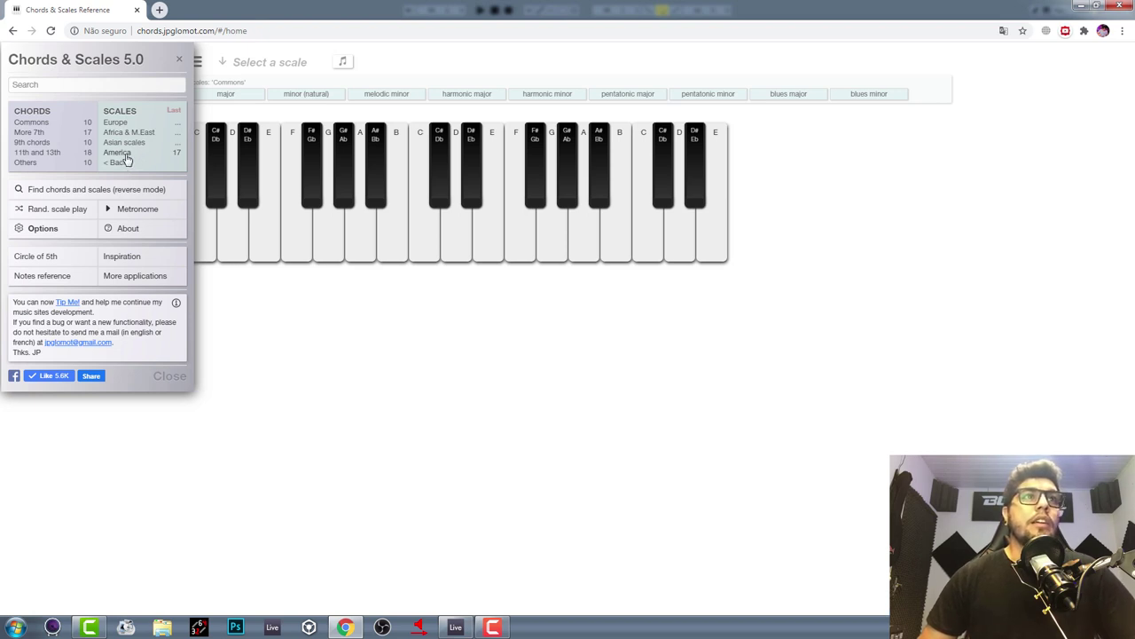
click(122, 124)
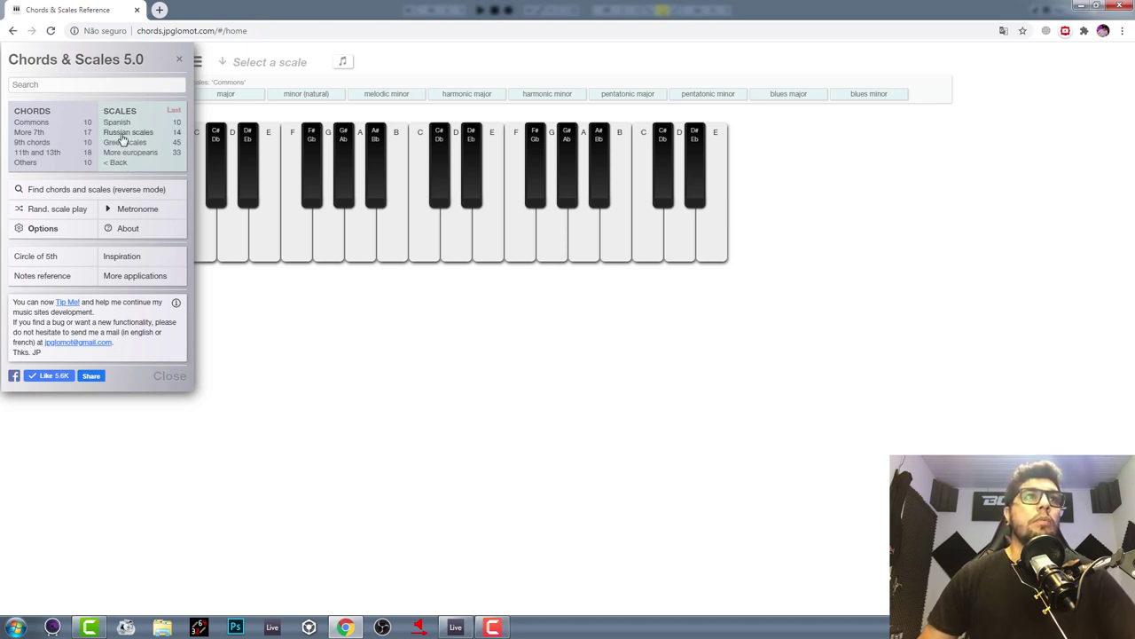
click(122, 123)
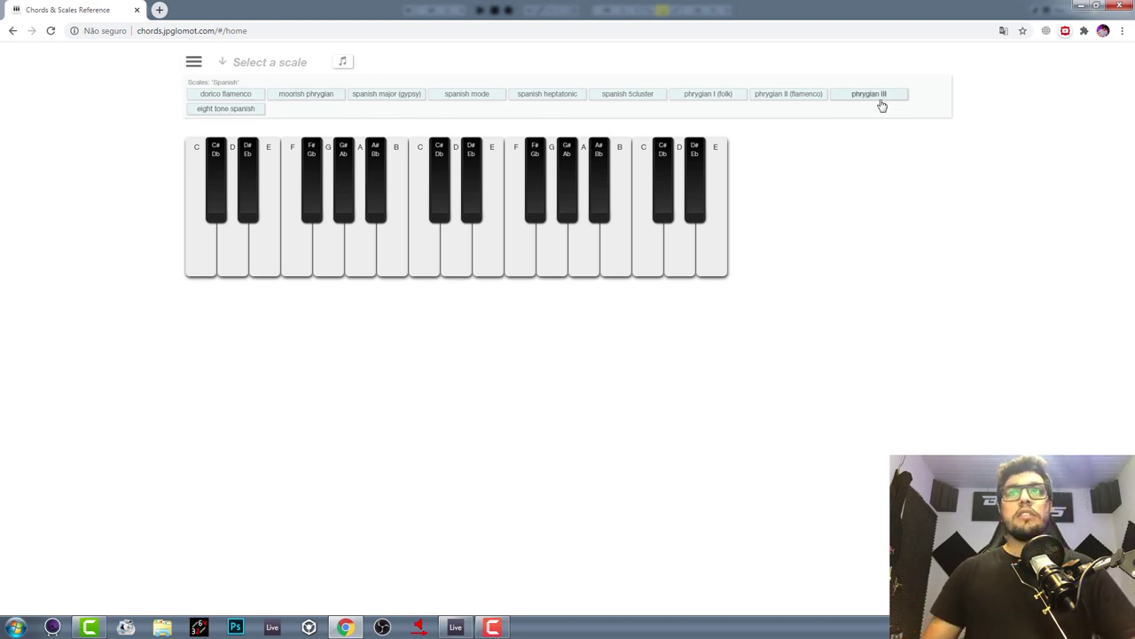
- Switch to Ableton Live, select the MIDI clip, and fold its note editor to only the pitches in use
click(468, 627)
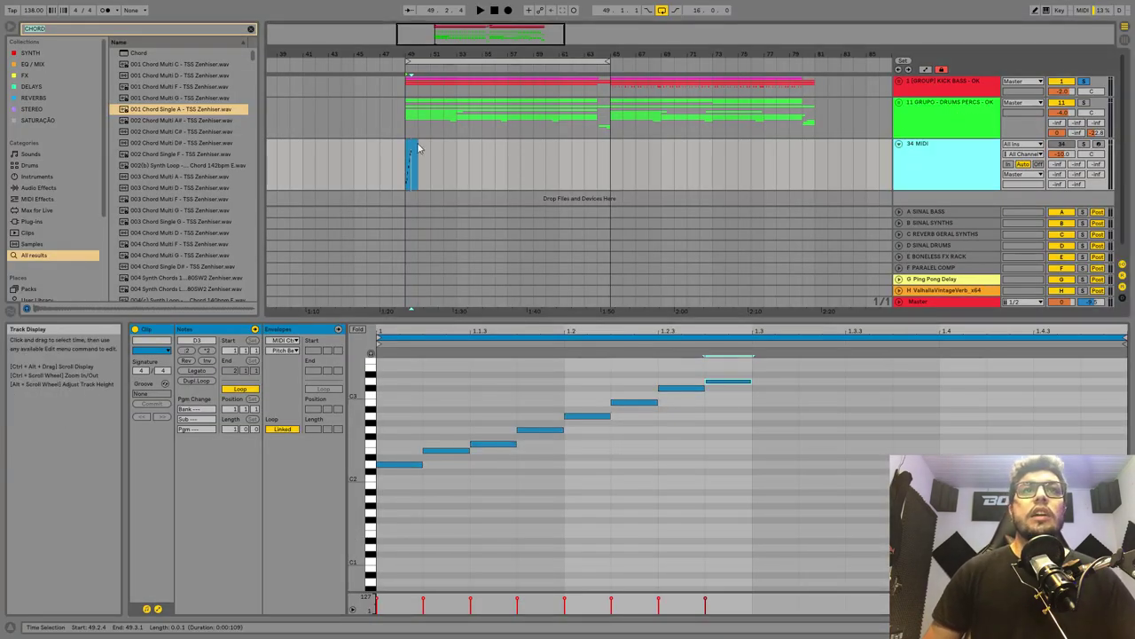
click(411, 143)
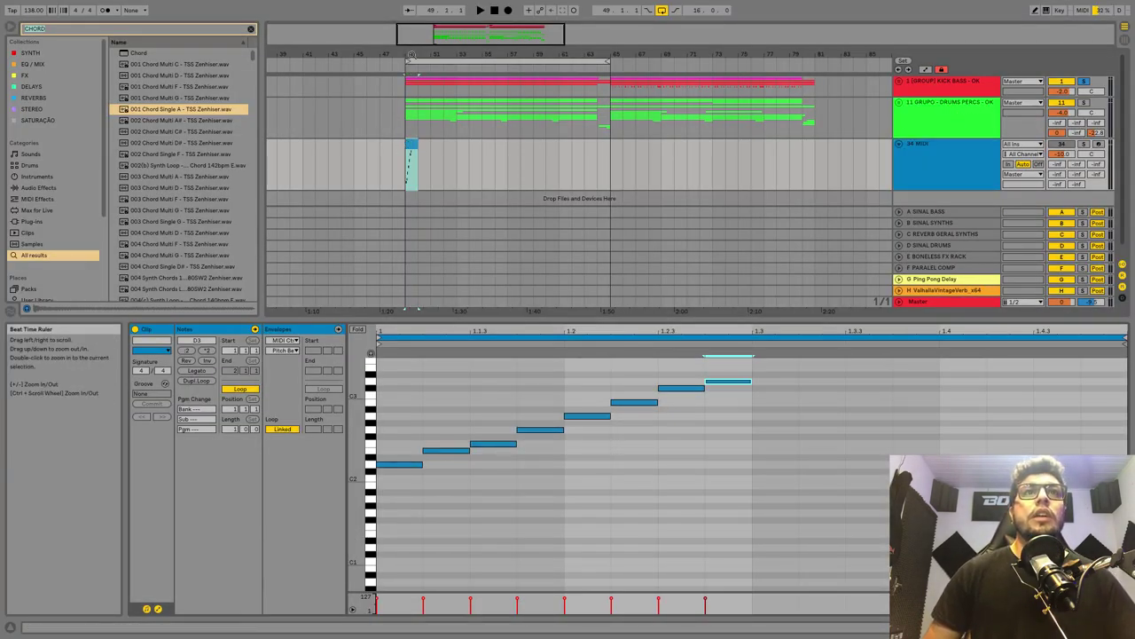
drag(412, 55, 413, 124)
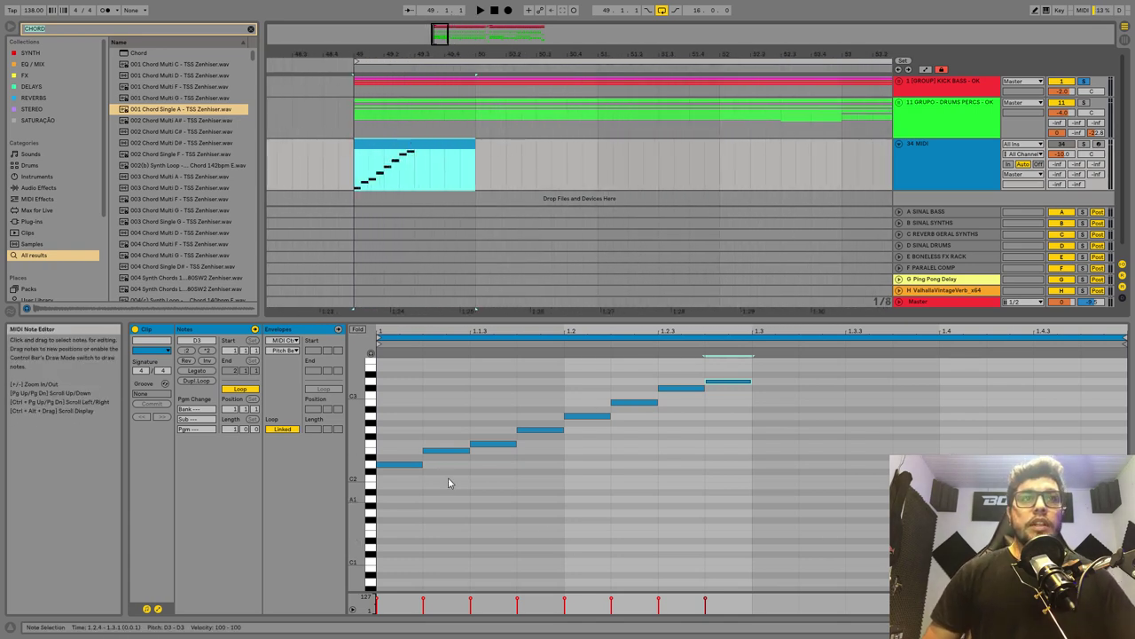
click(359, 333)
click(359, 331)
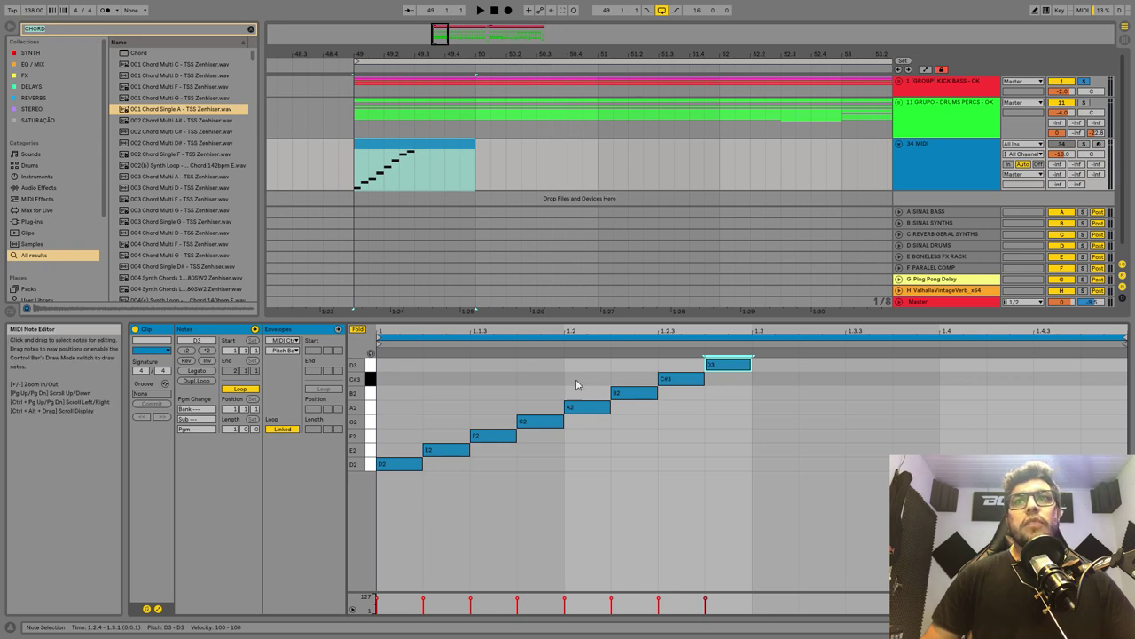
- Turn off the KICK BASS group's solo and show the MIDI track's device chain
click(944, 165)
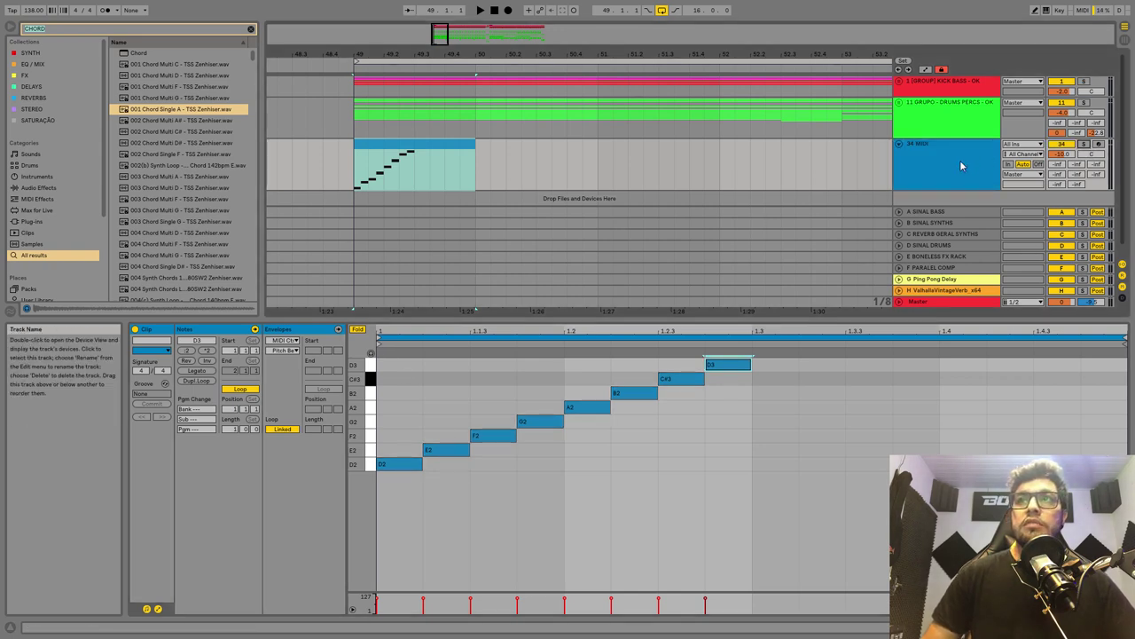
click(962, 159)
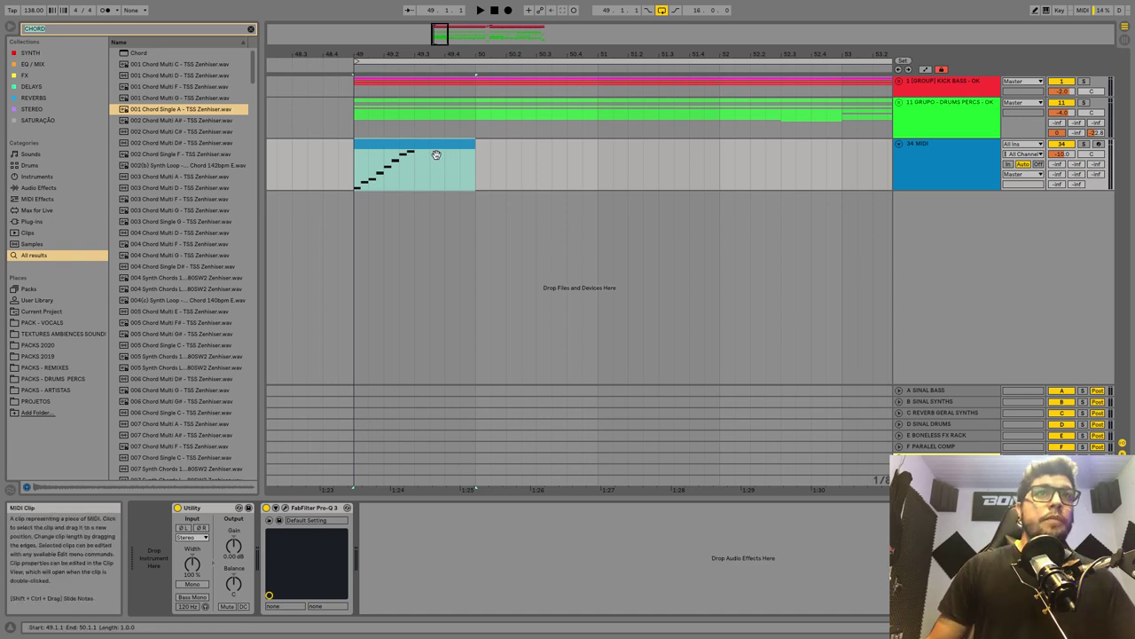
click(910, 148)
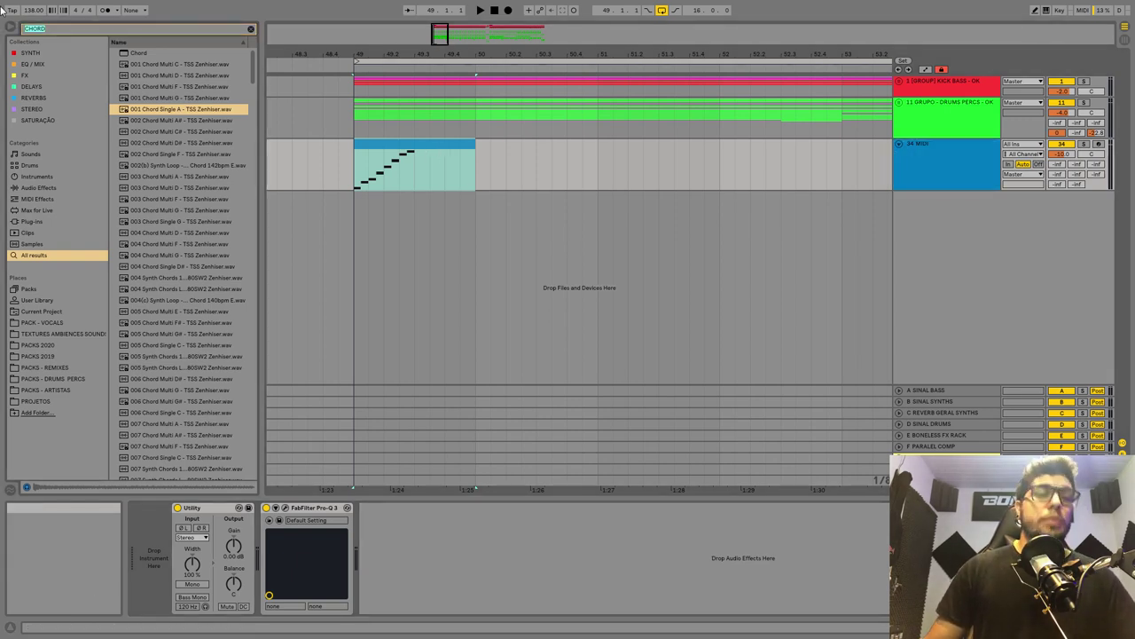
- Replace the browser search with "SY" and load Sylenth1 from the SYNTH collection onto the MIDI track
key(BackSpace)
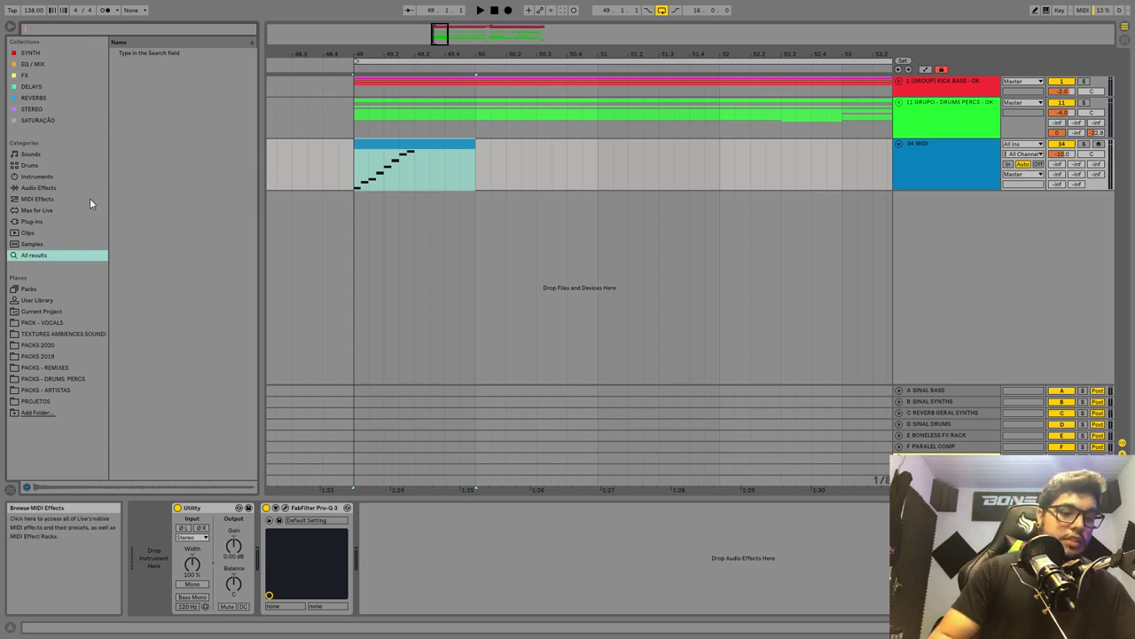
text(SY)
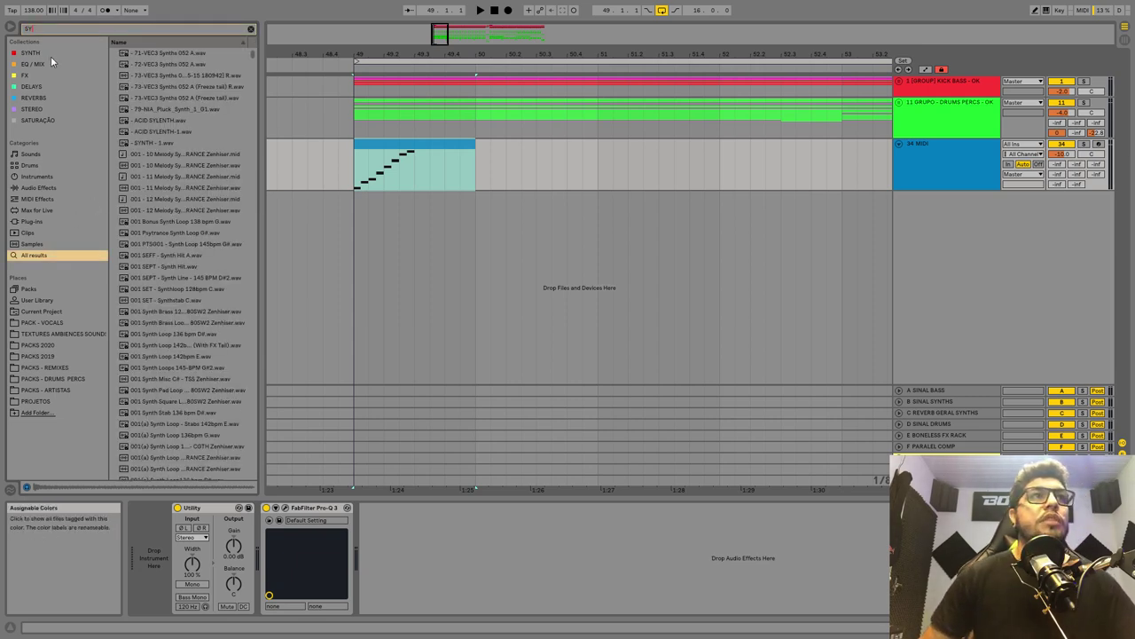
click(51, 55)
click(124, 52)
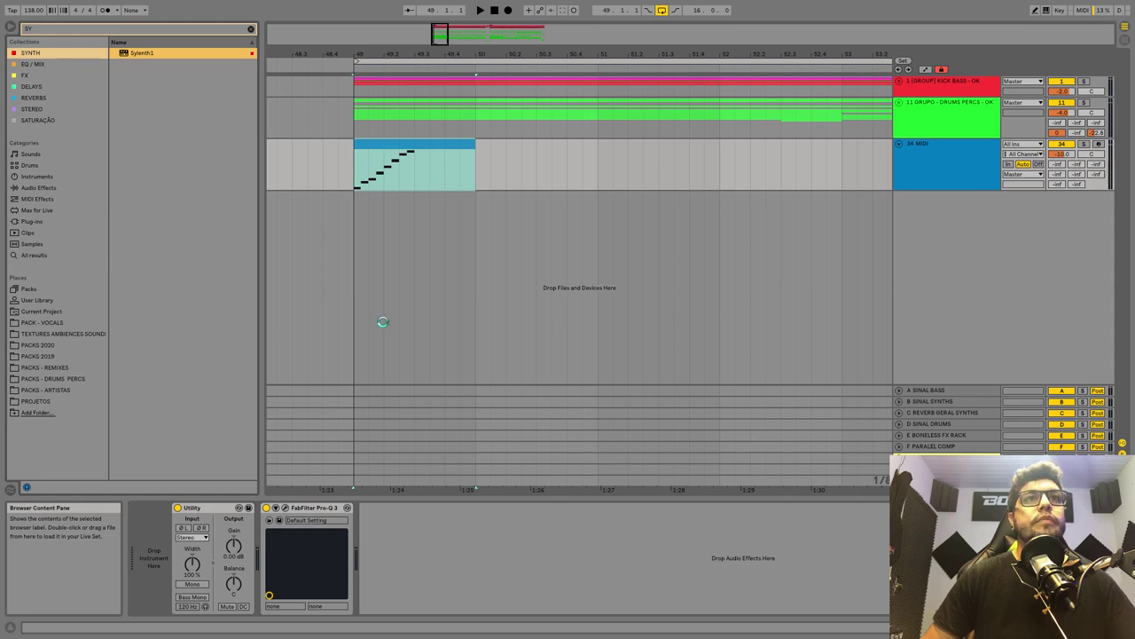
- Load the factory bank "[Sylenth BANK 2020] By Boneless" in Sylenth1
click(309, 144)
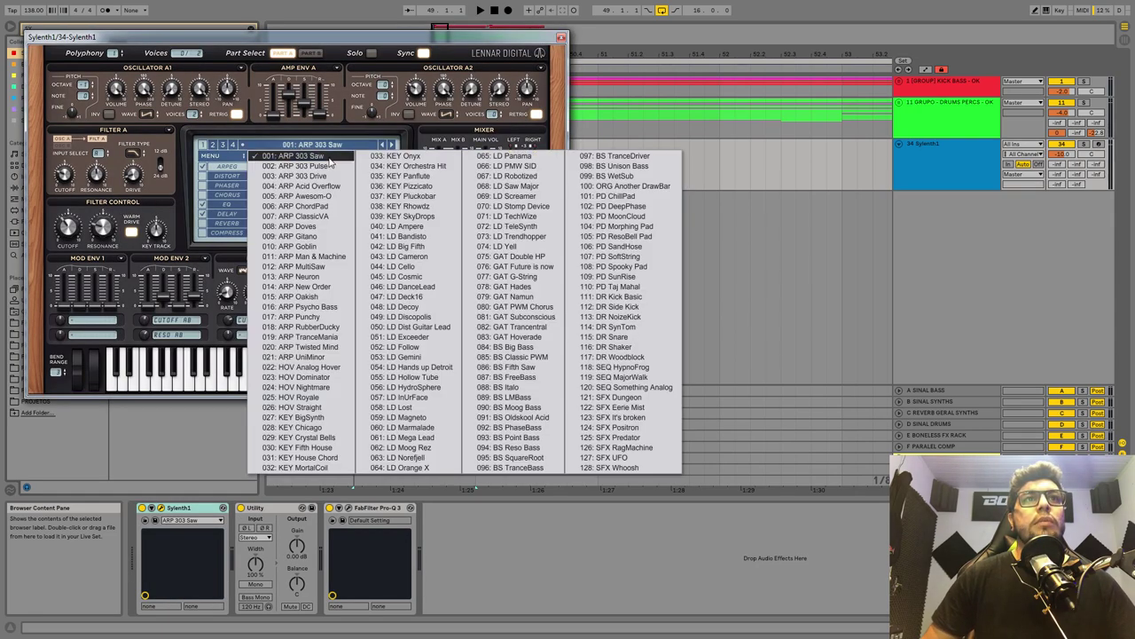
click(210, 155)
click(210, 155)
mouse_move(348, 177)
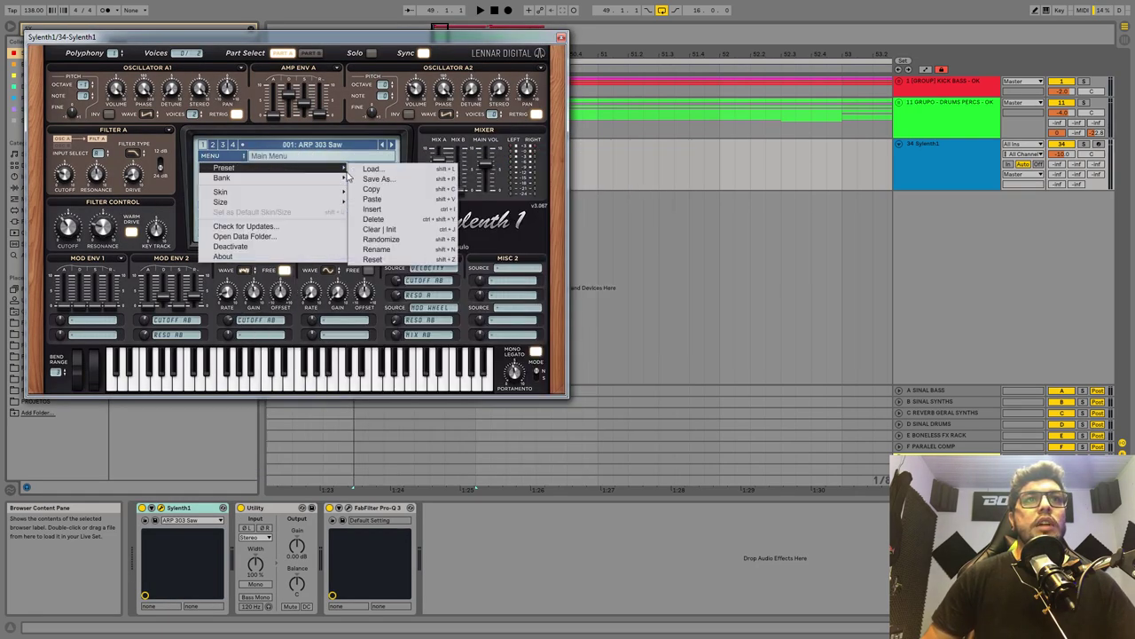
mouse_move(431, 184)
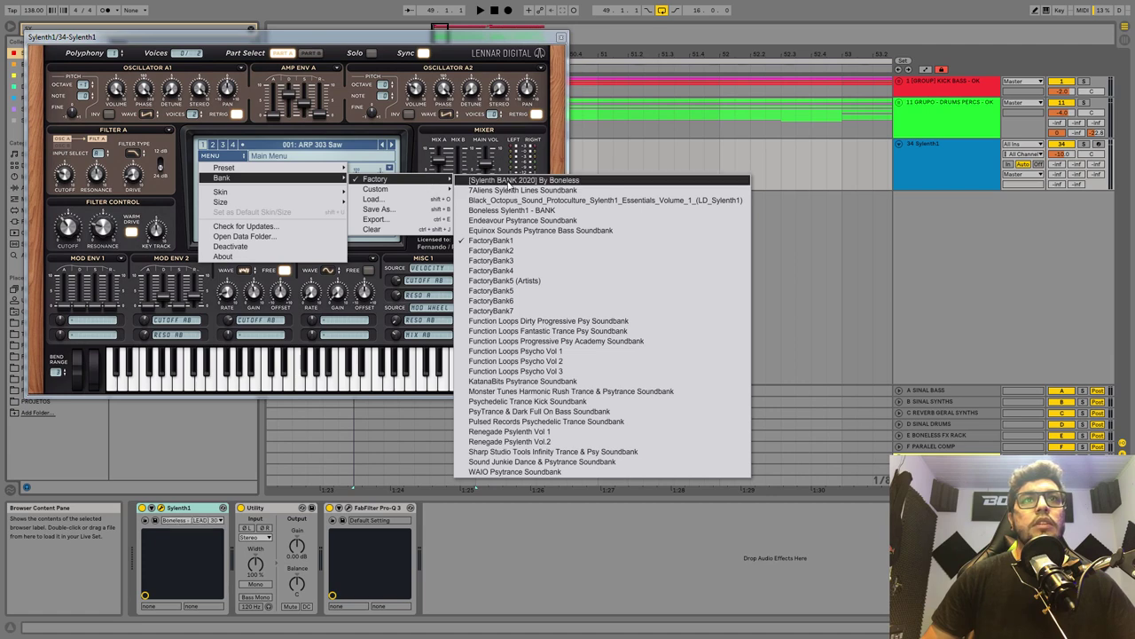
click(483, 180)
- Arm the Sylenth1 track for recording, and try the PD Astronomico Pad preset while browsing the preset list
click(342, 146)
click(342, 151)
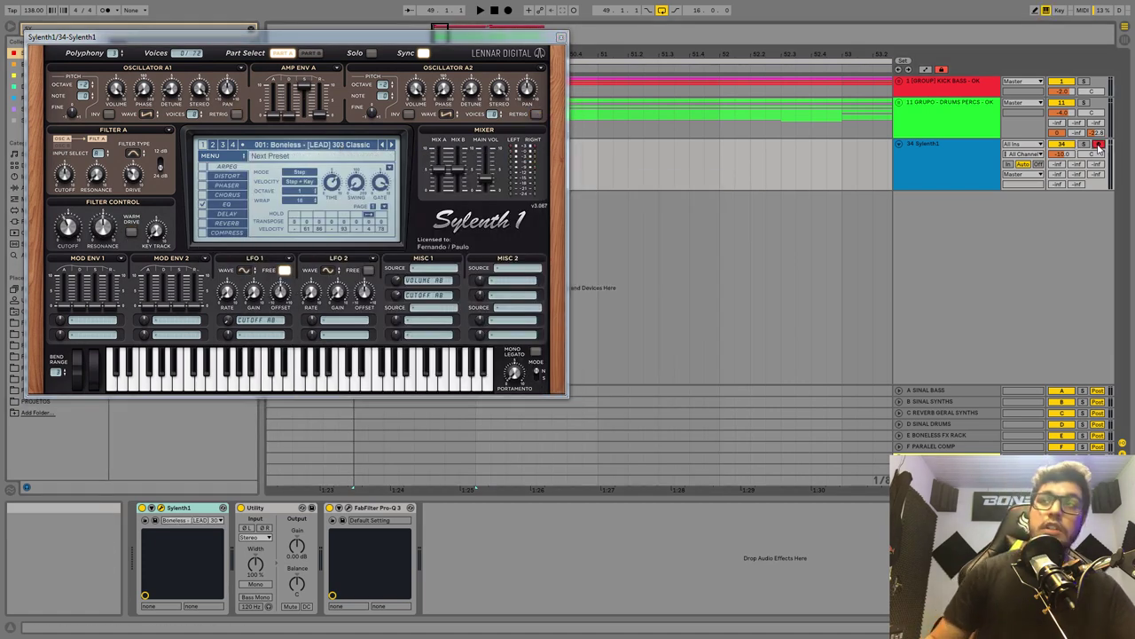
click(342, 147)
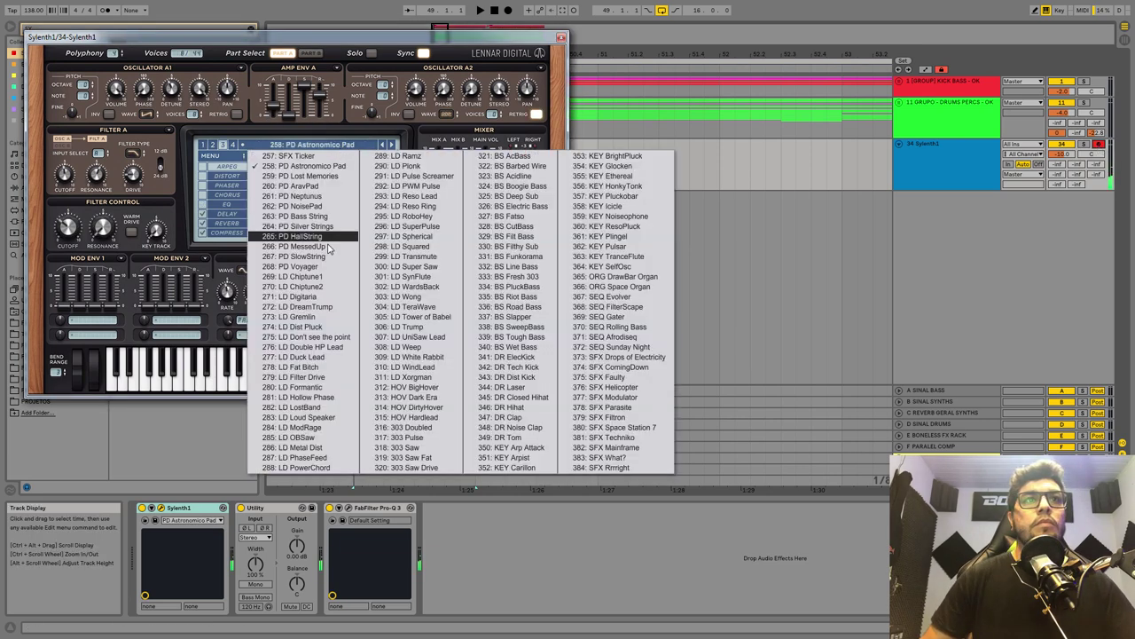
click(306, 147)
click(305, 147)
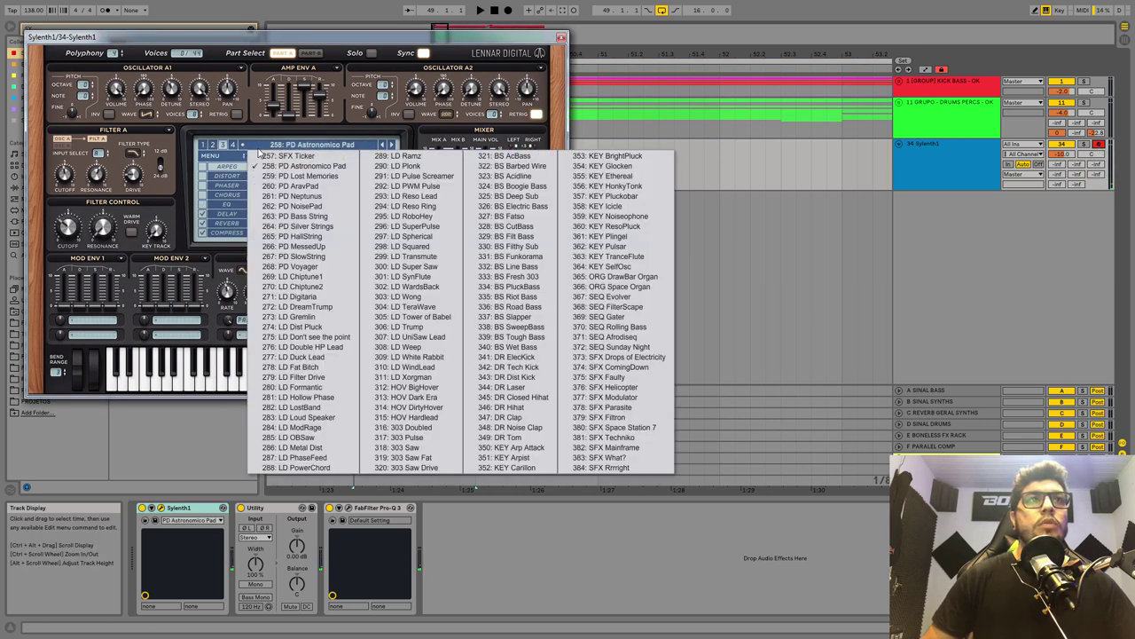
- Reload the "[Sylenth BANK 2020] By Boneless" bank, select preset "005: Boneless - LEAD Epix", and close the synth window
click(224, 159)
click(218, 161)
mouse_move(221, 178)
mouse_move(375, 179)
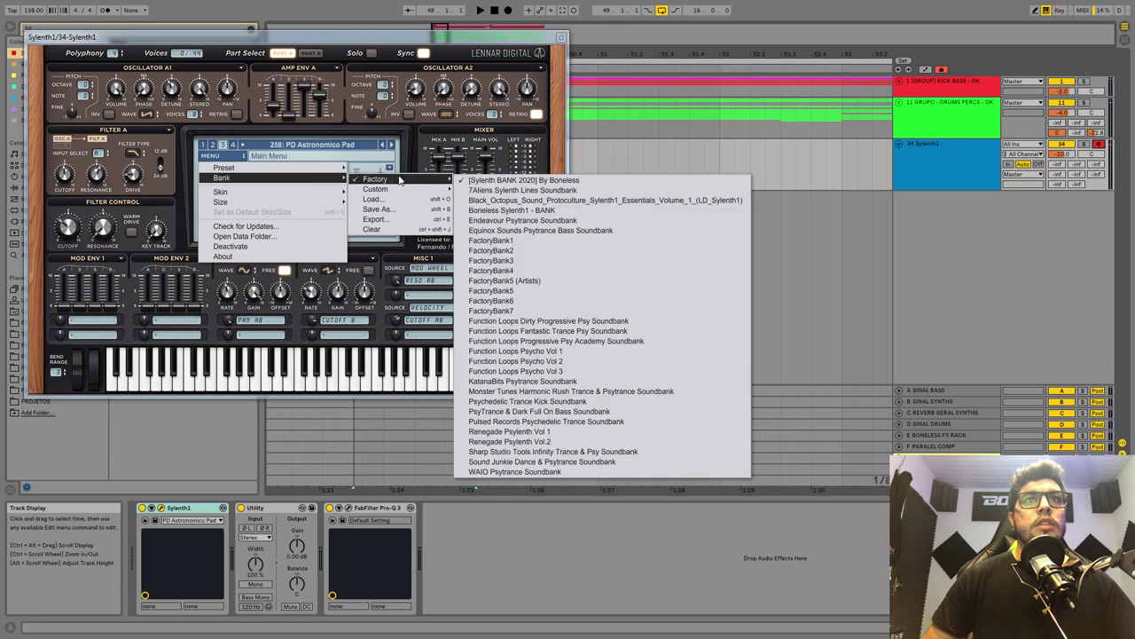
click(523, 182)
click(341, 146)
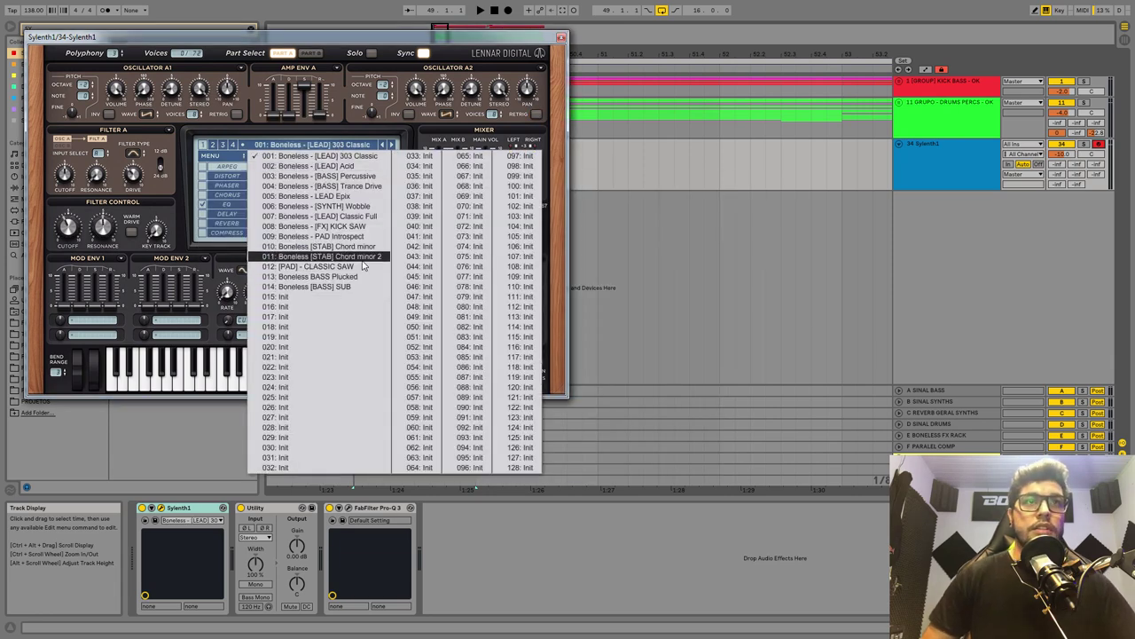
click(353, 197)
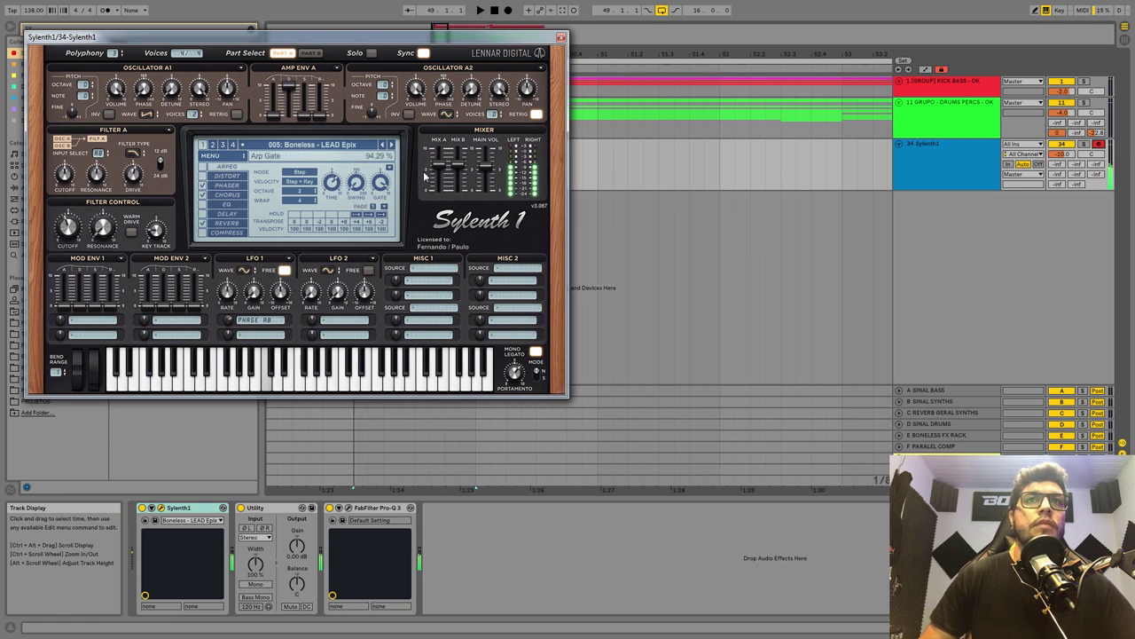
click(561, 40)
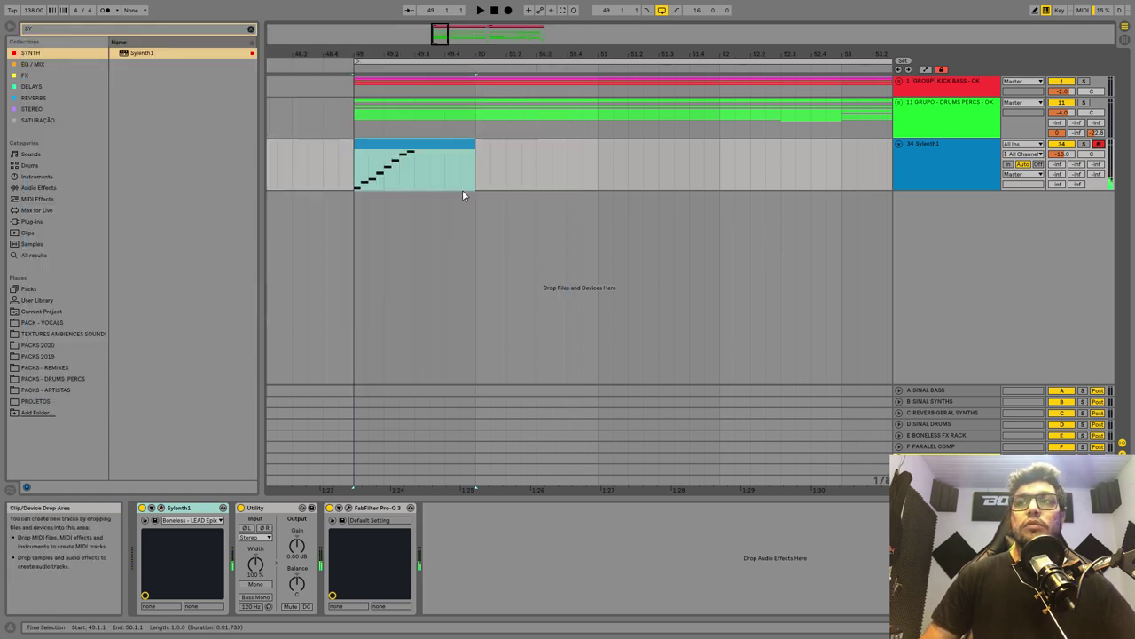
- Open the MIDI clip's note editor and stack a sixteenth note on every scale pitch from D2 to D3 at the clip's start
click(441, 145)
drag(553, 54, 446, 34)
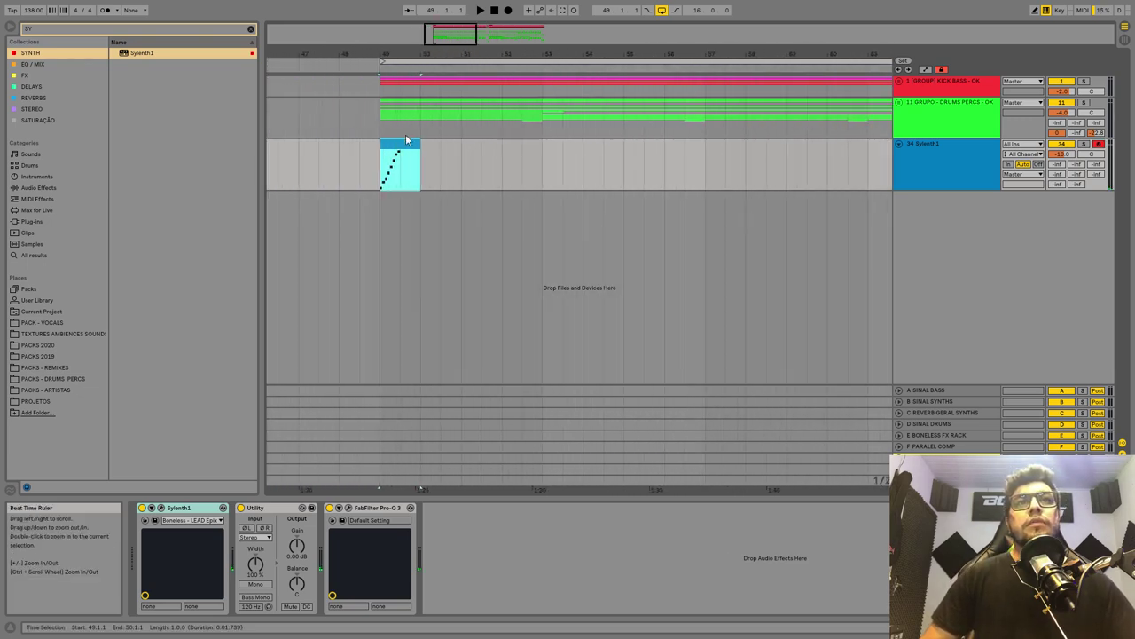
double_click(397, 144)
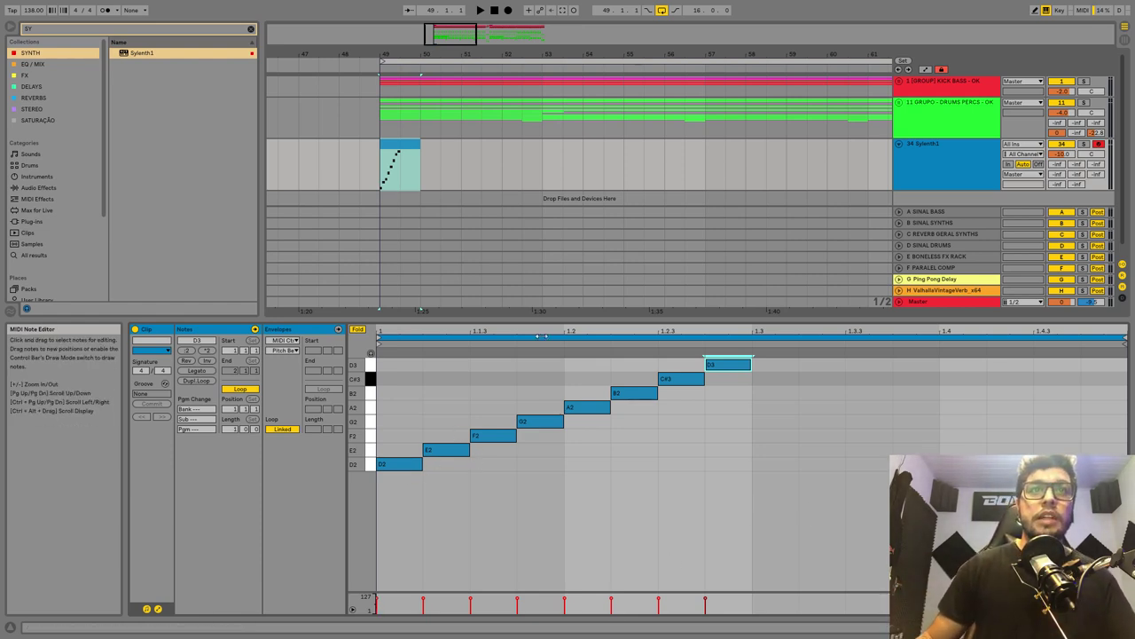
mouse_move(391, 473)
mouse_down()
mouse_move(401, 365)
mouse_move(587, 365)
mouse_move(402, 364)
mouse_move(401, 466)
mouse_move(390, 457)
mouse_move(451, 456)
mouse_move(408, 457)
mouse_up()
right_click(485, 389)
click(561, 564)
click(453, 396)
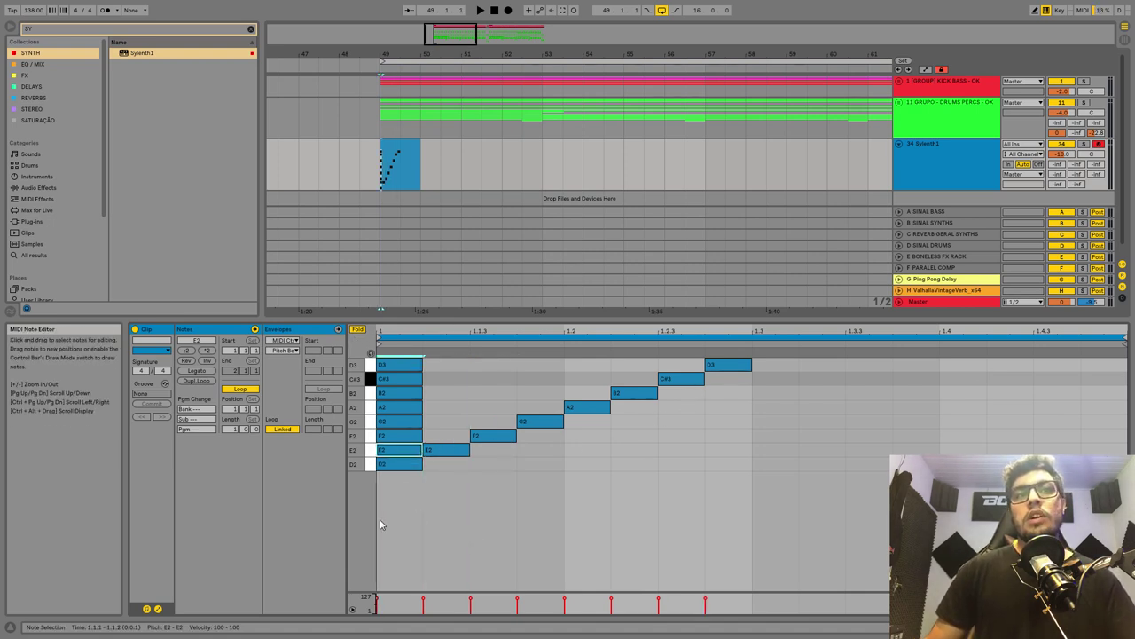
- Select the stacked D2–D3 notes at the clip's start and duplicate them repeatedly up to position 1.3.3
drag(380, 515, 385, 360)
click(442, 506)
drag(386, 520, 399, 361)
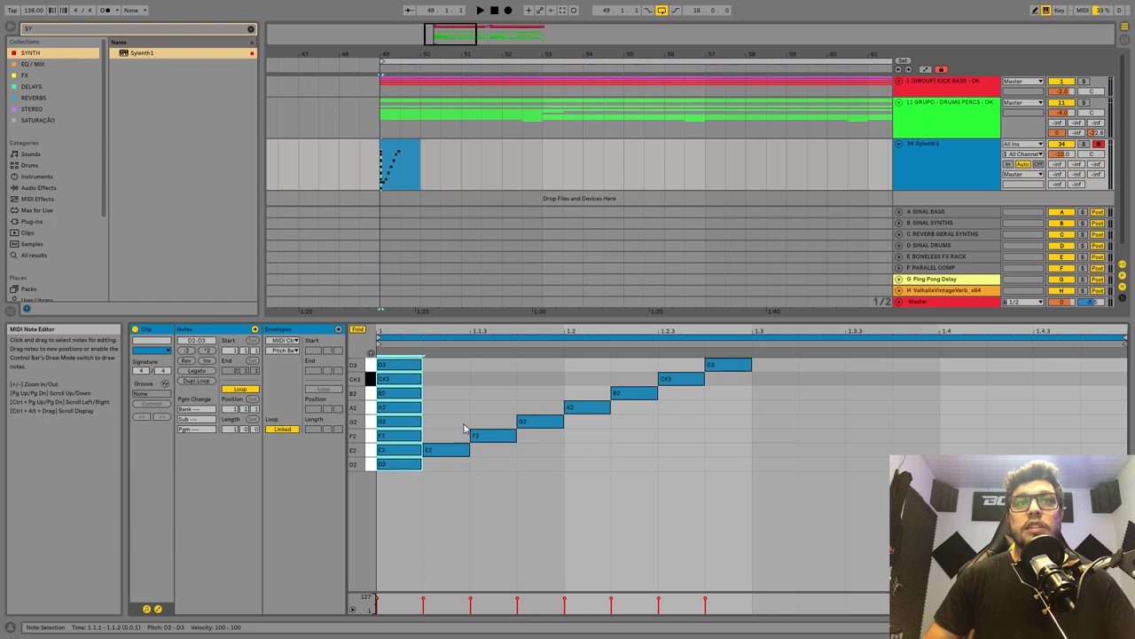
key(ctrl+d)
key(ctrl+d)
key(ctrl+d)
key(ctrl+d)
key(ctrl+d)
key(ctrl+d)
key(ctrl+d)
key(ctrl+d)
key(ctrl+d)
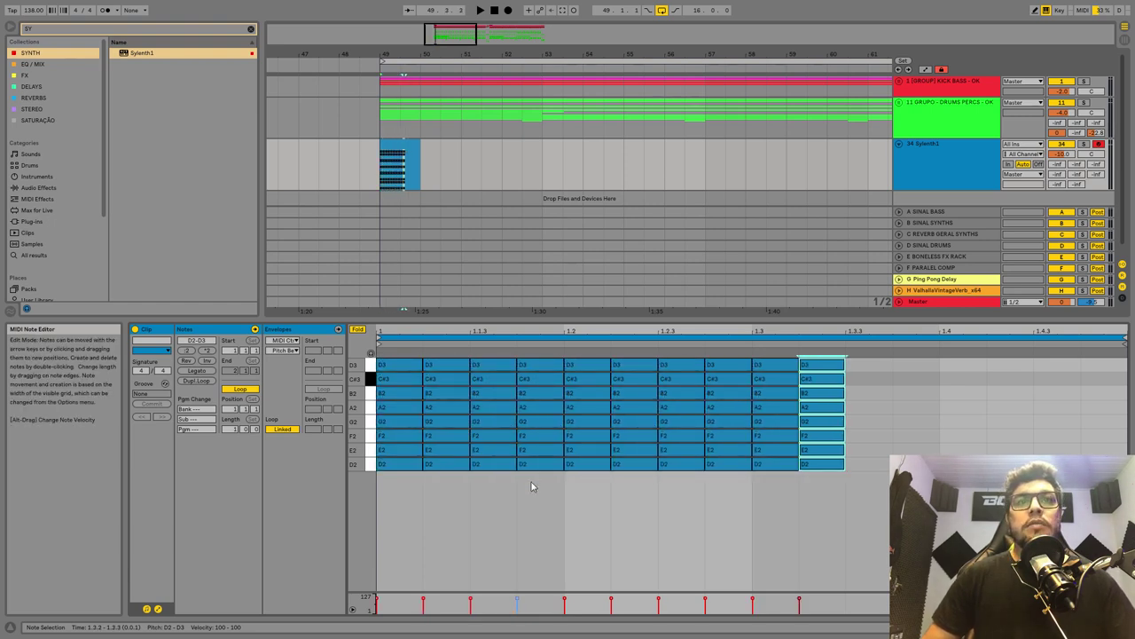
- Keep duplicating a column of D2–D3 notes until the rest of the one-bar clip is filled
drag(525, 153, 353, 152)
click(405, 488)
key(space)
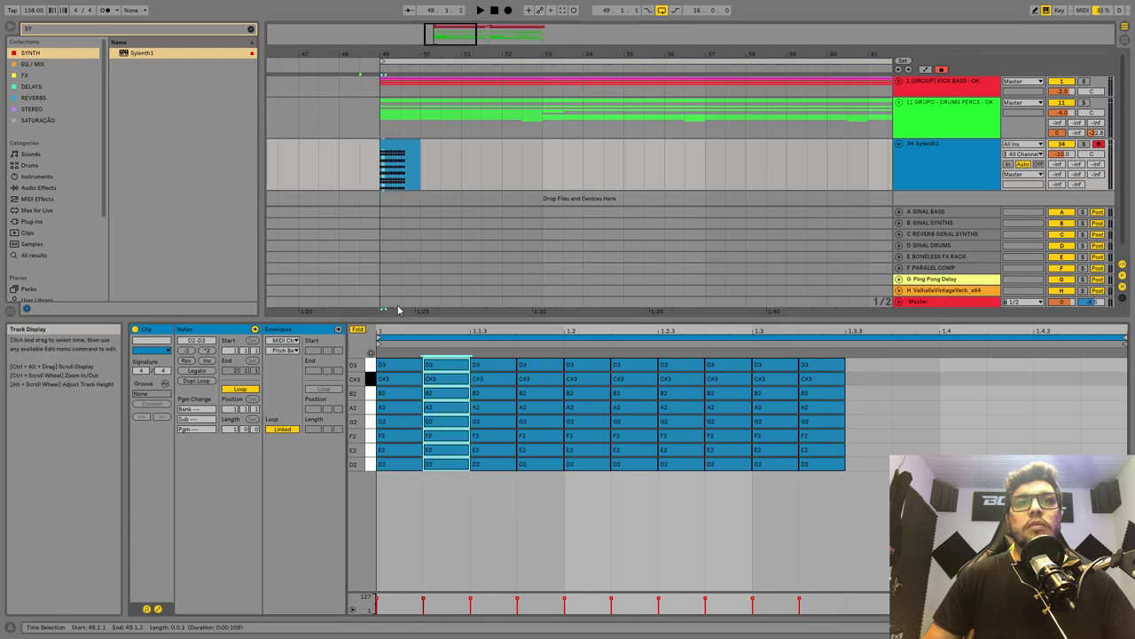
key(ctrl+d)
key(ctrl+d)
key(ctrl+d)
key(ctrl+d)
key(ctrl+d)
key(ctrl+d)
key(ctrl+d)
key(ctrl+d)
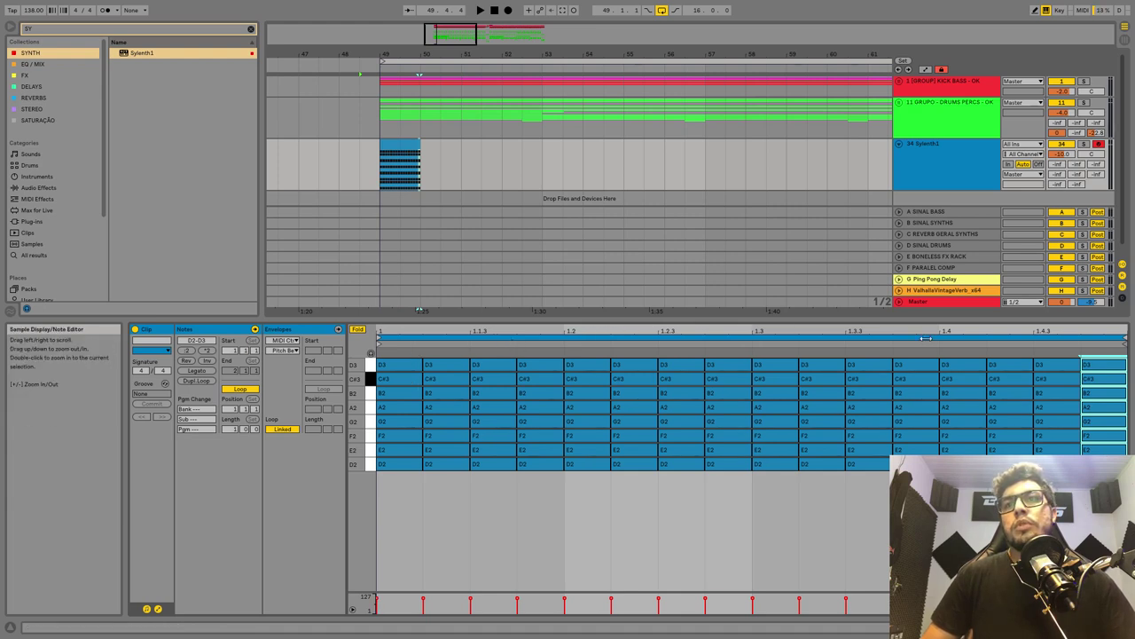
- Solo the Sylenth1 track and play the filled one-bar clip
click(413, 149)
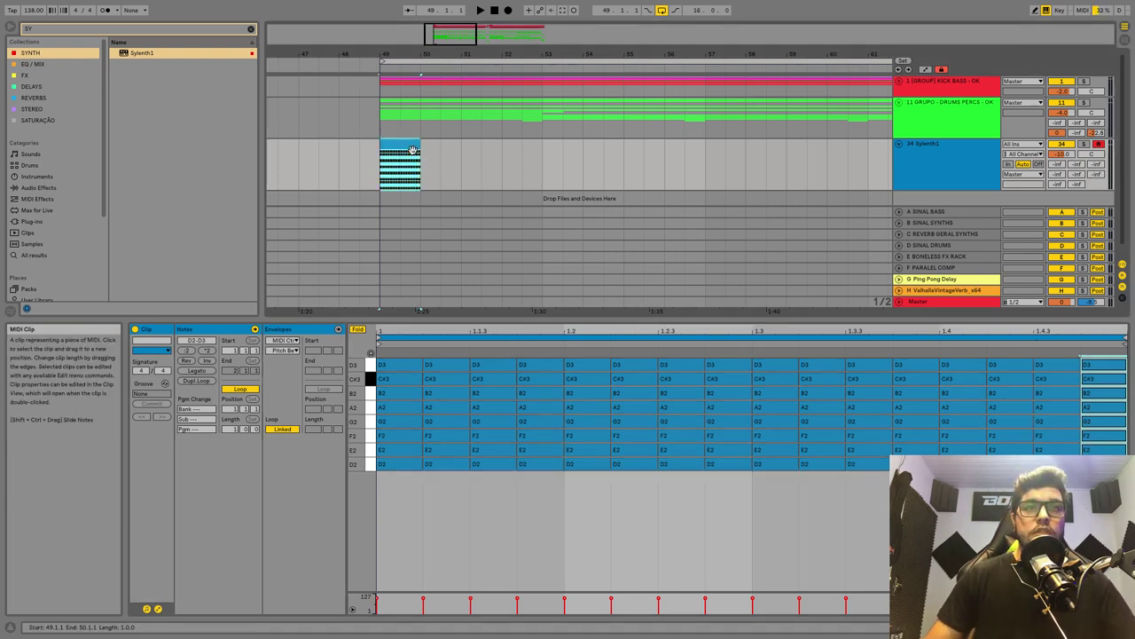
key(space)
click(1083, 144)
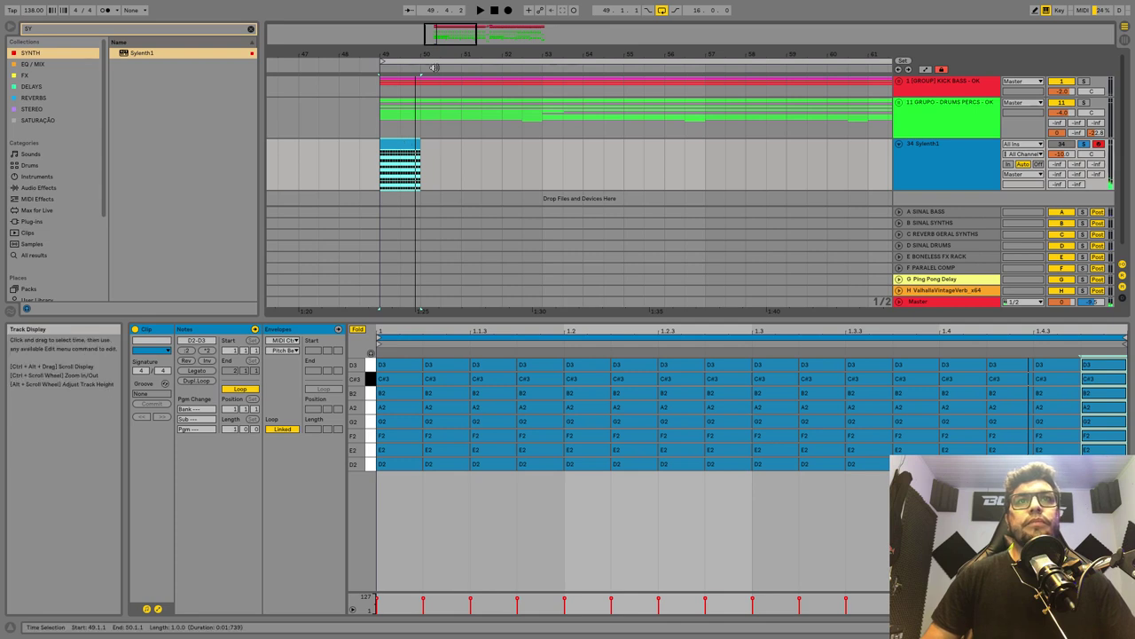
- Duplicate the one-bar clip to cover bars 49 to 53, removing the extra copy, and consolidate it into one four-bar clip
drag(400, 55, 389, 140)
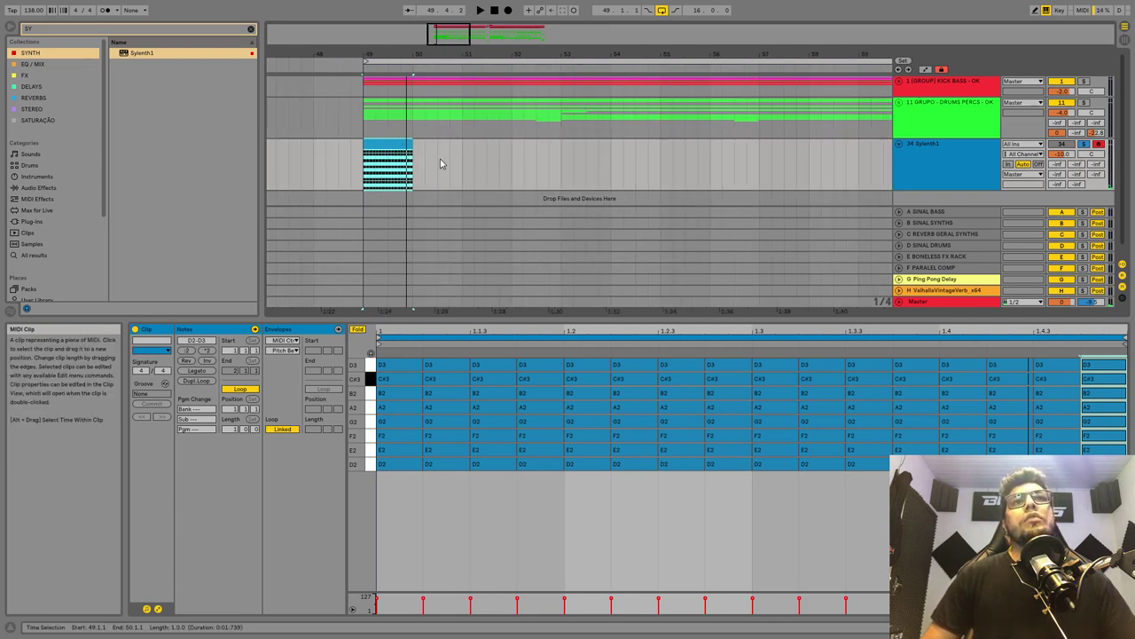
key(ctrl+d)
key(ctrl+d)
key(ctrl+d)
key(ctrl+d)
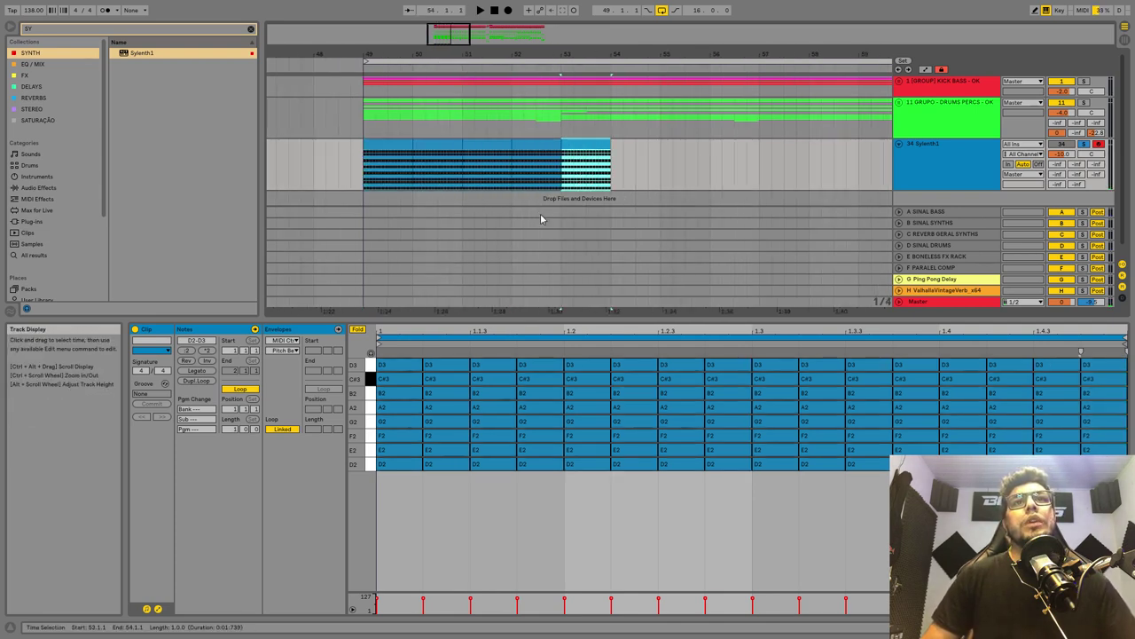
key(ctrl+z)
mouse_move(571, 167)
mouse_down()
mouse_move(506, 147)
mouse_move(368, 148)
mouse_move(560, 181)
mouse_up()
click(365, 174)
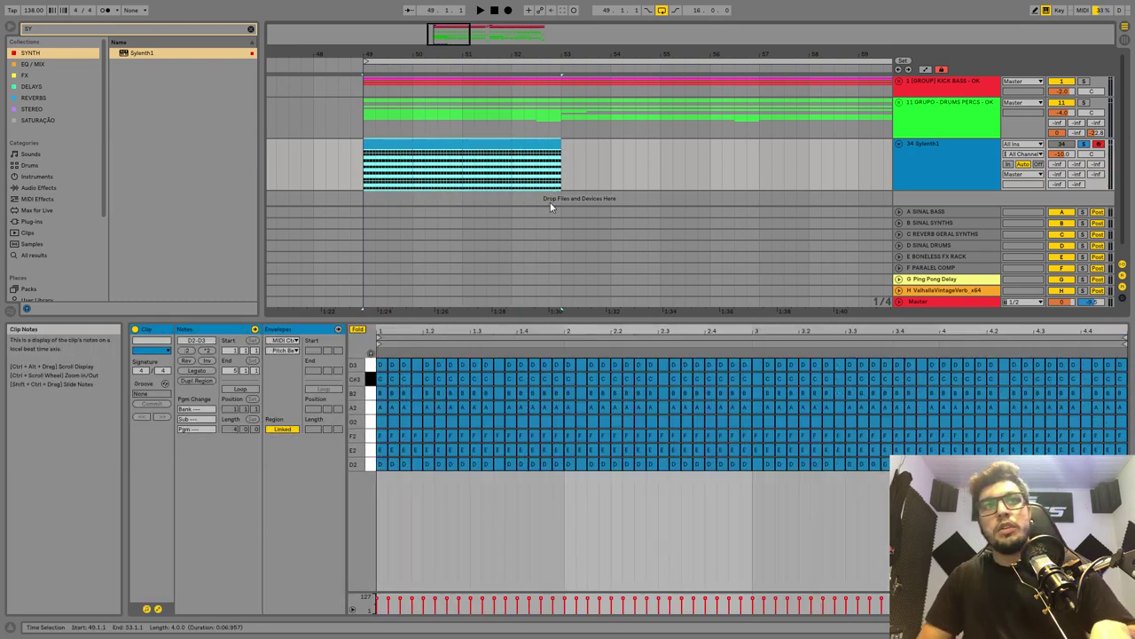
- Play the consolidated four-bar clip and turn off the Sylenth1 track's solo
key(space)
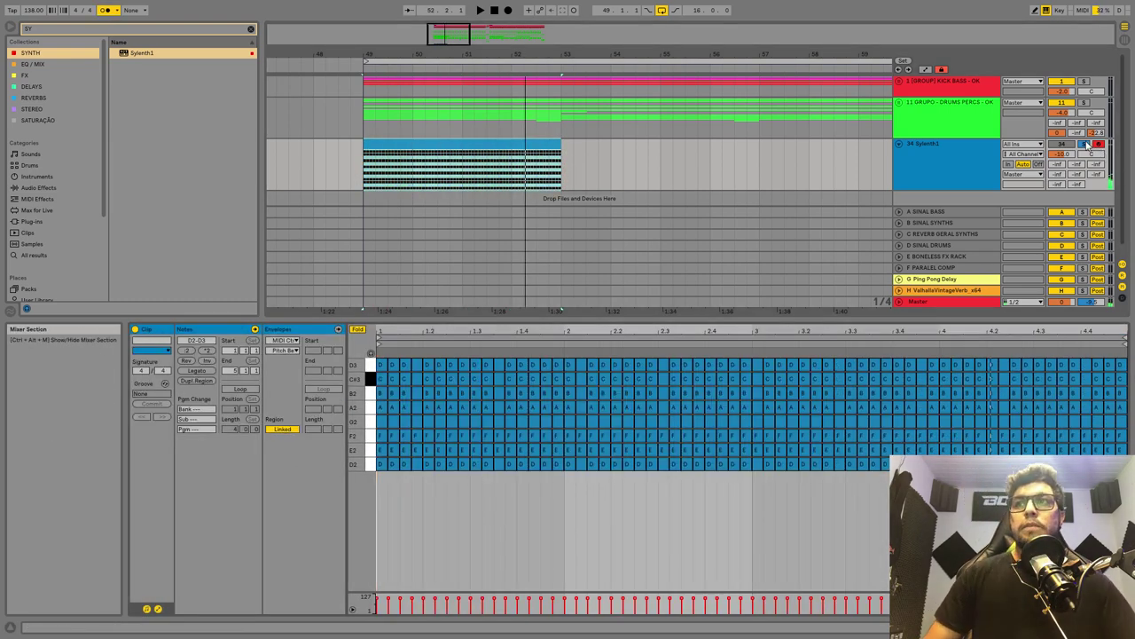
click(488, 147)
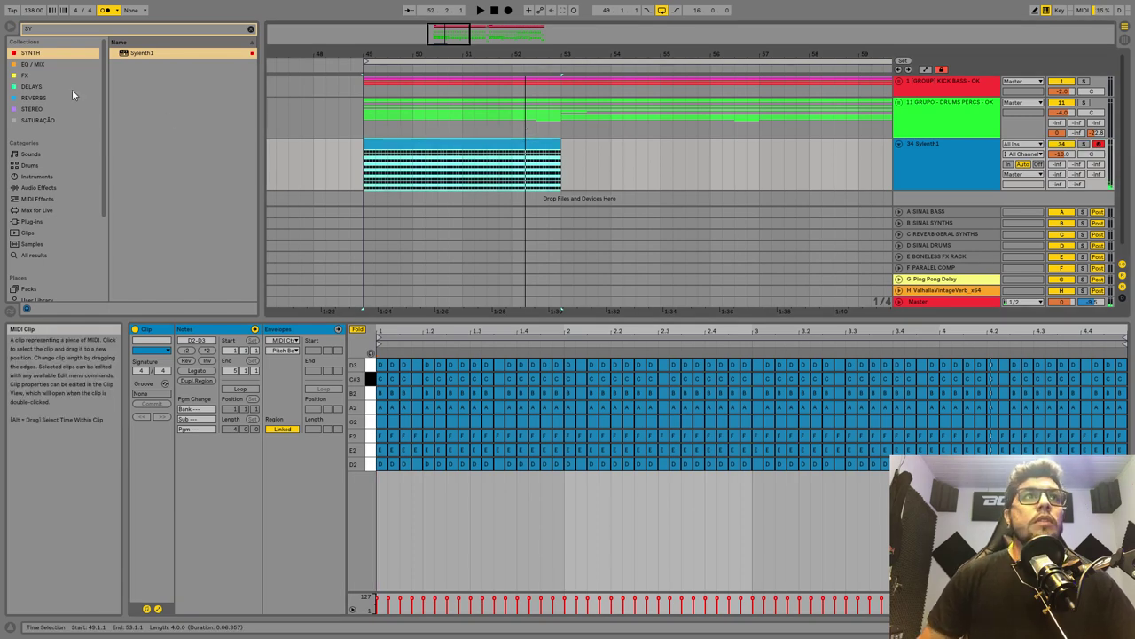
click(965, 162)
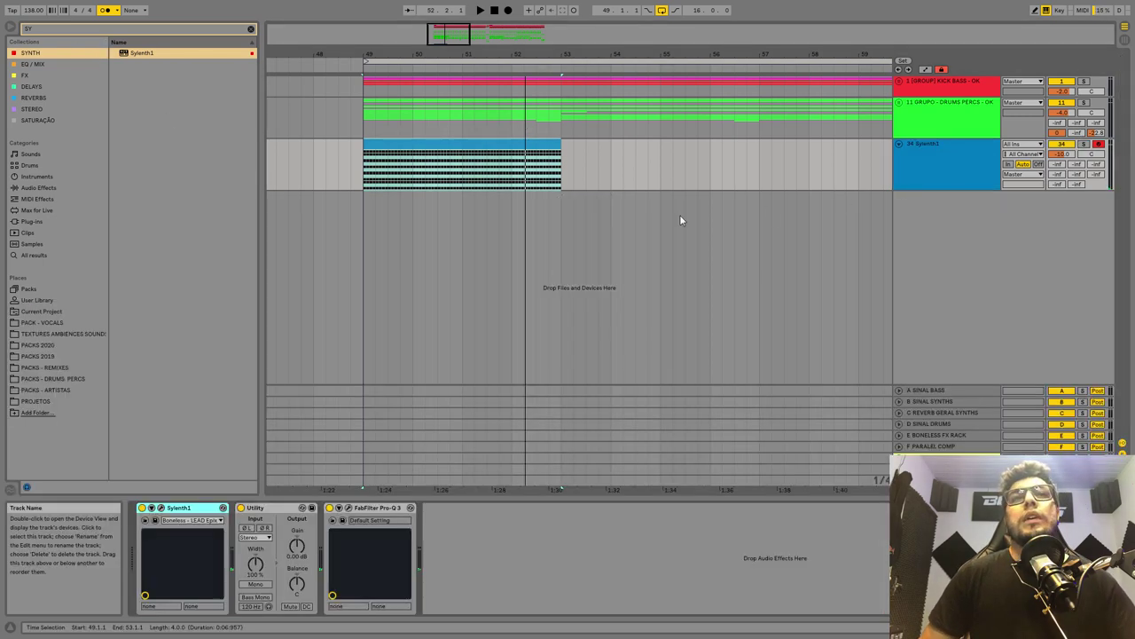
- Reopen the four-bar clip's note editor and deactivate all of its notes
click(494, 147)
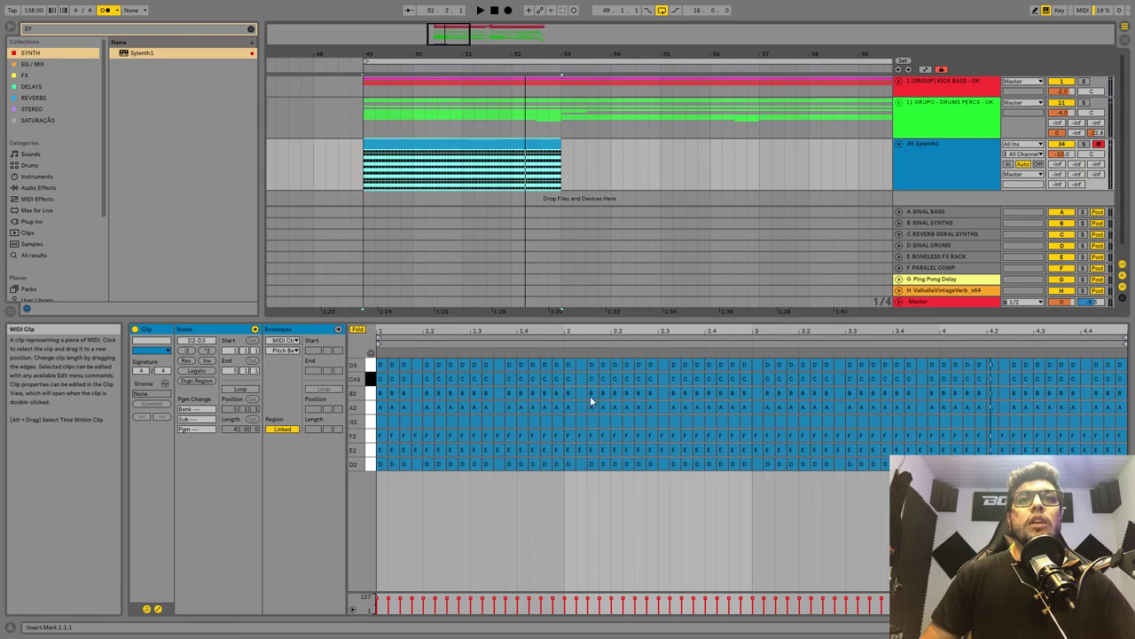
click(607, 514)
key(ctrl+a)
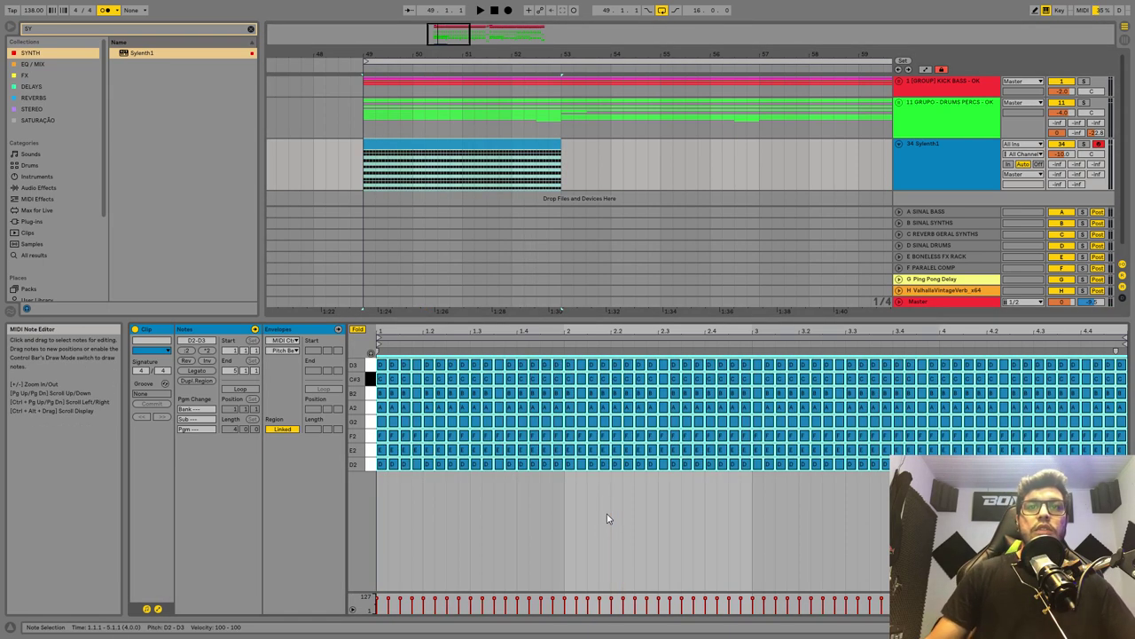
key(0)
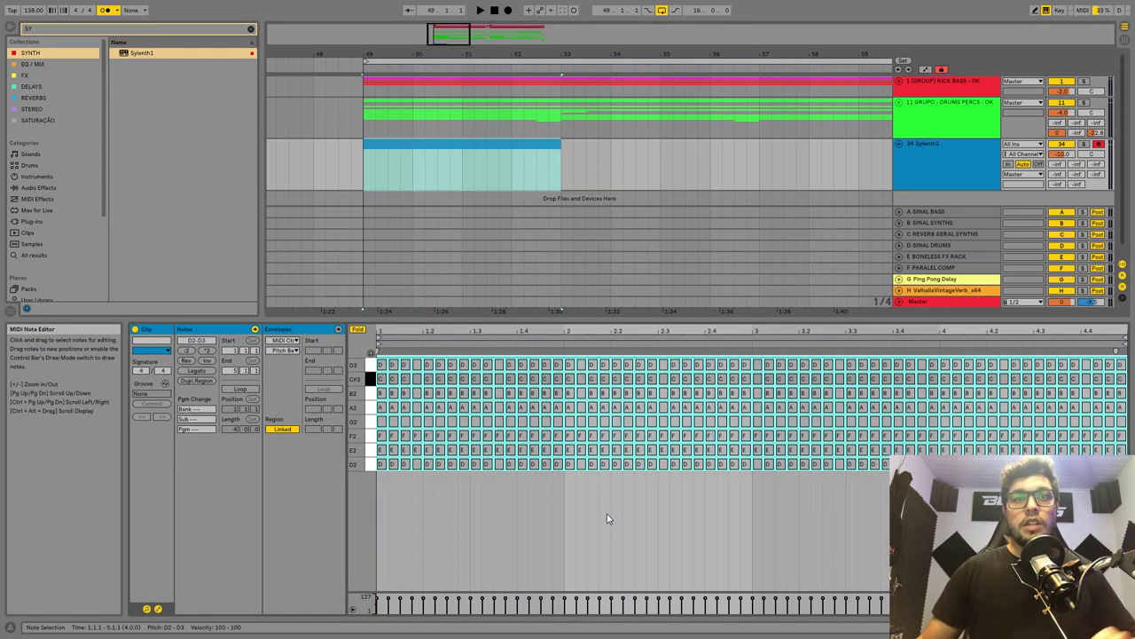
click(579, 505)
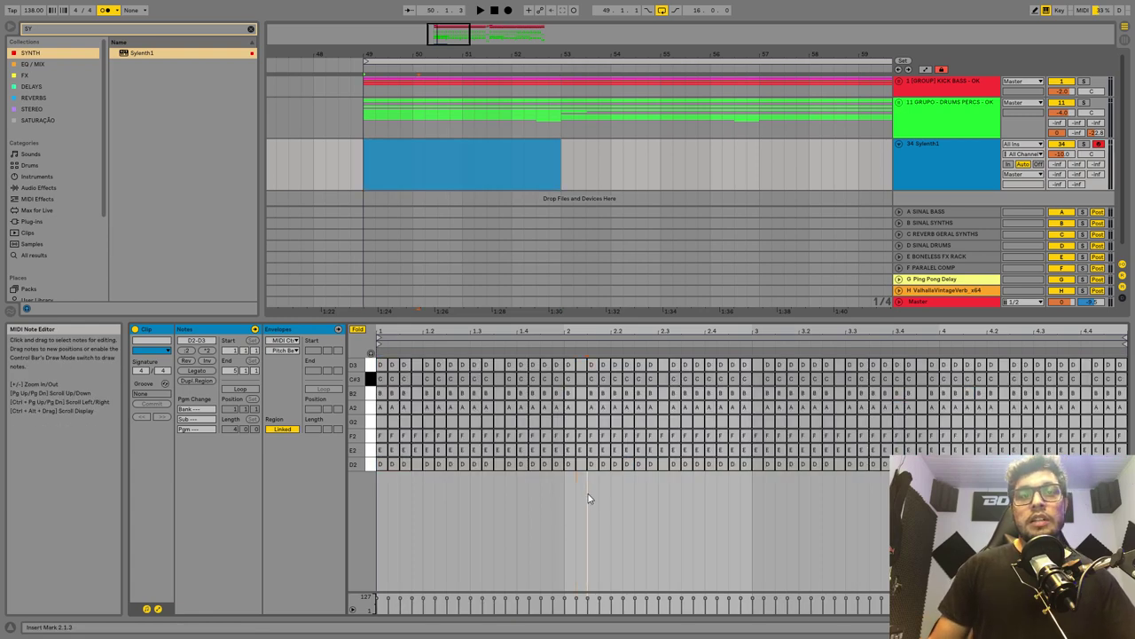
- Reselect every note in the clip and toggle them active and inactive repeatedly, ending with all of them deactivated
key(ctrl+a)
key(0)
key(0)
key(0)
key(0)
key(0)
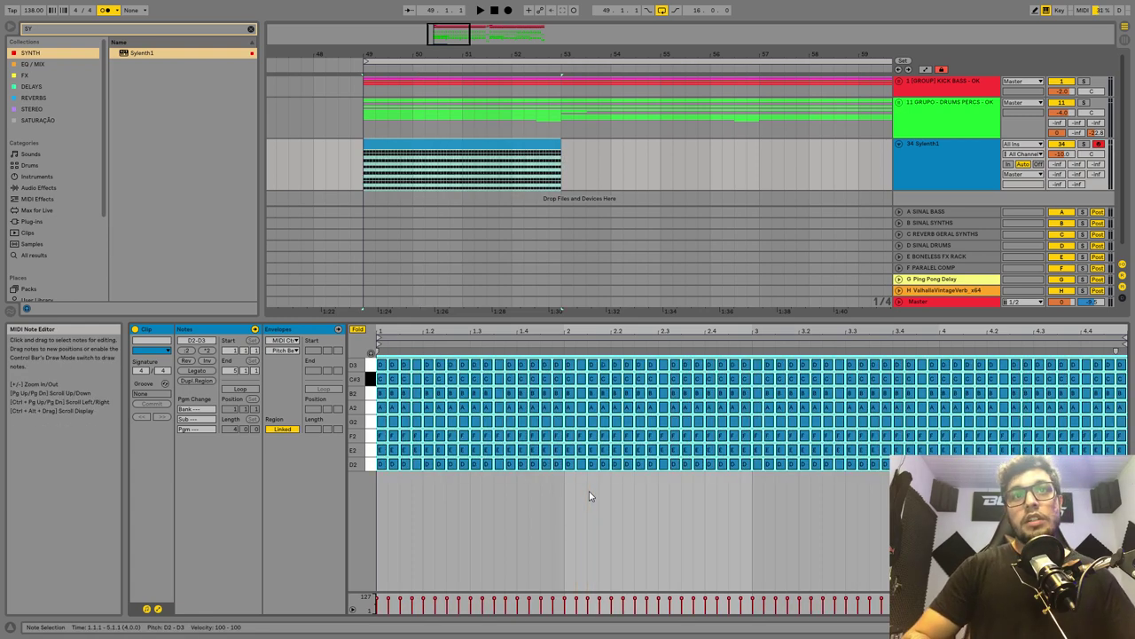
key(0)
key(0)
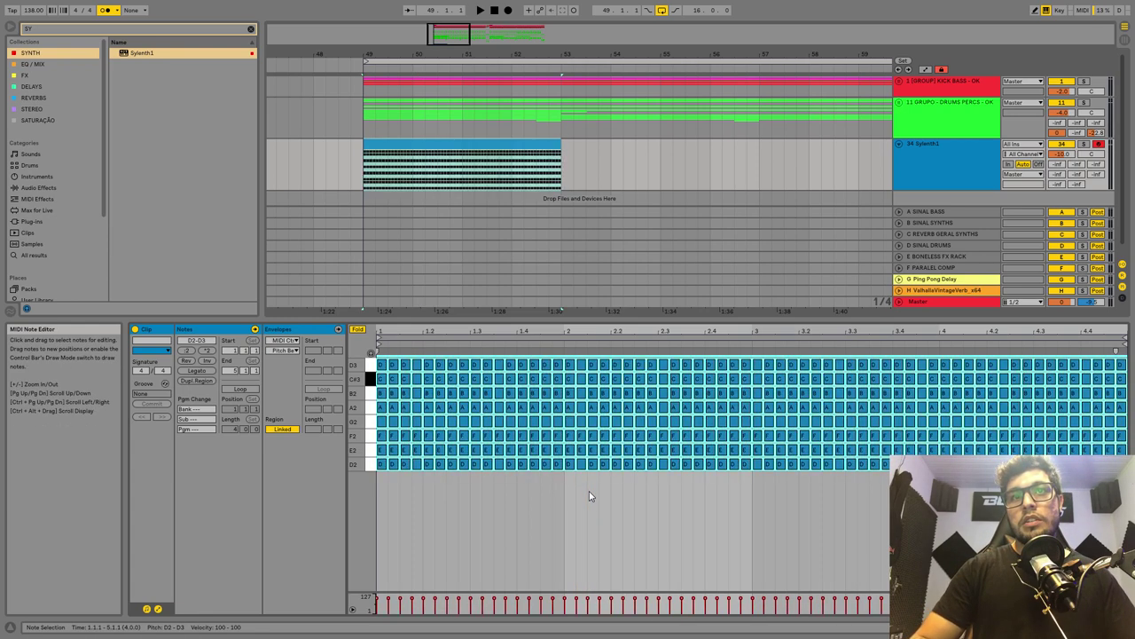
key(0)
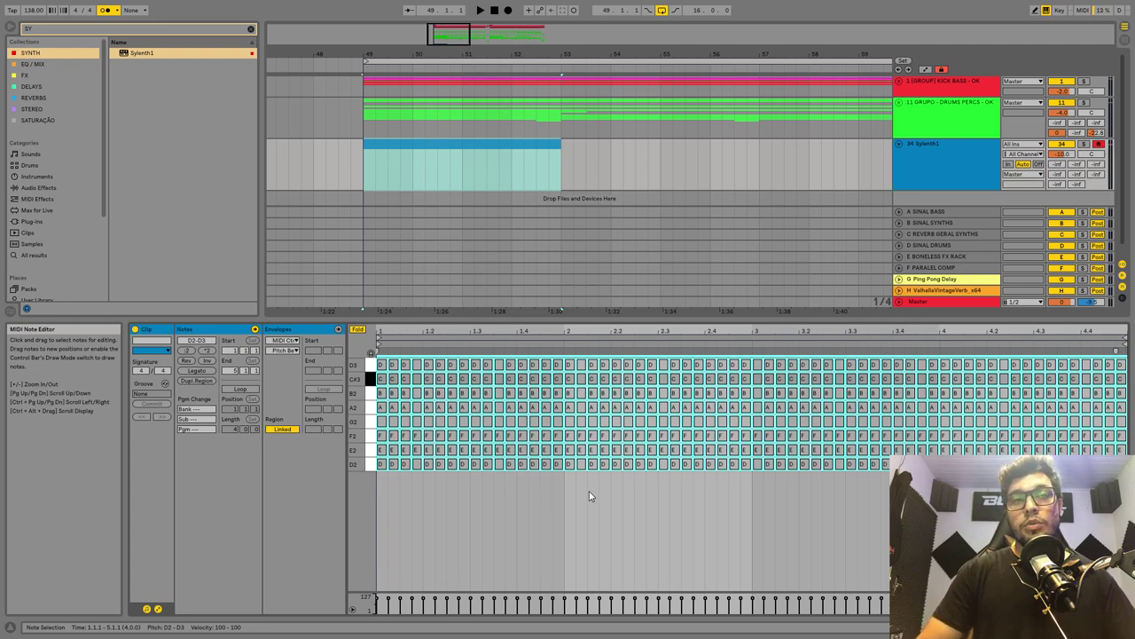
key(0)
key(0)
key(0)
key(0)
key(0)
key(0)
key(0)
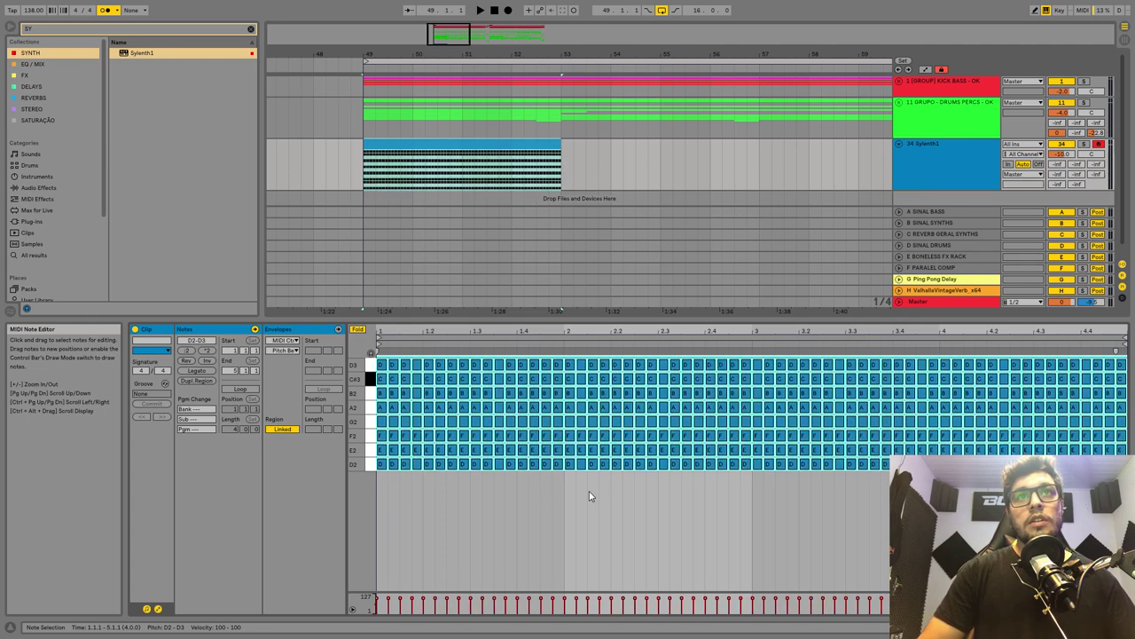
key(0)
- Clear the note selection and show the Sylenth1 track's device chain
click(590, 494)
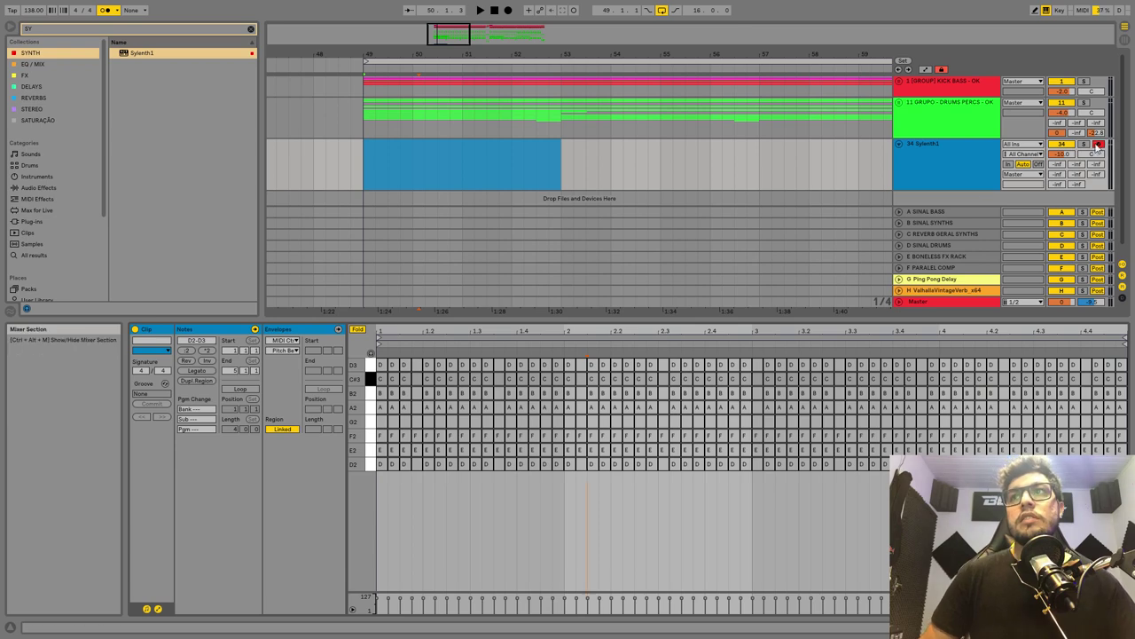
double_click(944, 166)
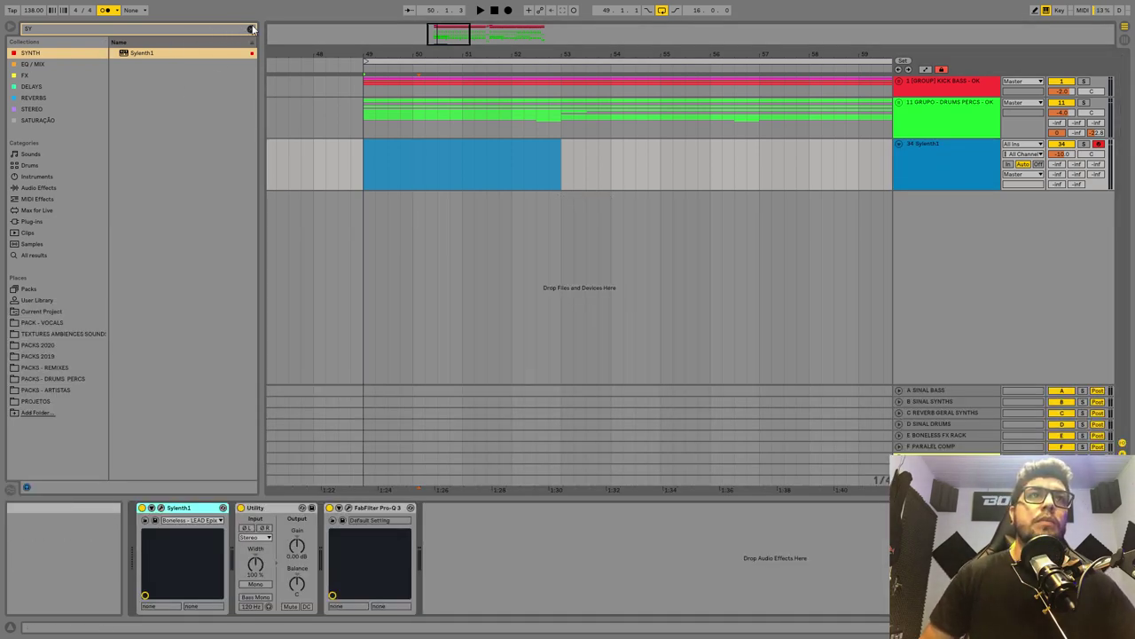
- Add the ColourCopy delay from the Delays collection to the end of the Sylenth1 track's device chain and close its plug-in window
click(250, 30)
click(86, 98)
click(62, 86)
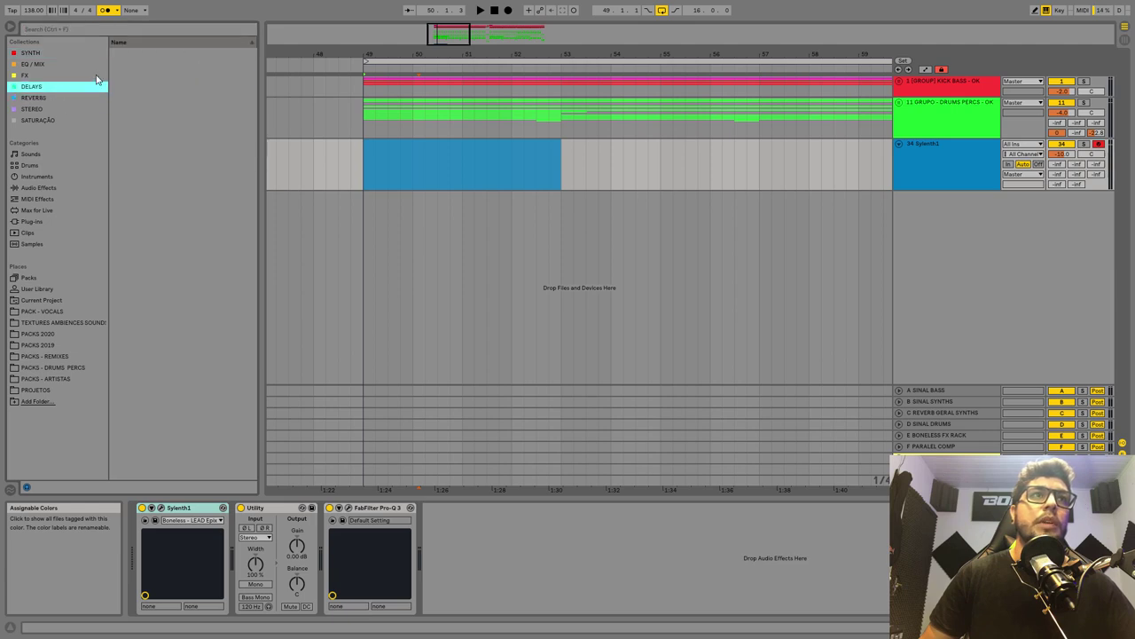
drag(142, 77, 496, 537)
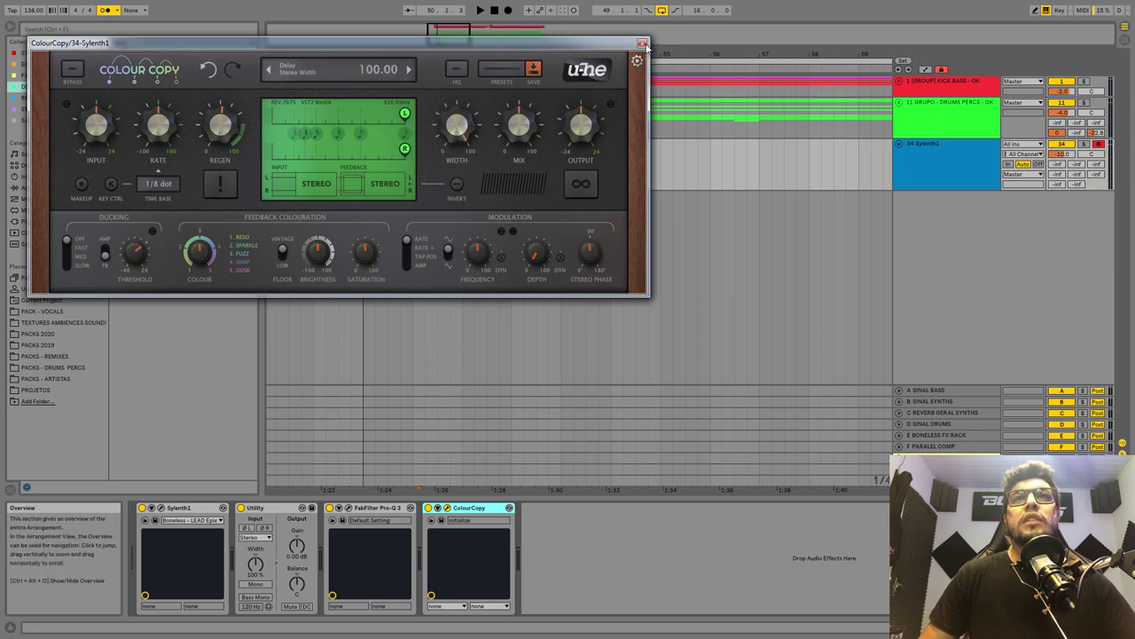
click(642, 43)
click(419, 168)
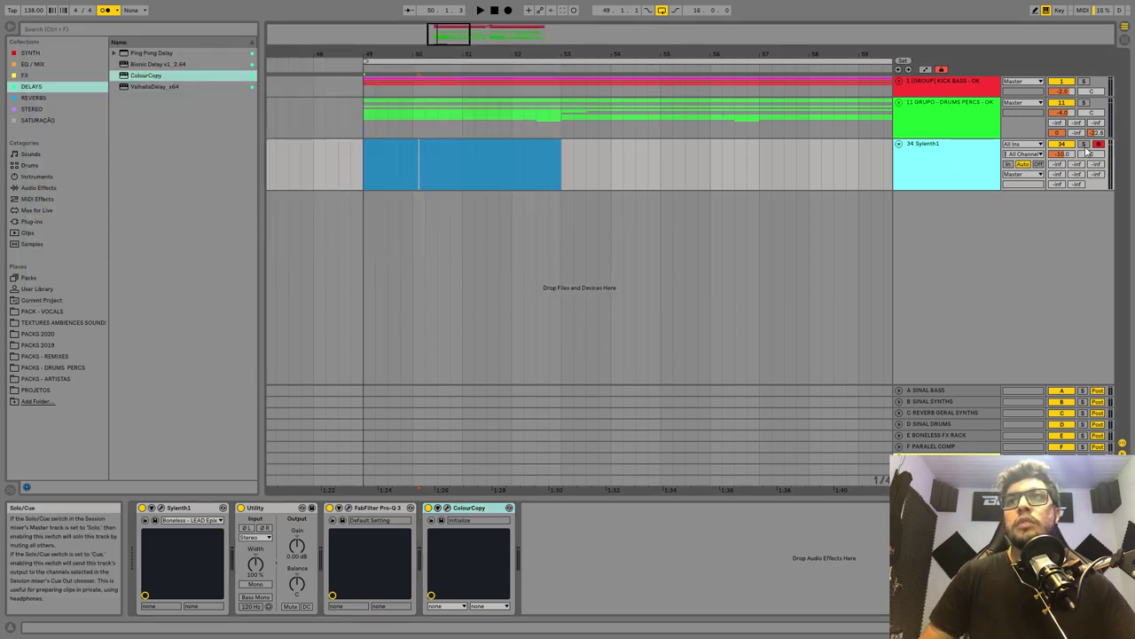
- Move FabFilter Pro-Q 3 after ColourCopy in the device chain and check the Pro-Q 3 and Sylenth1 windows
click(26, 63)
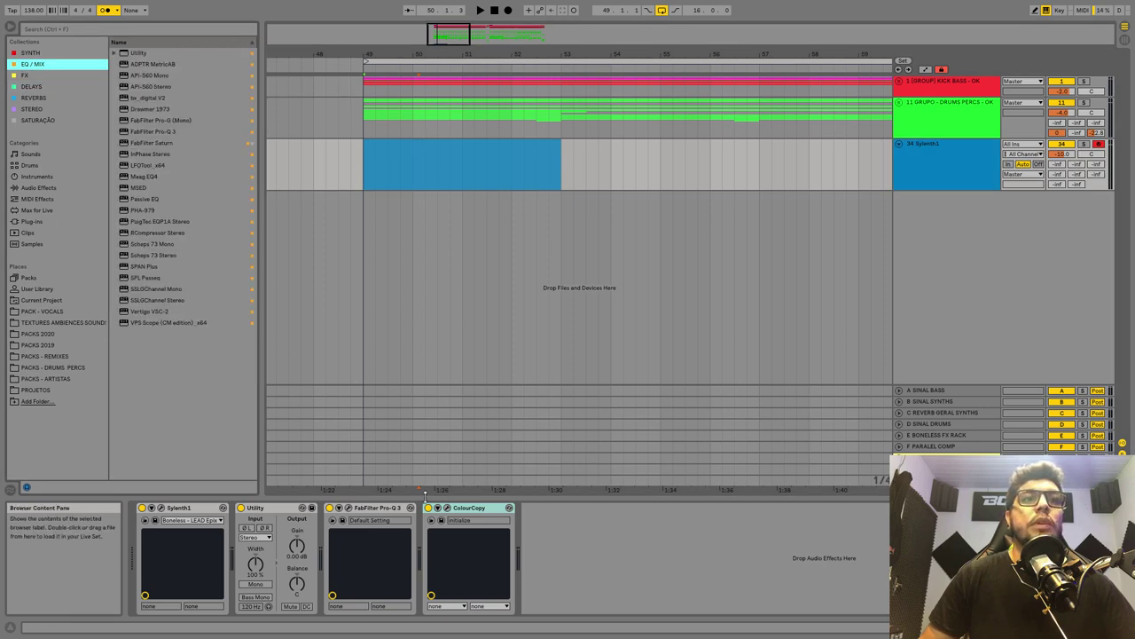
drag(382, 509, 457, 520)
drag(527, 530, 479, 519)
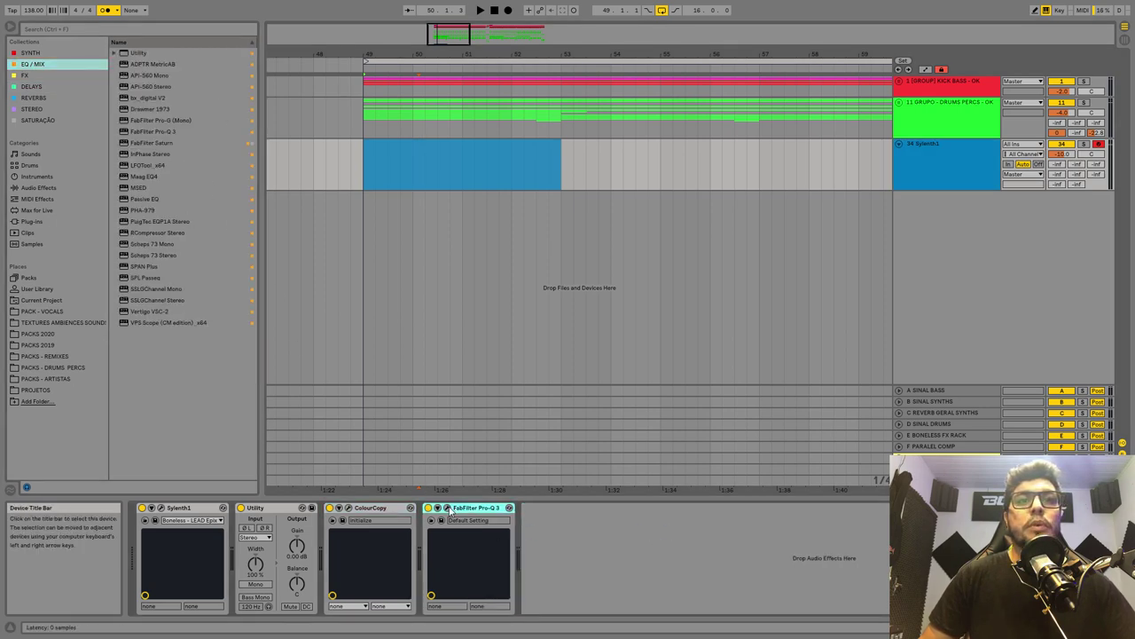
click(447, 508)
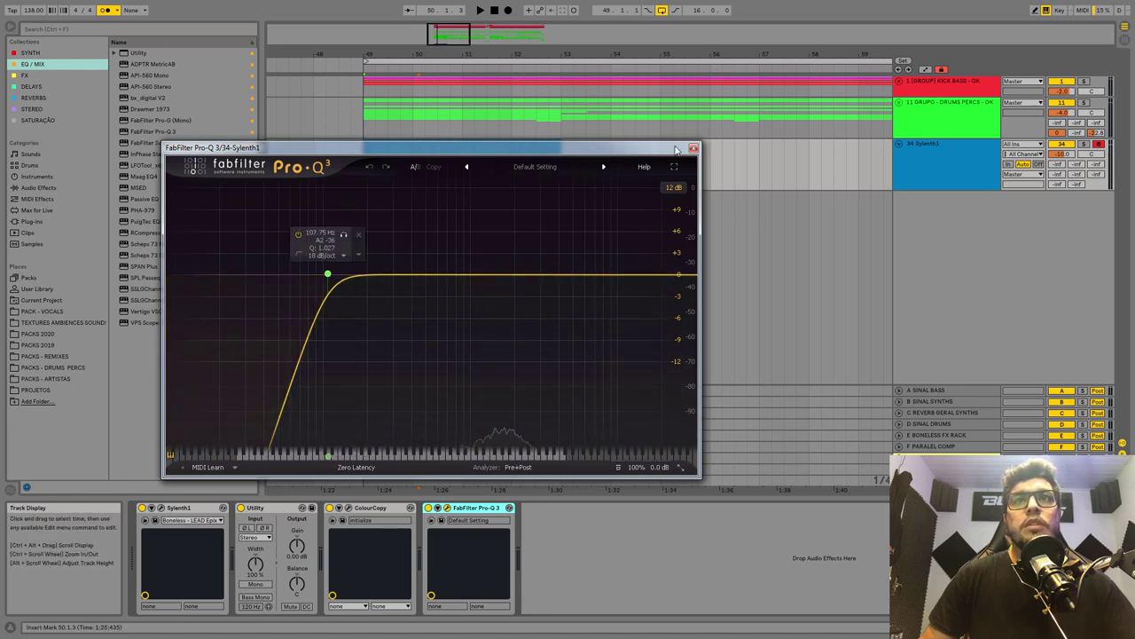
click(693, 148)
click(163, 508)
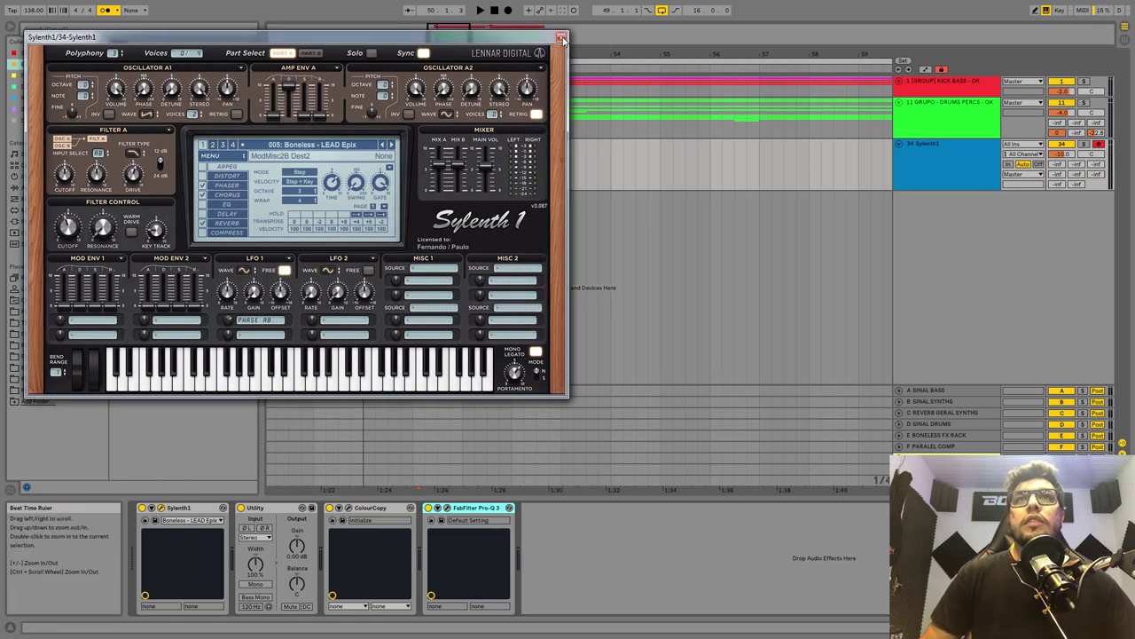
key(ctrl+alt+p)
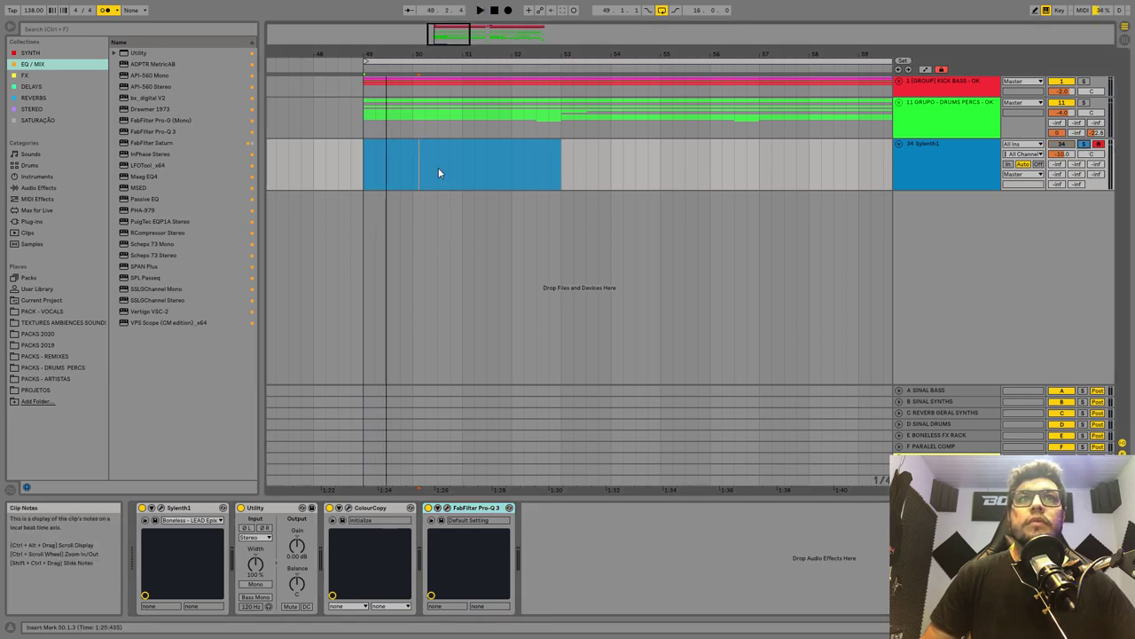
- Set the arrangement loop to the four-bar Sylenth1 clip, from 49.1.1 to 53.1.1
click(438, 168)
click(461, 150)
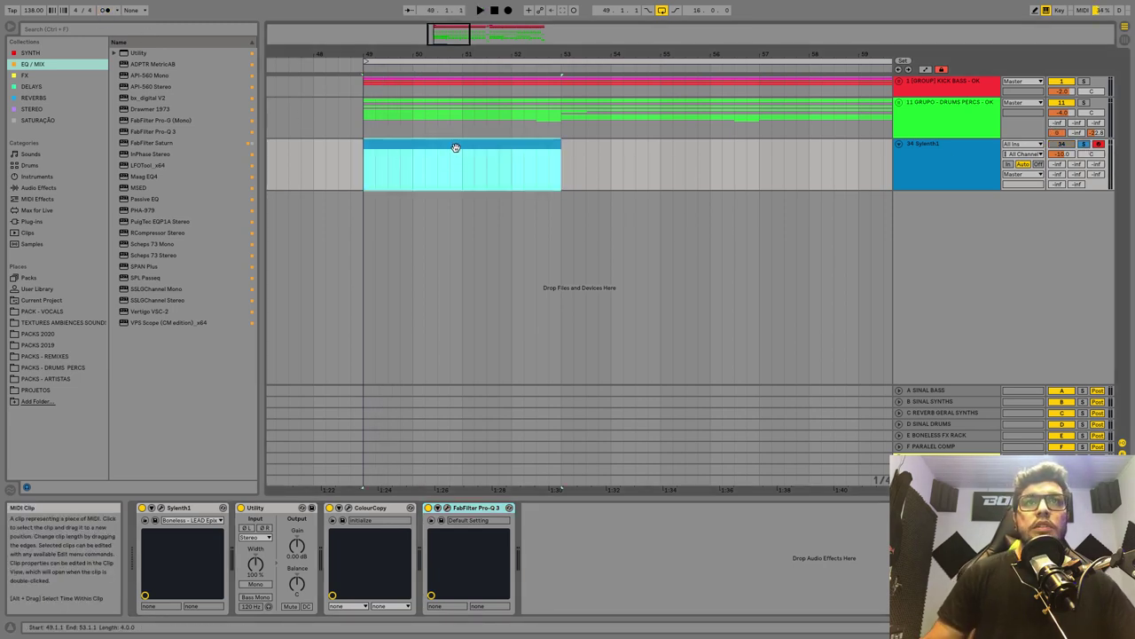
key(ctrl+l)
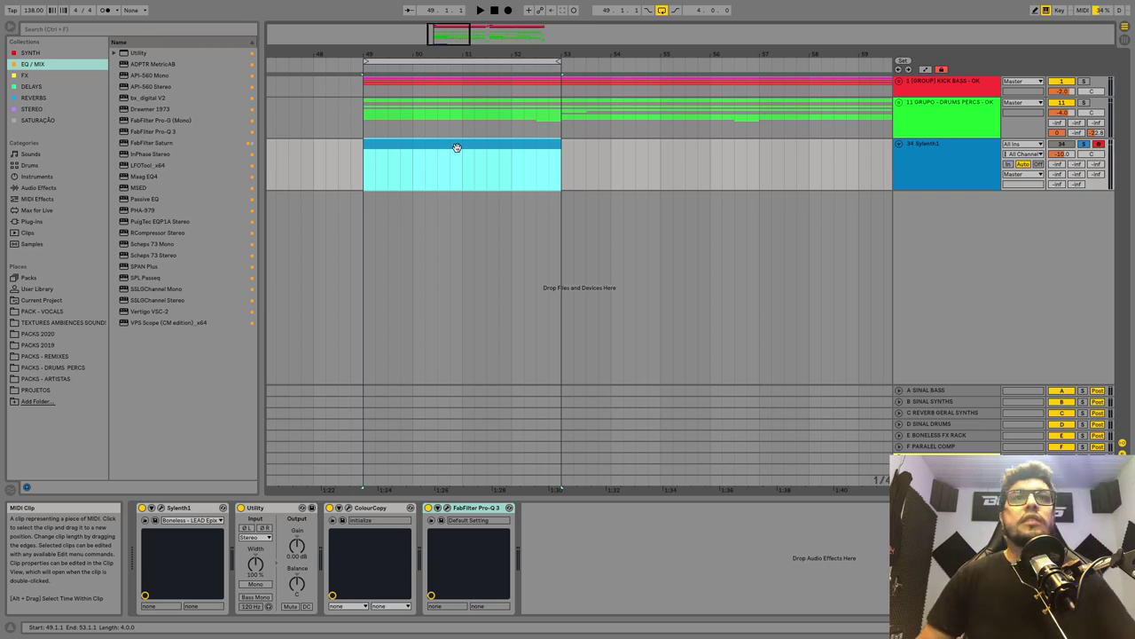
- Reopen the clip's note editor and activate D2 at 1.1.1, F2 at 1.2.1 and A2 at 1.2.4 while auditioning them
double_click(457, 149)
click(539, 518)
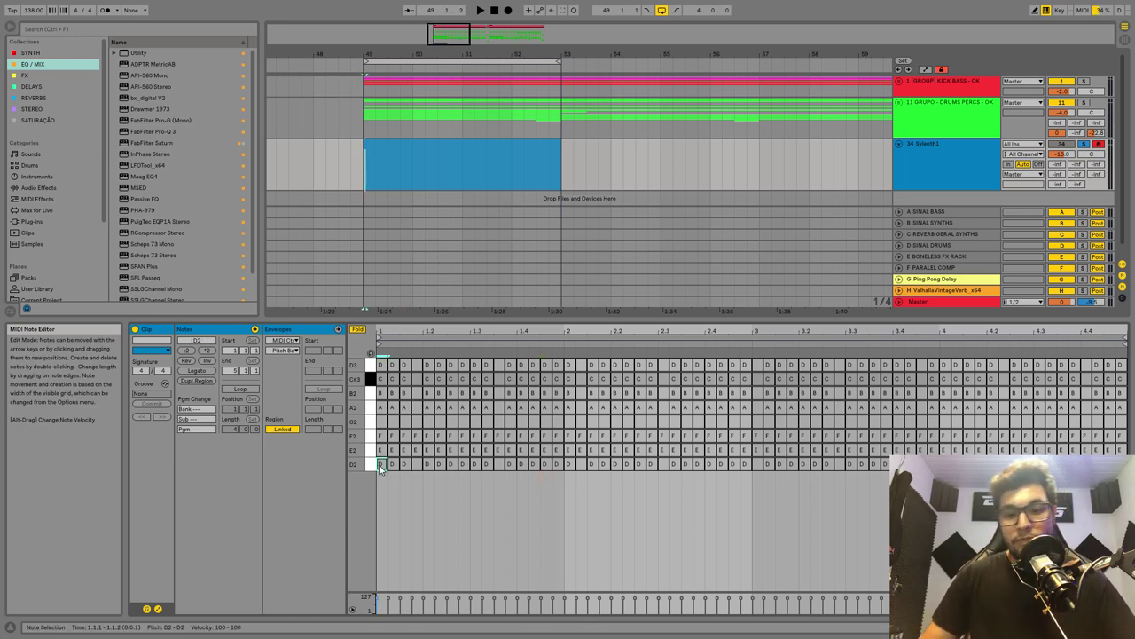
key(space)
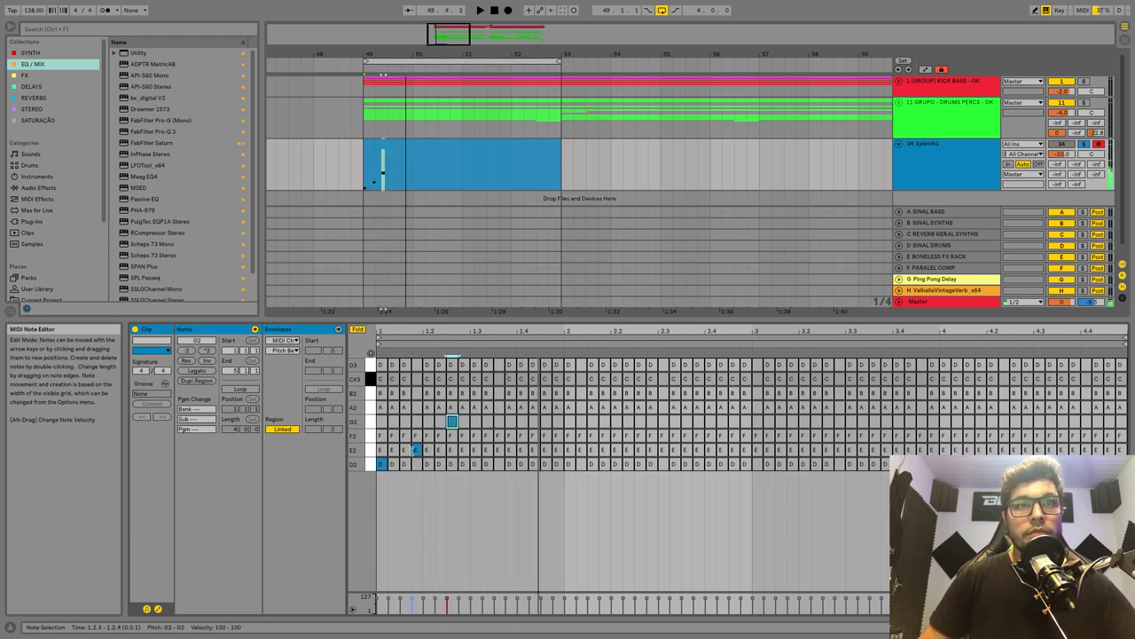
drag(420, 451, 468, 412)
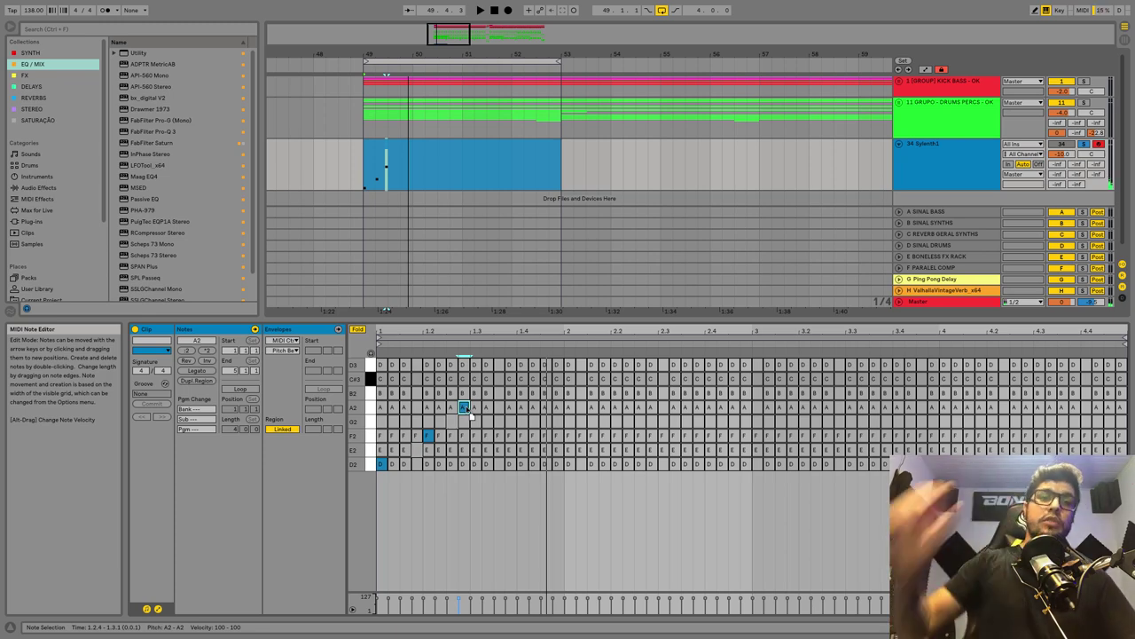
- Transpose all of the clip's notes up one octave and clear the selection
drag(427, 332, 482, 372)
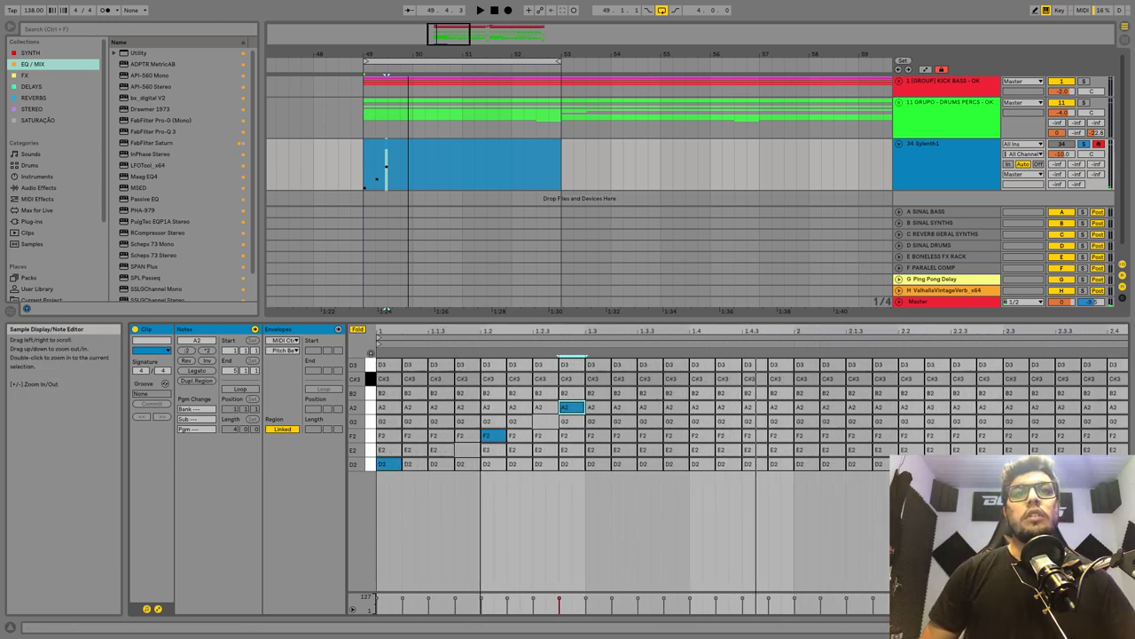
click(485, 513)
key(ctrl+a)
key(shift+Up)
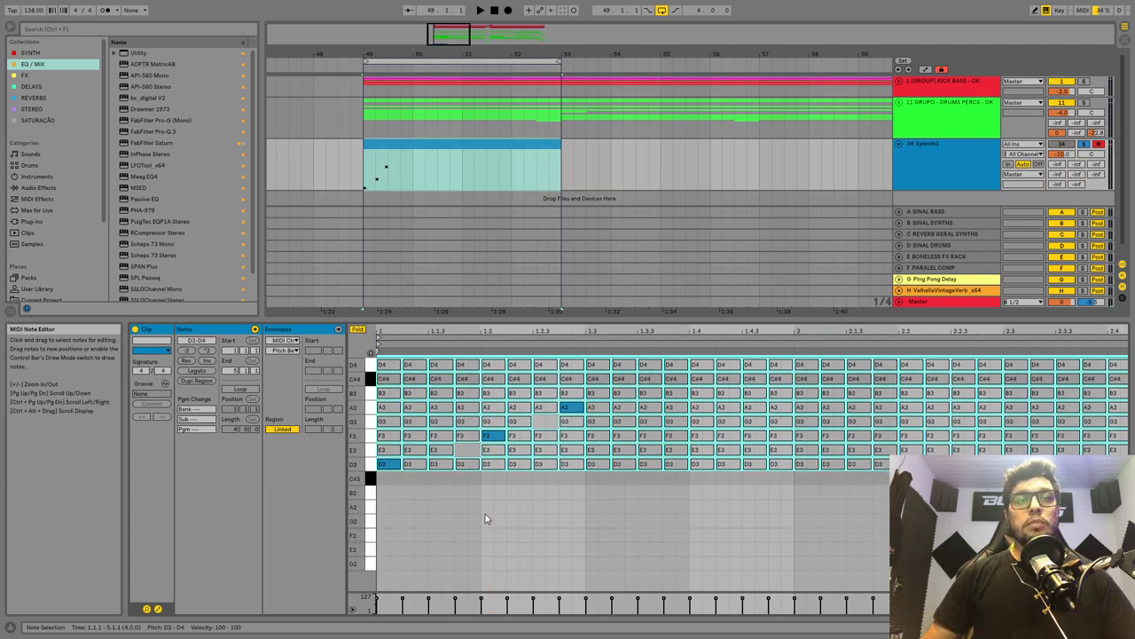
click(638, 490)
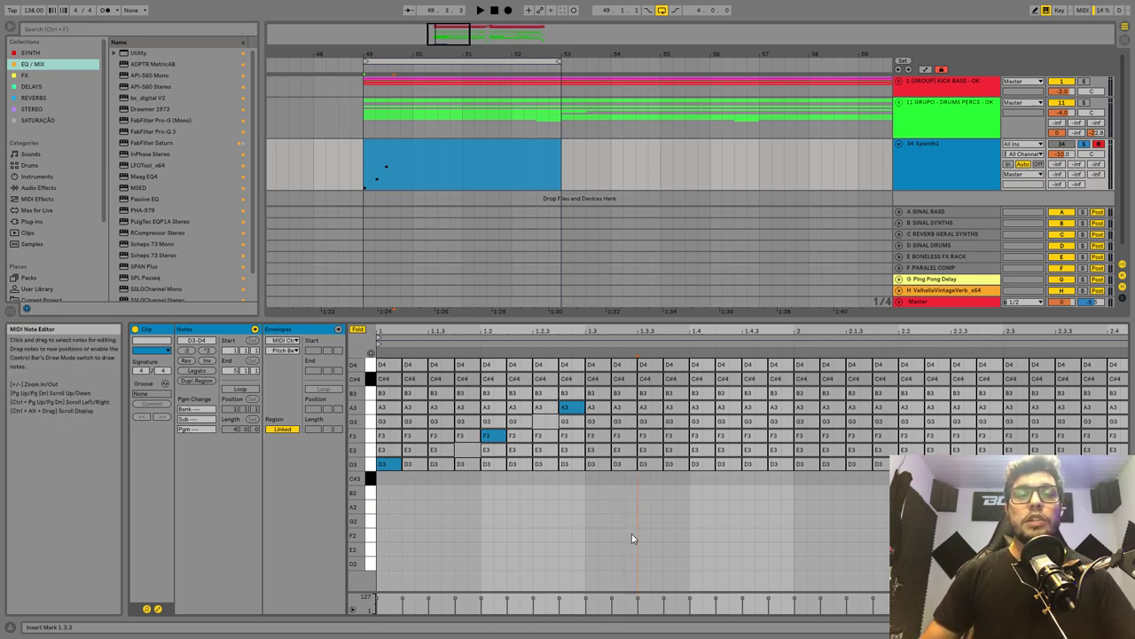
- Play the loop and add an active E3 at 1.1.3 between the first D3 and the F3 at 1.2.1
click(396, 472)
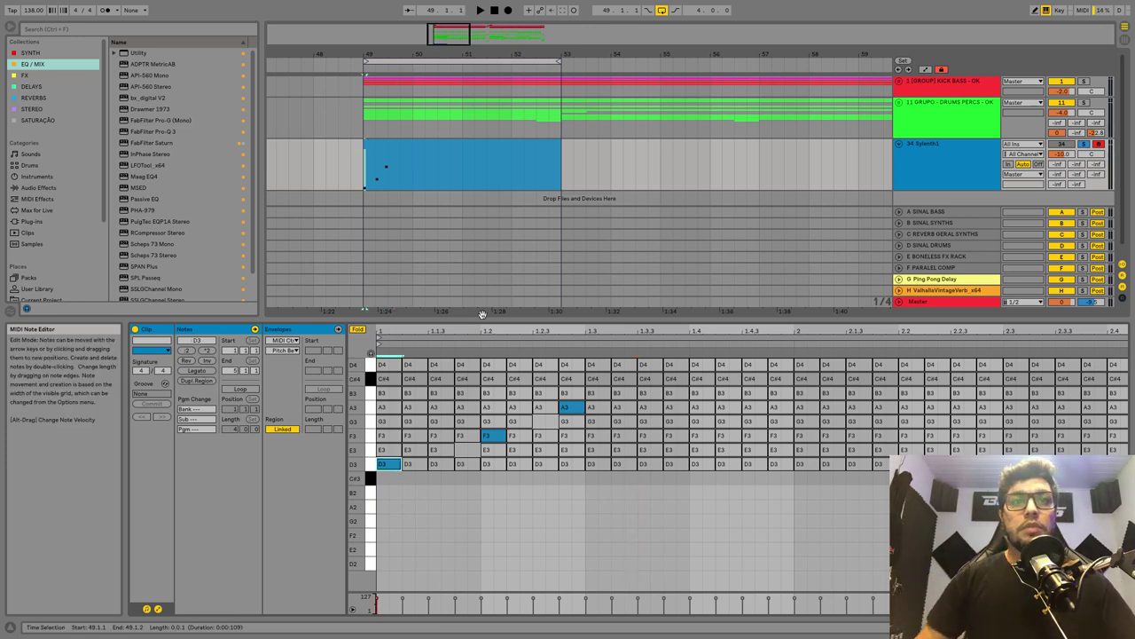
key(space)
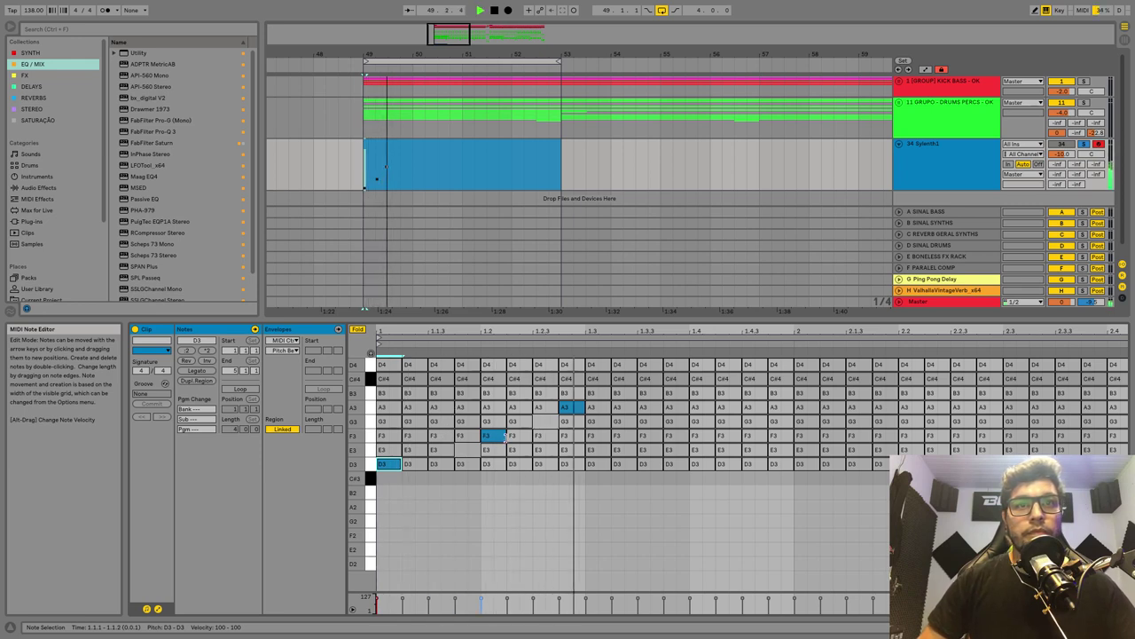
drag(496, 442, 436, 455)
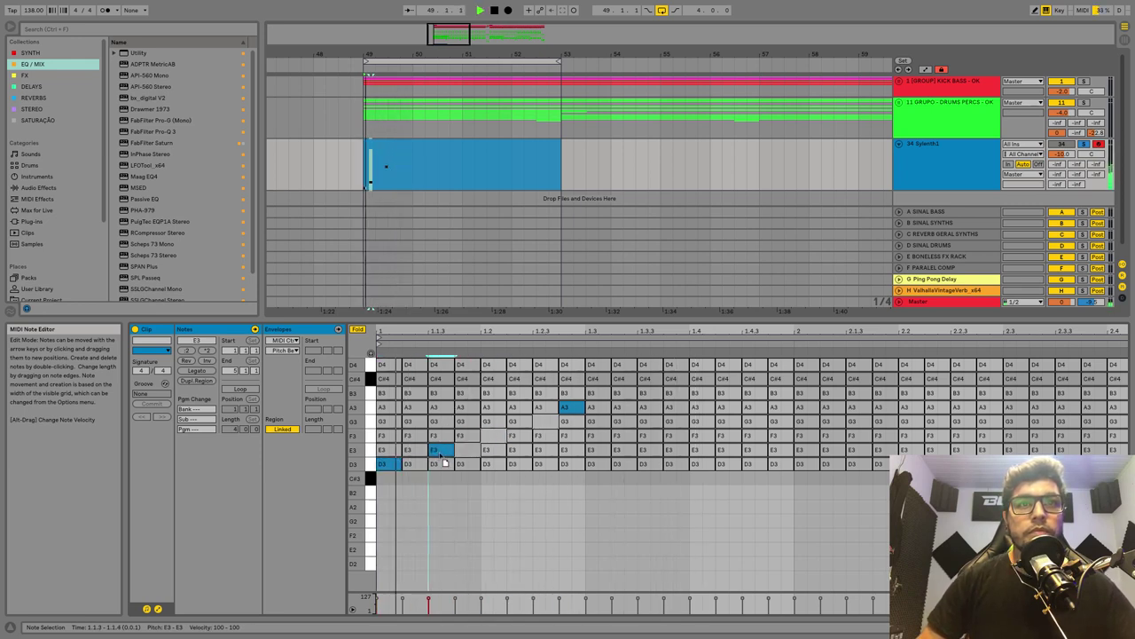
click(572, 407)
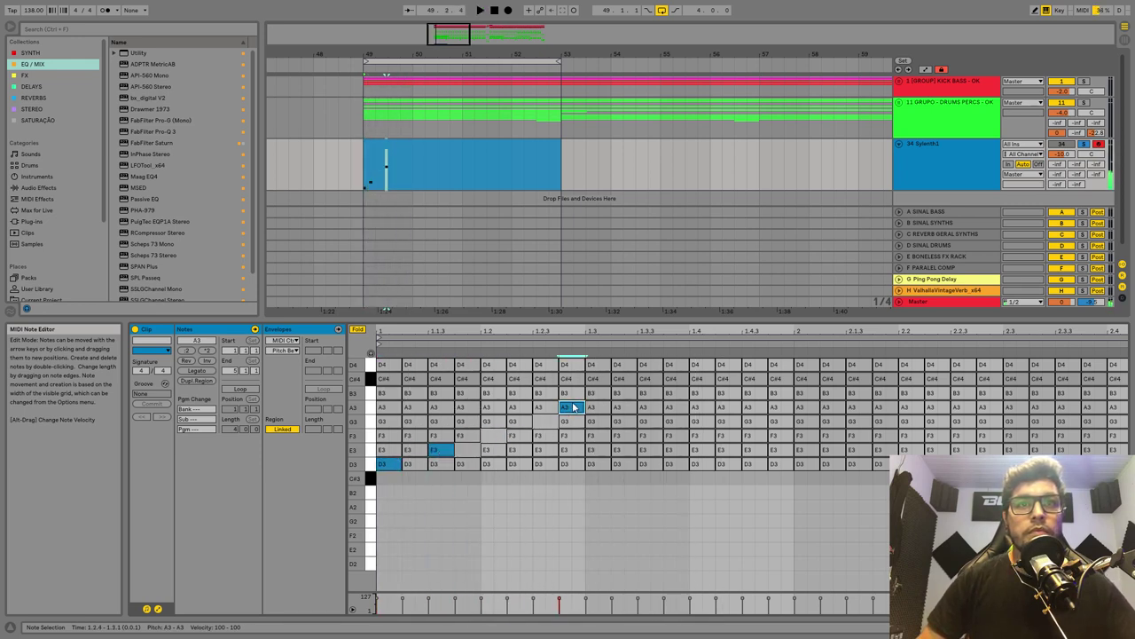
drag(573, 407, 500, 425)
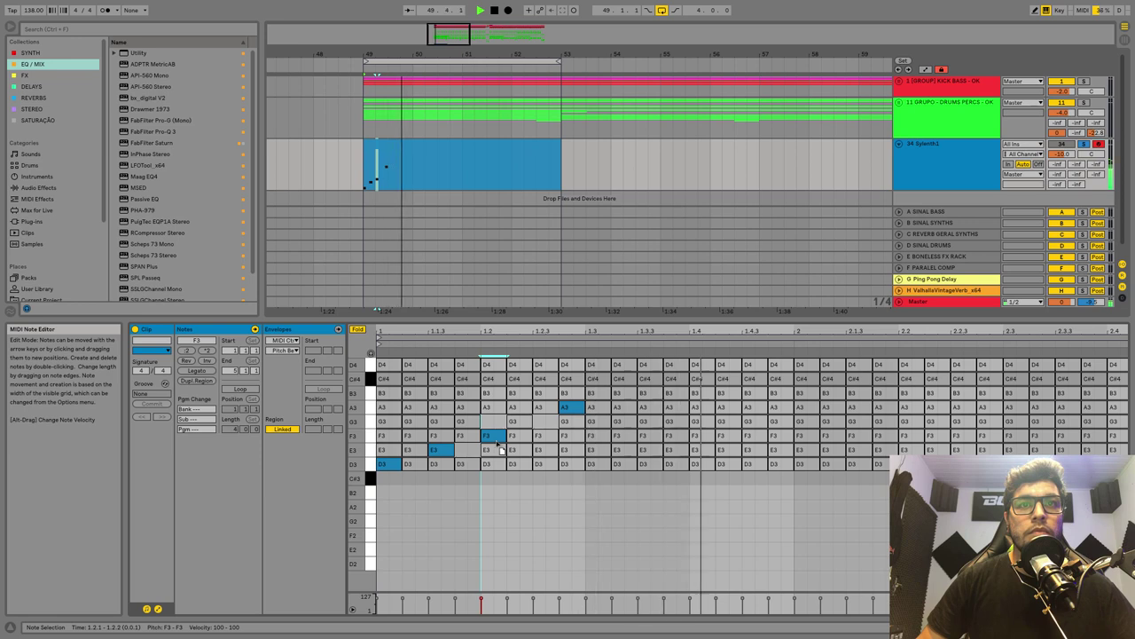
- Shift the active A3 to 1.3.1 and activate an F3 at 1.4.3, auditioning the first-bar melody
key(space)
drag(575, 408, 597, 414)
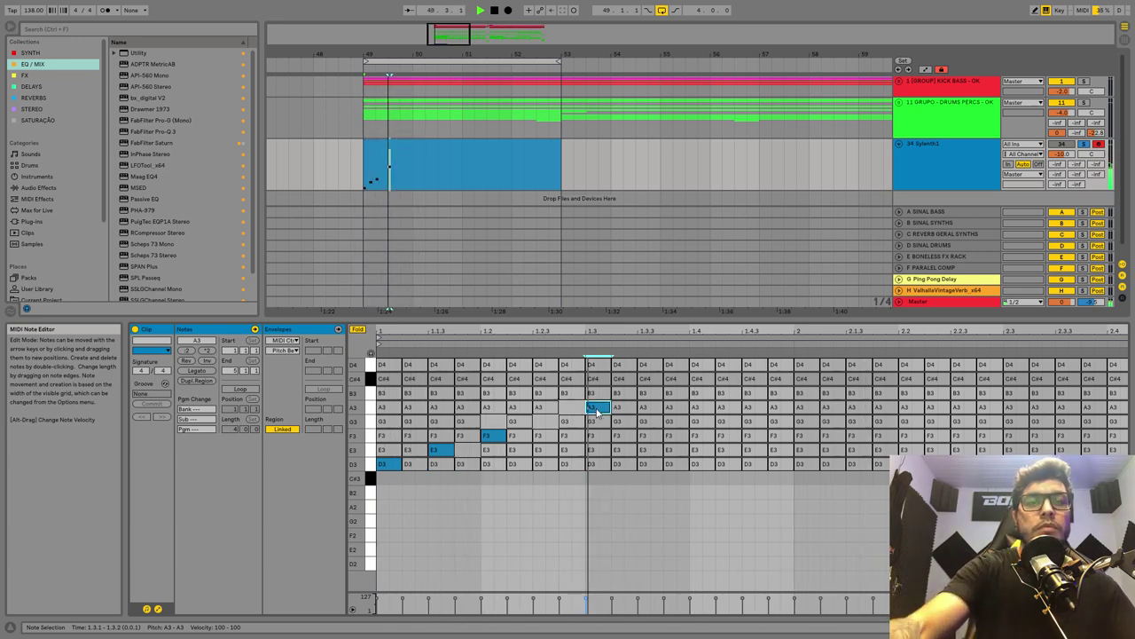
double_click(721, 396)
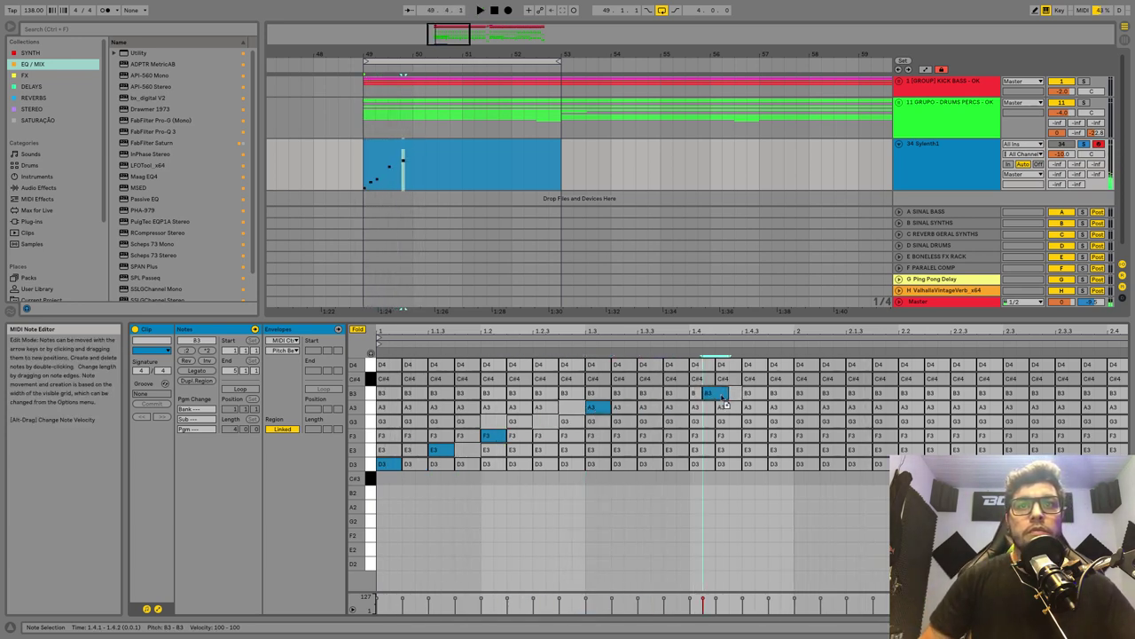
drag(722, 396, 758, 438)
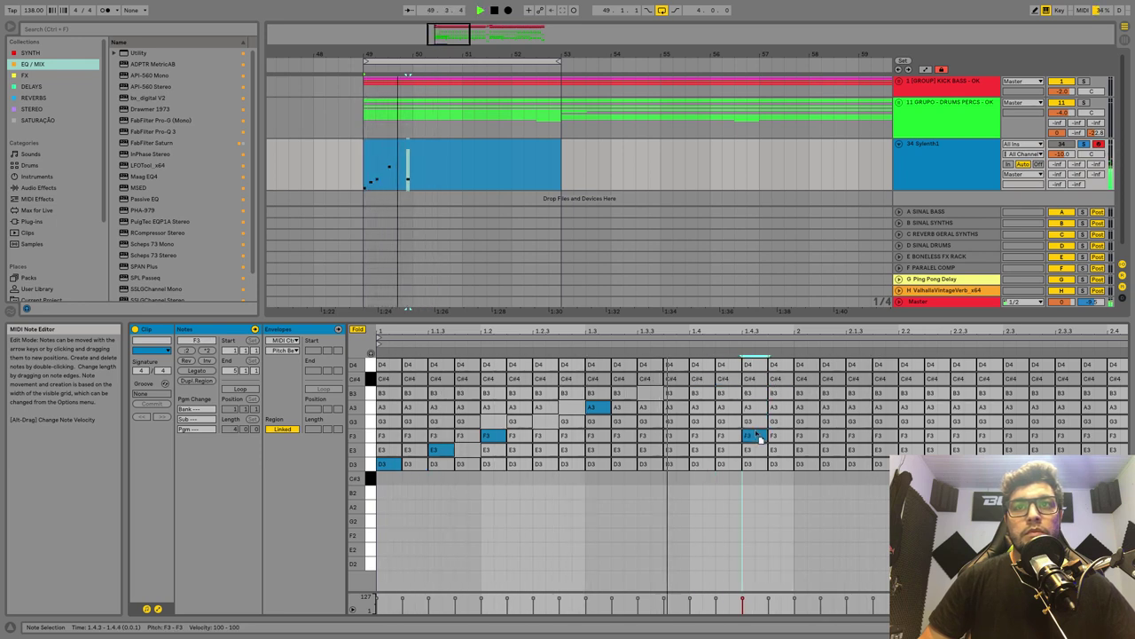
key(space)
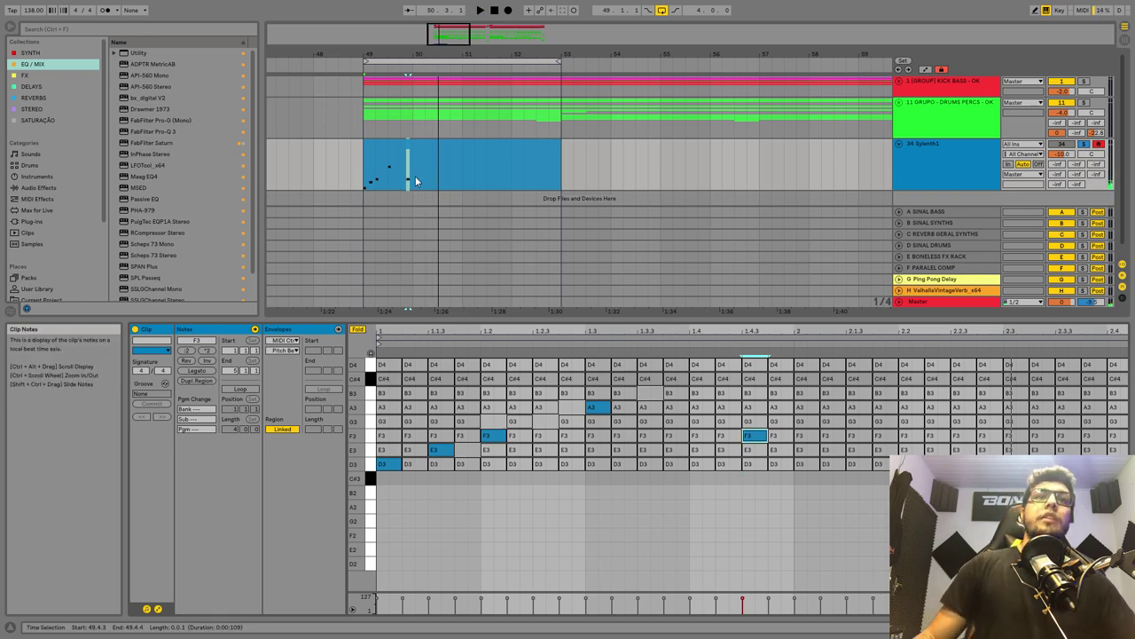
- Duplicate the first bar of the clip three times to fill bars 49 to 52
drag(413, 177, 367, 168)
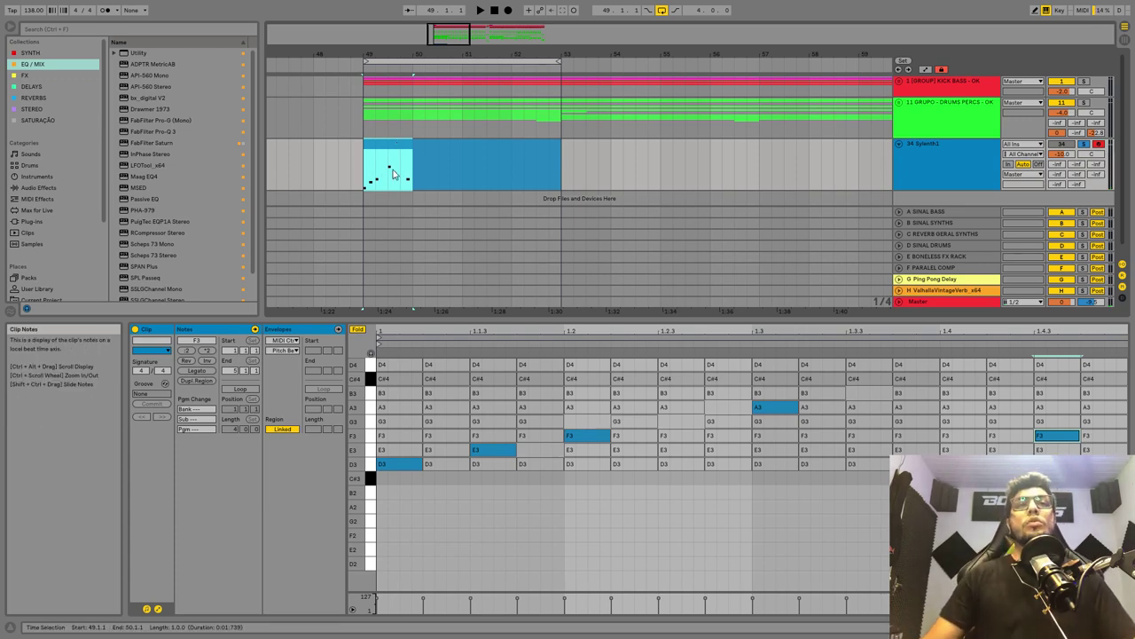
drag(410, 180, 365, 149)
key(ctrl+d)
key(ctrl+d)
key(ctrl+d)
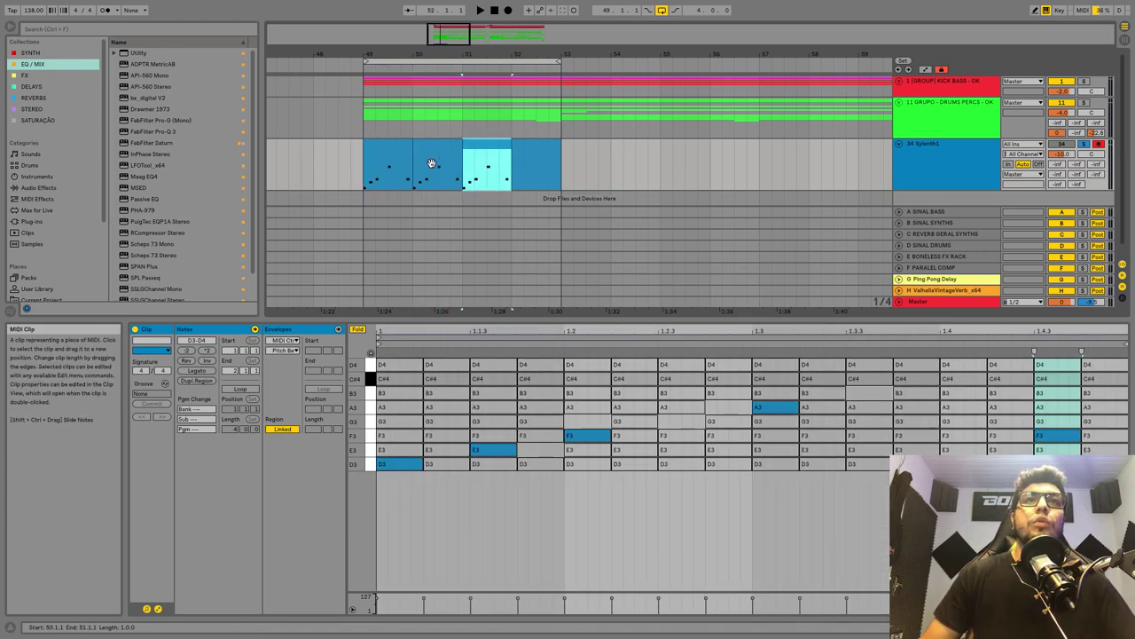
drag(560, 161, 440, 157)
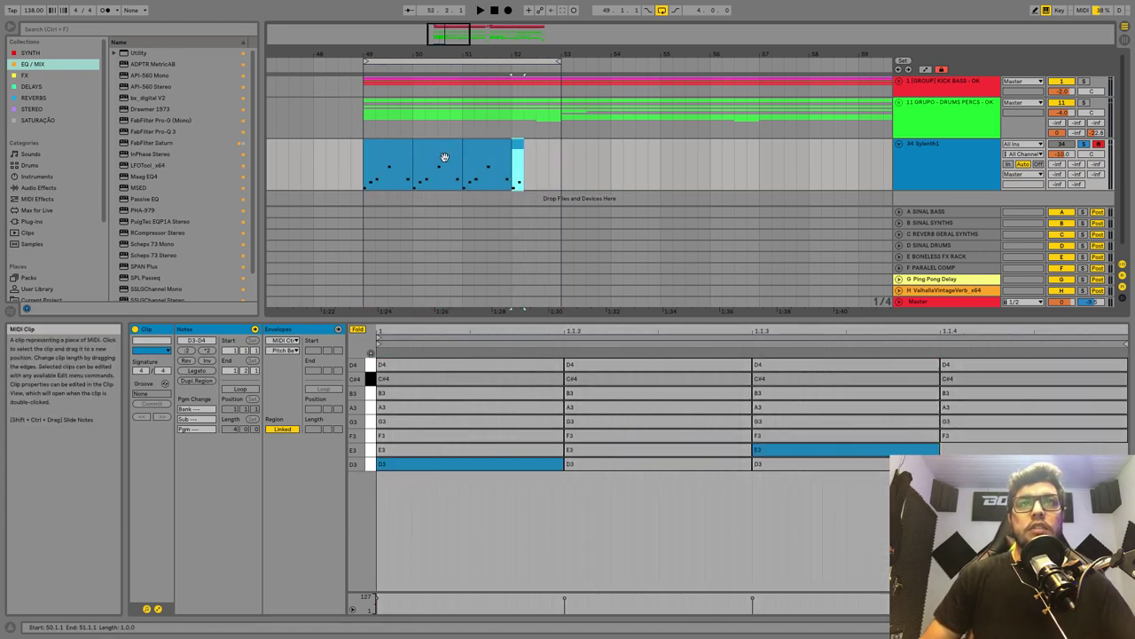
key(ctrl+z)
- Consolidate the four one-bar clips into a single four-bar clip and play it
drag(564, 165, 360, 156)
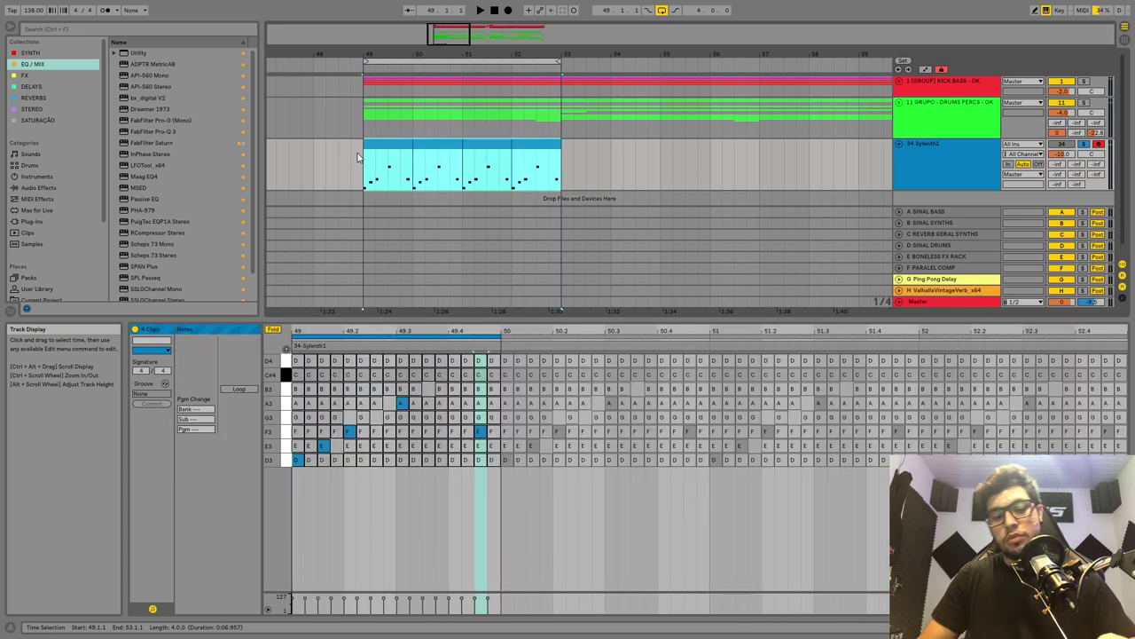
key(ctrl+j)
click(465, 134)
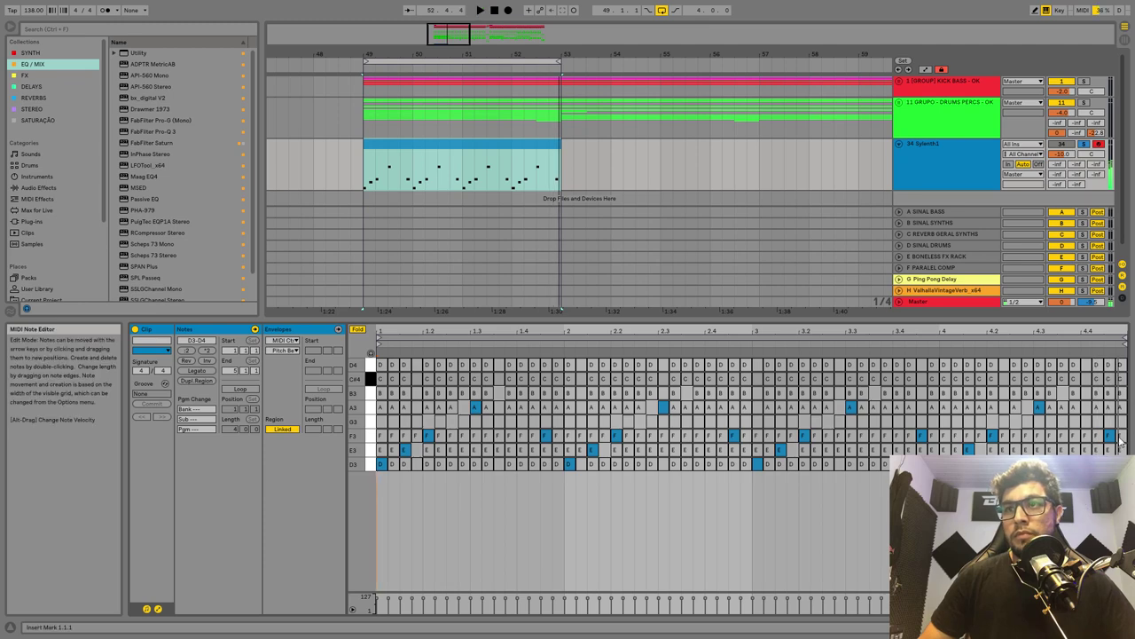
- Examine the notes of the clip's last bar and of the whole four-bar clip
click(426, 162)
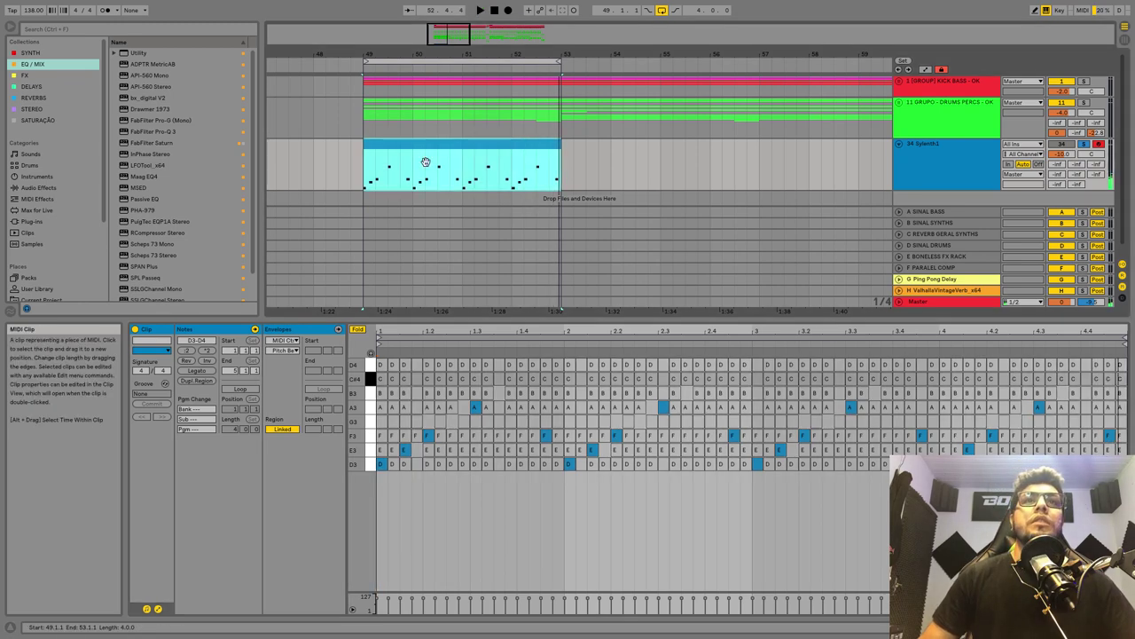
double_click(438, 145)
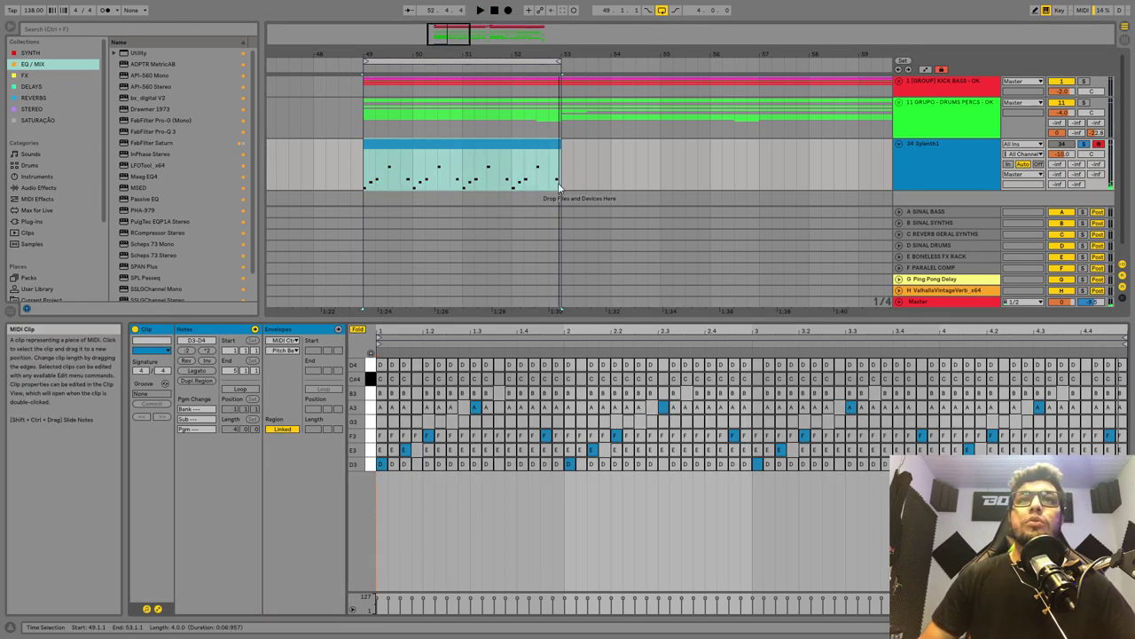
drag(511, 178, 565, 159)
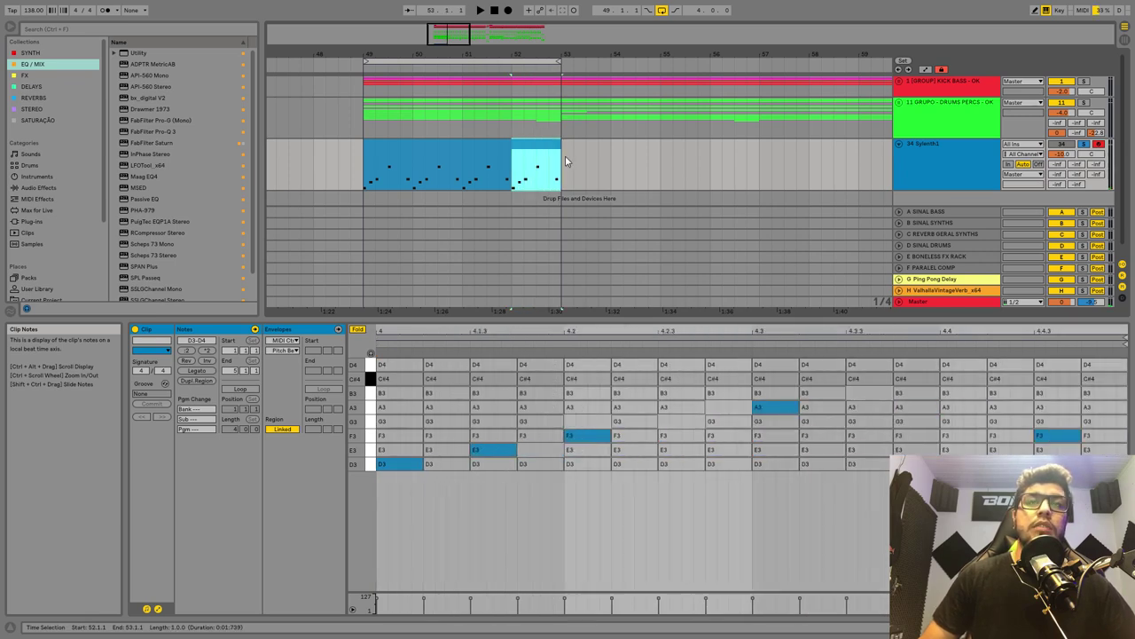
click(521, 146)
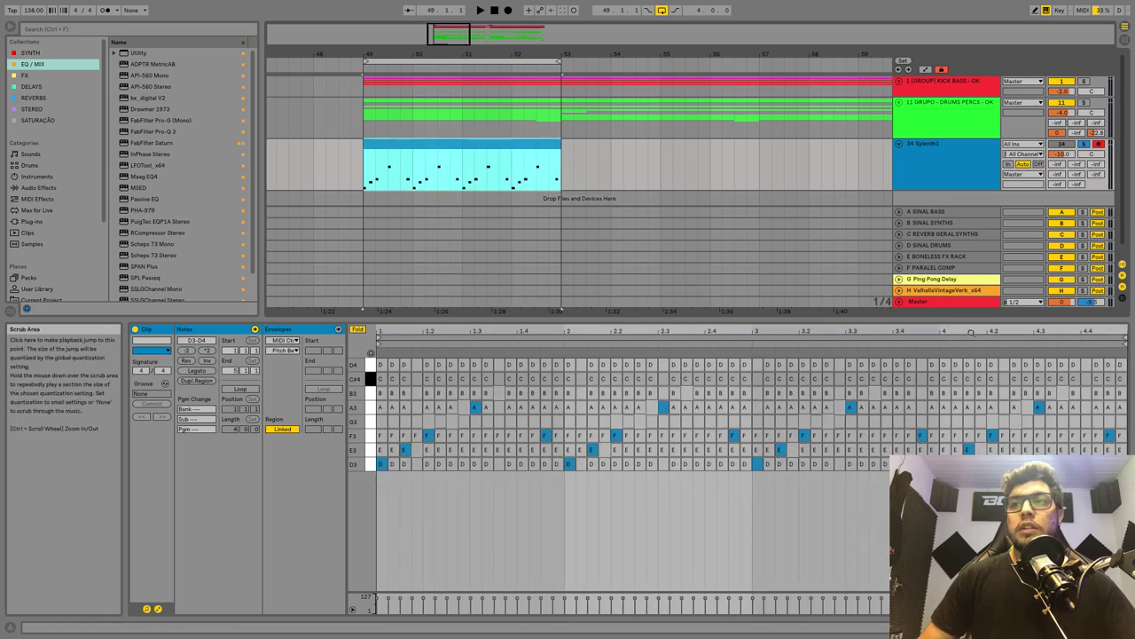
drag(479, 143, 487, 137)
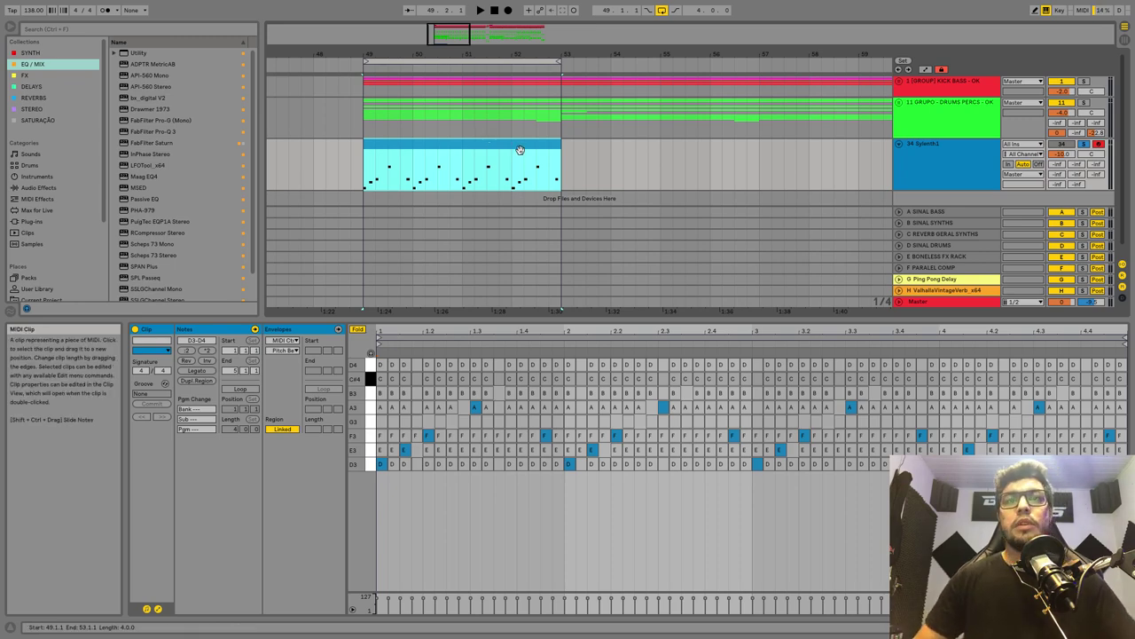
- Play the four-bar clip and activate the B3 note at 4.4.1 in its last bar
key(space)
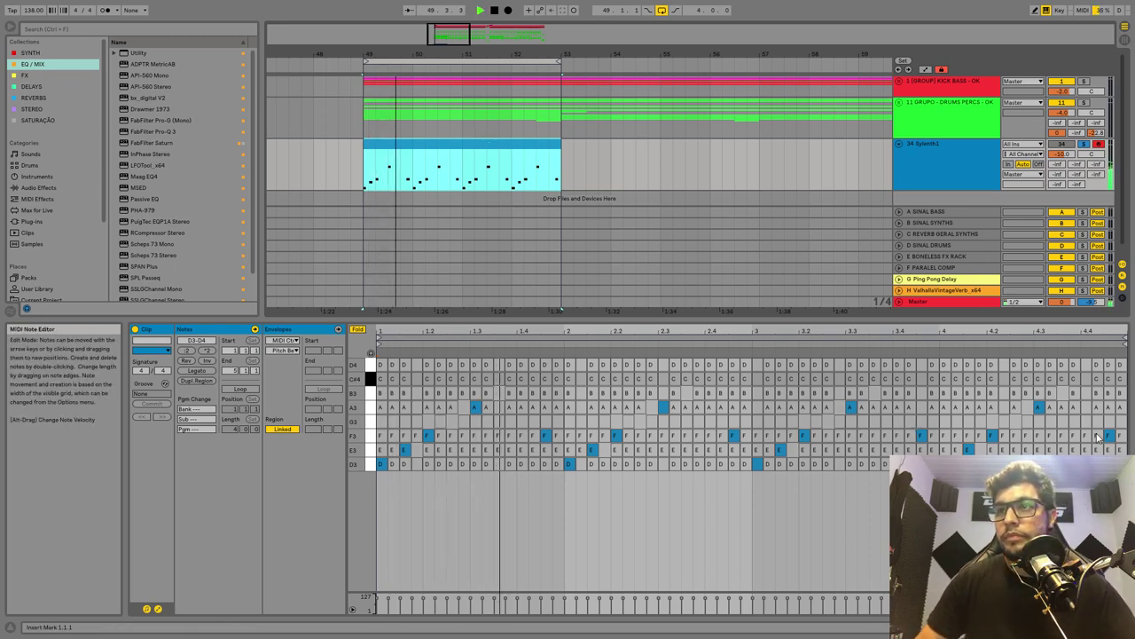
double_click(1083, 395)
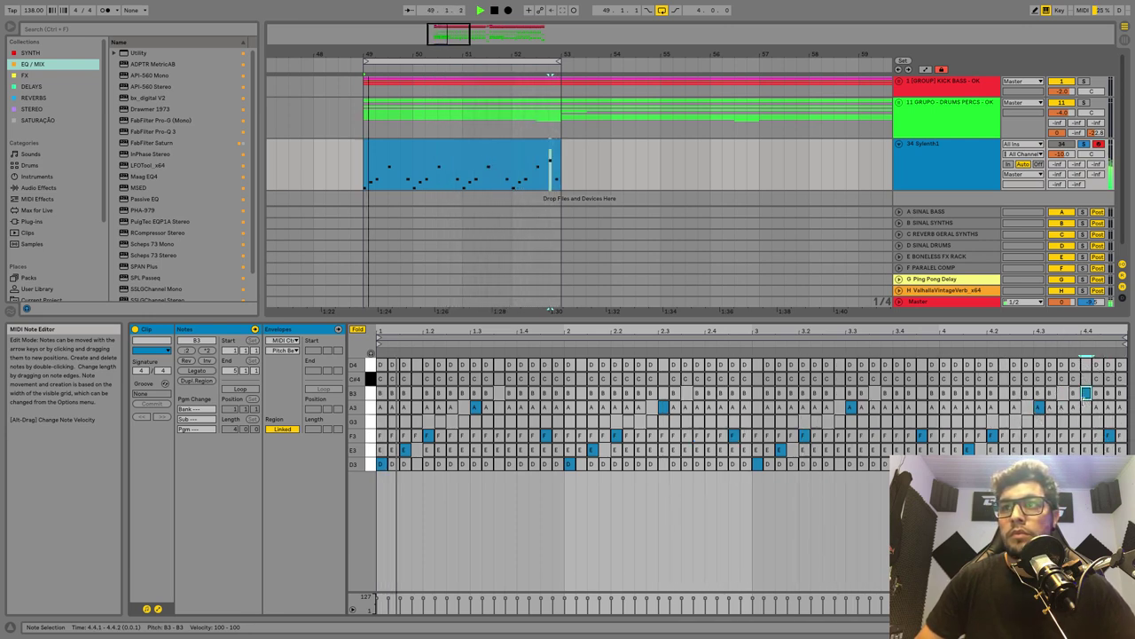
key(space)
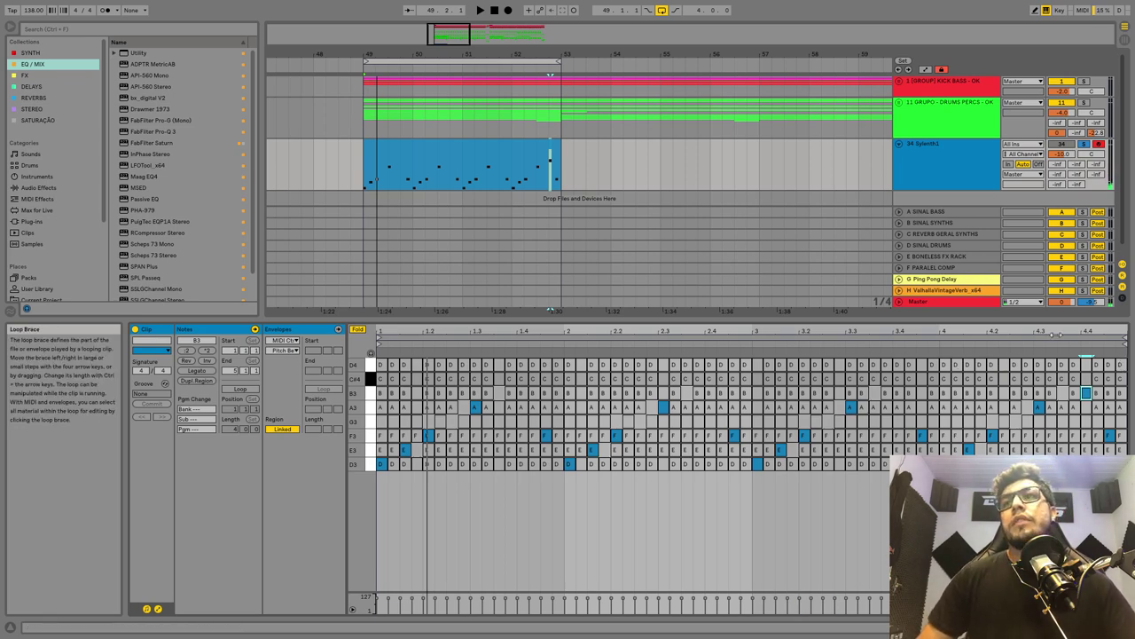
drag(1068, 330, 992, 392)
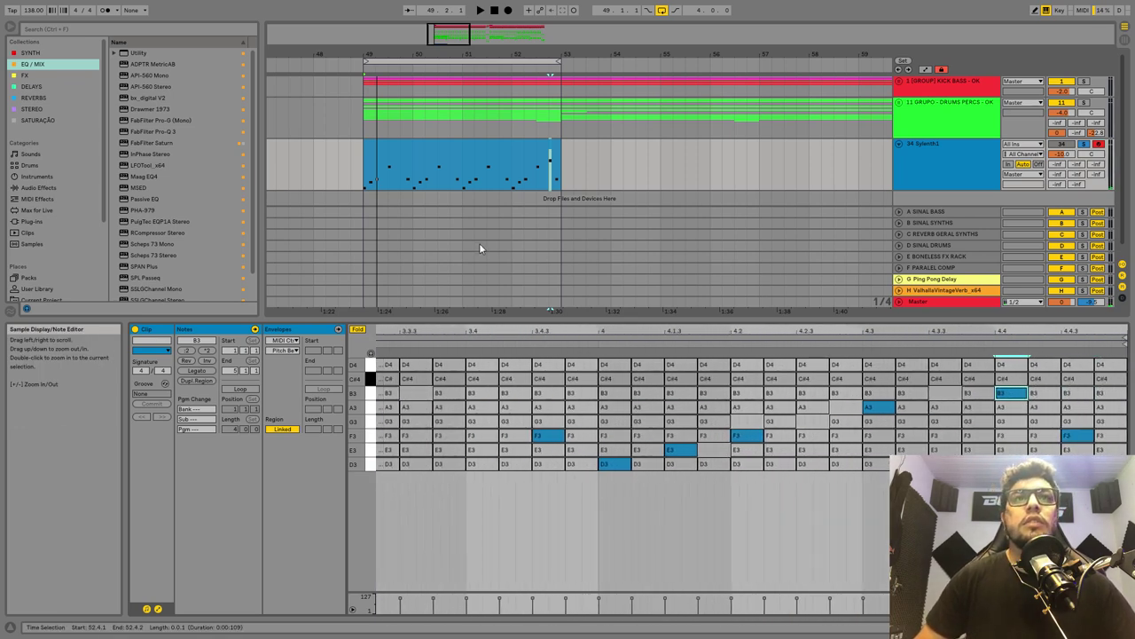
- Set the loop to bars 51 and 52 and audition the second half of the melody
drag(463, 167, 565, 166)
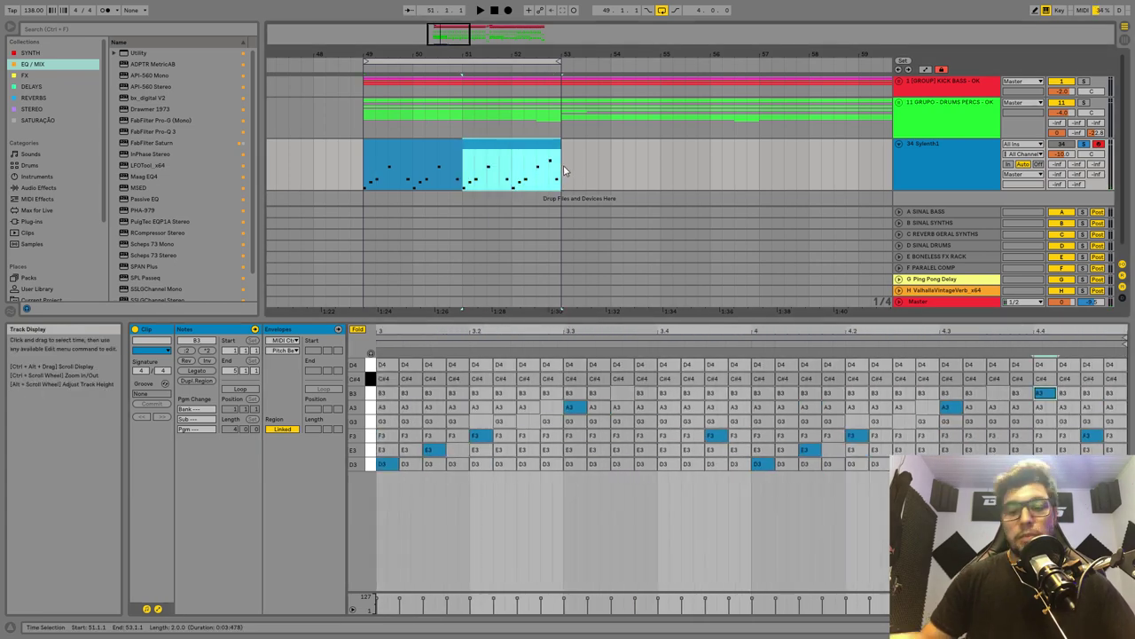
click(932, 173)
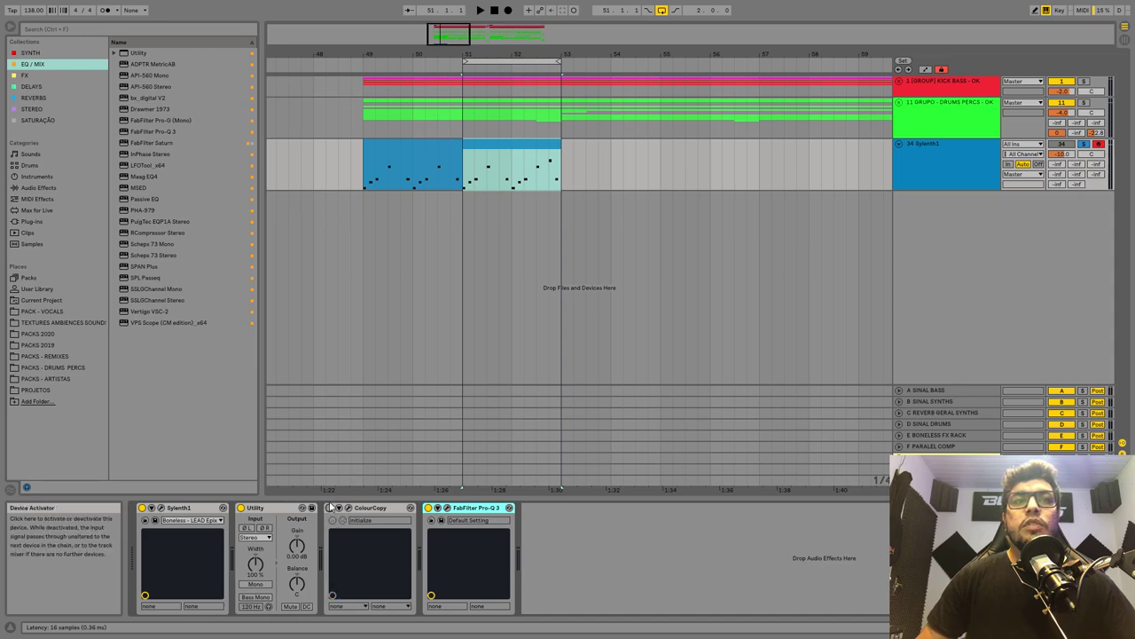
click(483, 143)
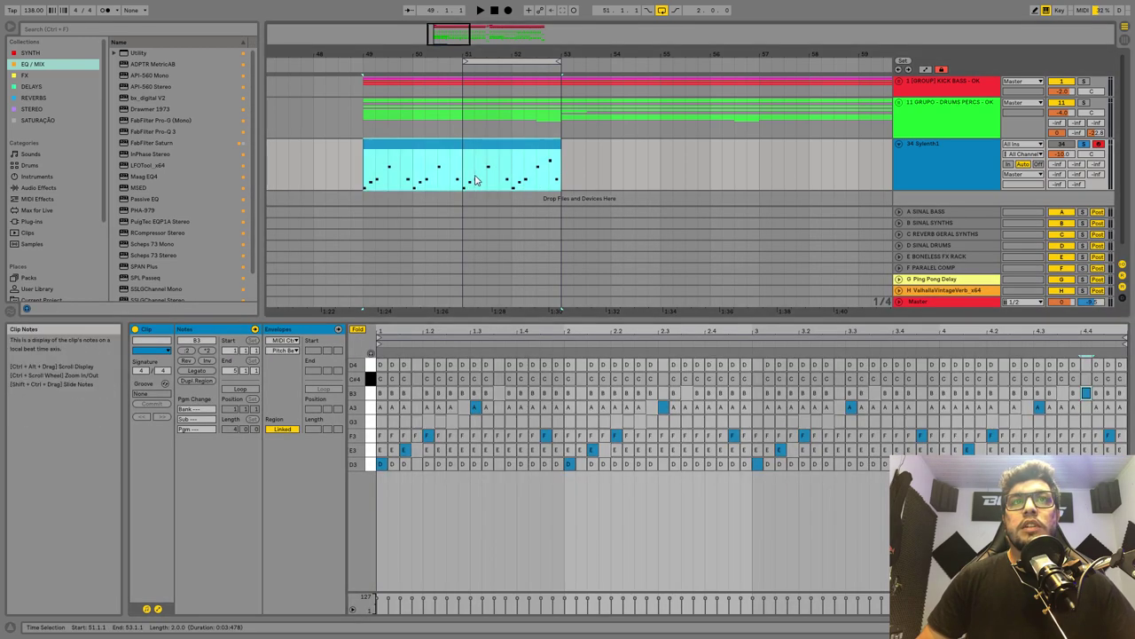
drag(475, 180, 550, 170)
drag(473, 180, 572, 175)
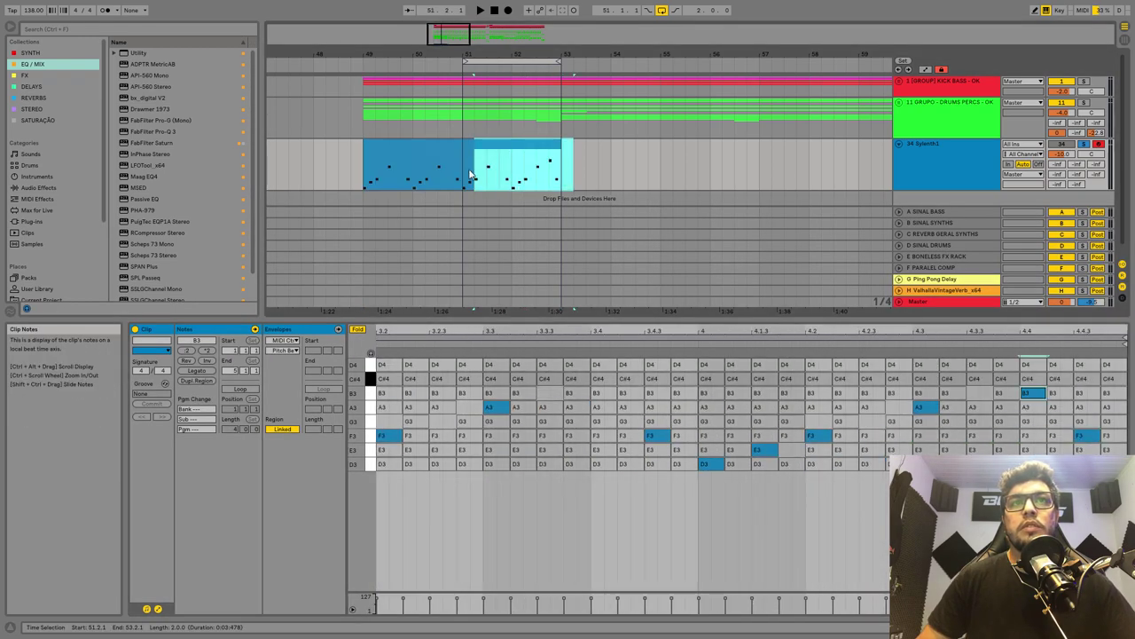
click(461, 177)
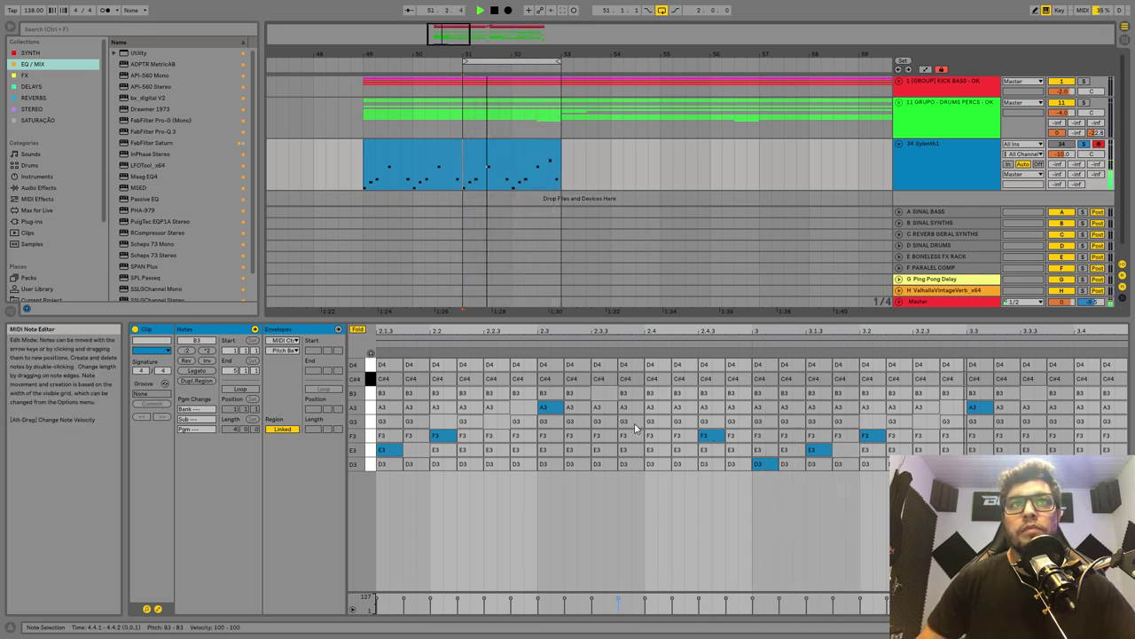
key(space)
- During playback, replace the active B3 at 4.4.1 with active C#4 notes at 4.3.4 and 4.4.1
click(539, 145)
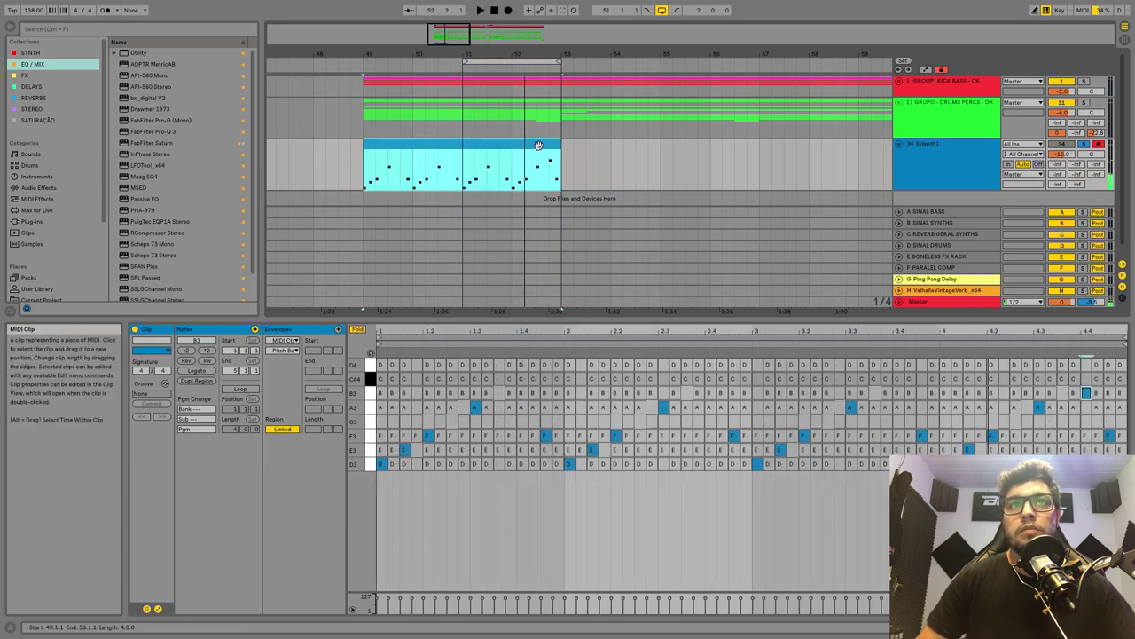
key(space)
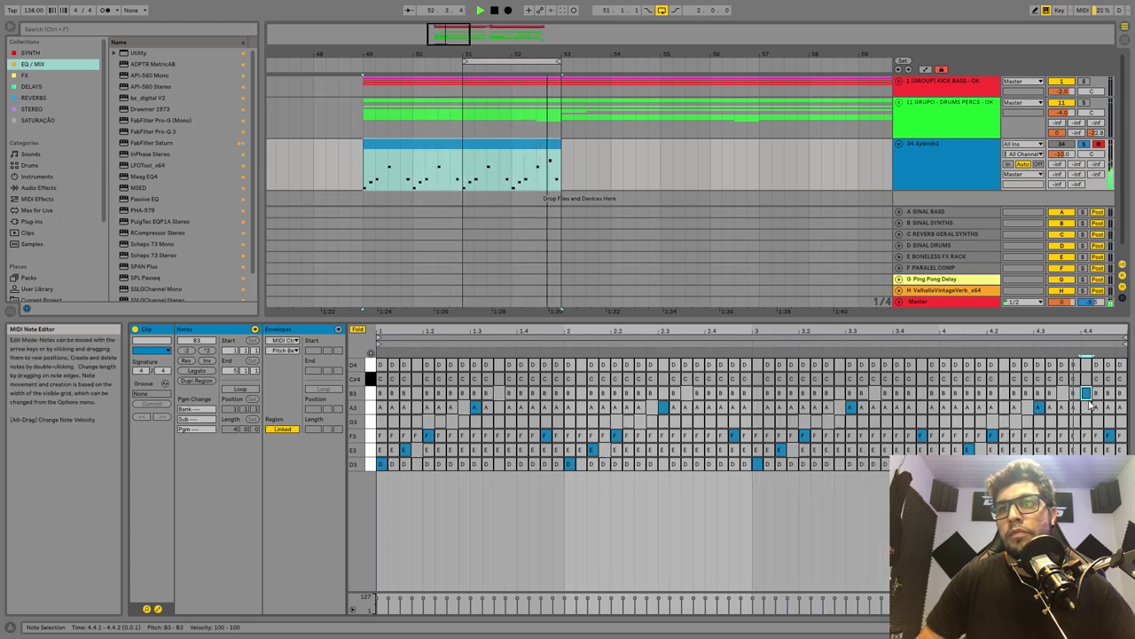
drag(1086, 394, 1081, 399)
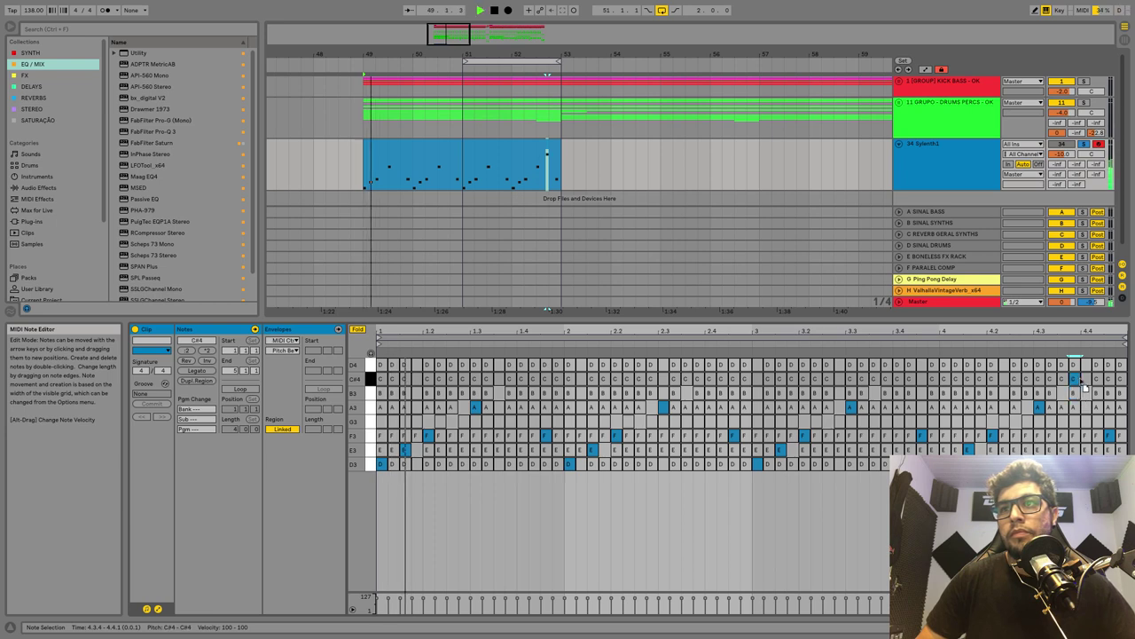
click(1086, 379)
key(0)
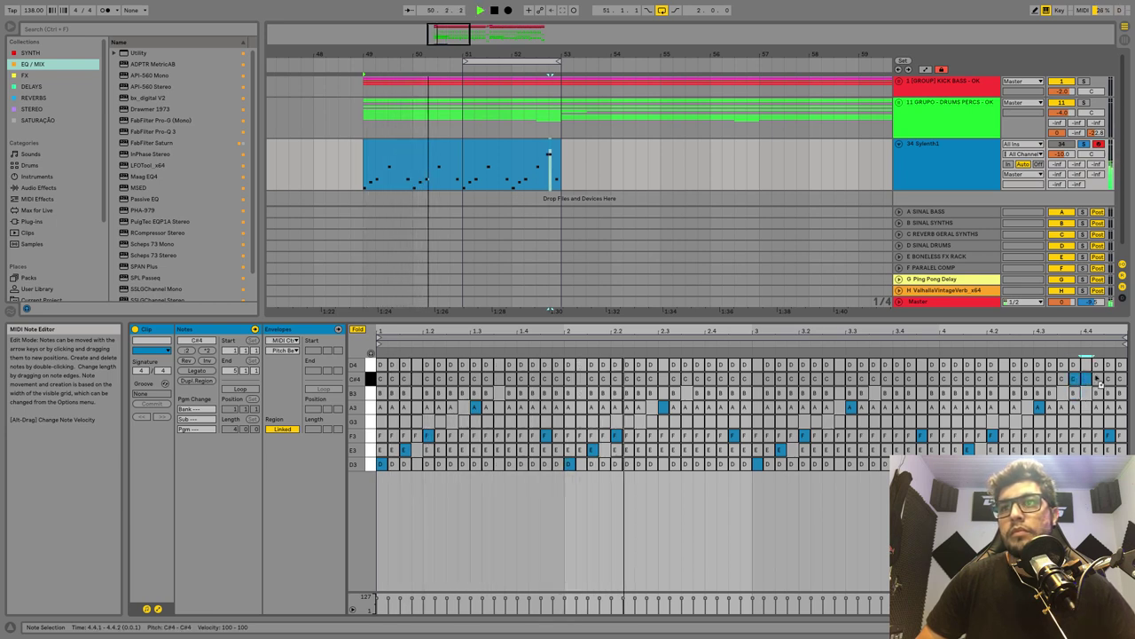
- Replace the active C#4 notes with a G3 at 4.3.4, trying a G3 at 4.4.3 and deleting it
drag(1096, 376, 1116, 434)
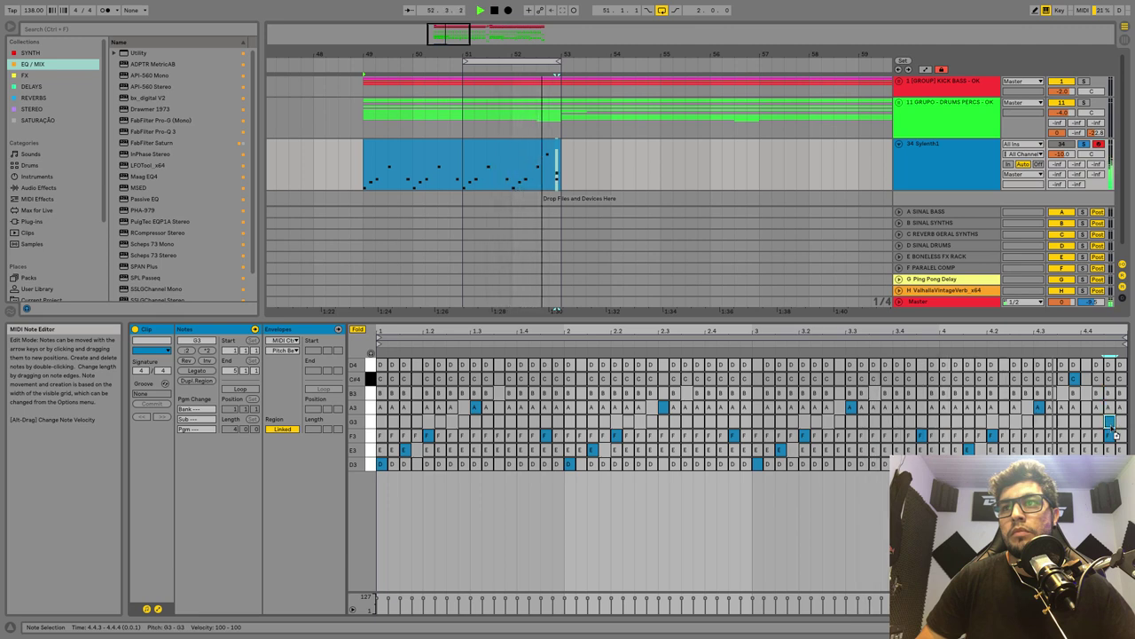
drag(1075, 378, 1075, 422)
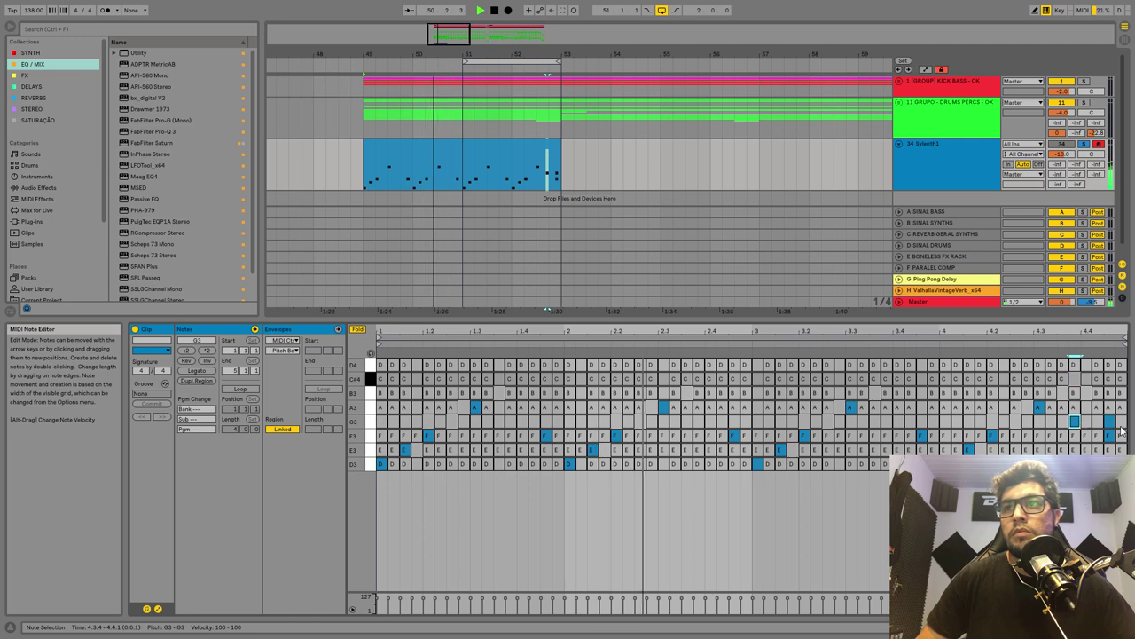
click(1110, 423)
key(Delete)
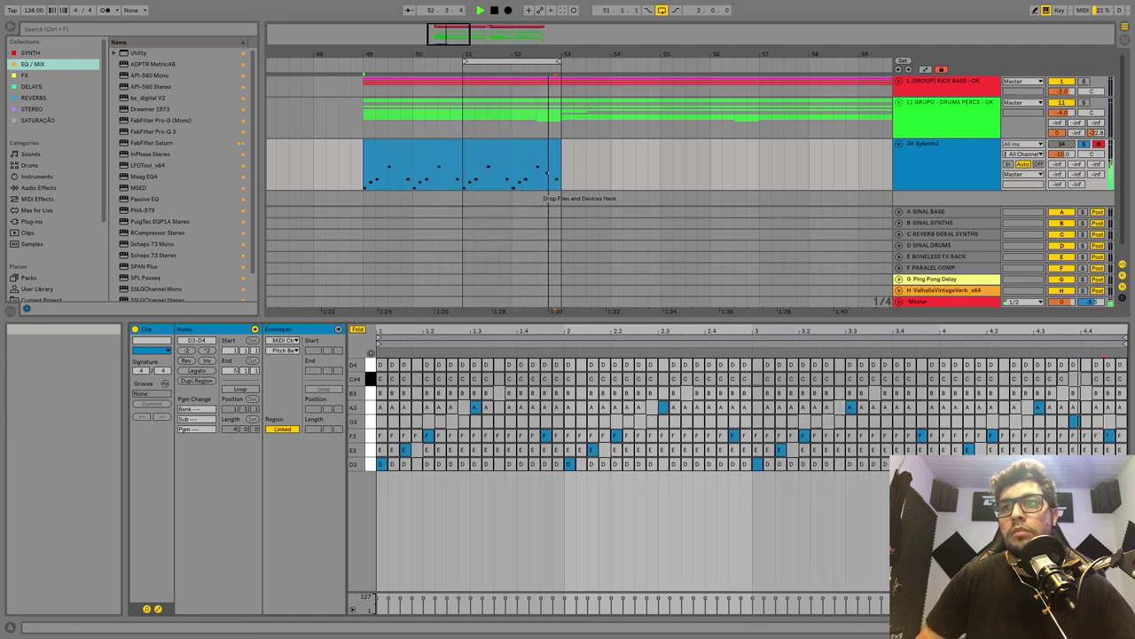
- Set the loop to the whole four-bar clip from bar 49 to 53 and unsolo the Sylenth1 track
click(469, 64)
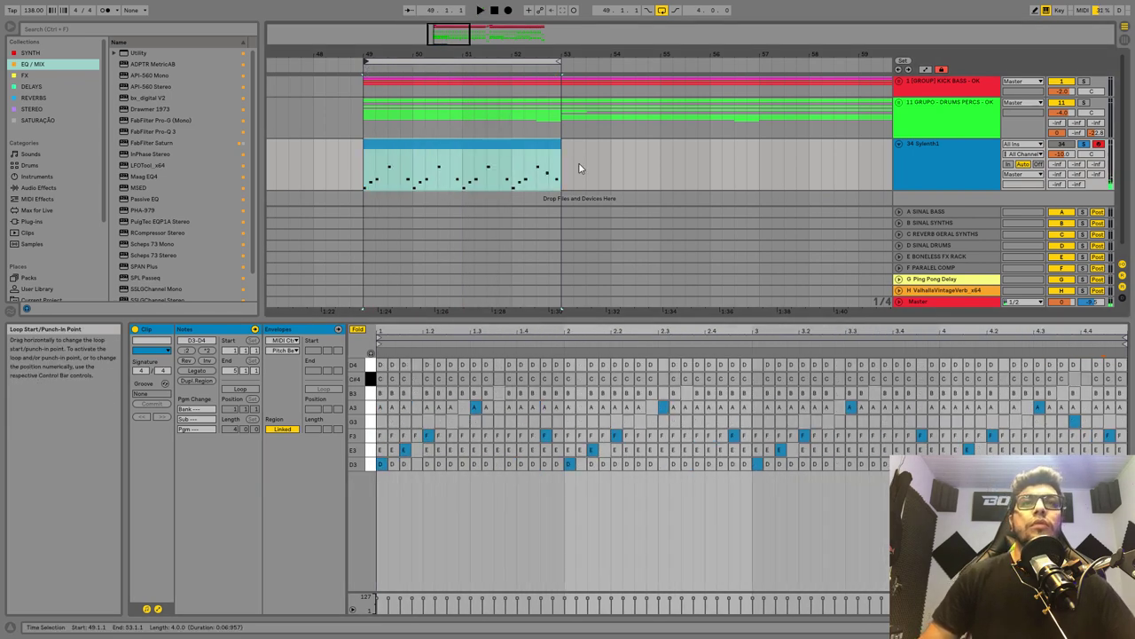
drag(565, 151, 359, 153)
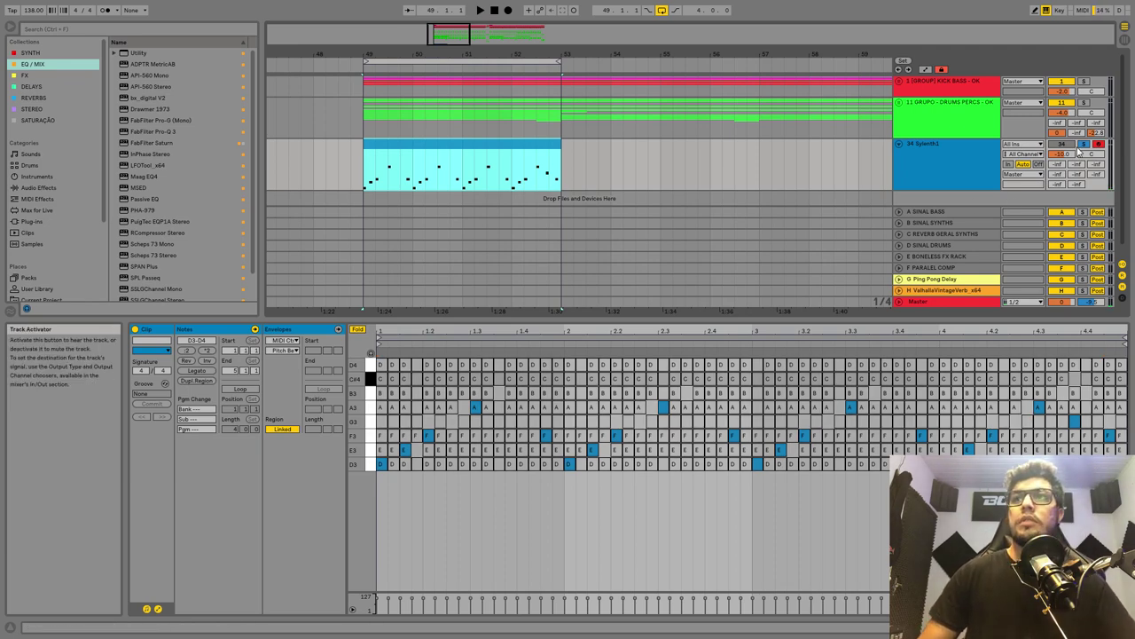
click(449, 146)
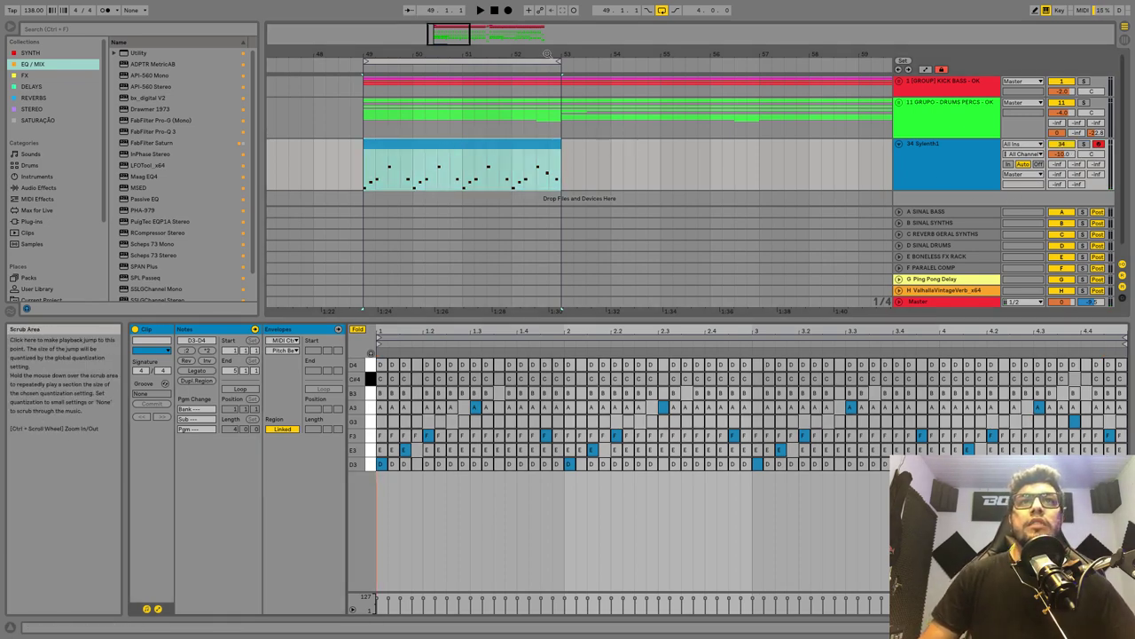
drag(551, 55, 458, 37)
click(921, 161)
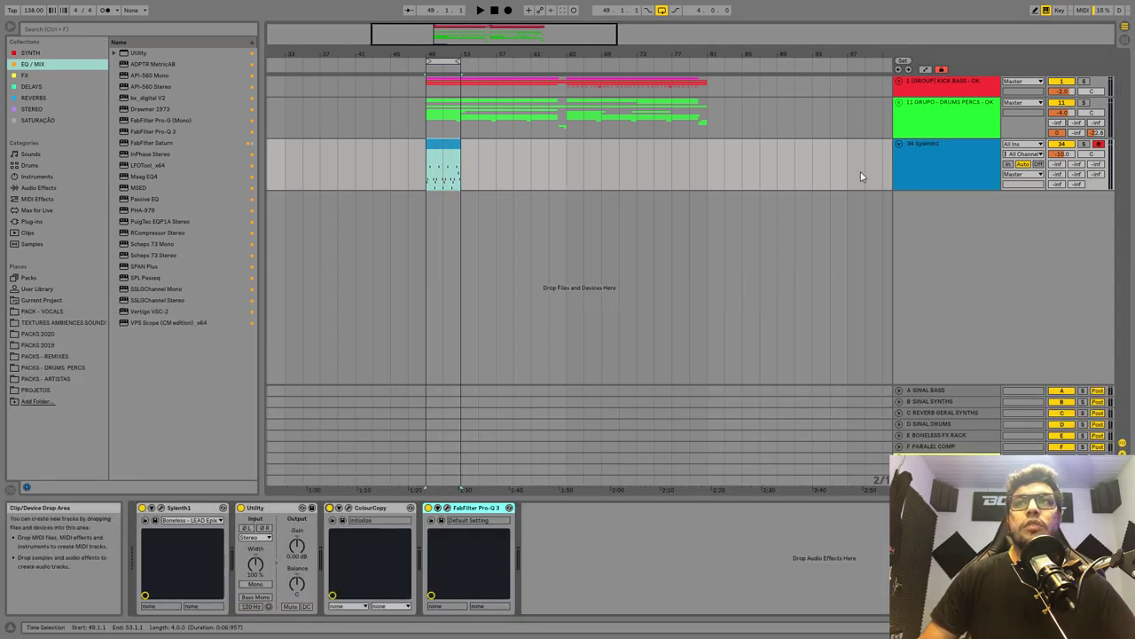
- Solo the kick-bass and drums groups and extend the loop to 16 bars, up to bar 65, during playback
click(1083, 102)
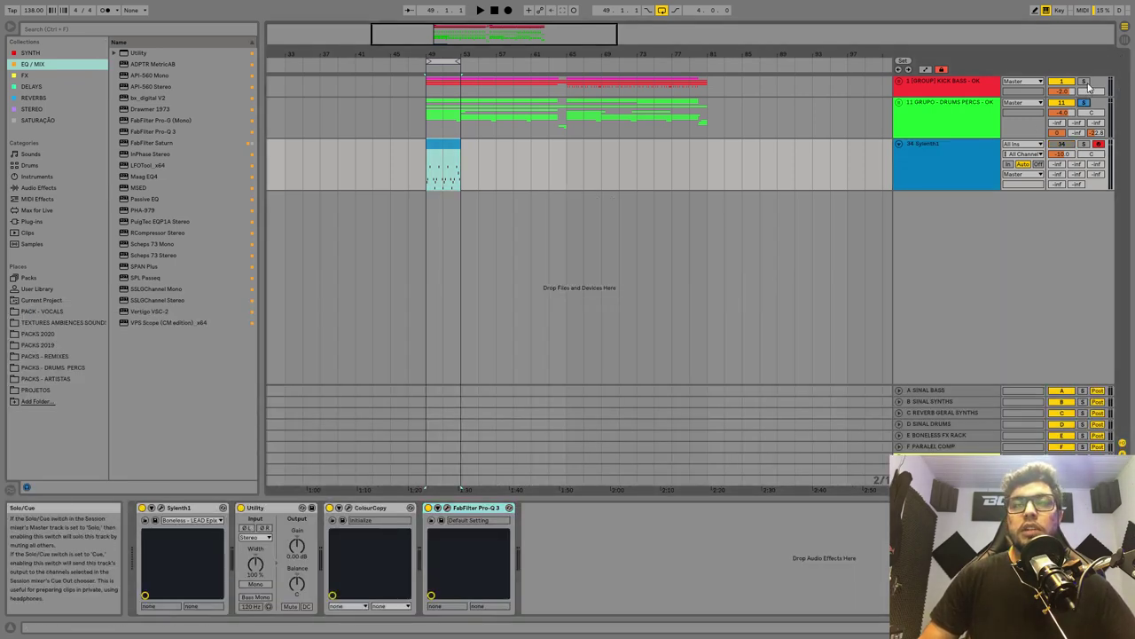
key(space)
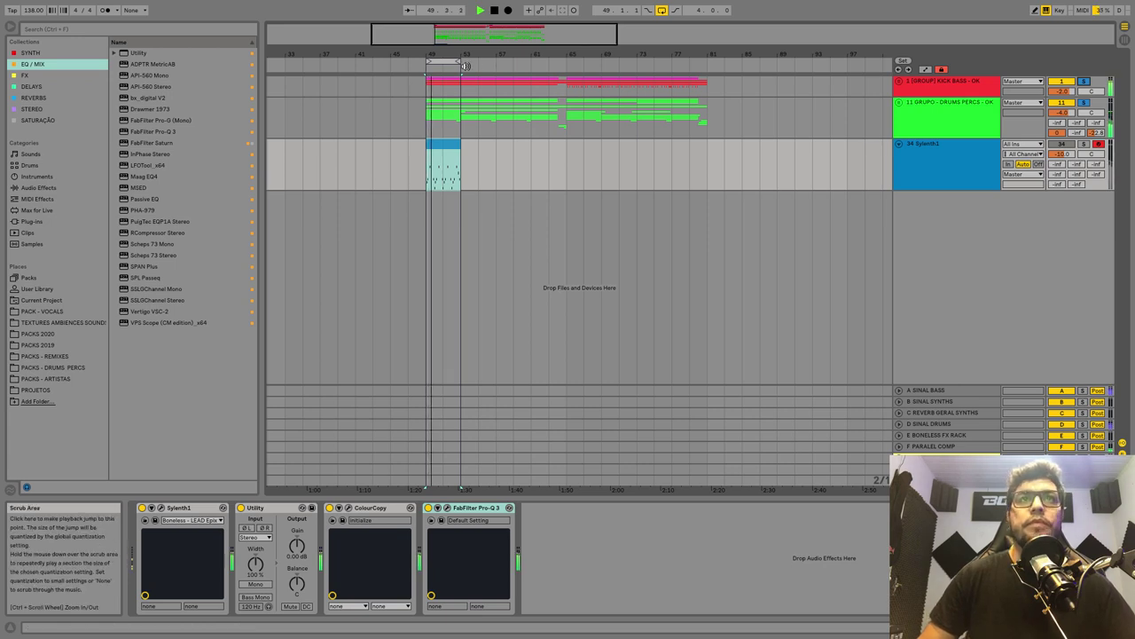
drag(460, 62, 566, 62)
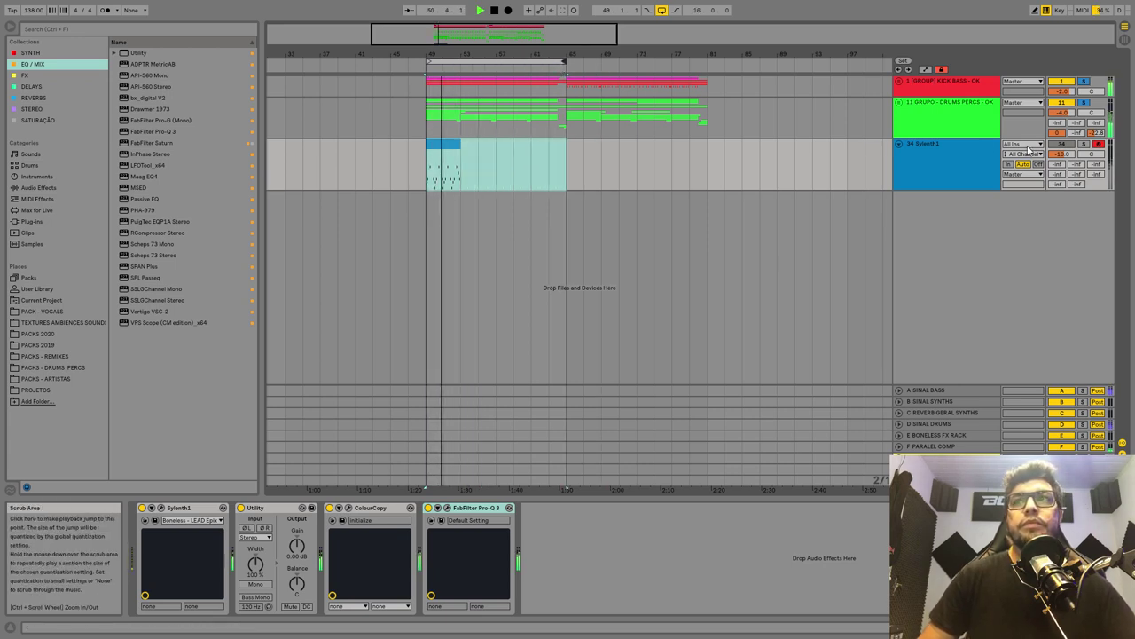
key(space)
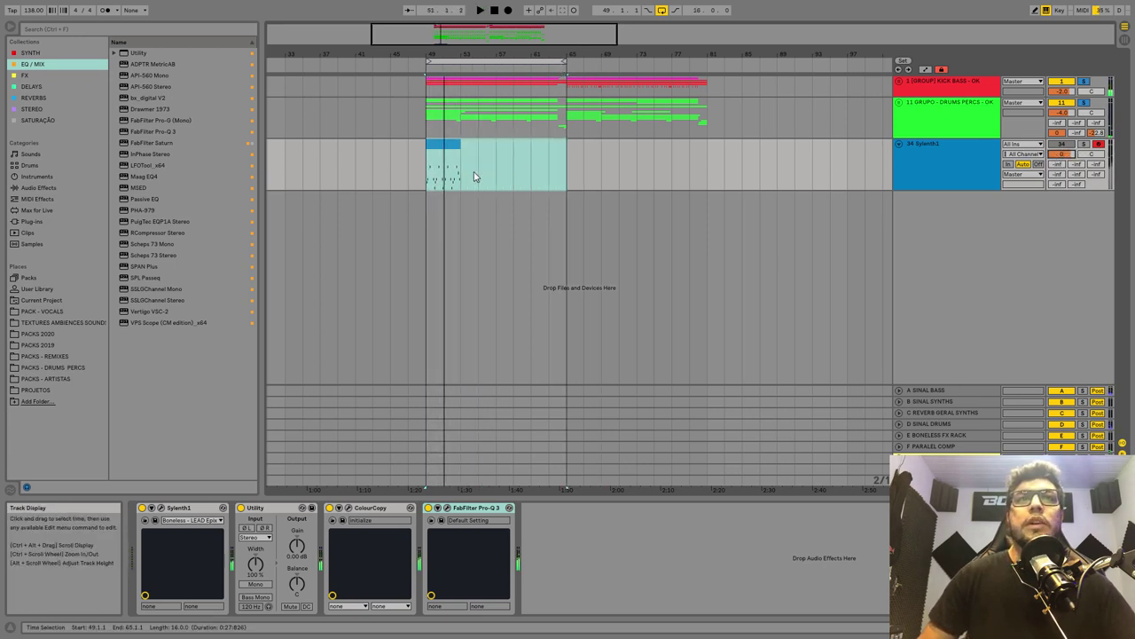
- Duplicate the four-bar Sylenth1 clip three times to fill bars 49 to 64
click(440, 151)
key(ctrl+d)
key(ctrl+d)
key(ctrl+d)
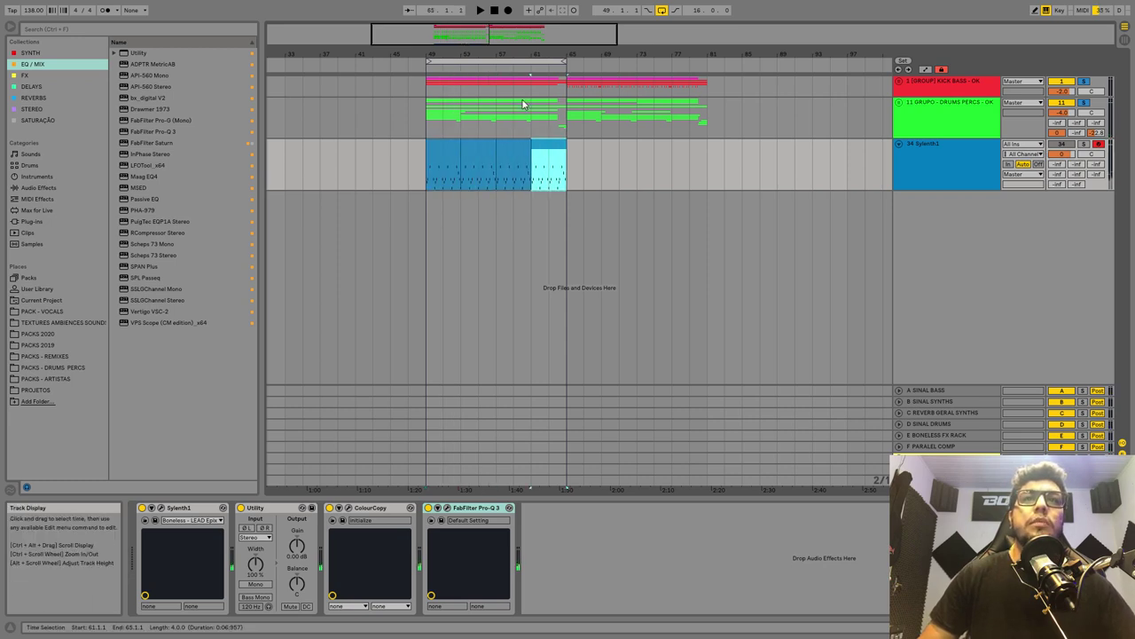
drag(557, 55, 557, 86)
- Consolidate the four Sylenth1 clips in pairs into two eight-bar clips starting at bars 49 and 57
click(355, 155)
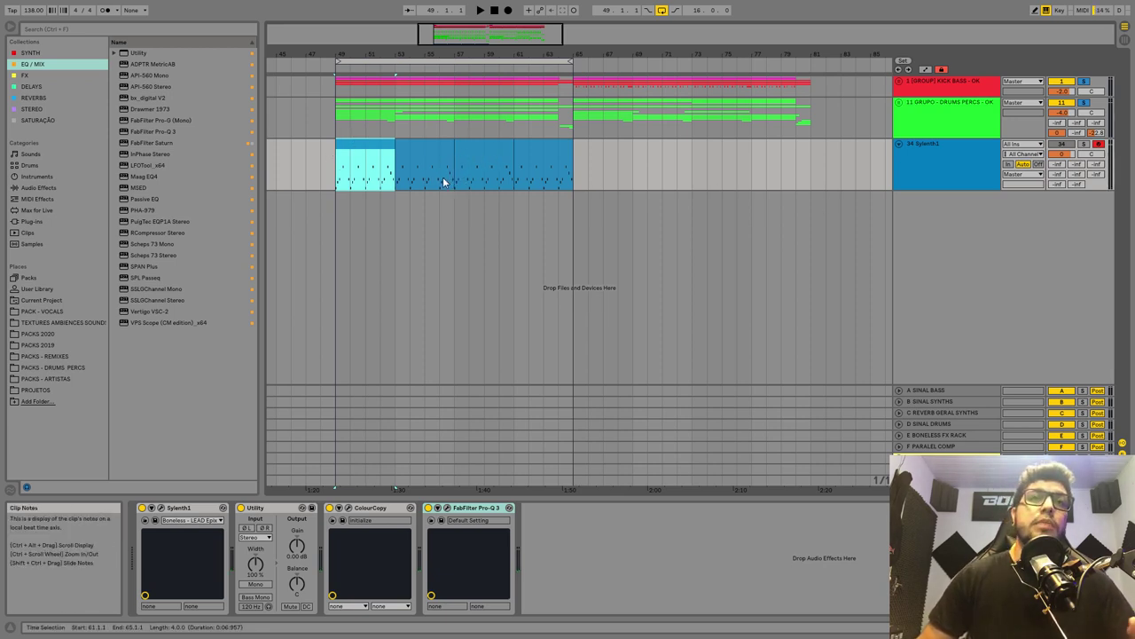
drag(457, 180, 326, 162)
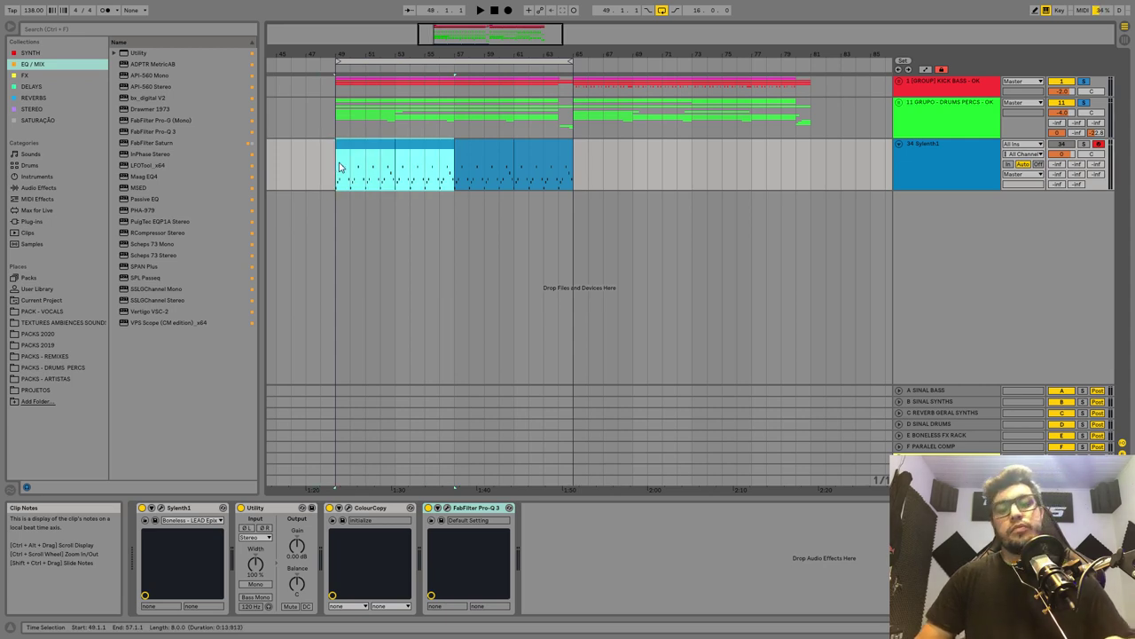
drag(454, 177, 572, 156)
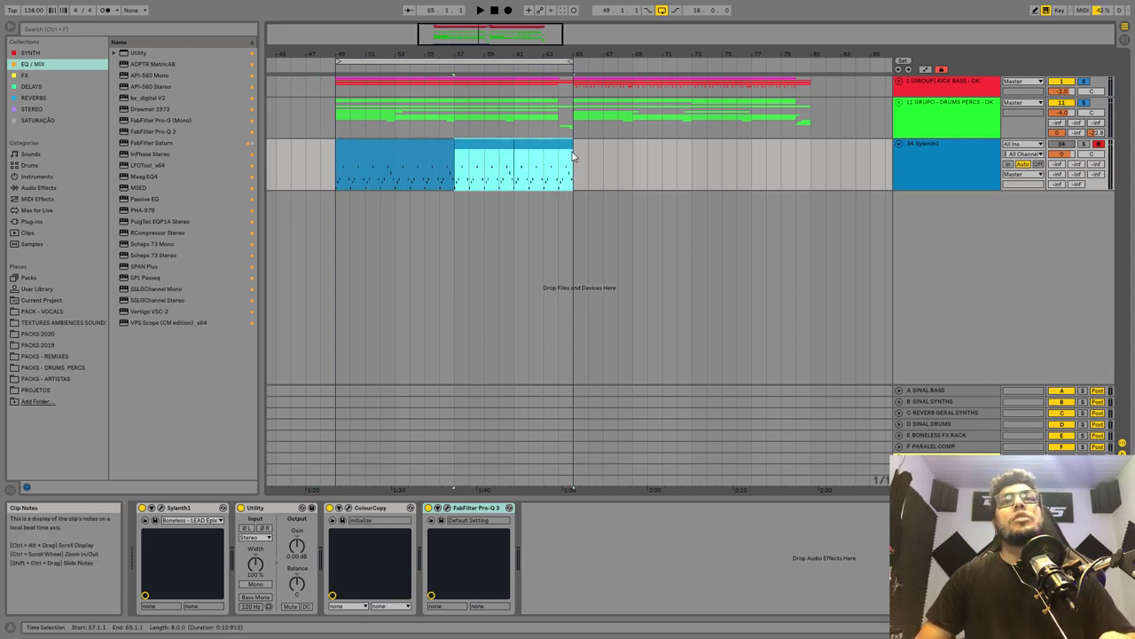
- Colour the first eight-bar Sylenth1 clip green and rename it PART A
right_click(425, 156)
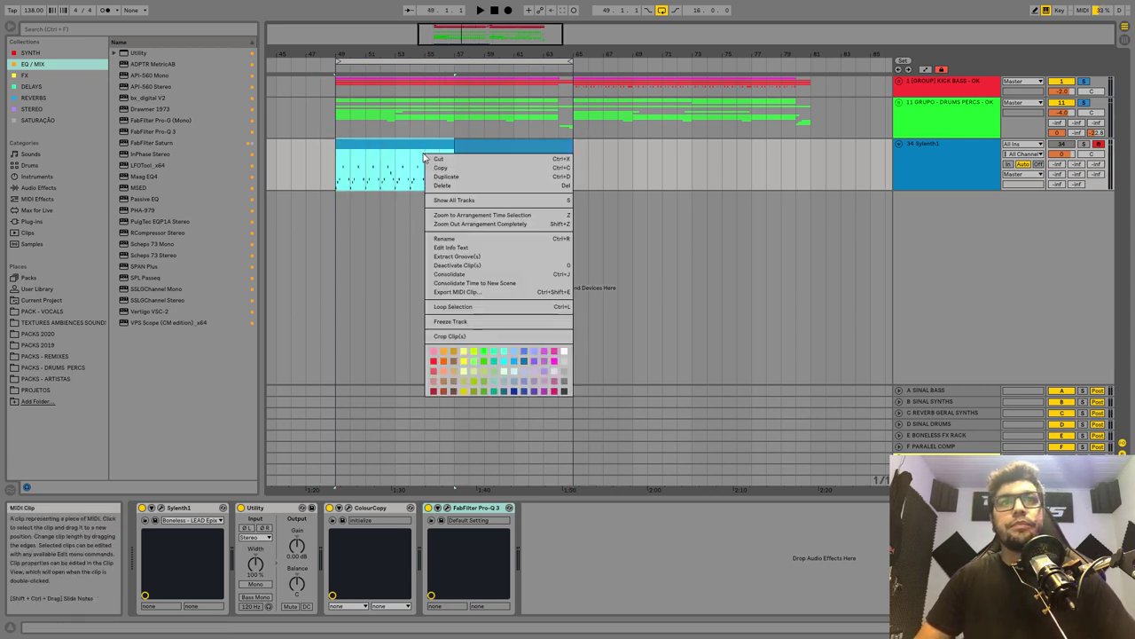
click(493, 357)
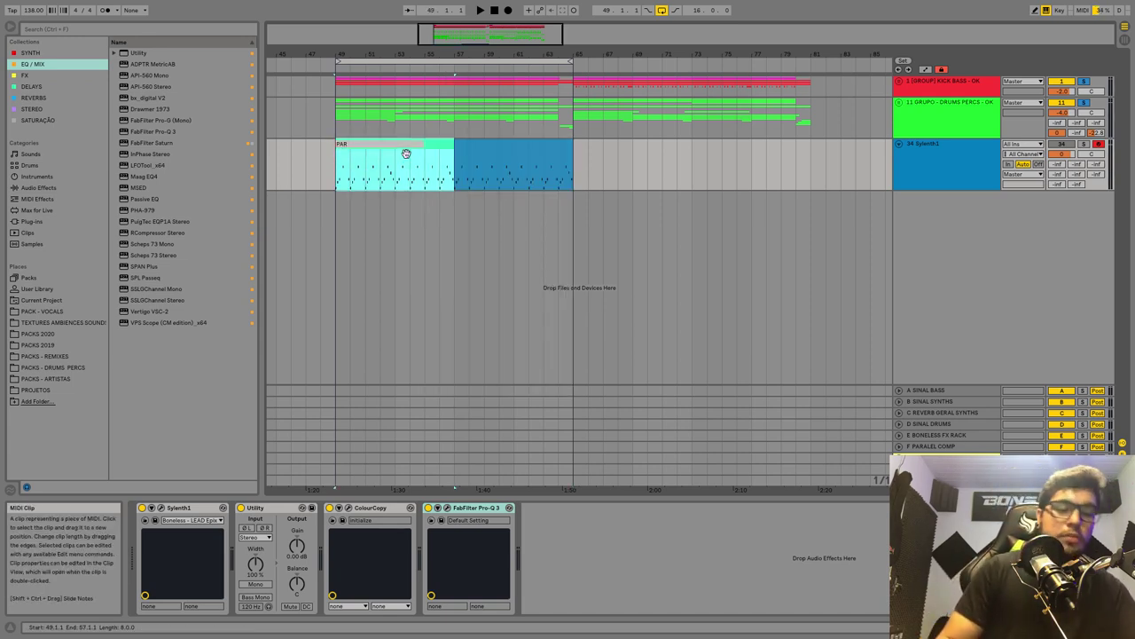
click(500, 169)
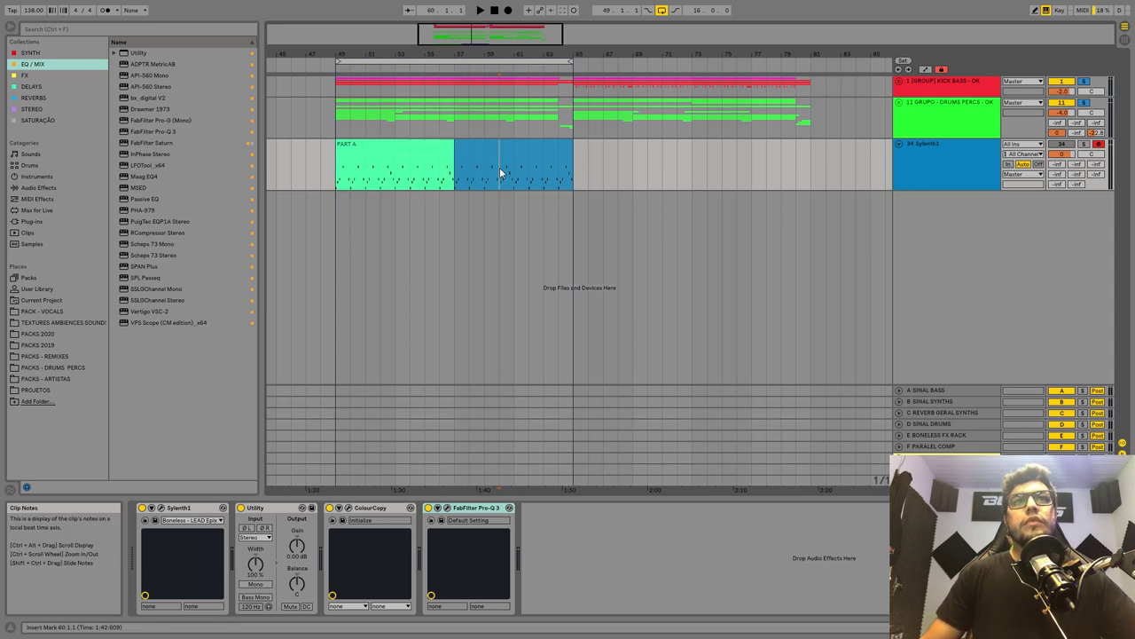
- Rename the second eight-bar Sylenth1 clip PART B
key(ctrl+f)
click(563, 147)
key(ctrl+r)
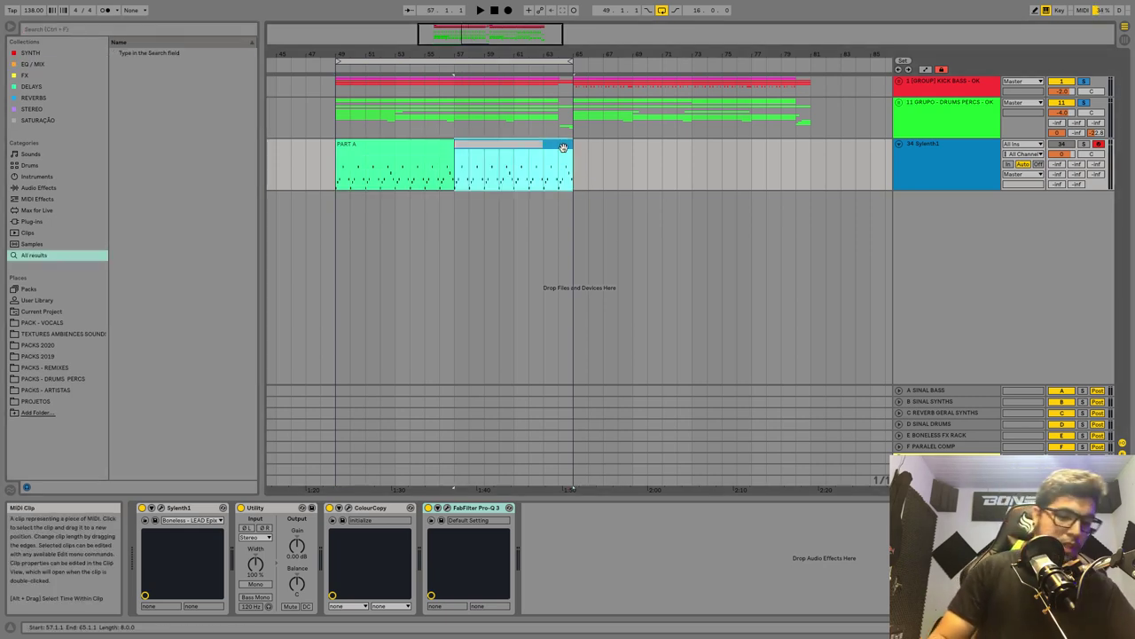
text(PART B)
key(Return)
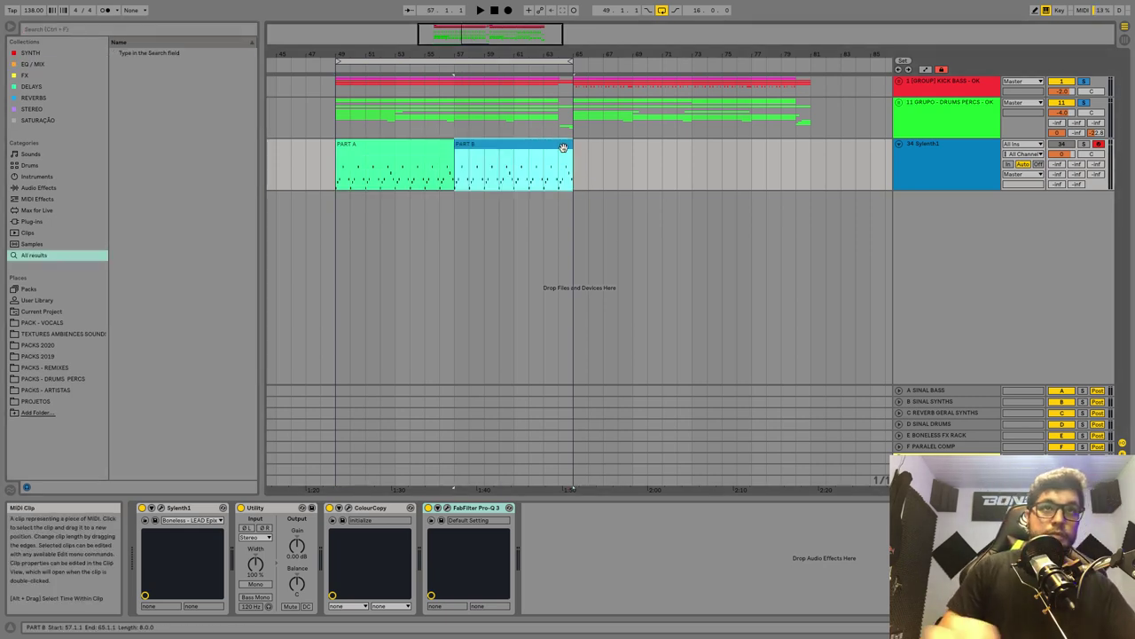
click(384, 160)
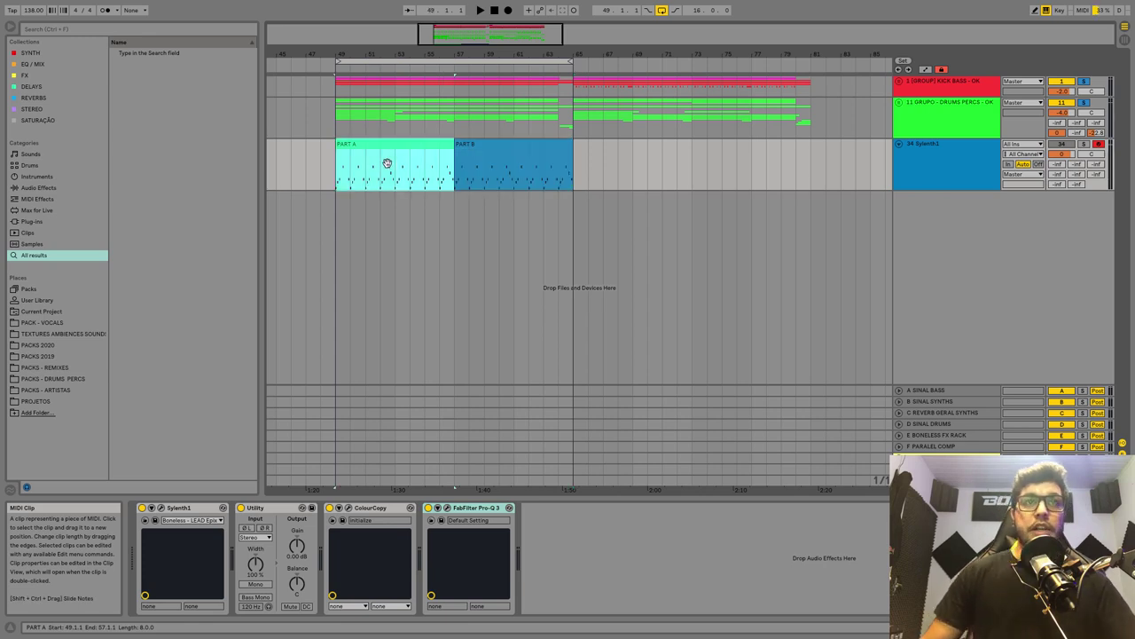
mouse_move(452, 55)
mouse_down()
mouse_move(451, 82)
mouse_move(451, 41)
mouse_up()
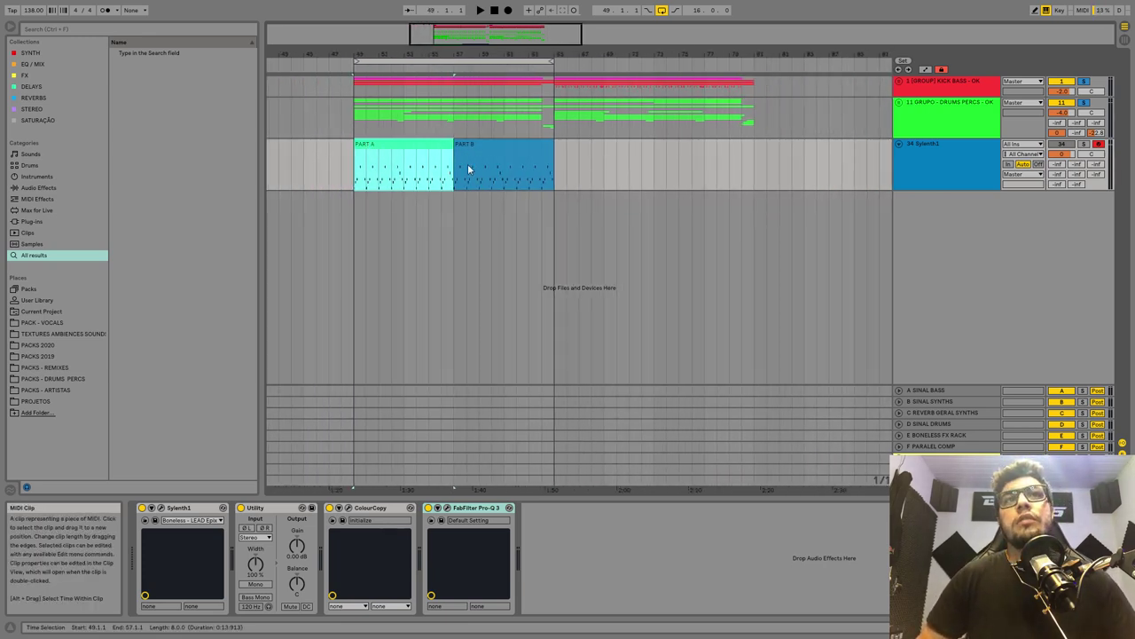
- Unsolo the Sylenth1 track, lower its volume to -4.4 dB and play it with the kick, bass and drums
click(513, 160)
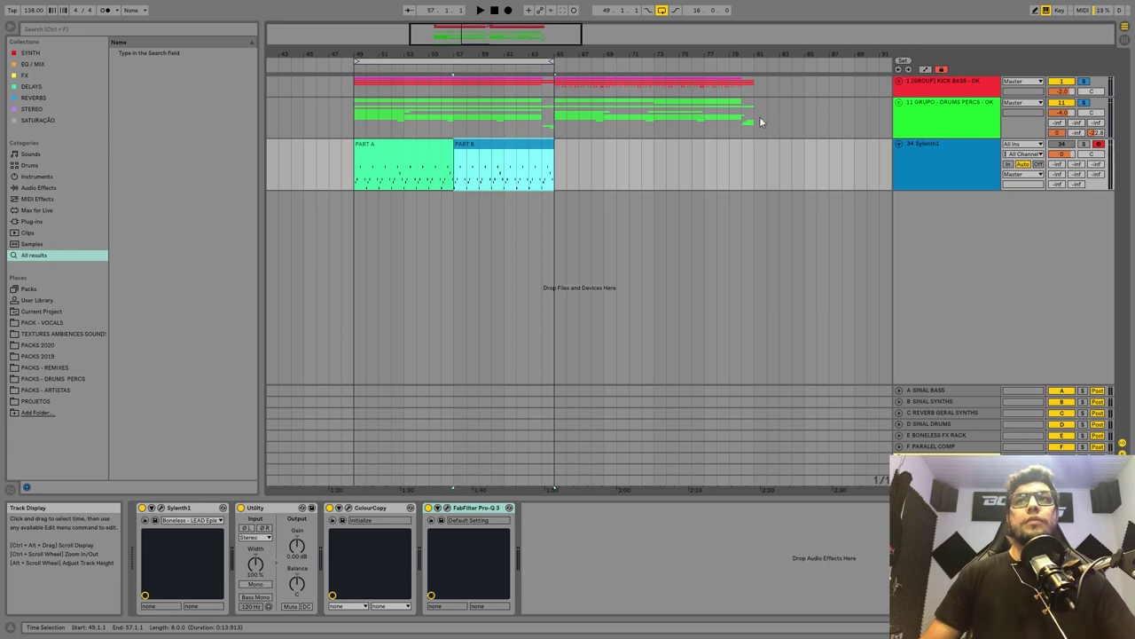
click(1084, 146)
drag(1075, 153, 1073, 156)
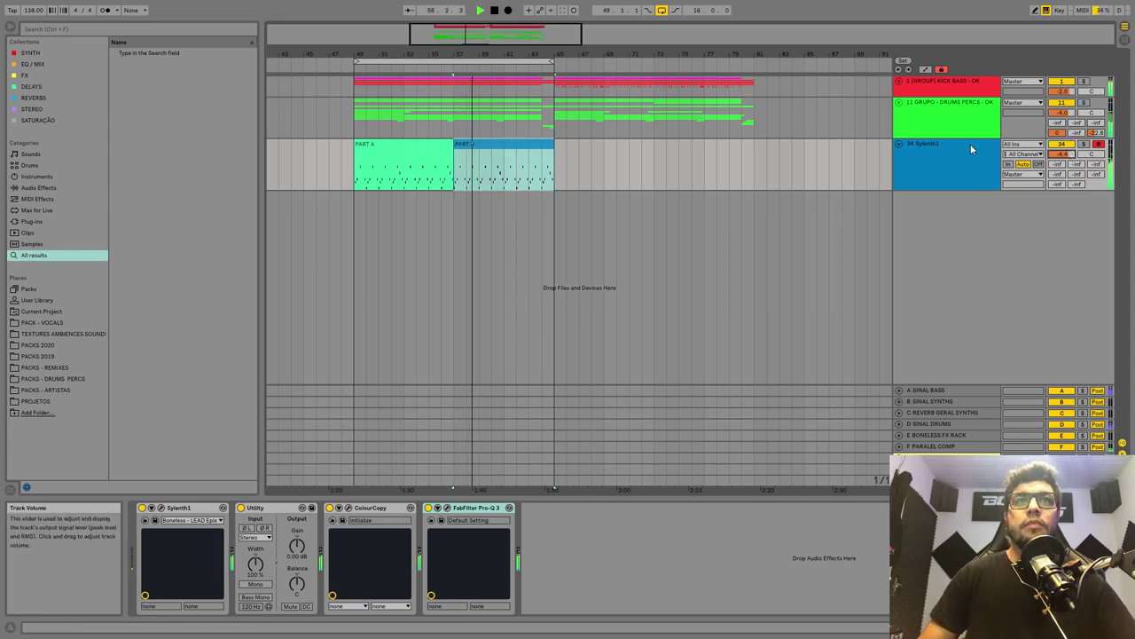
click(536, 111)
key(space)
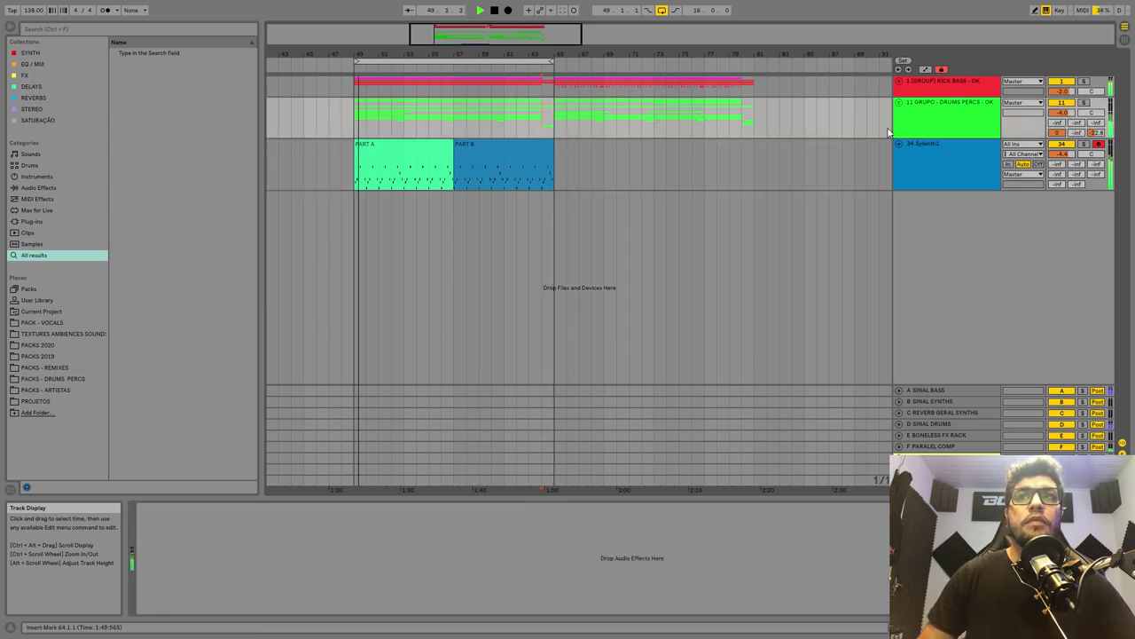
- Adjust the Sylenth1 lead's Filter A cutoff and resonance, and set its amp envelope release to 0.100 during playback
click(958, 165)
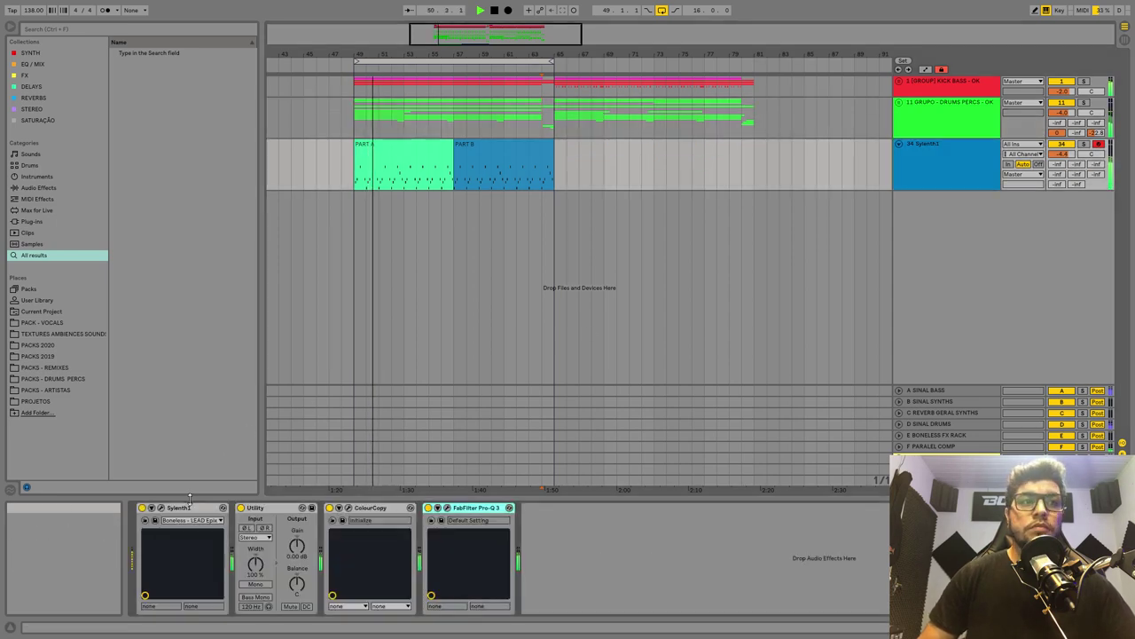
click(160, 508)
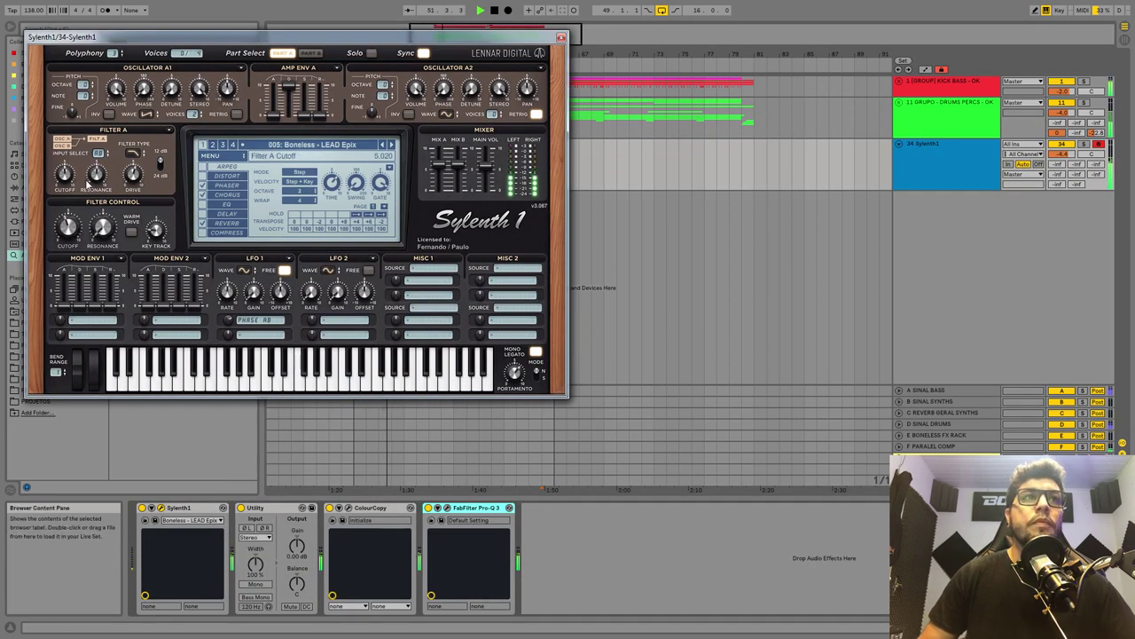
drag(102, 229, 105, 189)
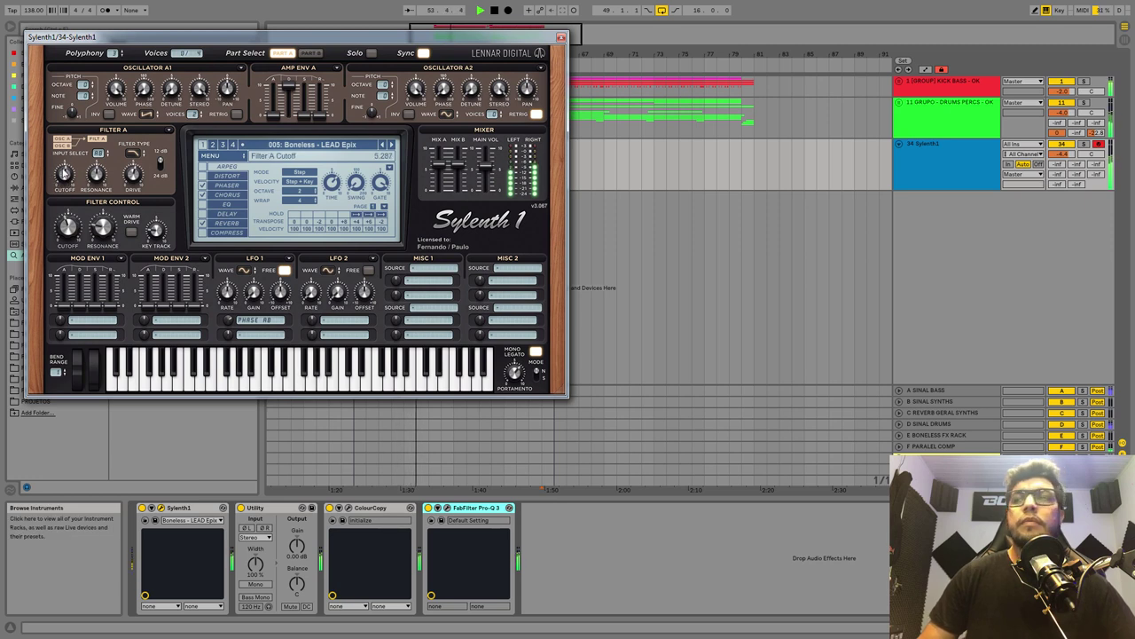
mouse_move(63, 163)
mouse_down()
mouse_move(67, 130)
mouse_move(60, 173)
mouse_move(62, 161)
mouse_up()
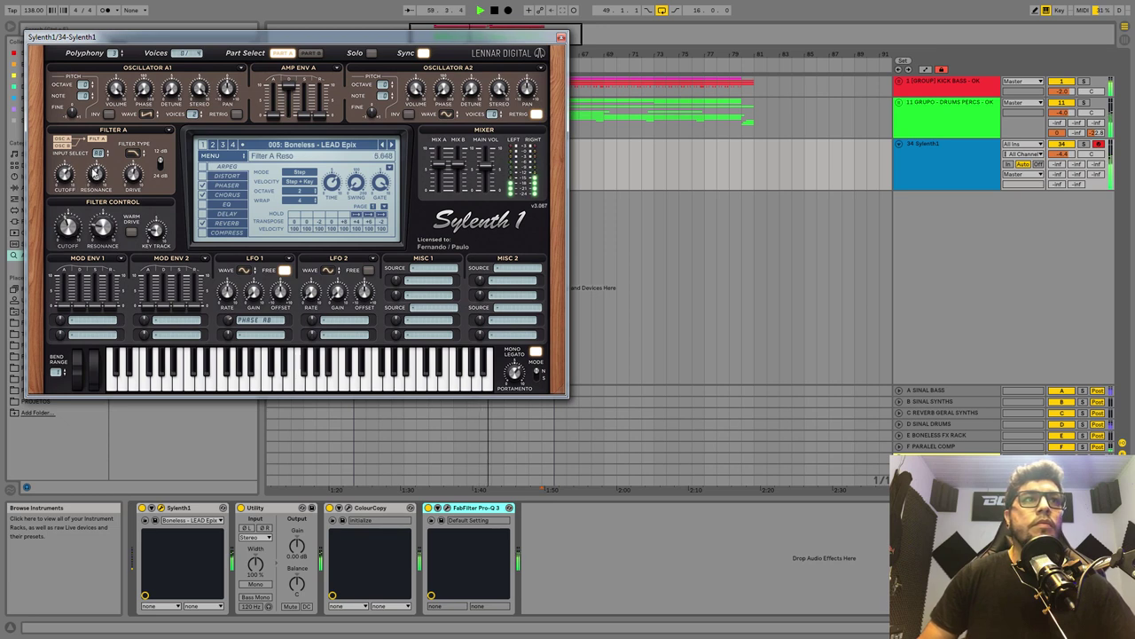
mouse_move(66, 188)
mouse_down()
mouse_move(64, 174)
mouse_move(60, 199)
mouse_up()
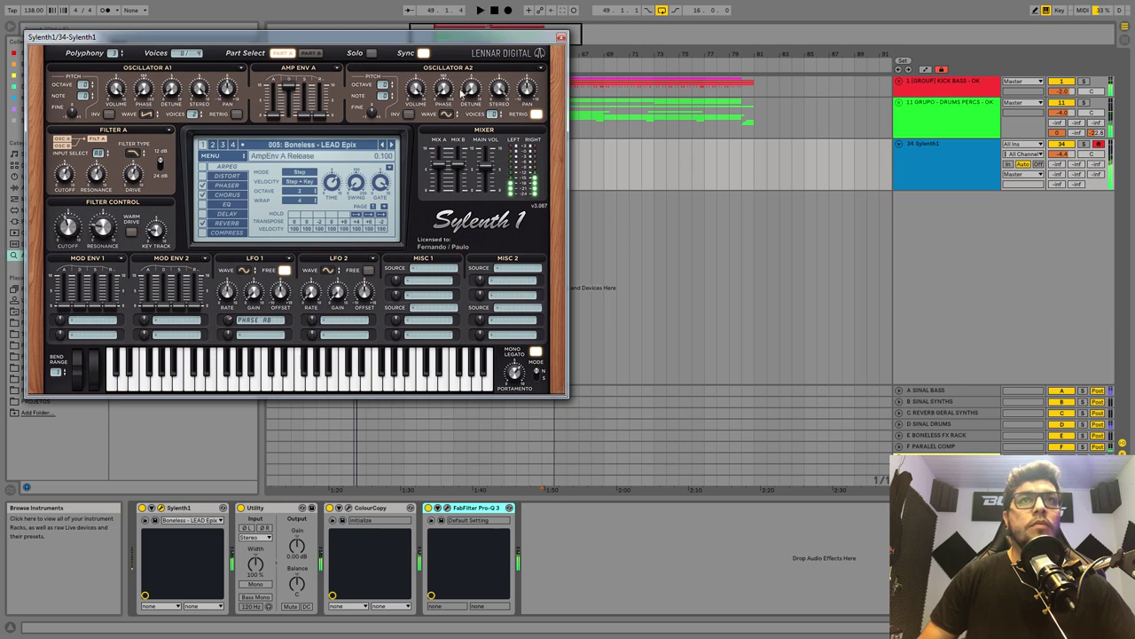
click(561, 40)
click(396, 144)
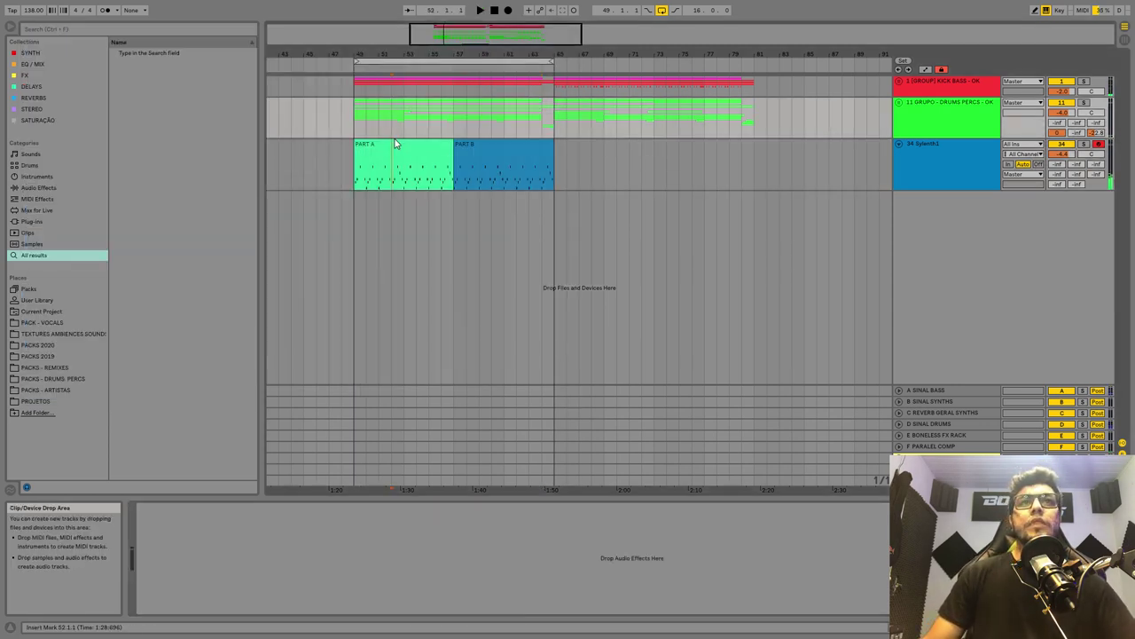
click(397, 143)
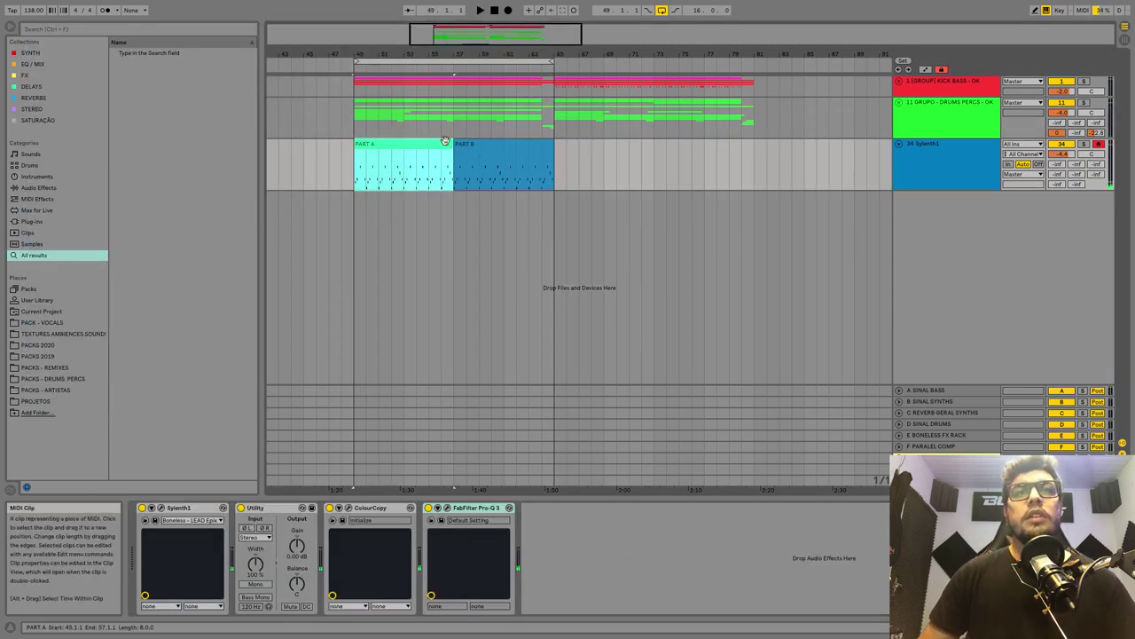
key(Right)
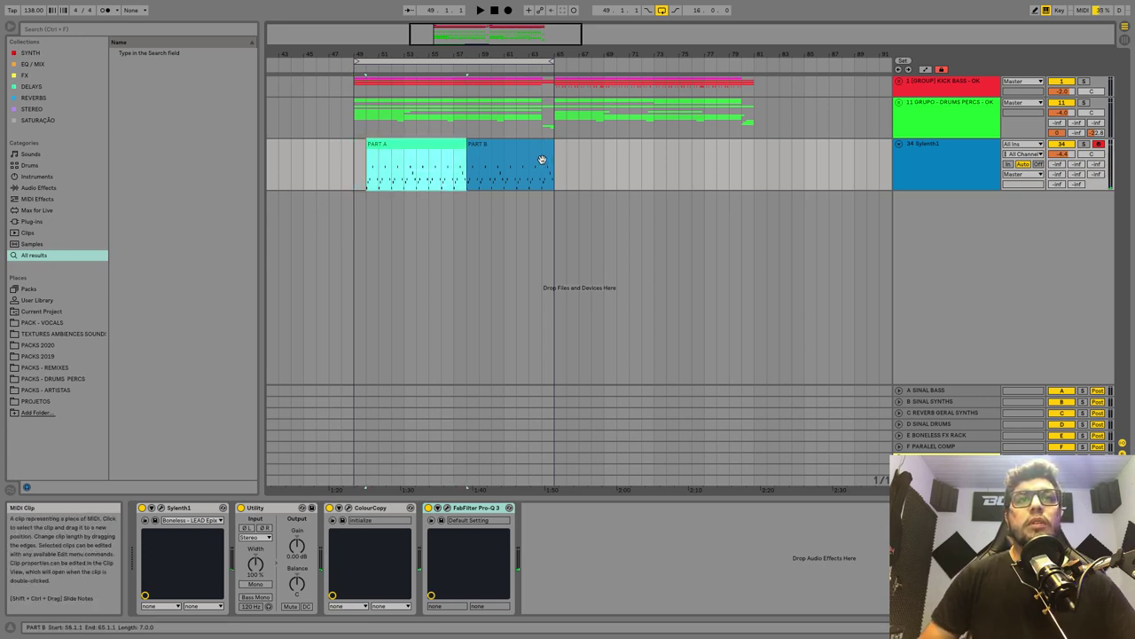
key(ctrl+z)
- Solo the Sylenth1 track and bypass its ColourCopy delay
click(501, 158)
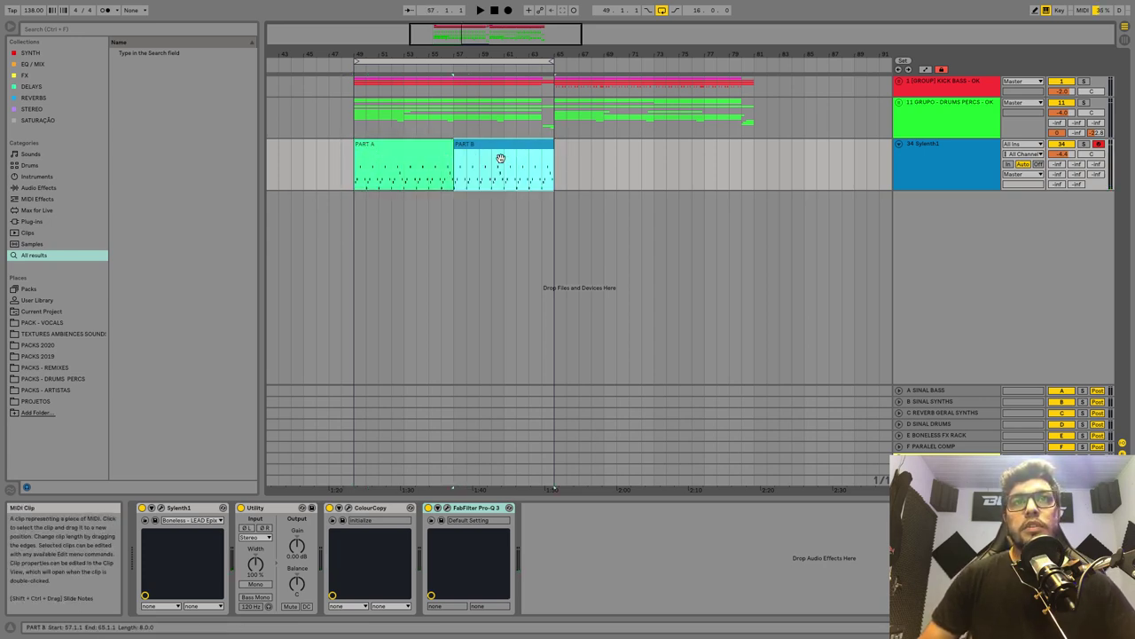
click(1084, 144)
click(332, 508)
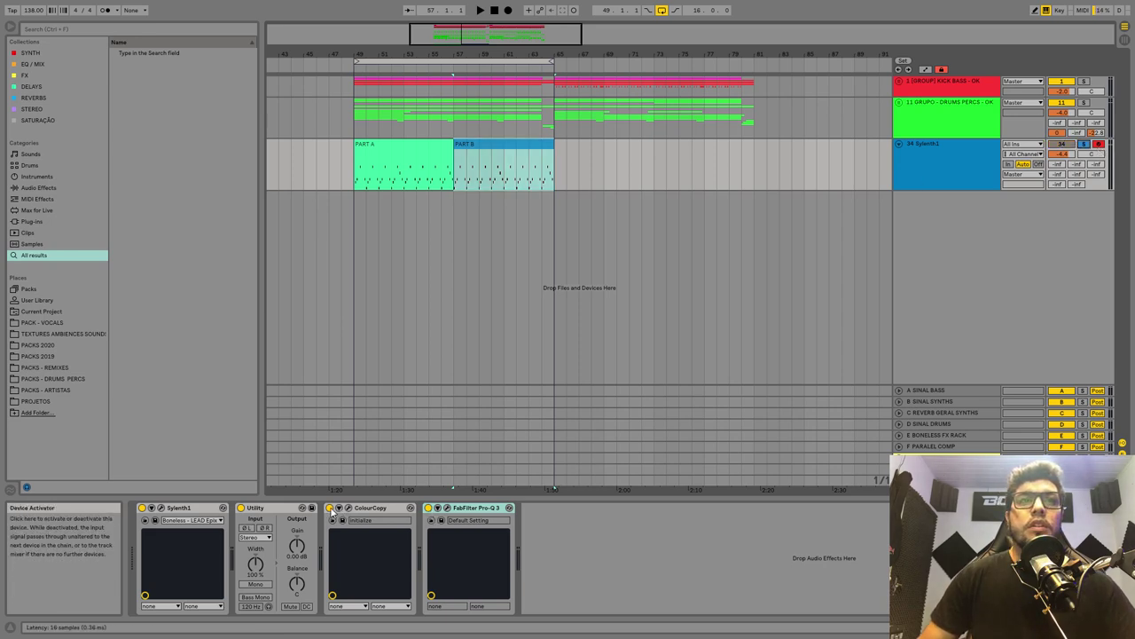
- Open the PART A clip's notes and raise its last note, at 8.4.3, from F3 to A3
double_click(412, 156)
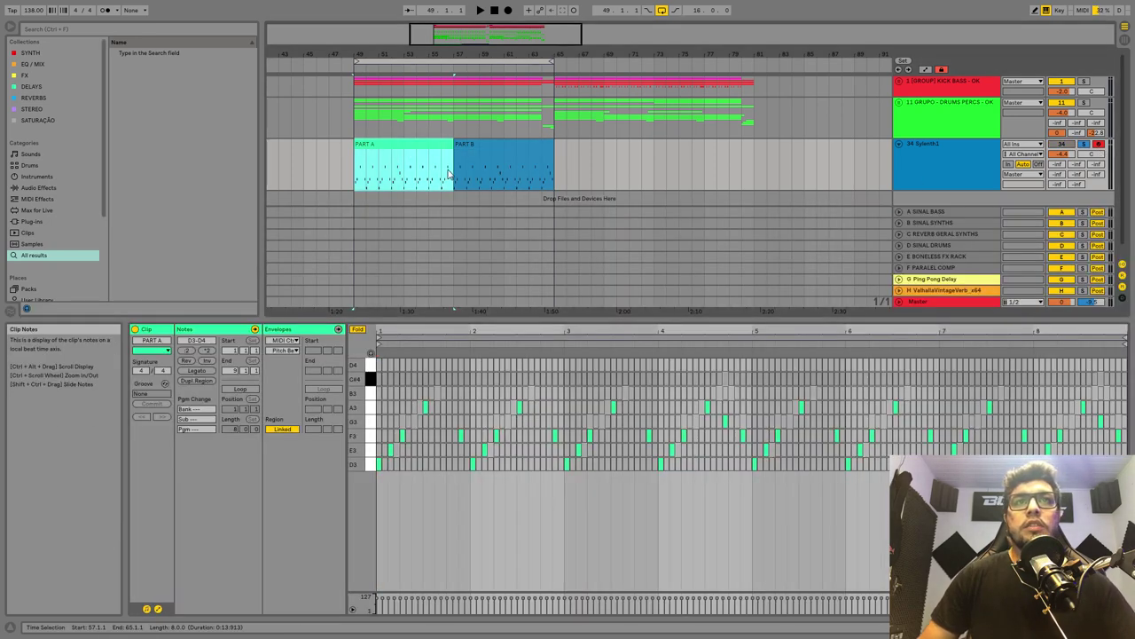
click(447, 147)
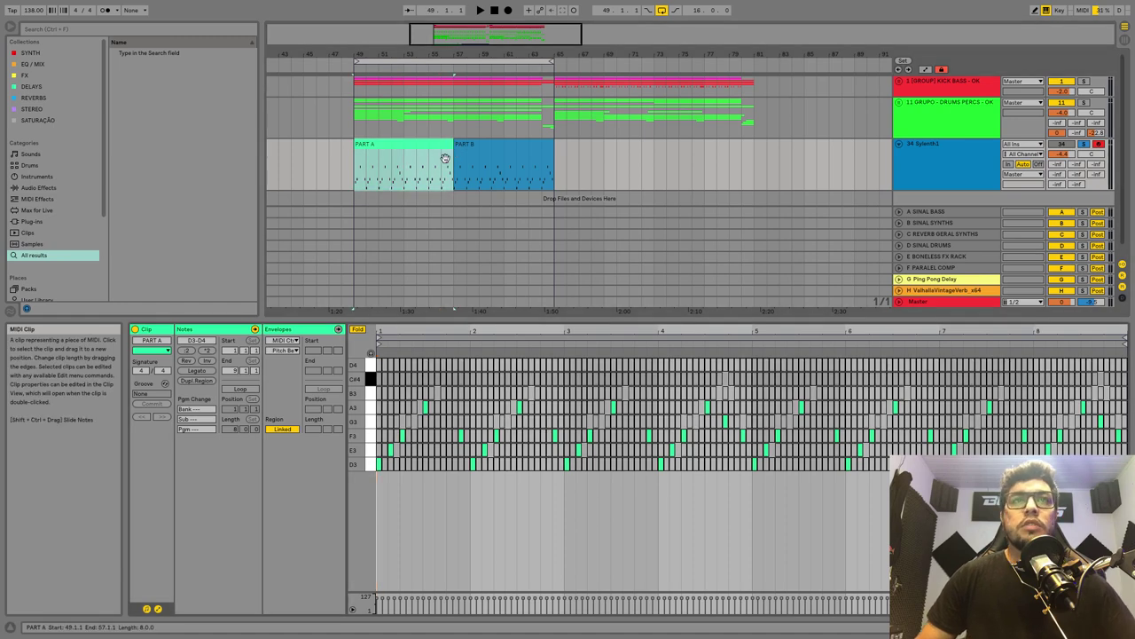
drag(451, 179, 444, 176)
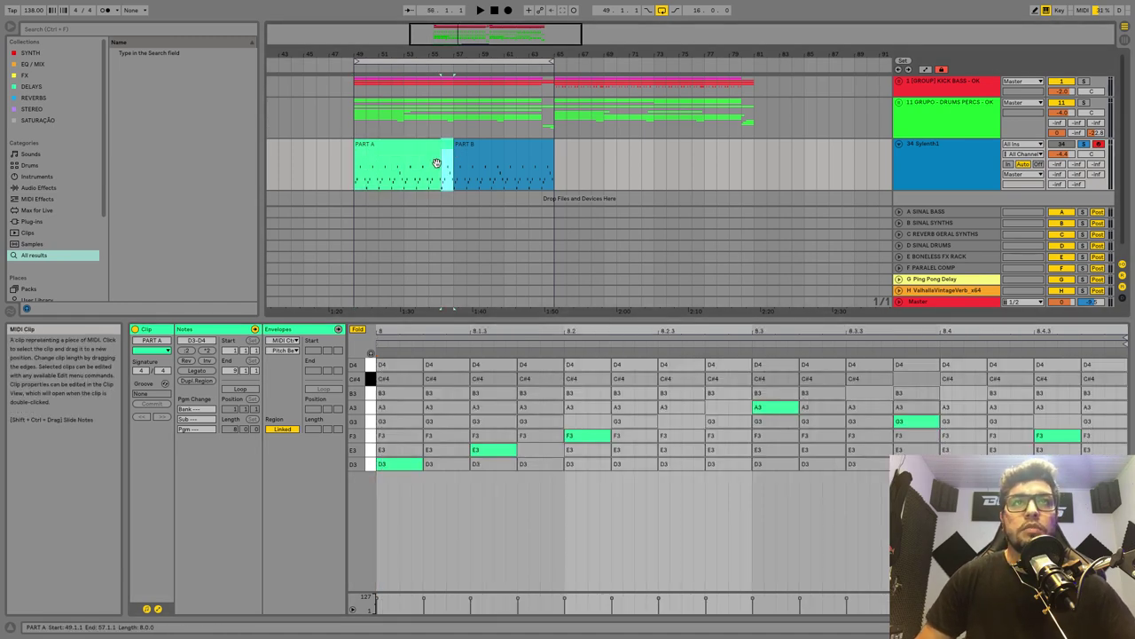
click(401, 177)
key(space)
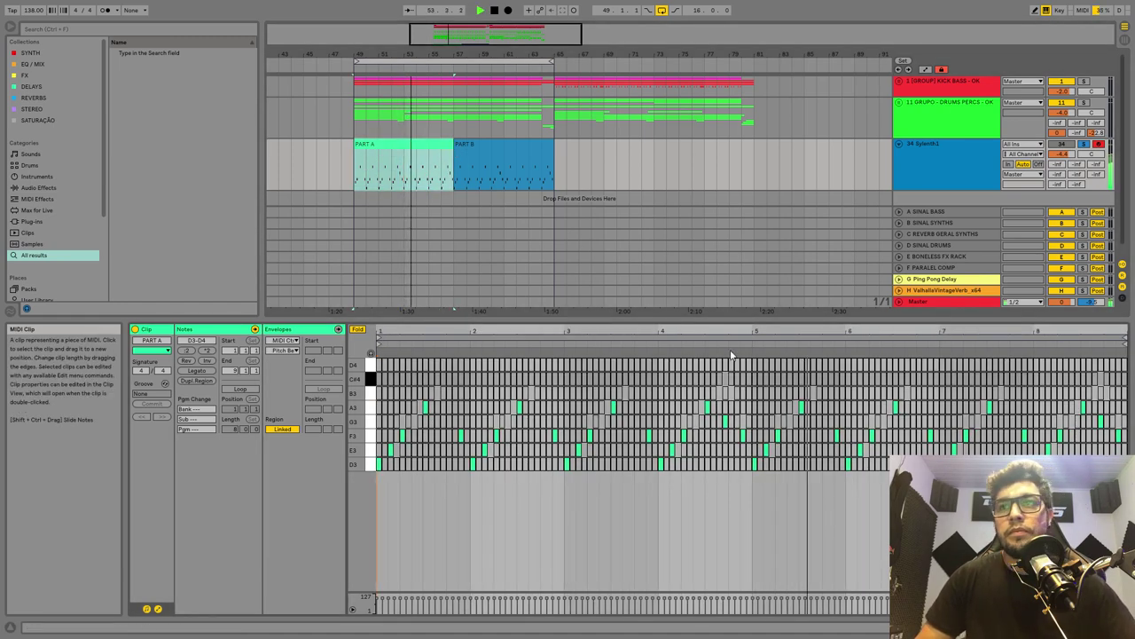
drag(1122, 331, 1124, 423)
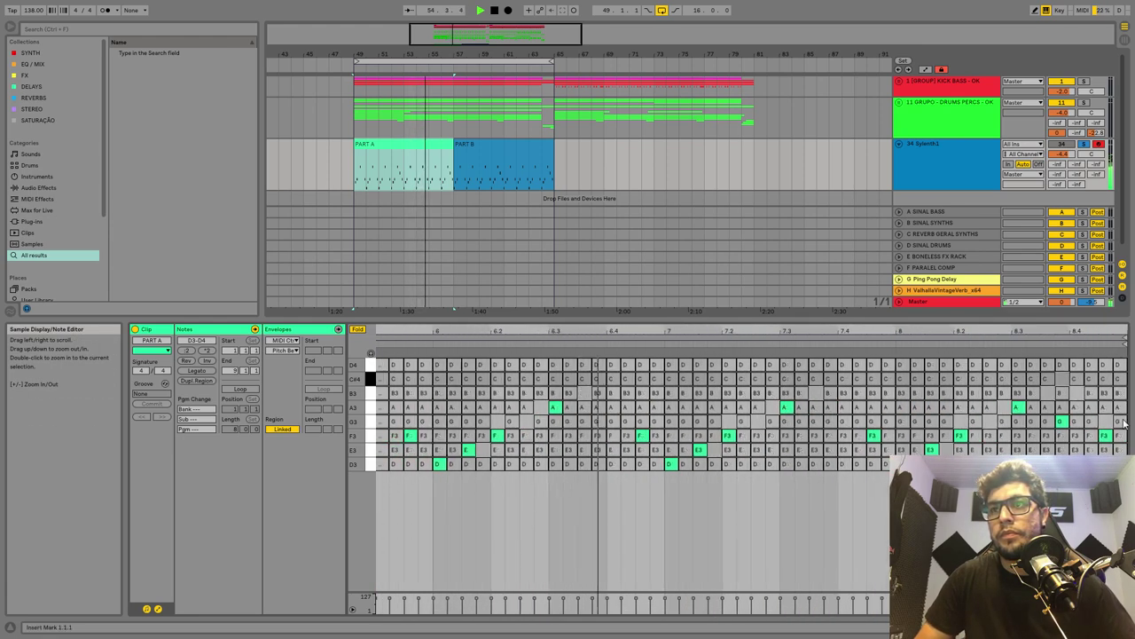
double_click(1104, 407)
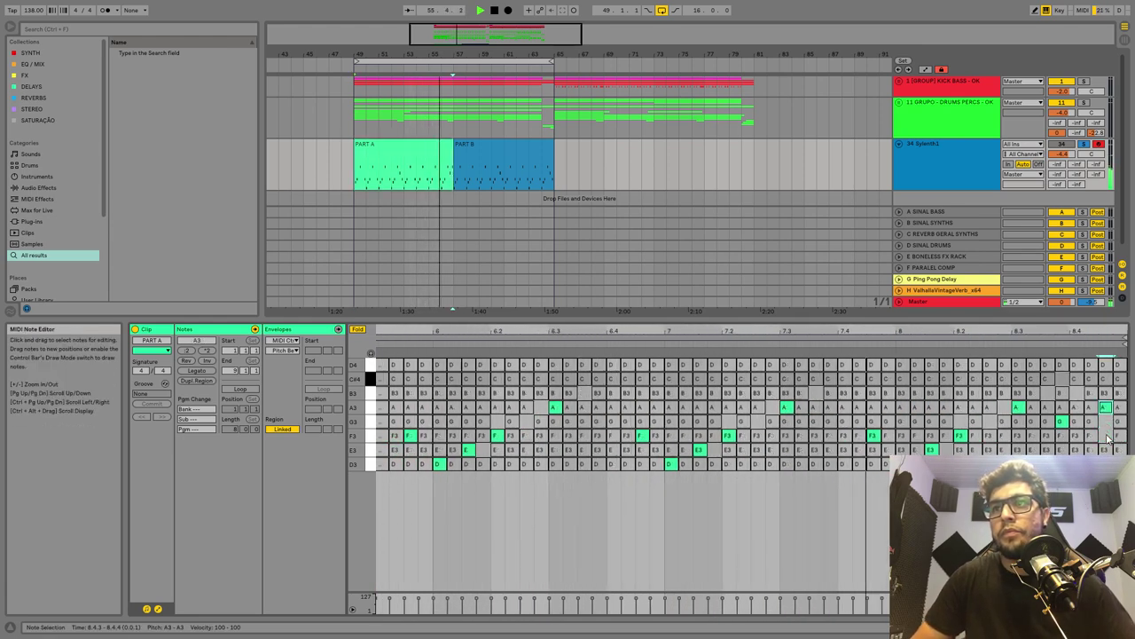
- Try PART A's last note at C#4 and return it to A3
key(Up)
key(Up)
key(Up)
key(Up)
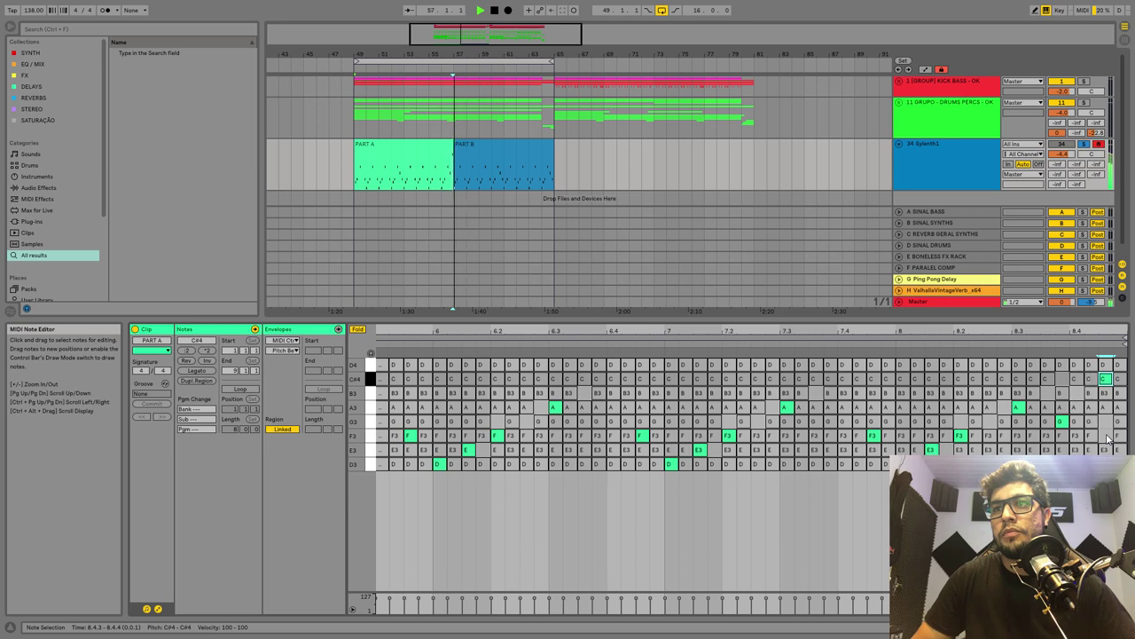
key(Down)
key(Down)
key(Down)
key(Down)
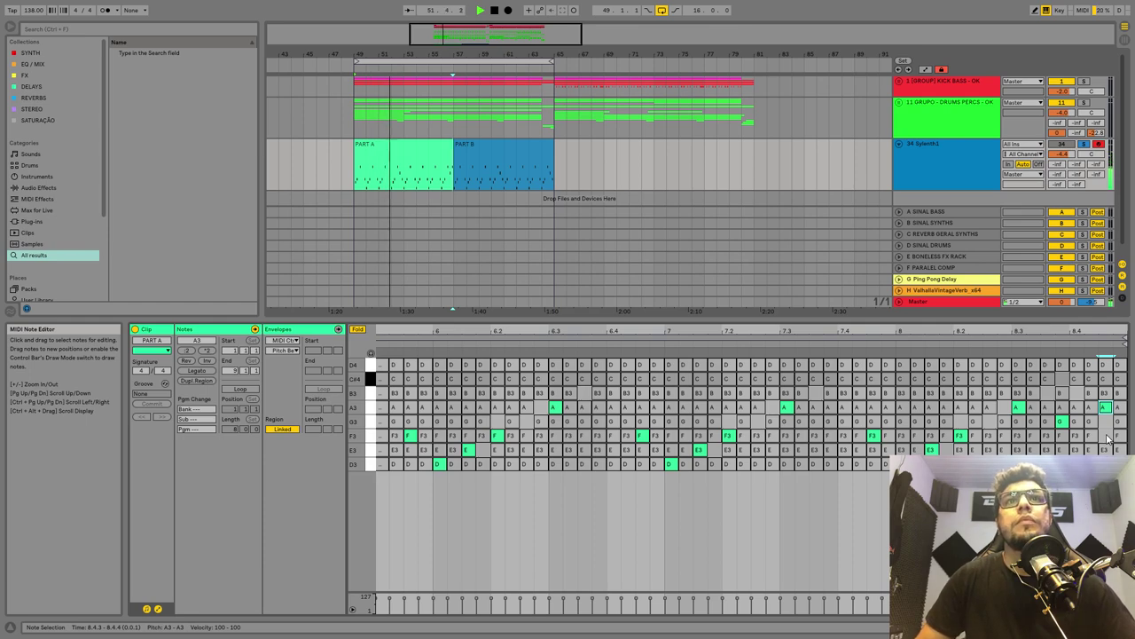
- Play the endings of PART A and PART B from bars 56 and 64 to compare the two variations
key(space)
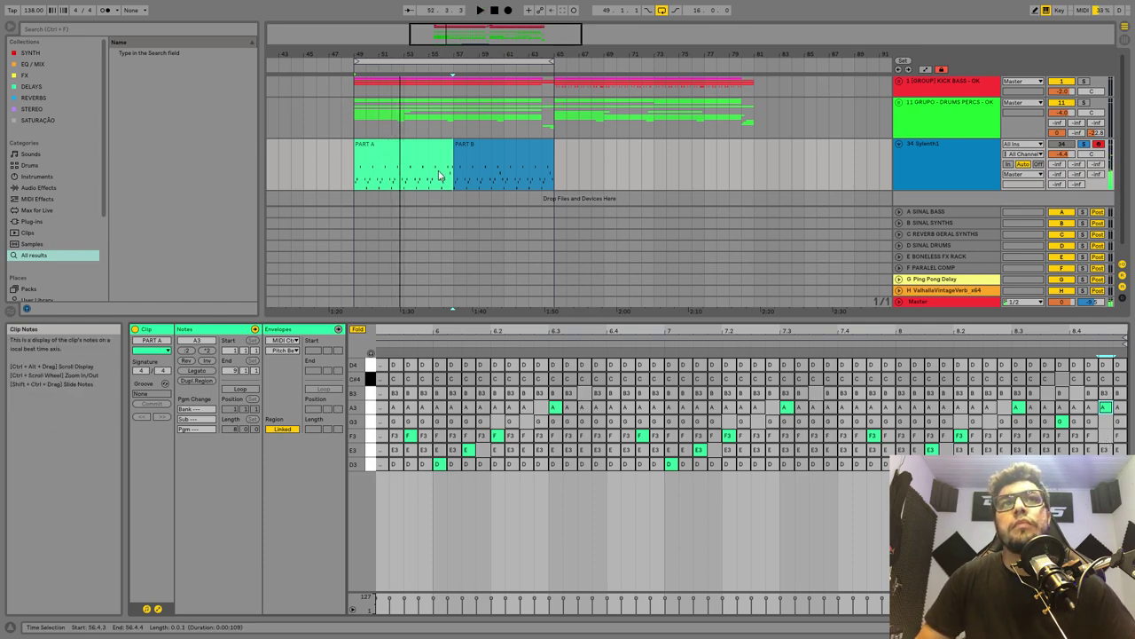
key(space)
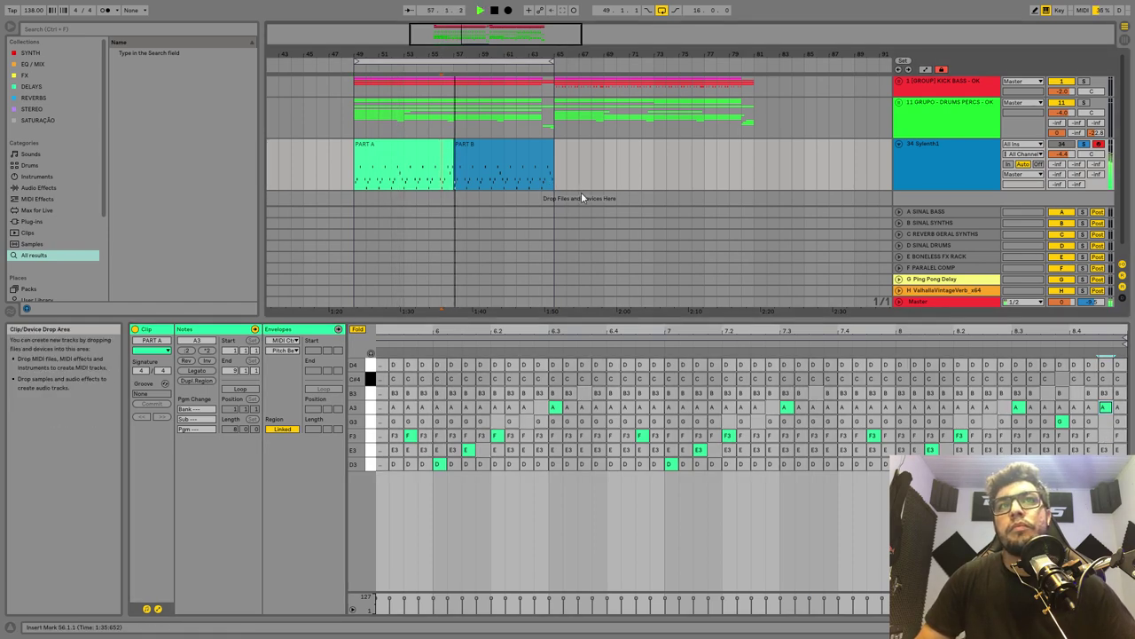
key(space)
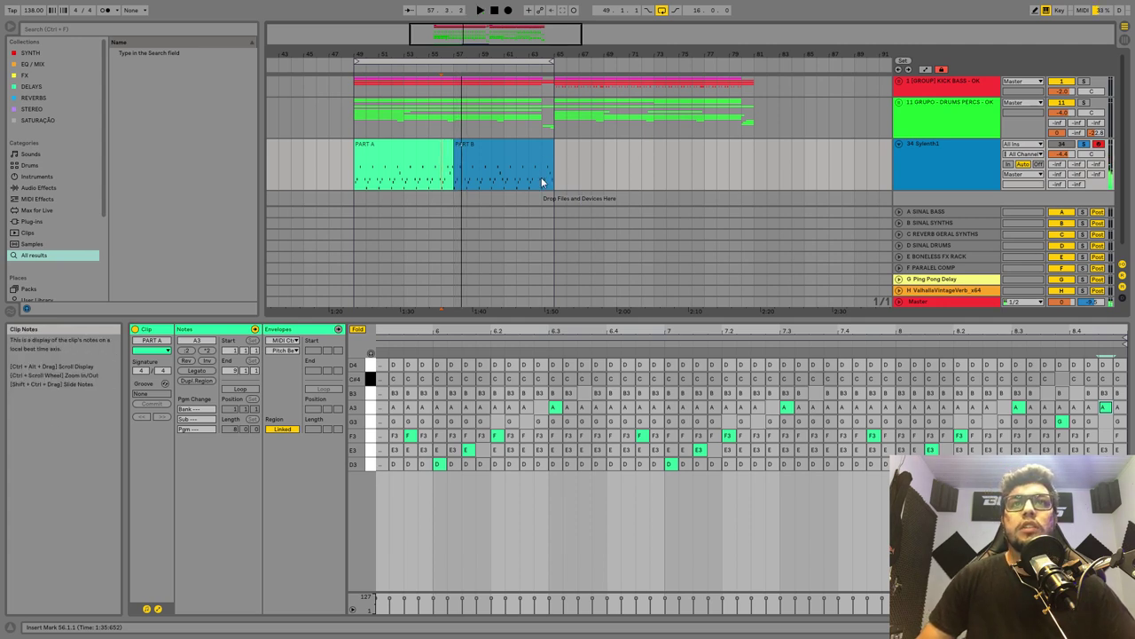
click(542, 181)
key(space)
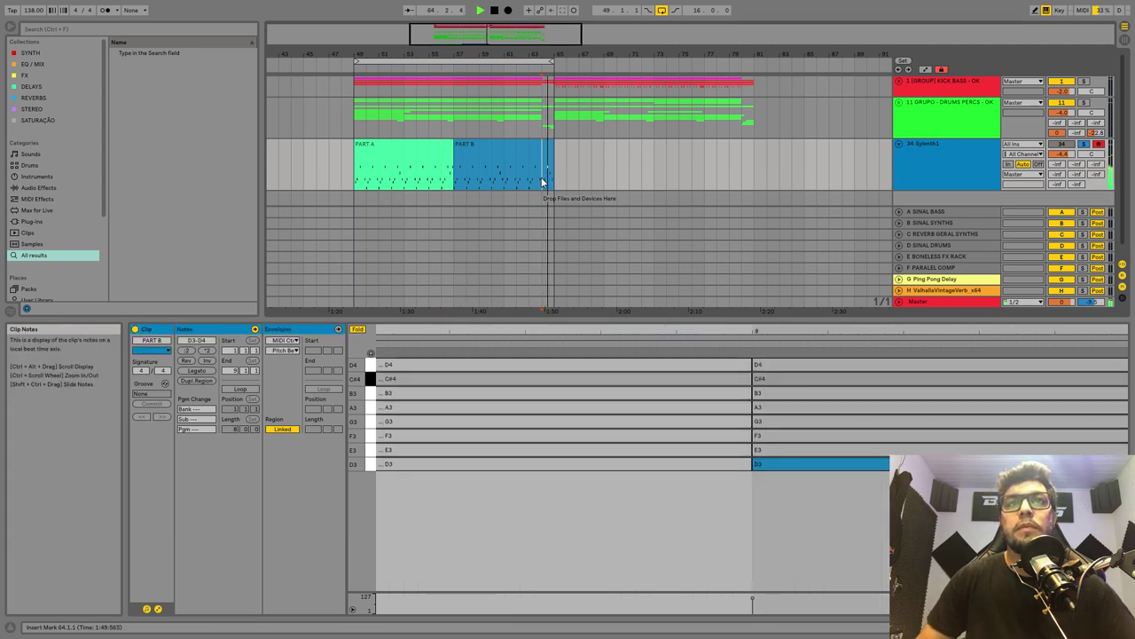
click(442, 180)
key(space)
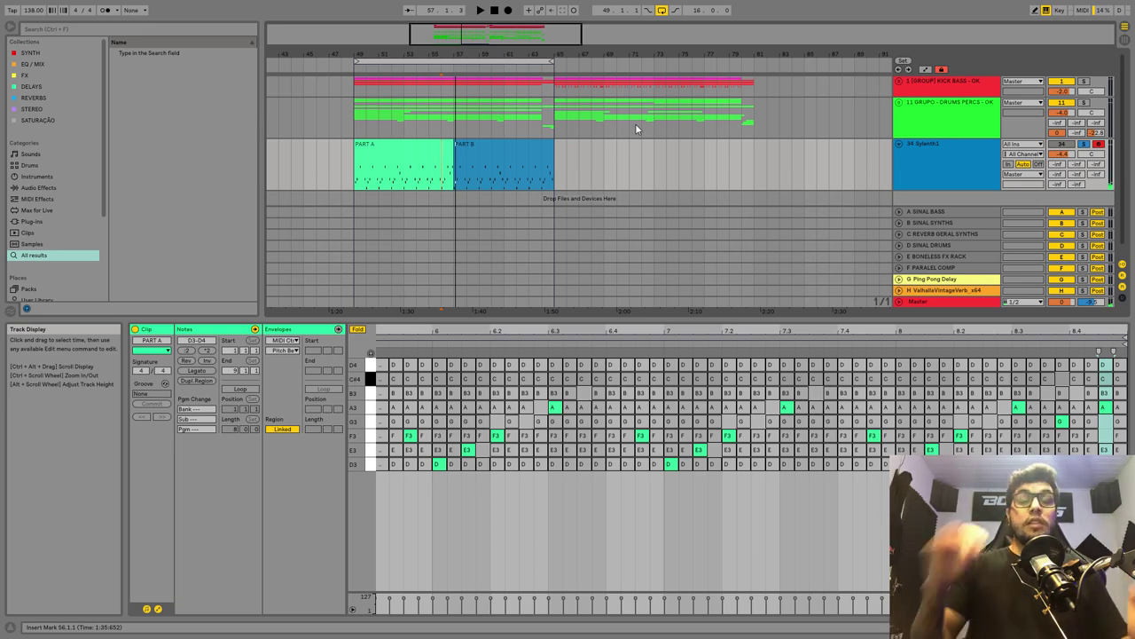
- Unsolo the Sylenth1 track and insert a new MIDI track directly below it
click(968, 182)
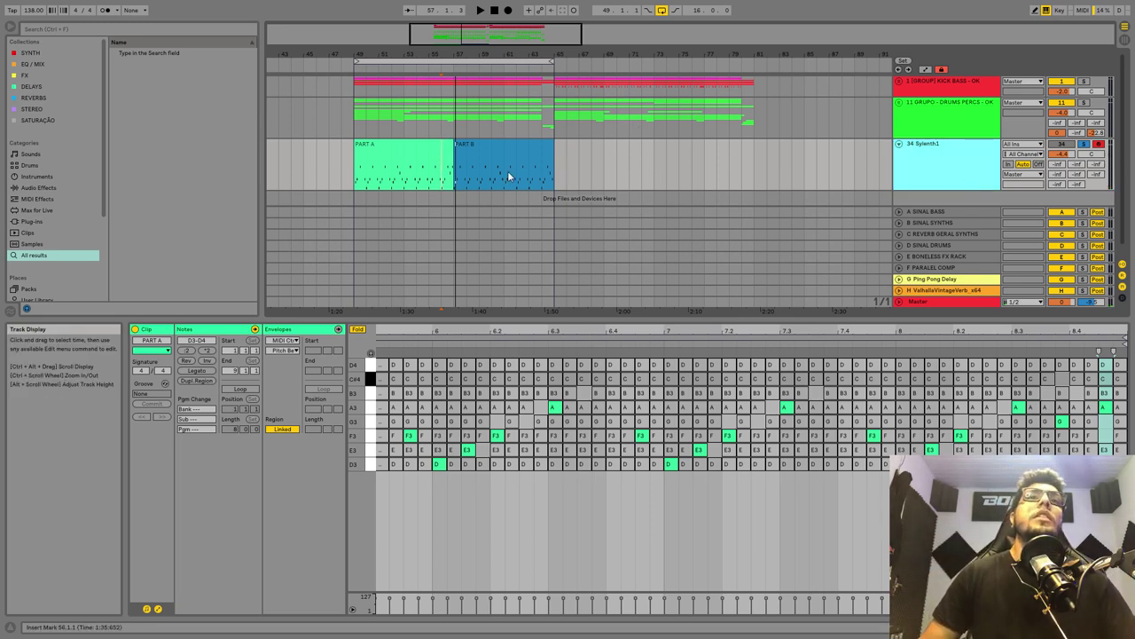
double_click(949, 160)
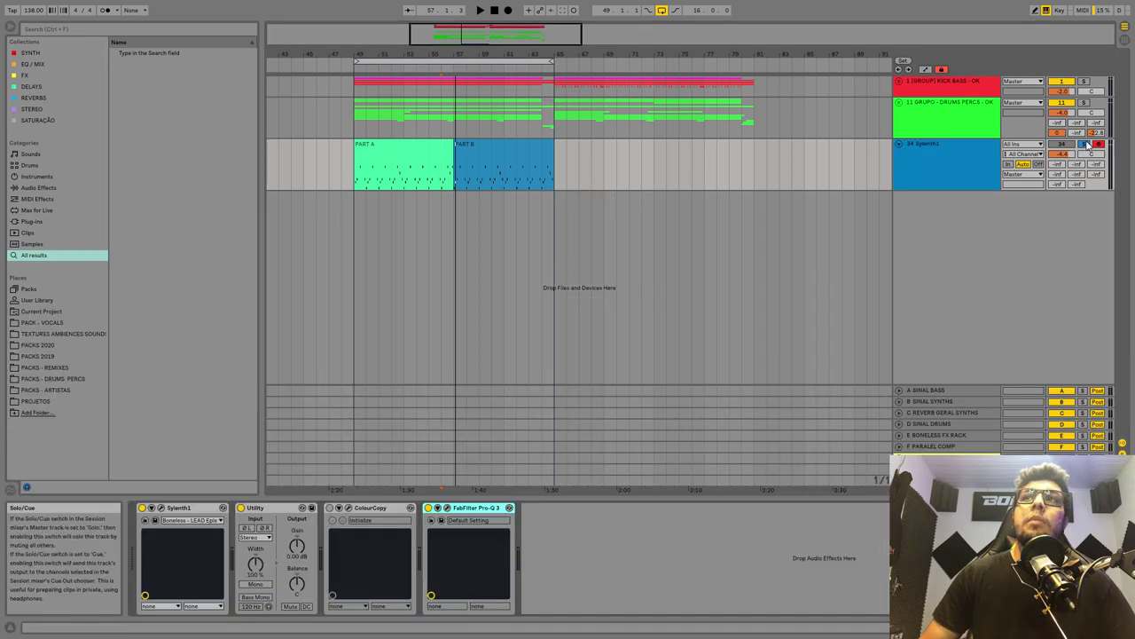
click(1086, 144)
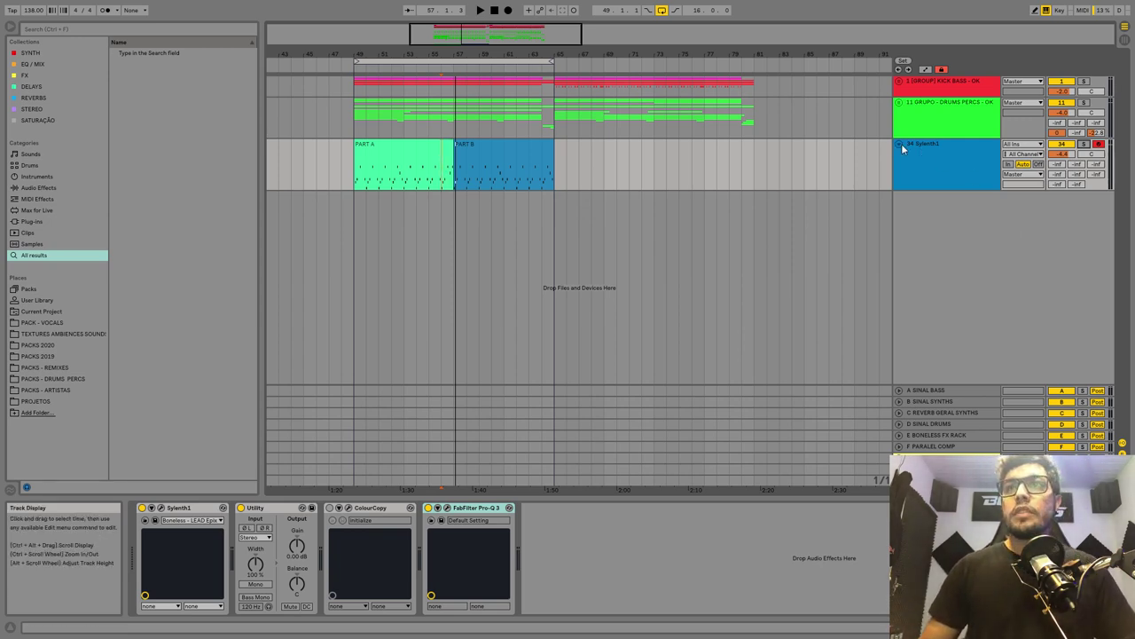
click(931, 125)
click(929, 167)
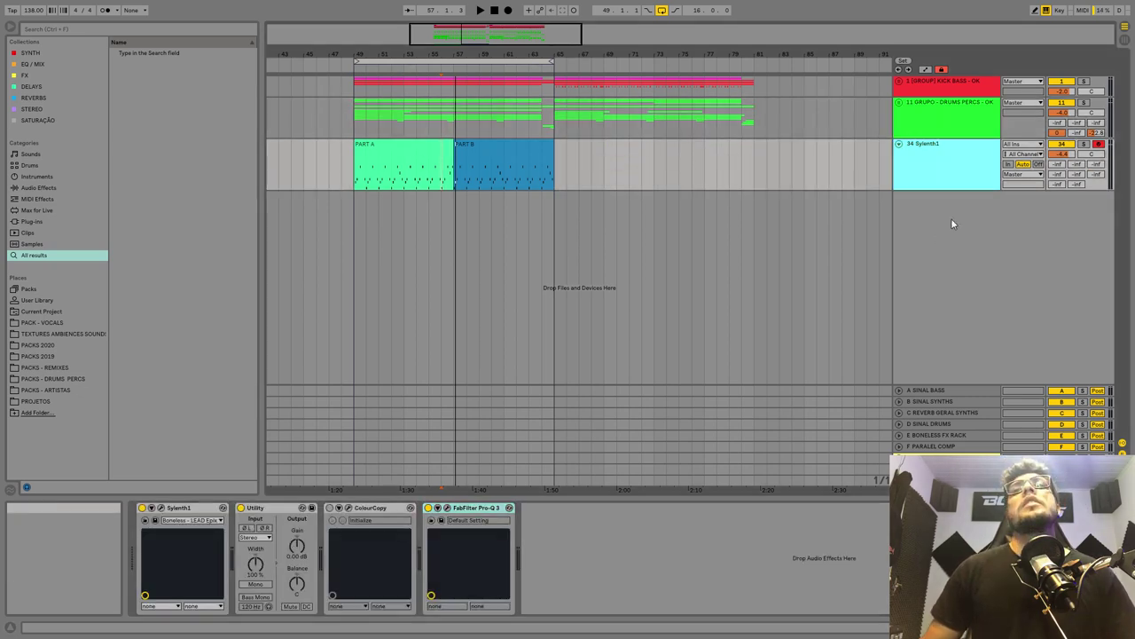
key(ctrl+shift+t)
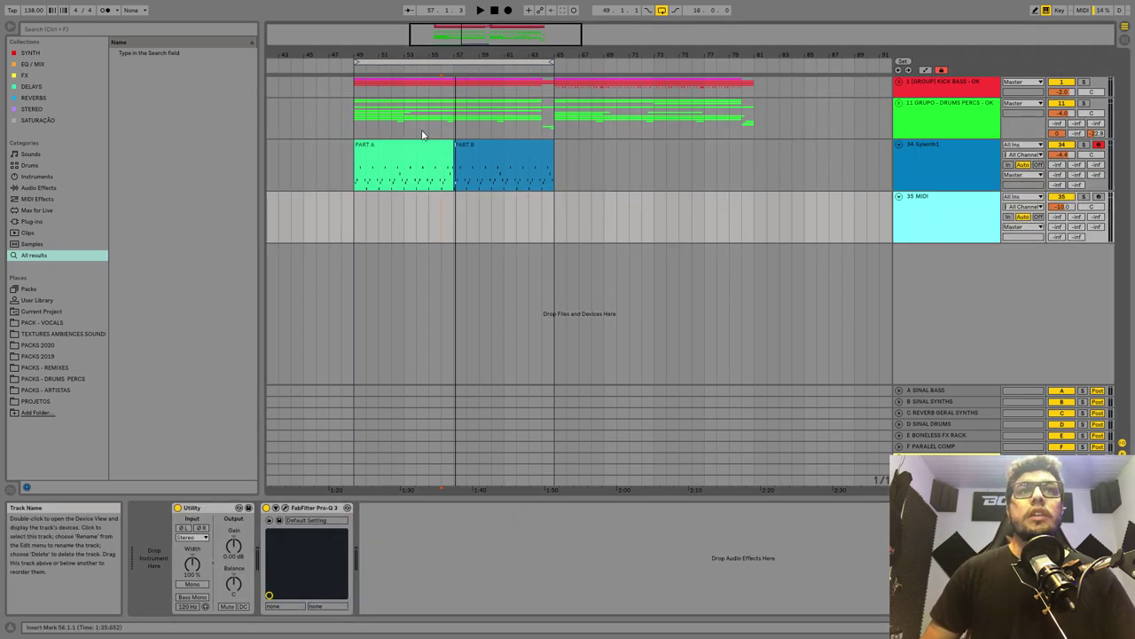
- Solo the Sylenth1 track again and open the PART A clip's notes for review
click(404, 150)
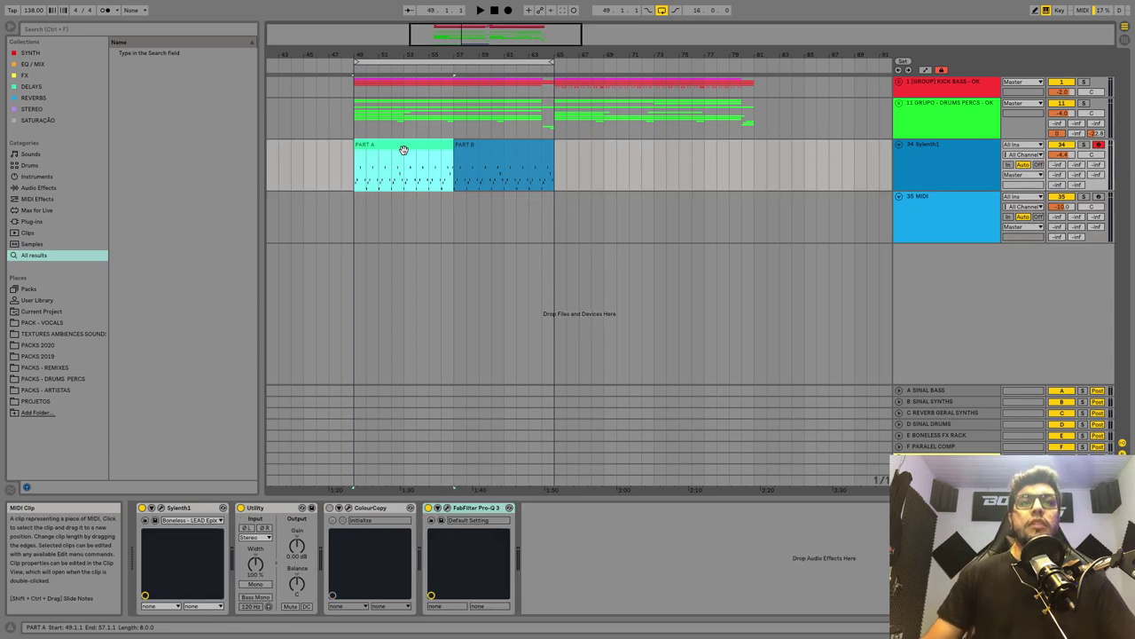
click(1082, 146)
click(932, 159)
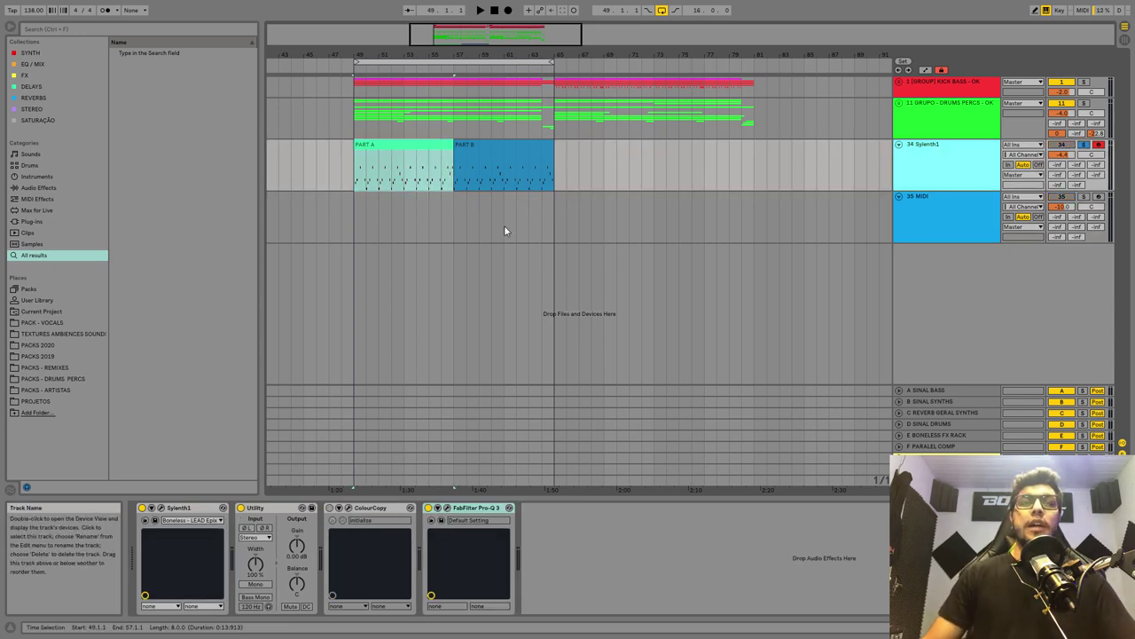
double_click(389, 154)
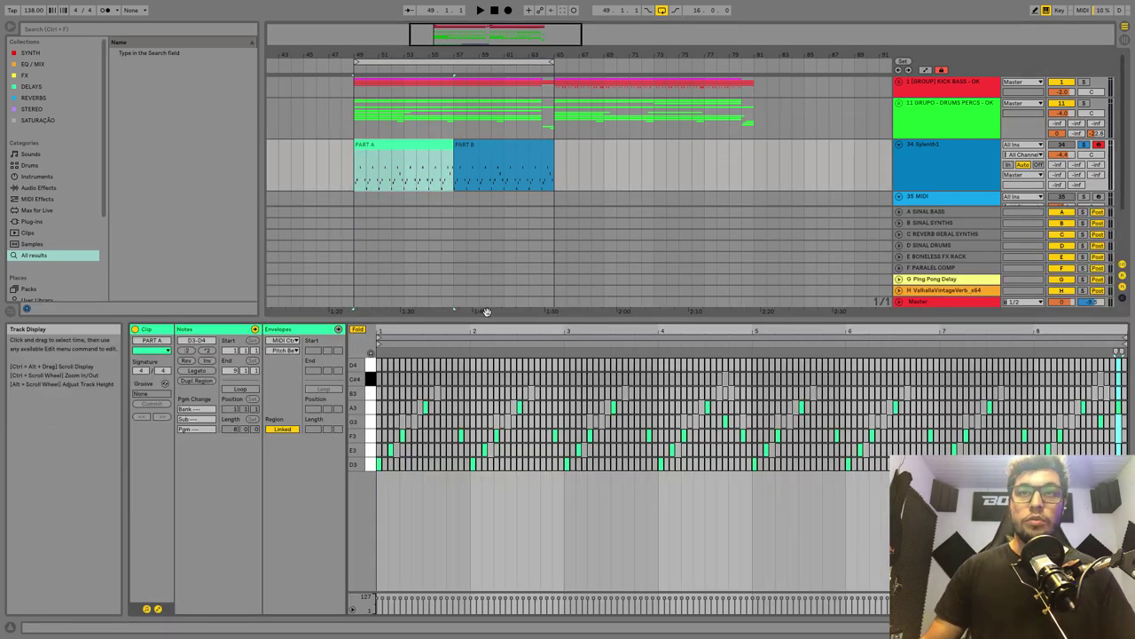
double_click(933, 171)
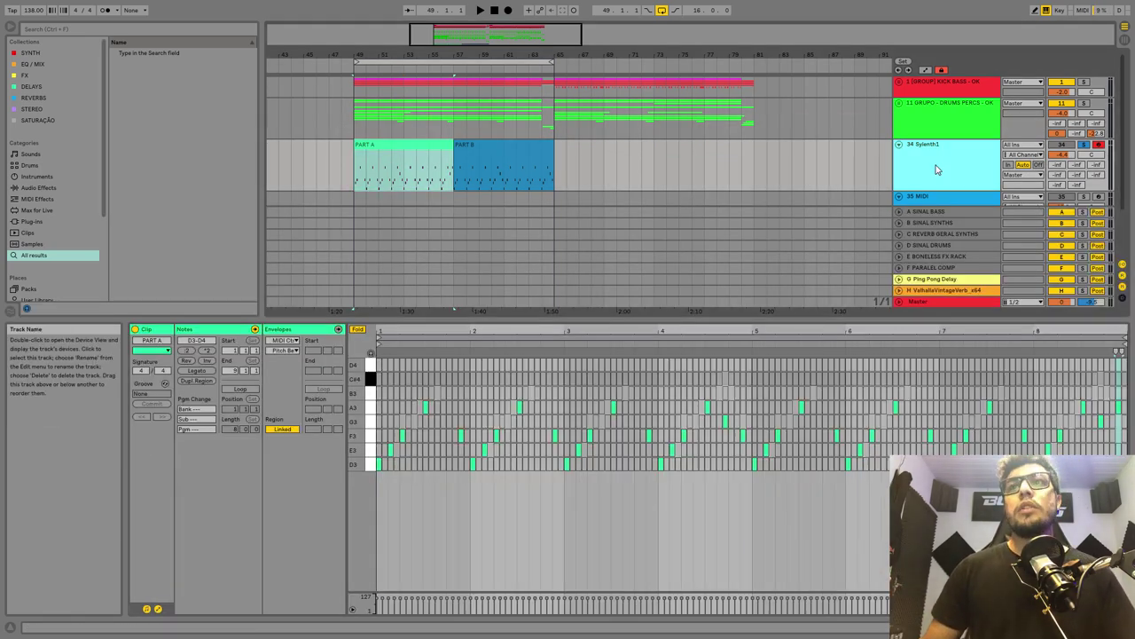
- Select the new MIDI track, set the playback start at bar 49 and briefly play the lead melody
click(951, 202)
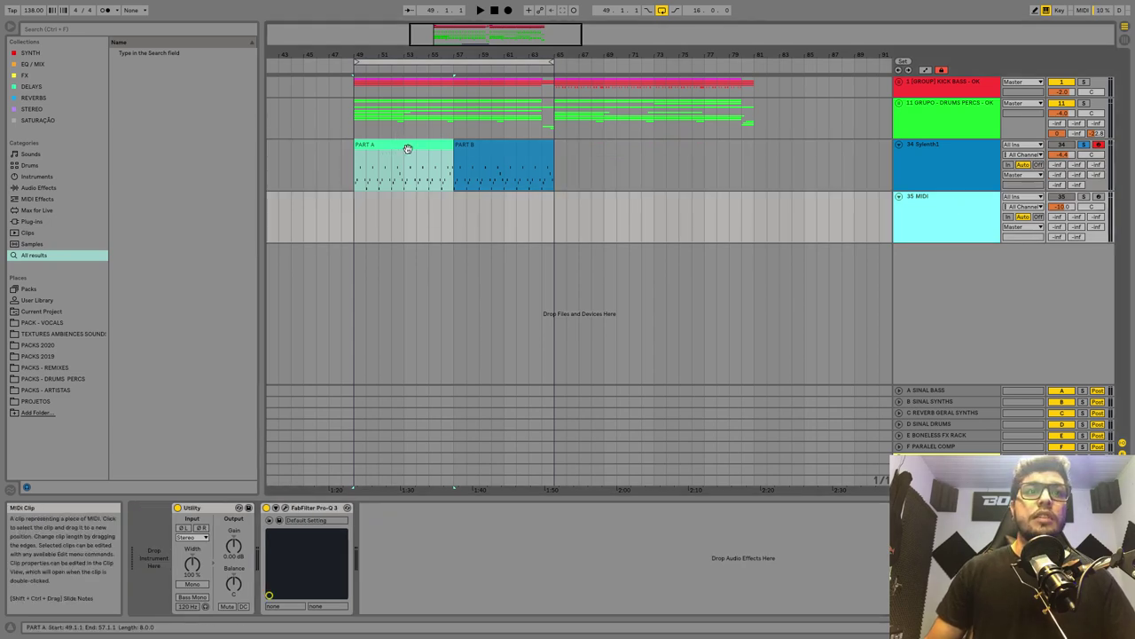
click(354, 218)
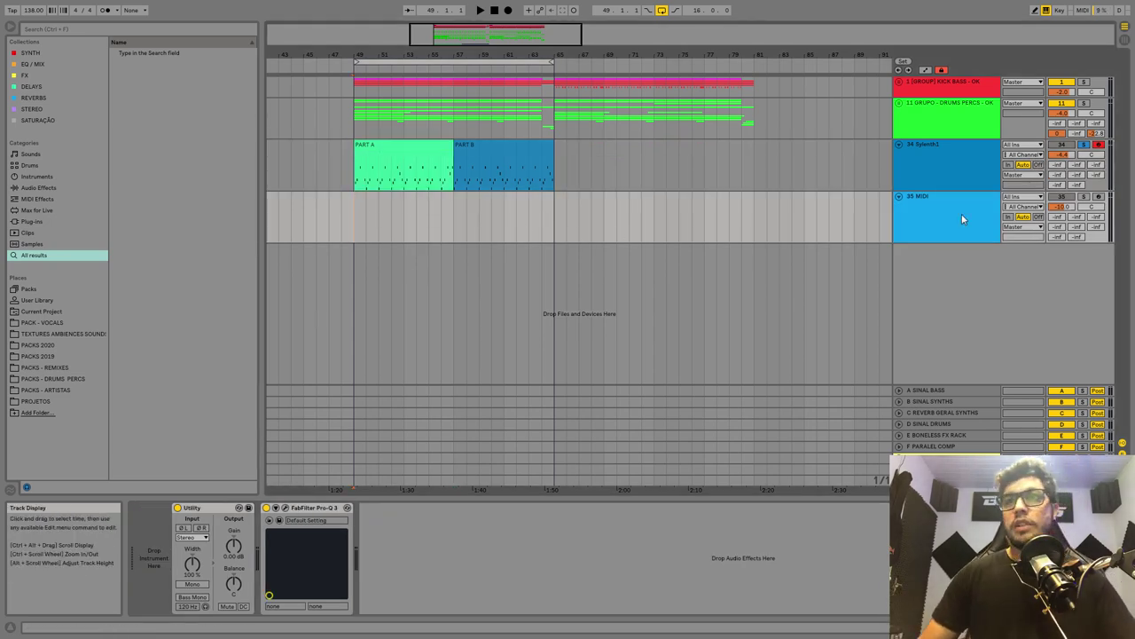
key(space)
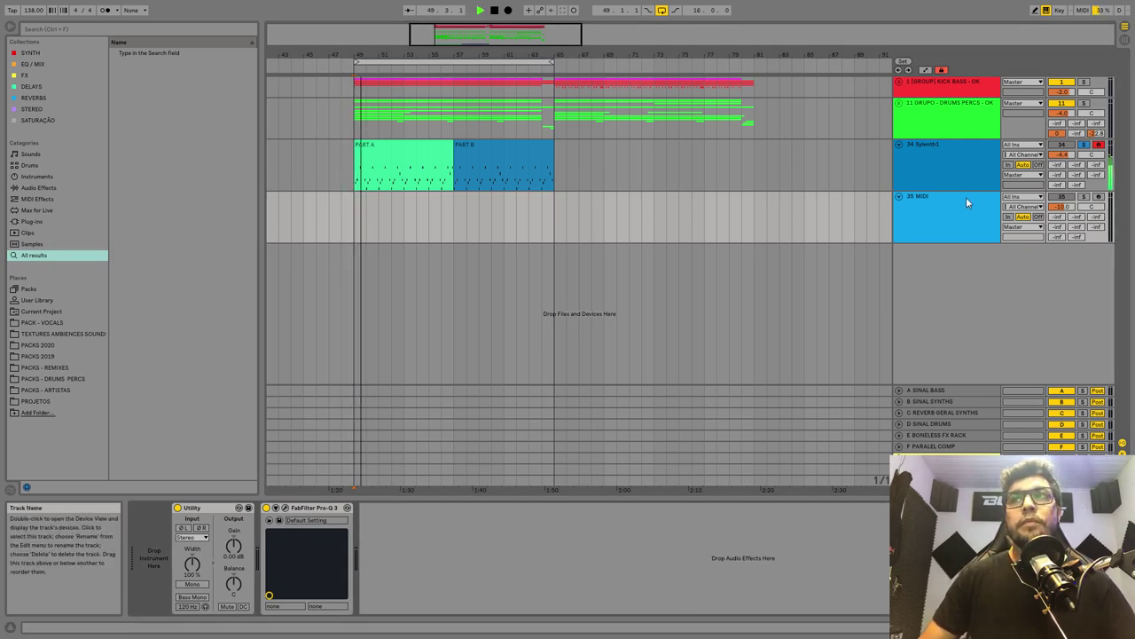
key(space)
- Load Sylenth1 from the SYNTH collection onto the new MIDI track
click(47, 29)
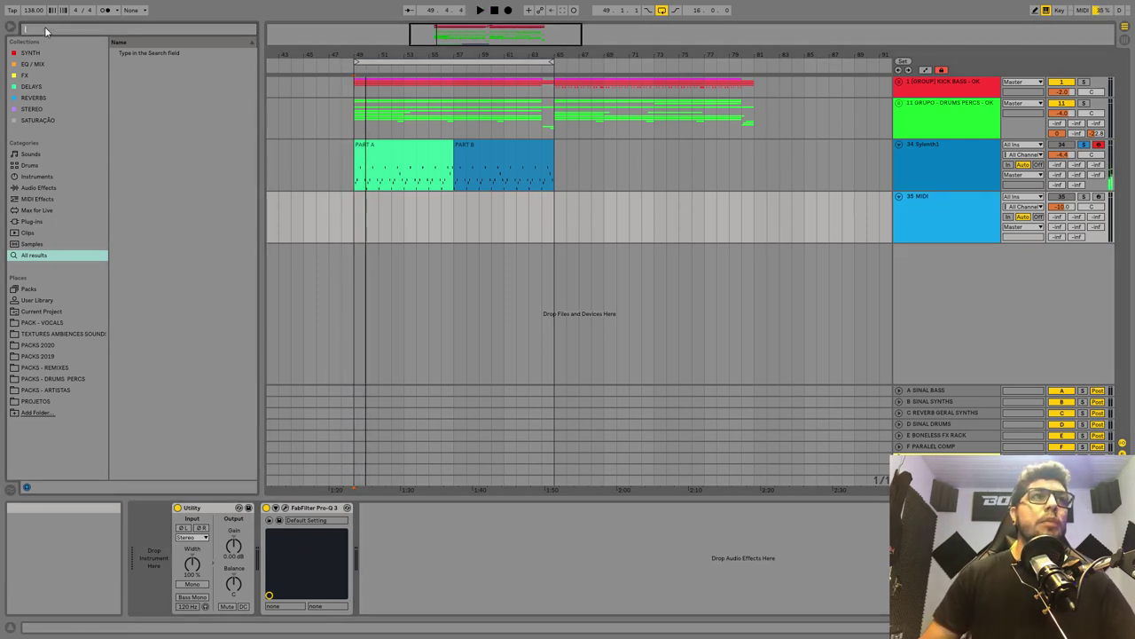
text(sy)
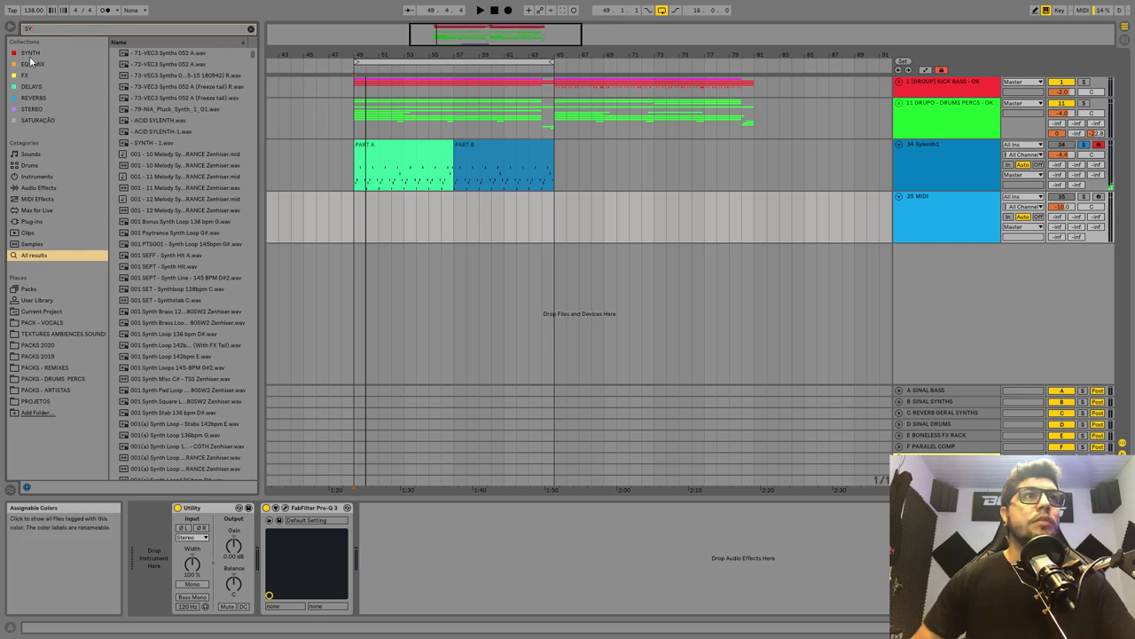
click(30, 53)
double_click(149, 54)
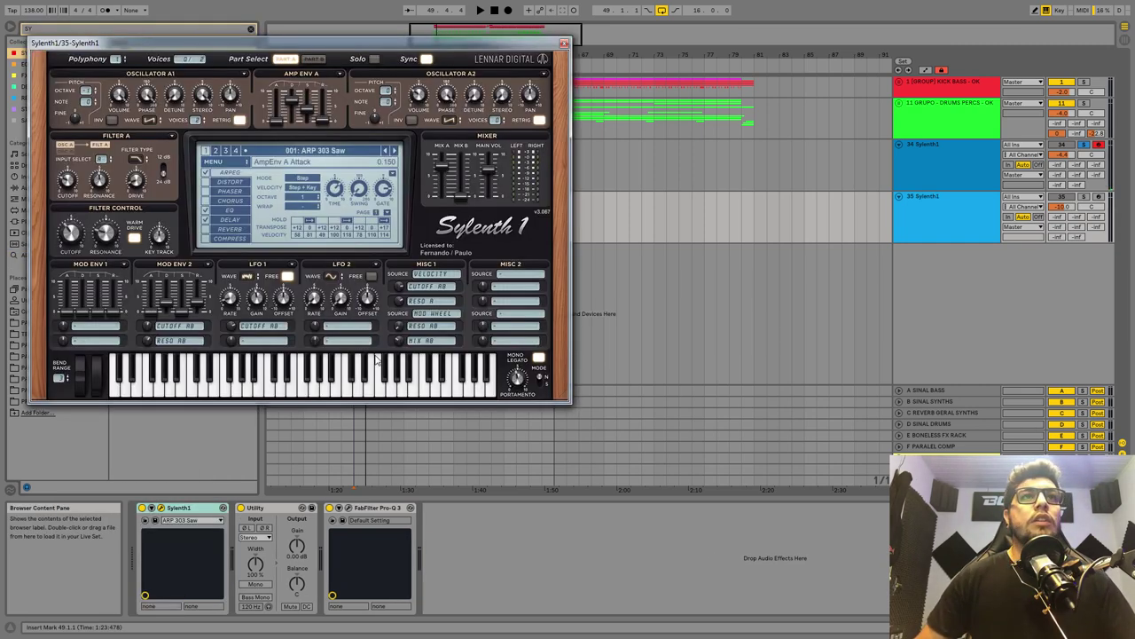
- Load the bank of Boneless presets in Sylenth1 and choose preset 012: [PAD] - CLASSIC SAW
click(226, 163)
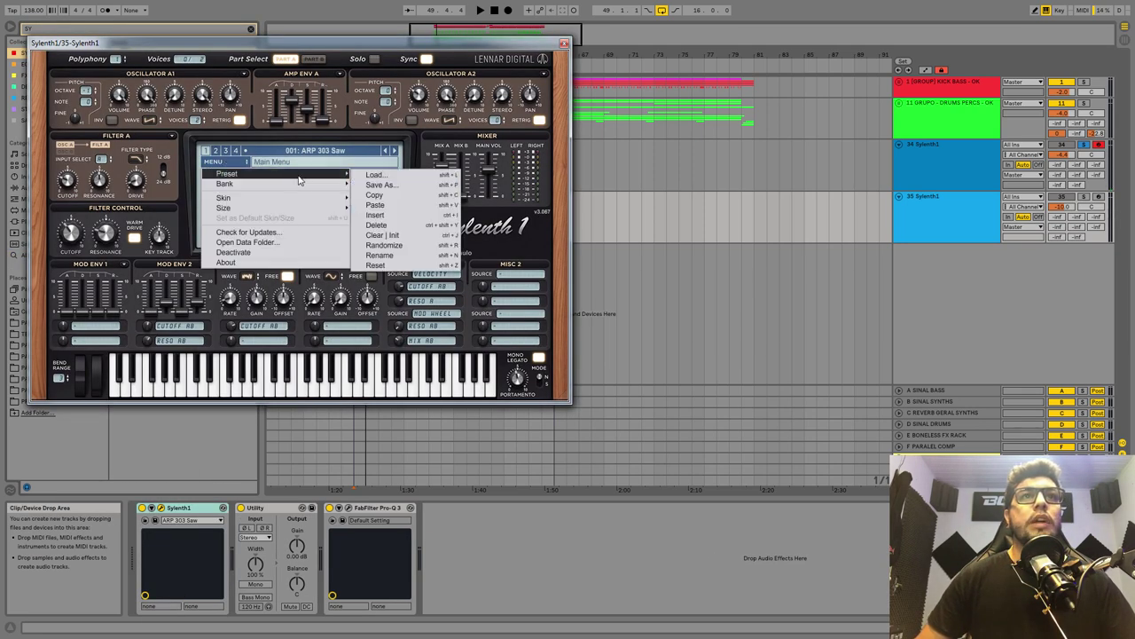
mouse_move(309, 187)
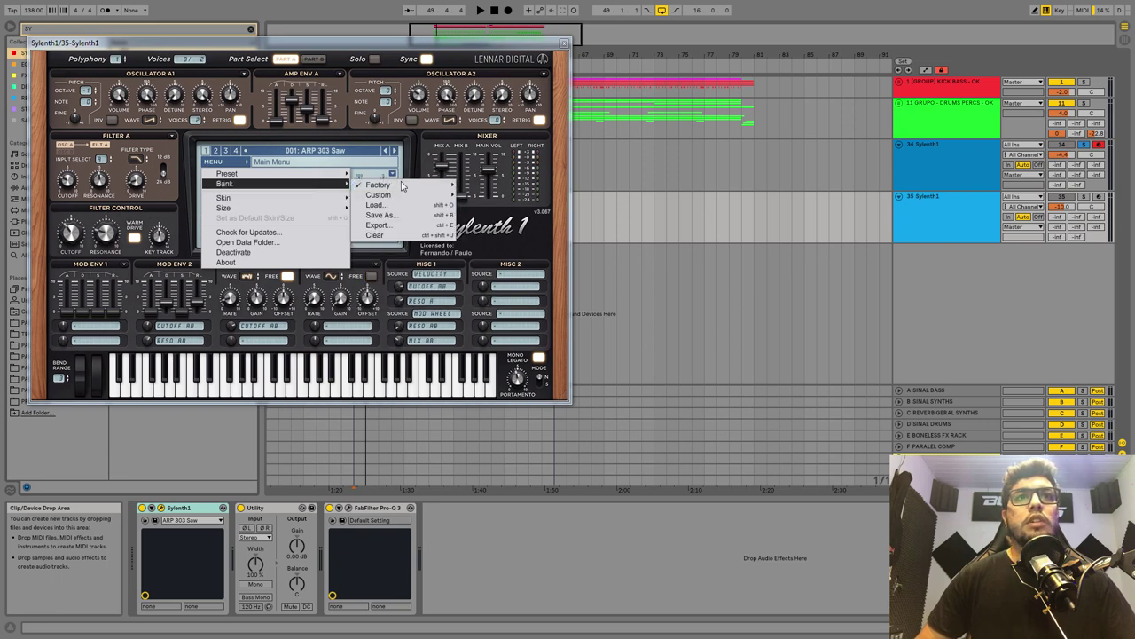
mouse_move(408, 185)
click(513, 186)
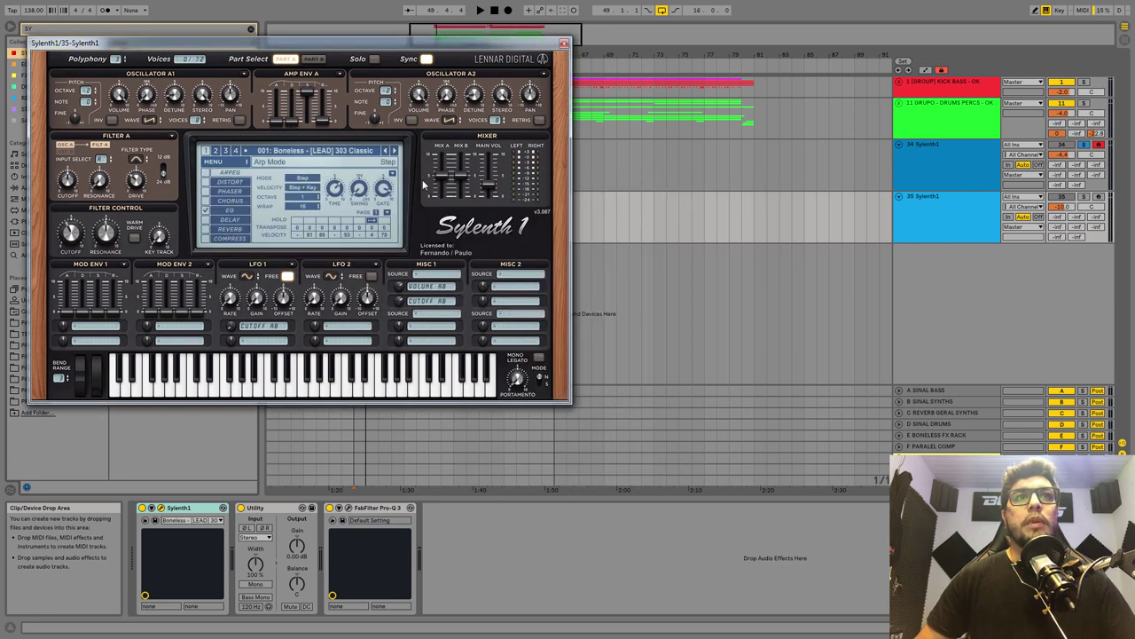
click(296, 152)
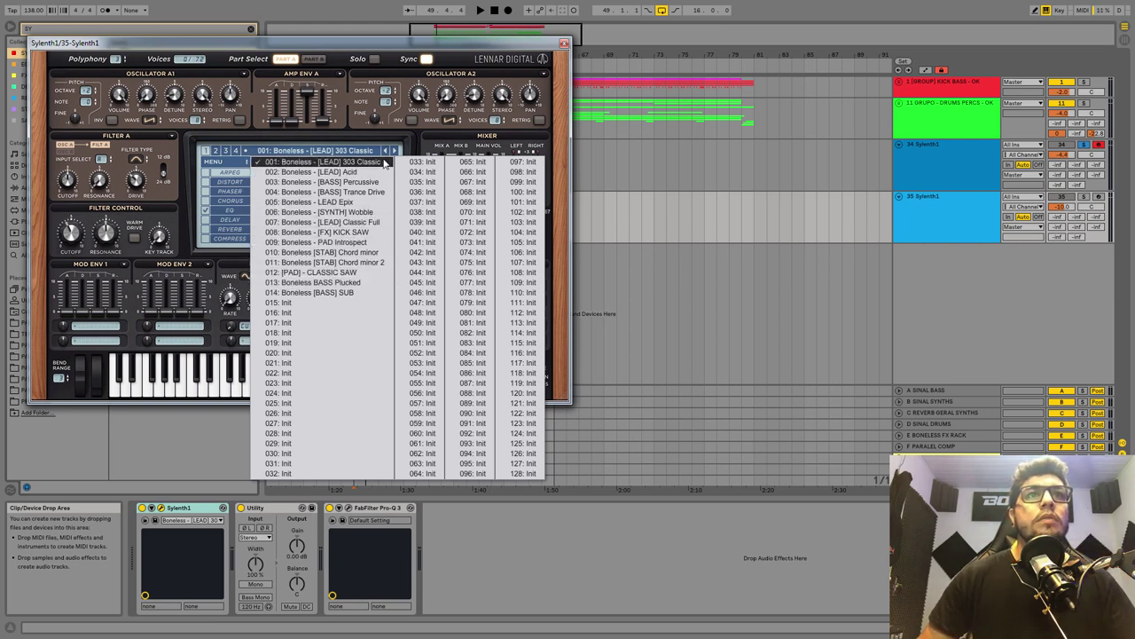
click(373, 272)
- Arm the new Sylenth1 track, audition the pad sound with a few notes and close the plug-in window
click(1098, 197)
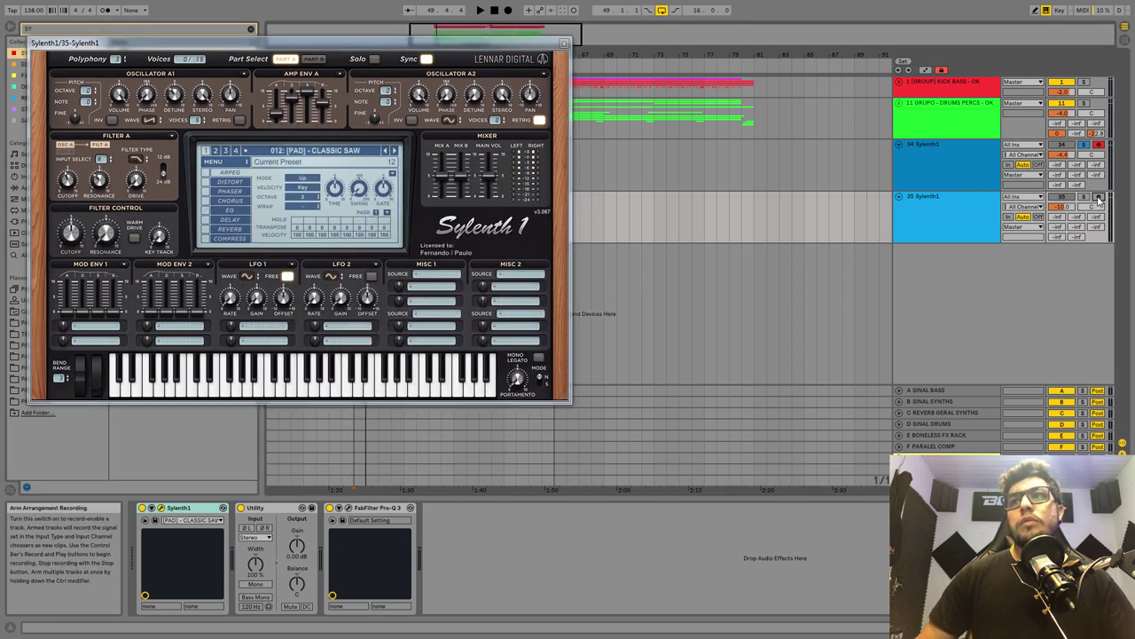
key(a)
key(m)
key(a)
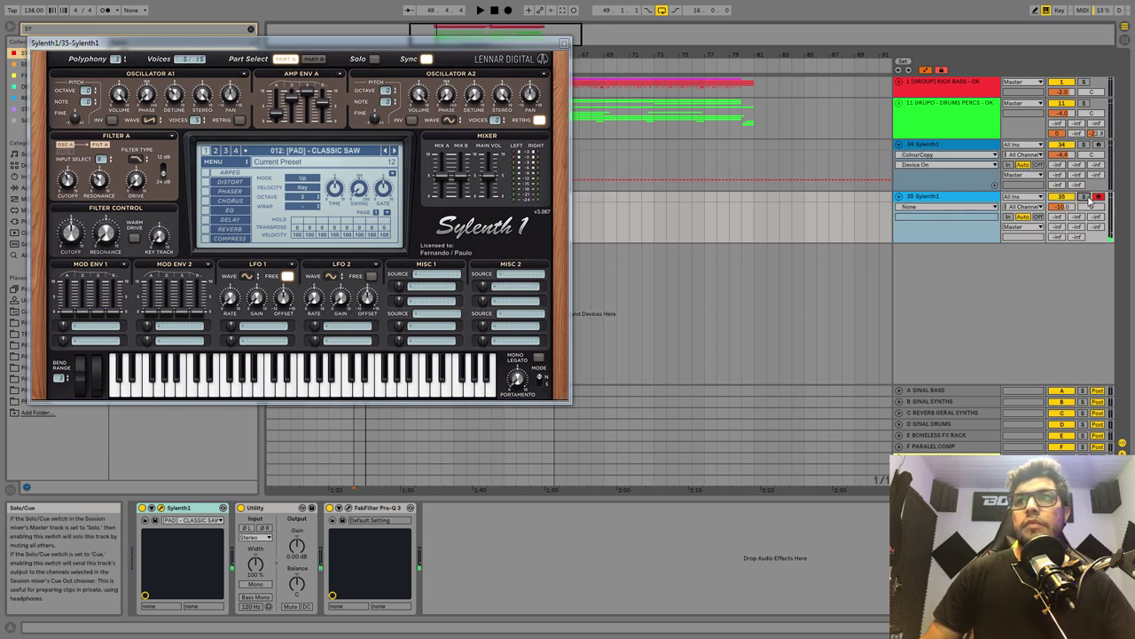
key(a)
key(s)
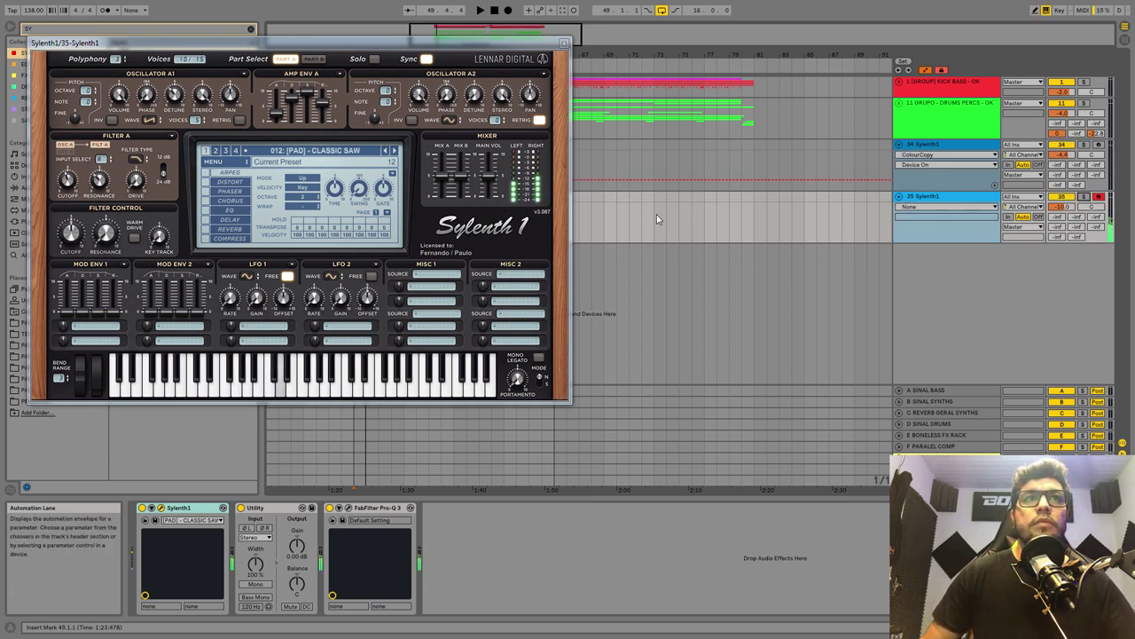
click(564, 43)
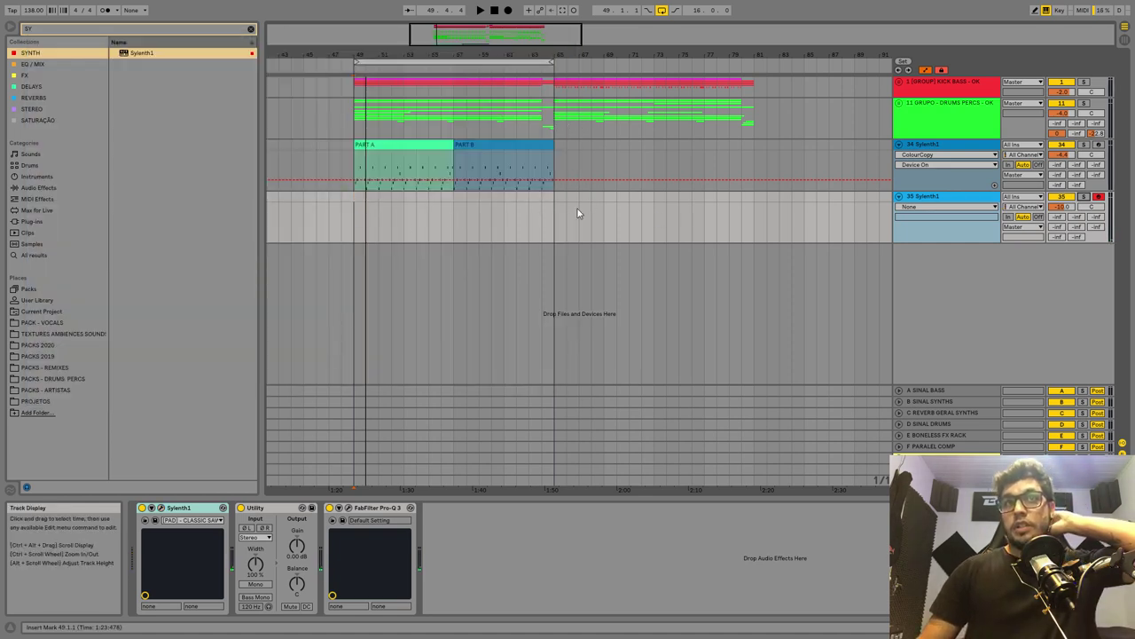
- Create an empty 16-bar MIDI clip on the pad track from bar 49 to 65 and open its note editor
drag(542, 217, 354, 226)
drag(548, 222, 354, 224)
key(ctrl+shift+m)
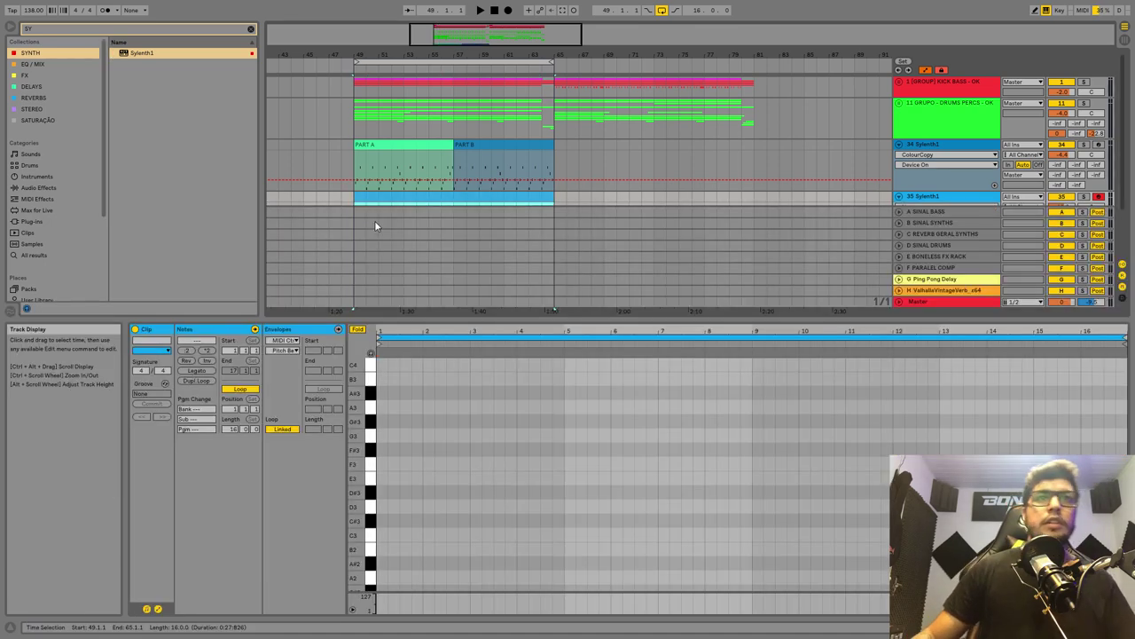
scroll(904, 197, down, 1)
double_click(944, 162)
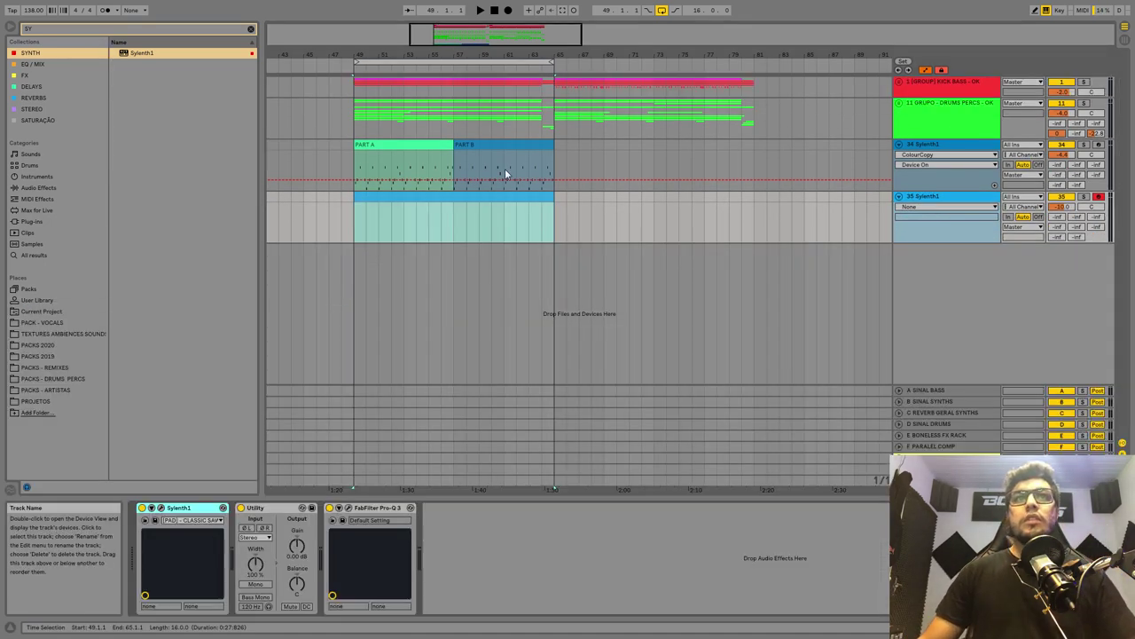
click(497, 199)
double_click(498, 202)
- Switch to the Chords & Scales page in Chrome, look up the common D minor chord and return to Live
key(alt+Tab)
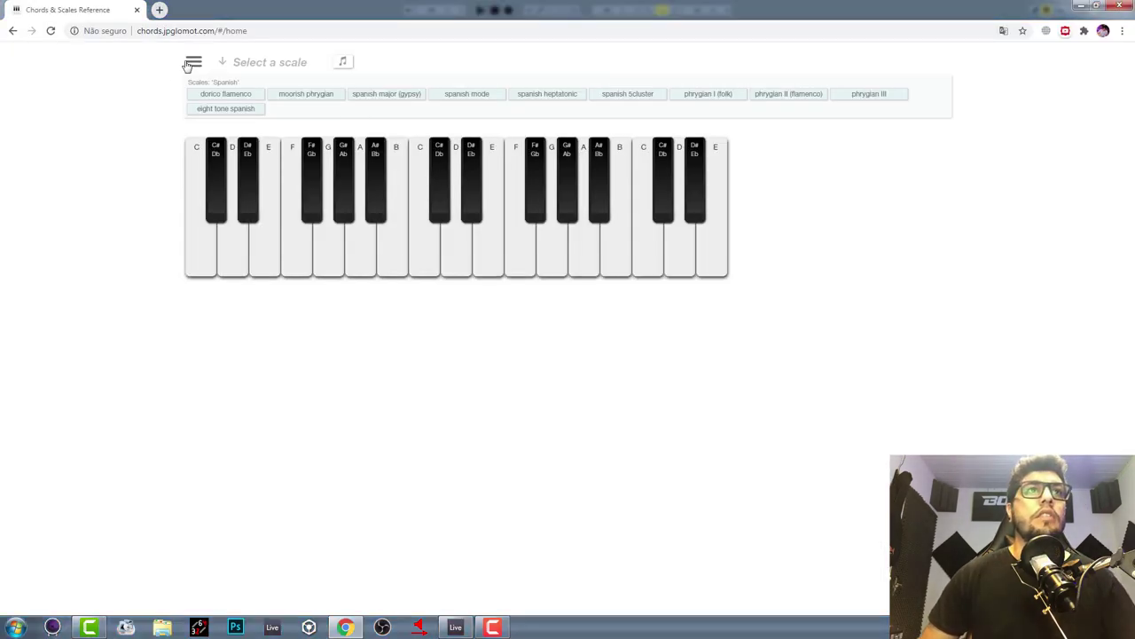
click(190, 62)
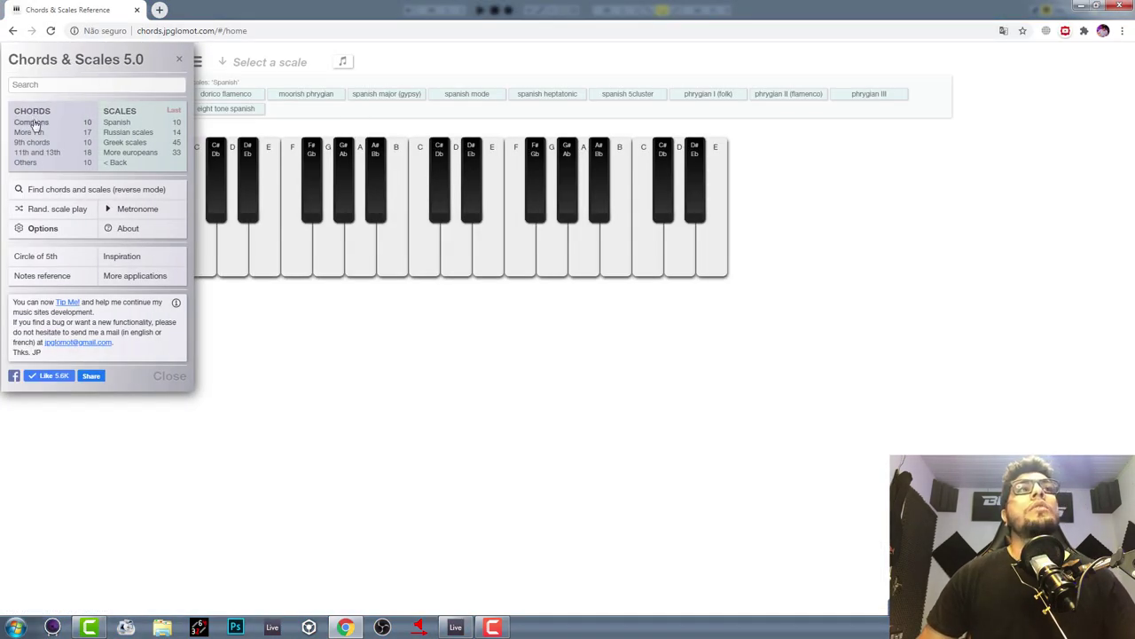
click(37, 124)
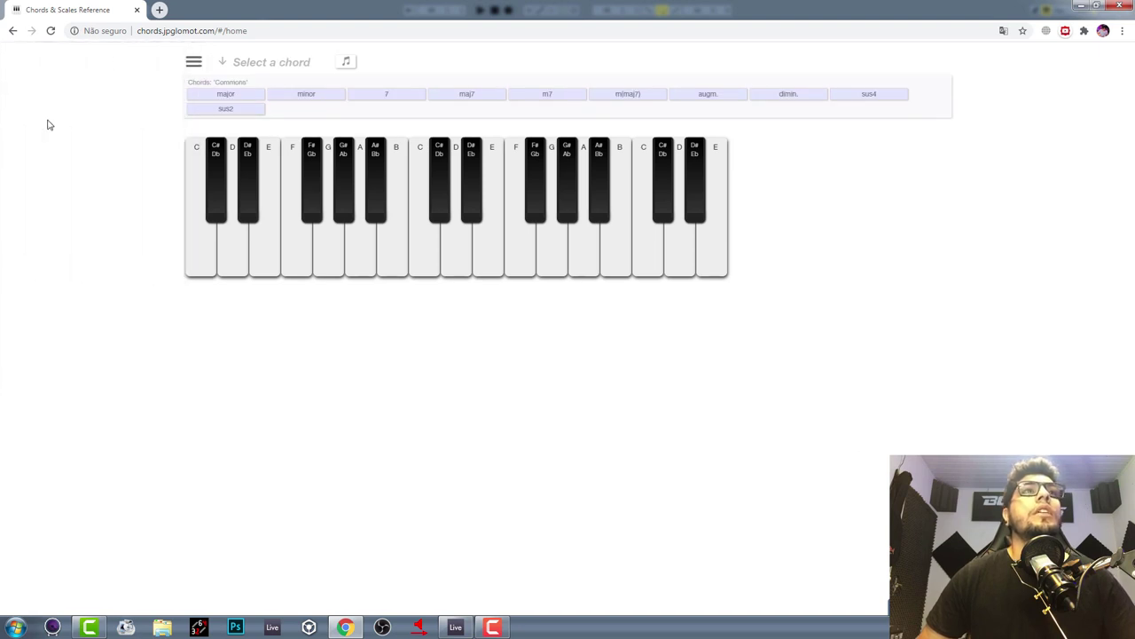
click(331, 96)
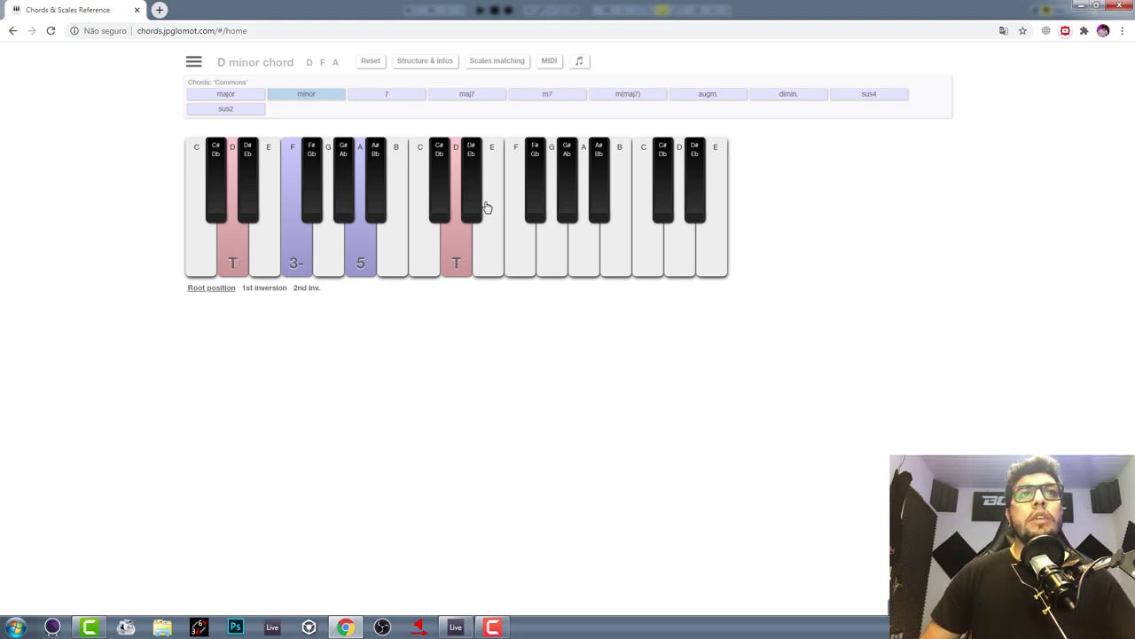
key(alt+Tab)
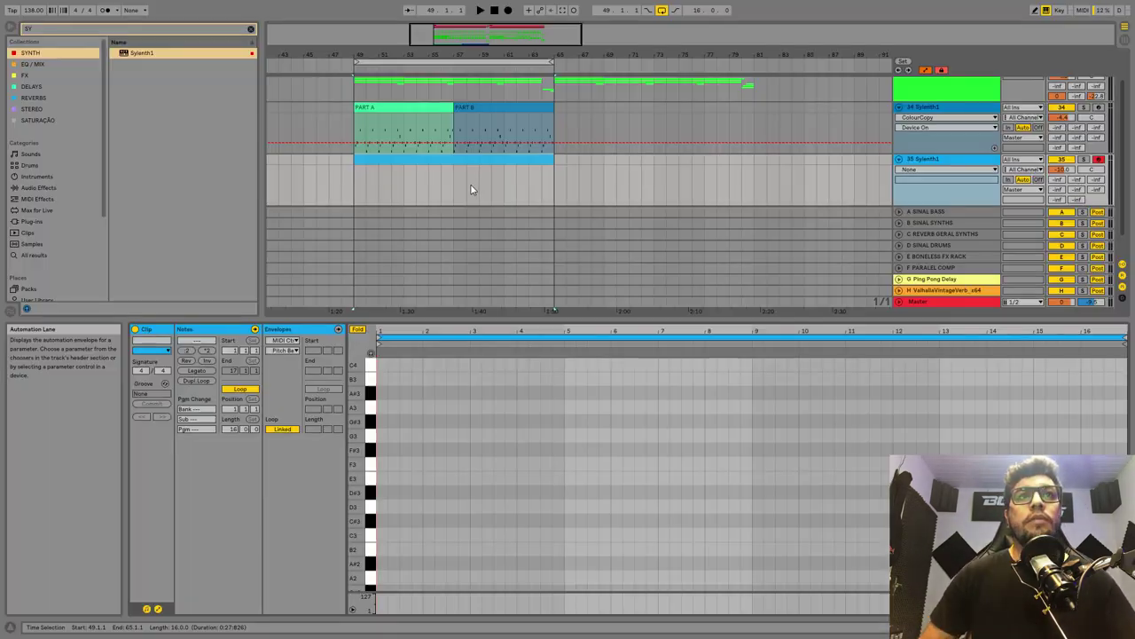
- Add a D minor chord of D3, F3 and A3 at bar 1 and lengthen all three notes across the 16-bar clip
double_click(380, 506)
double_click(382, 465)
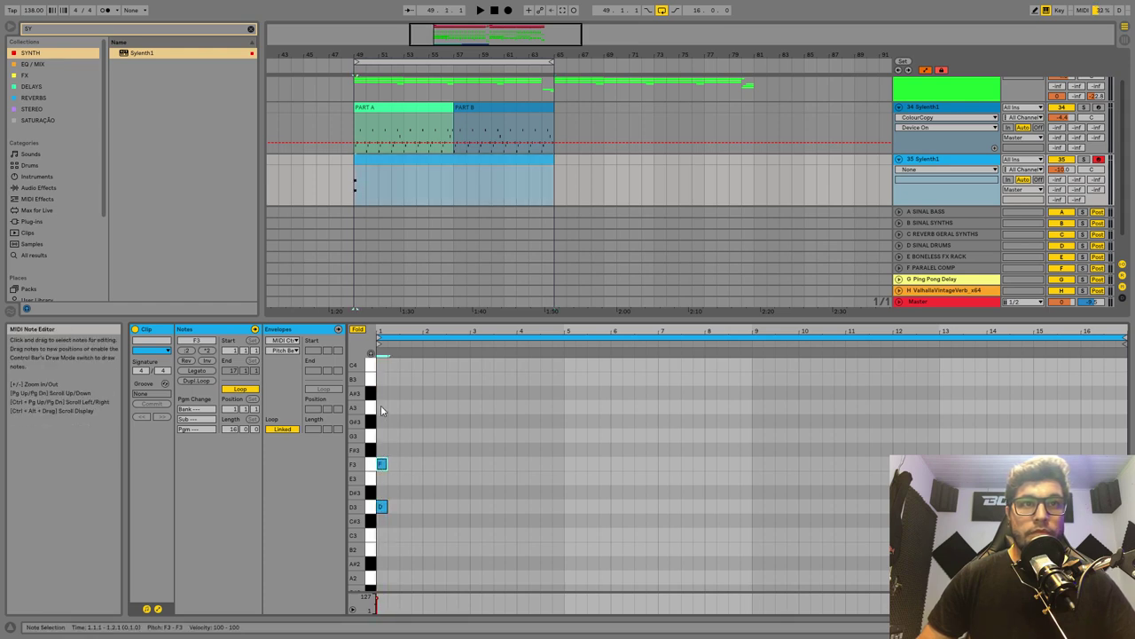
double_click(382, 408)
drag(395, 395, 383, 514)
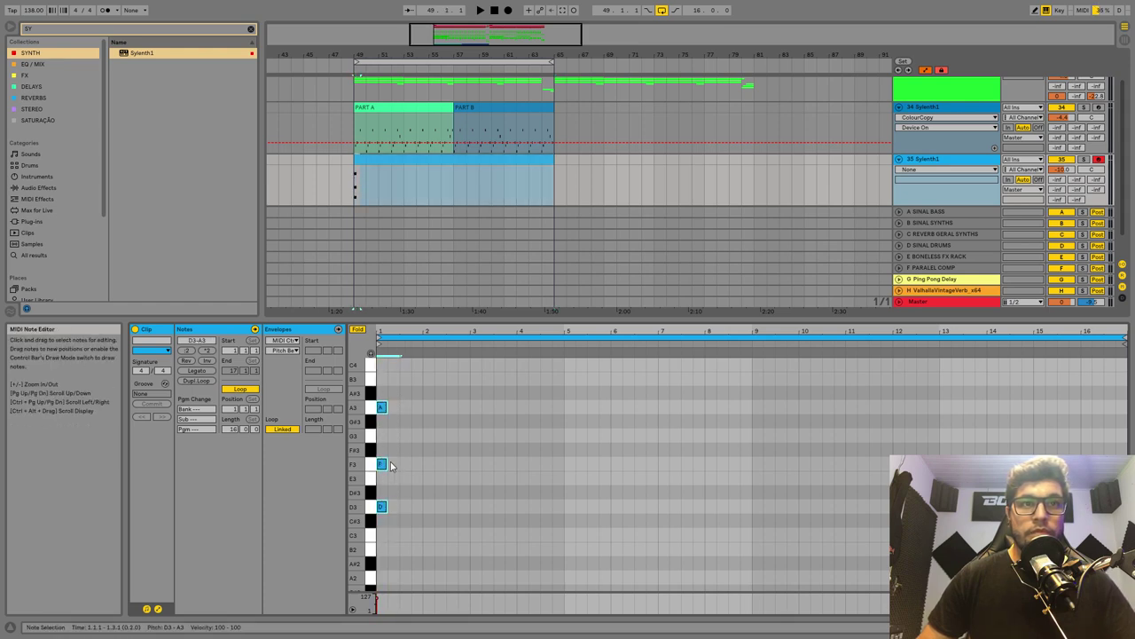
drag(395, 463, 1092, 462)
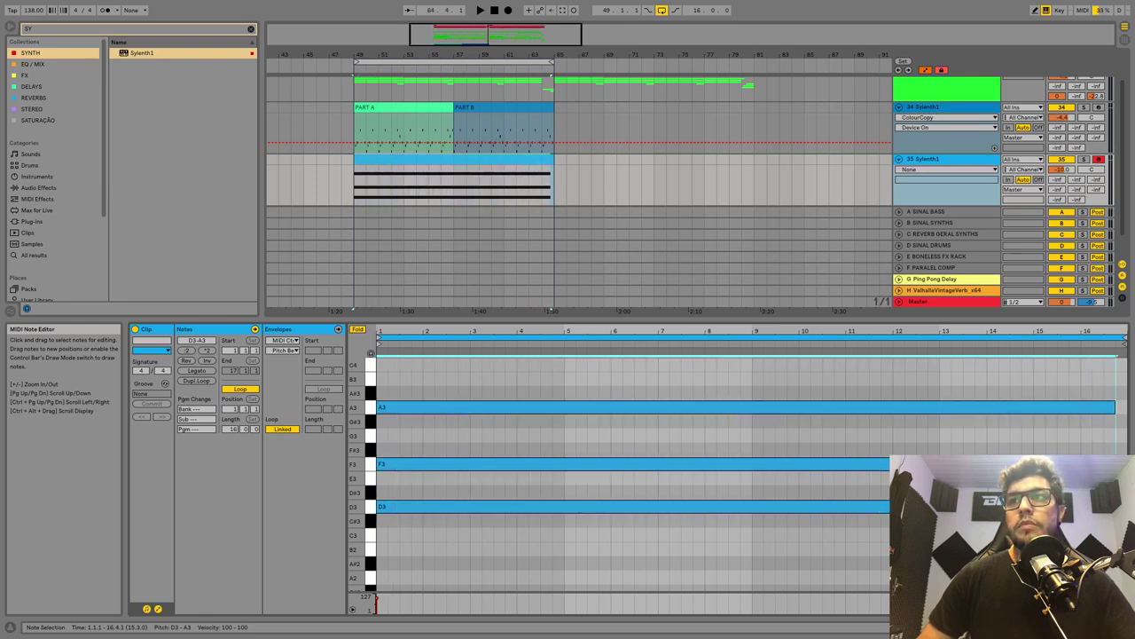
- Rename the lead track to "# MELODIA" and the pad track to "# HARMONIA - PAD"
click(952, 169)
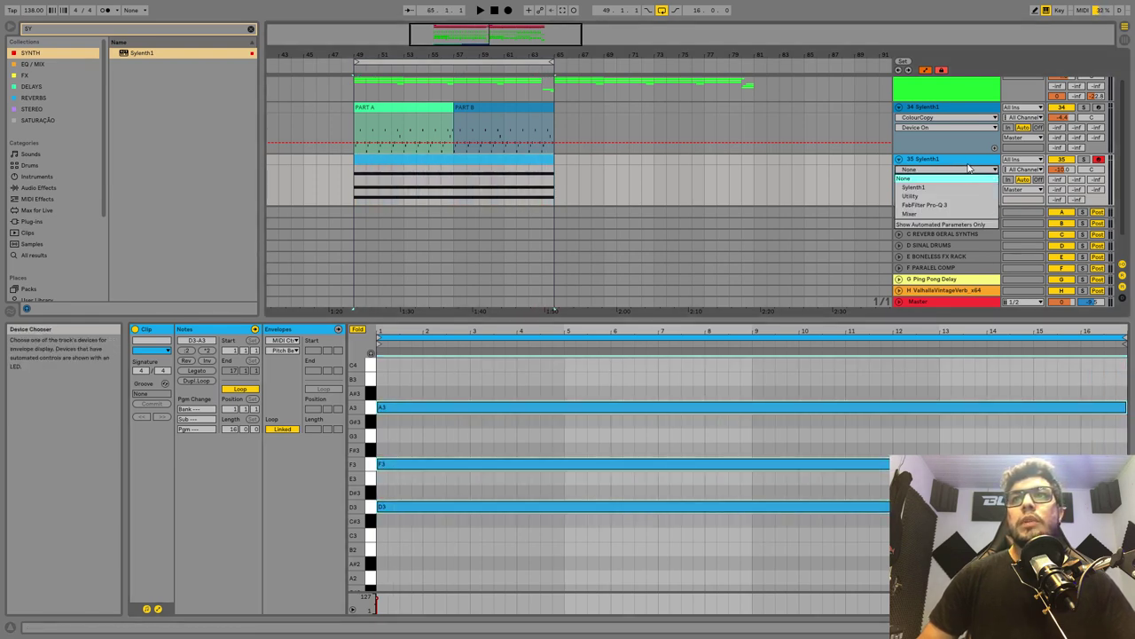
click(973, 163)
click(960, 110)
key(ctrl+r)
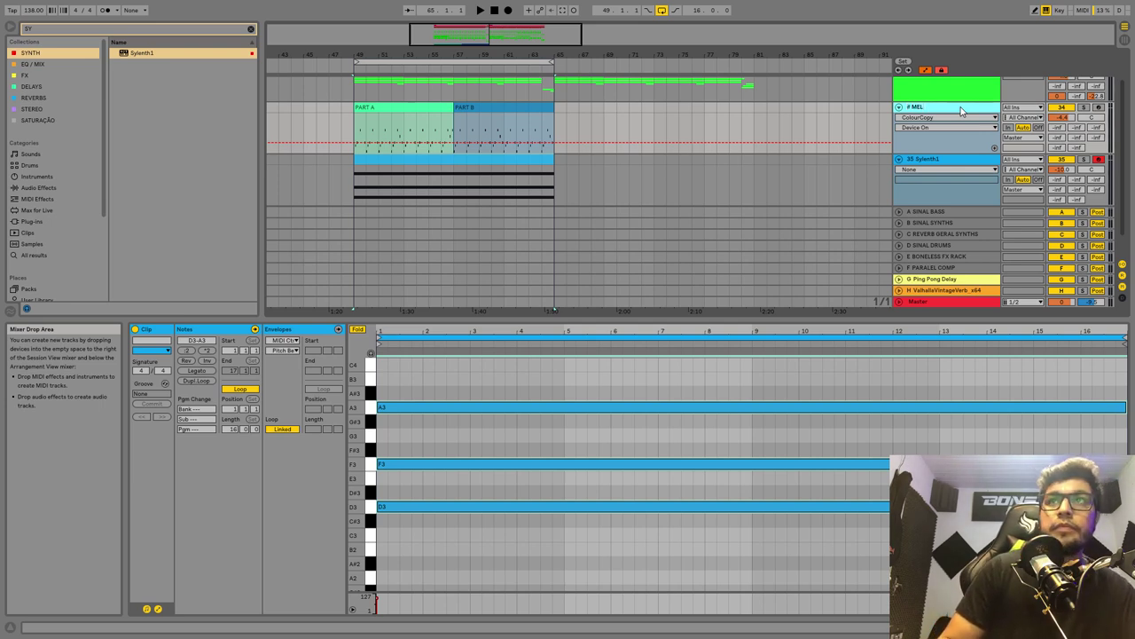
text(# MELODIA)
key(Tab)
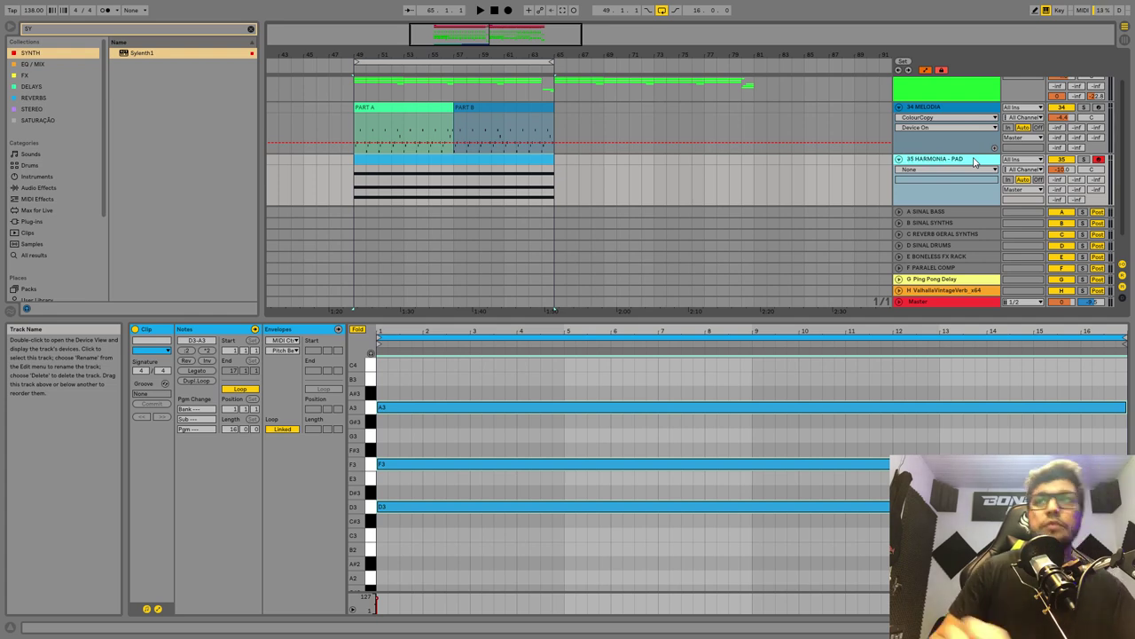
- Collapse the MELODIA track and play the section from bar 49 to hear the pad chord
double_click(957, 160)
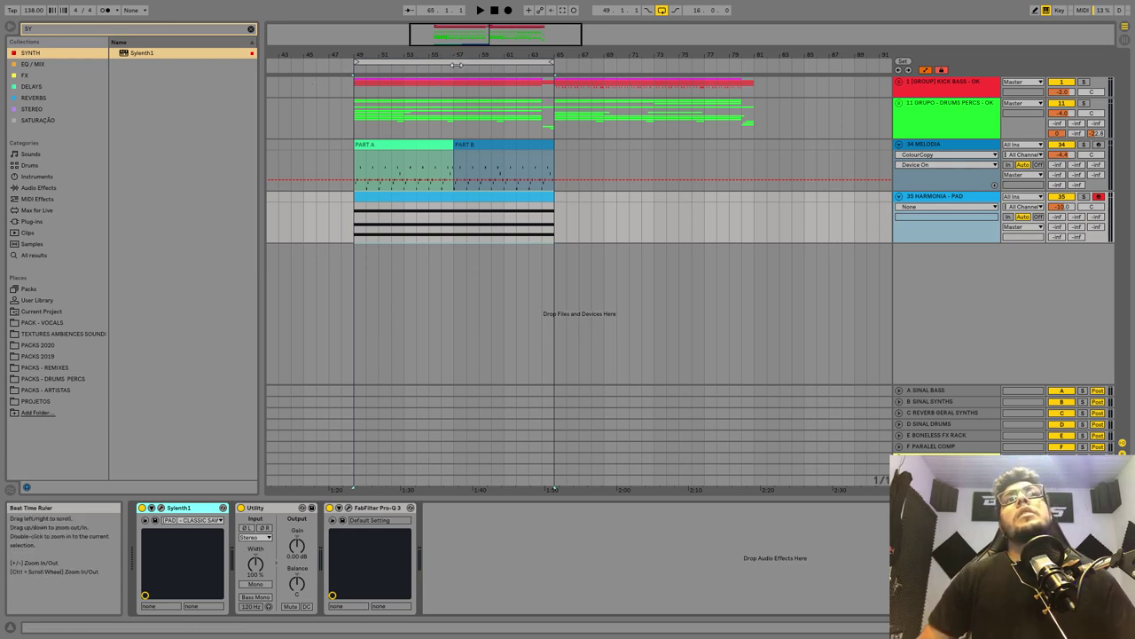
click(899, 144)
click(944, 157)
click(1084, 157)
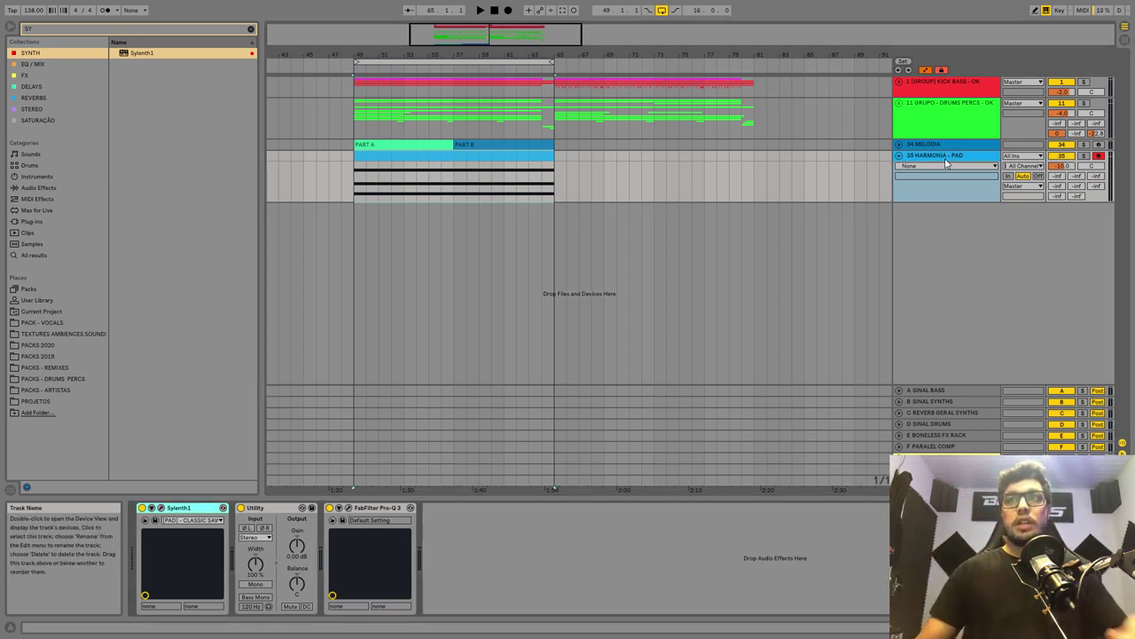
key(space)
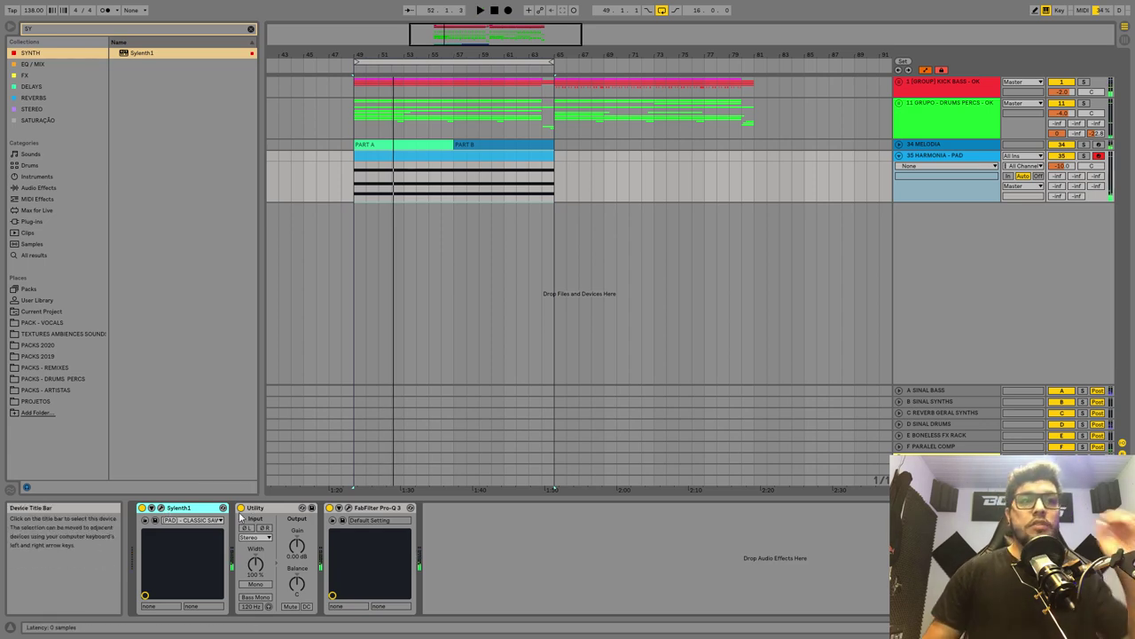
- Solo the MELODIA and HARMONIA - PAD tracks and play them together with the pad's Sylenth1 window open
click(160, 507)
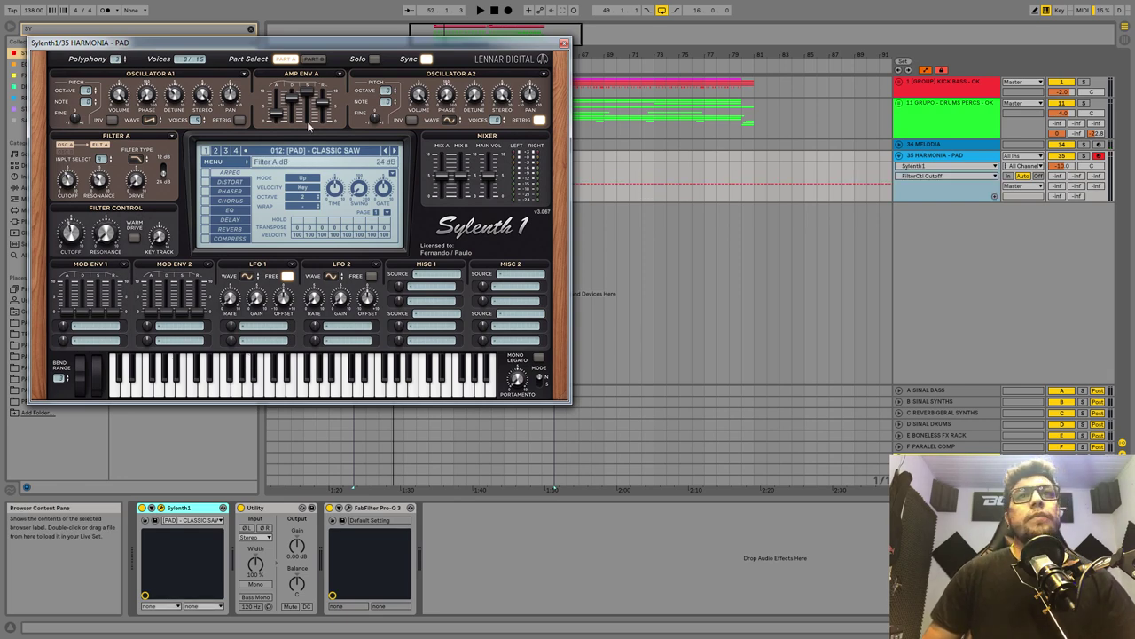
click(564, 42)
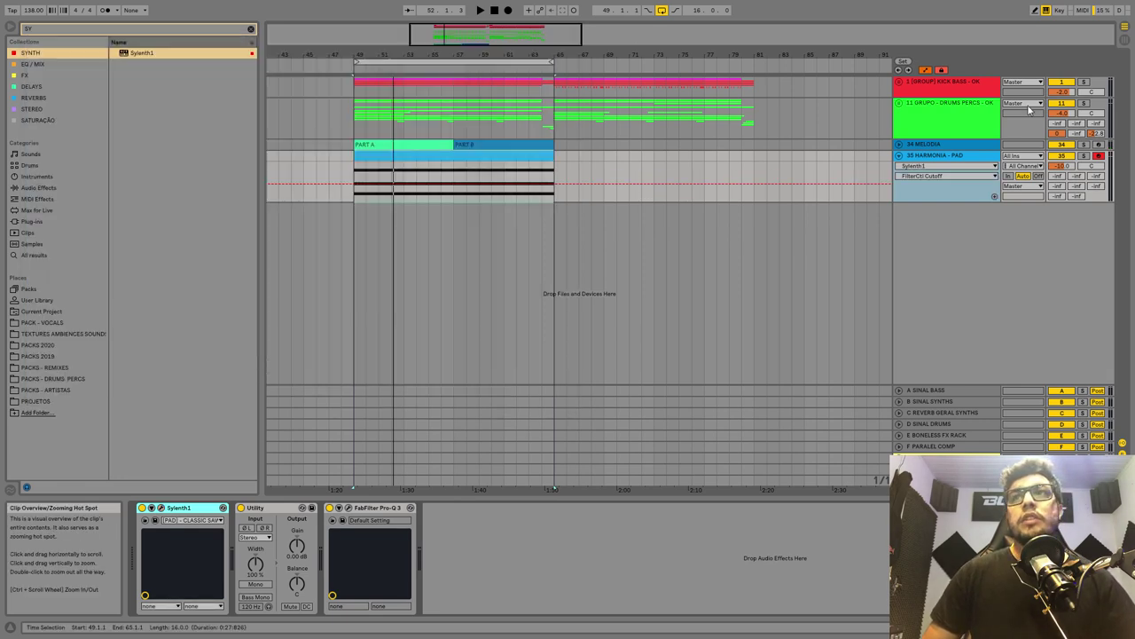
click(1084, 156)
ctrl+click(1085, 145)
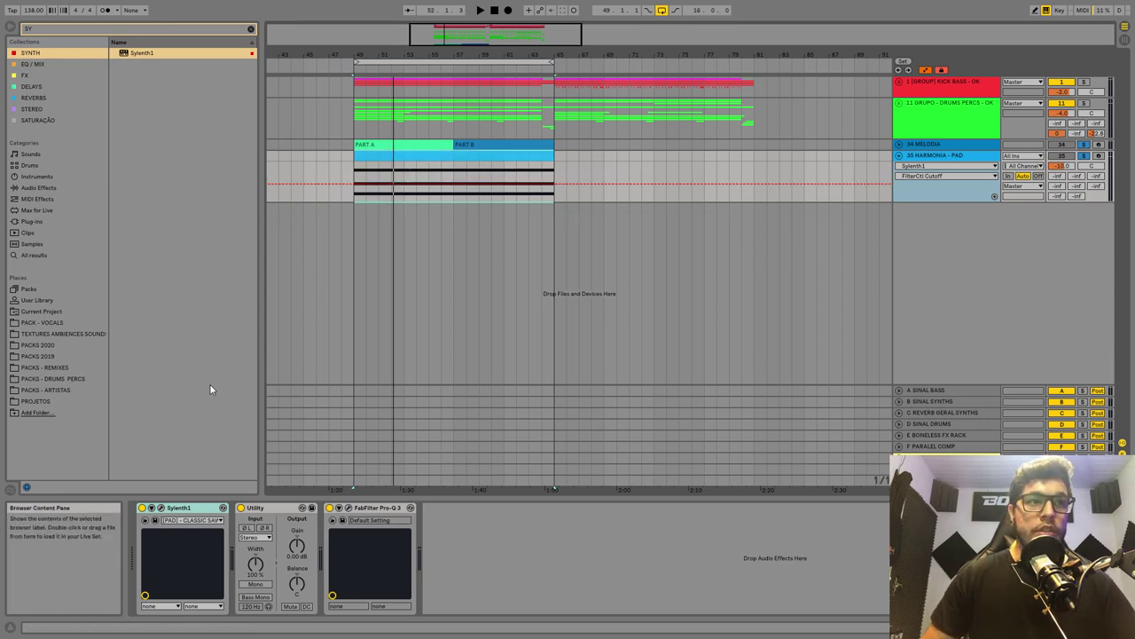
click(161, 507)
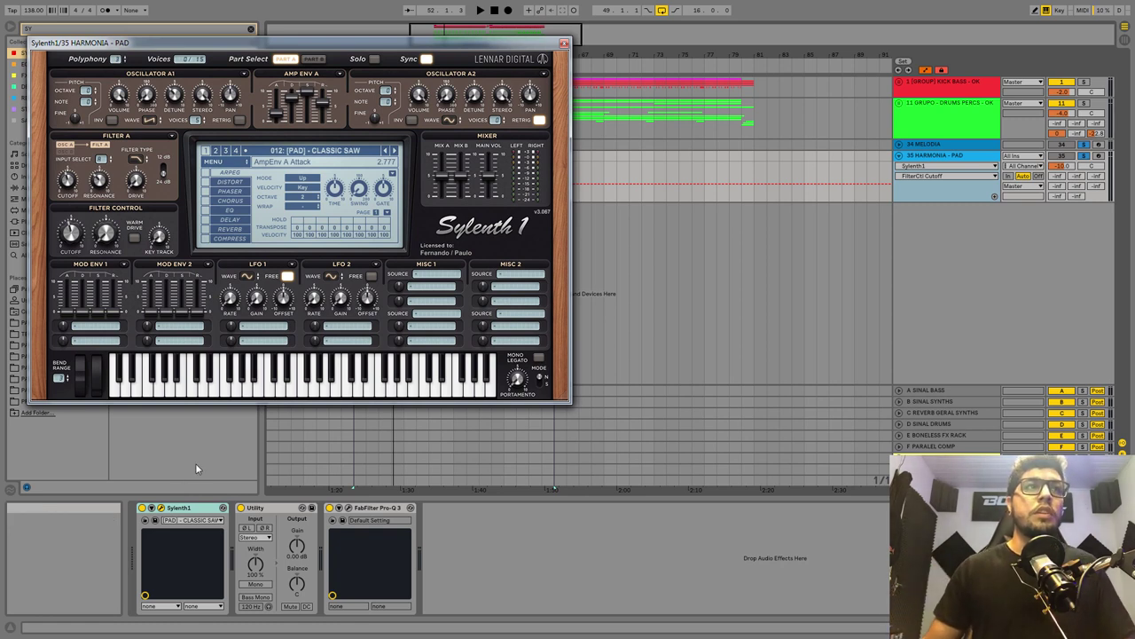
key(space)
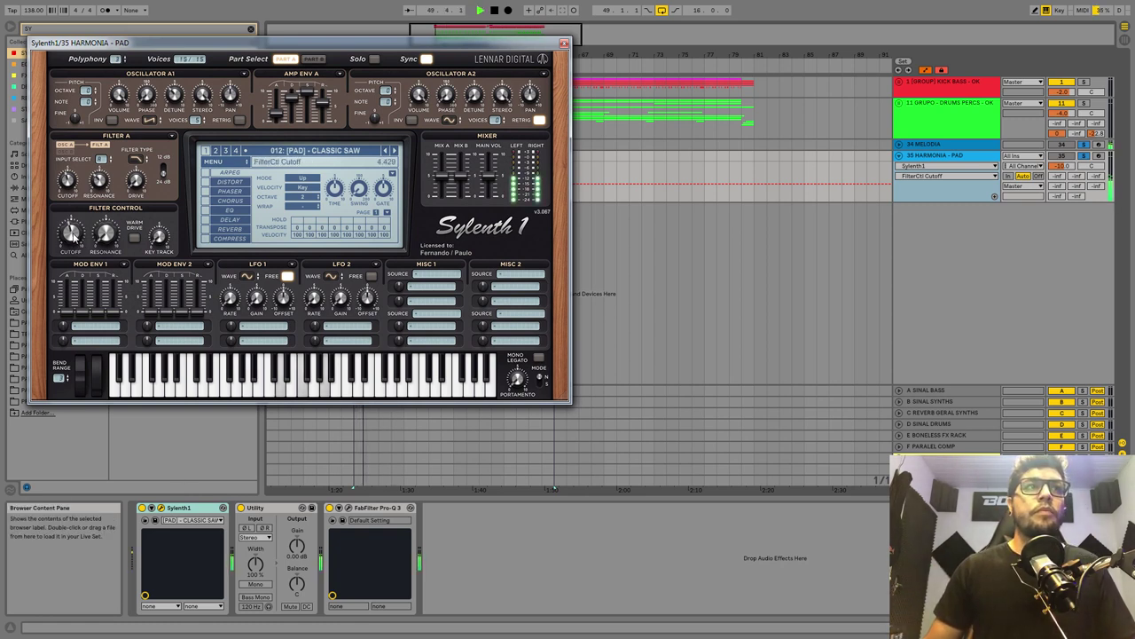
- Set the pad's Sylenth1 filter cutoff to about 6.3 and its Amp Env A release to 6.191, closing the plug-in window
mouse_move(75, 233)
mouse_down()
mouse_move(85, 197)
mouse_move(84, 230)
mouse_up()
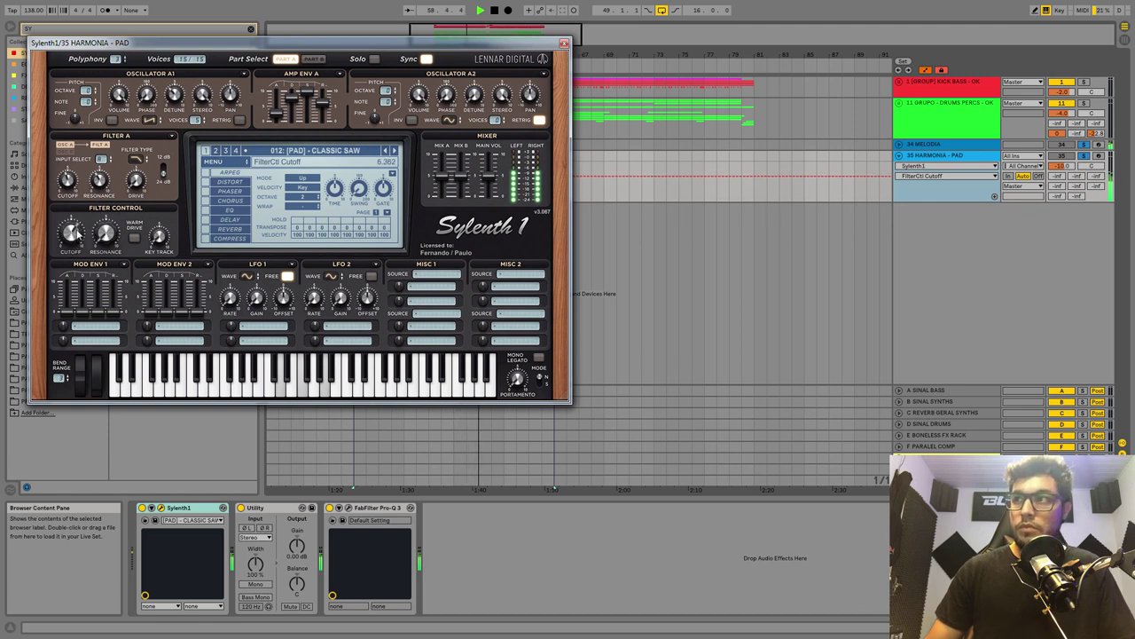
mouse_move(77, 222)
mouse_down()
mouse_move(84, 209)
mouse_move(90, 228)
mouse_up()
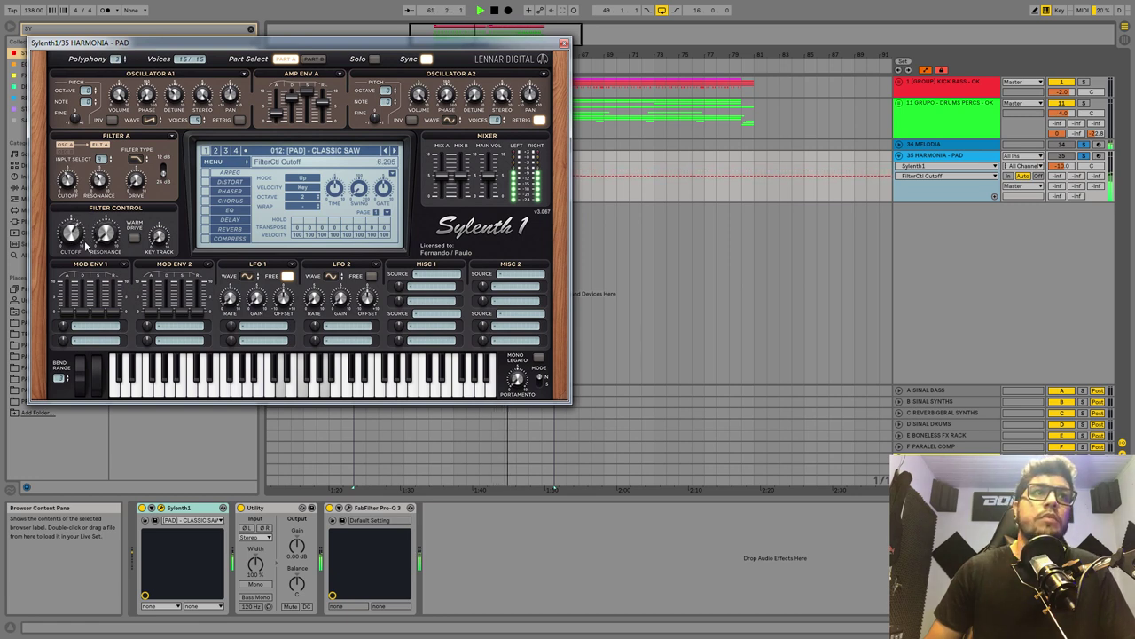
drag(81, 248, 82, 288)
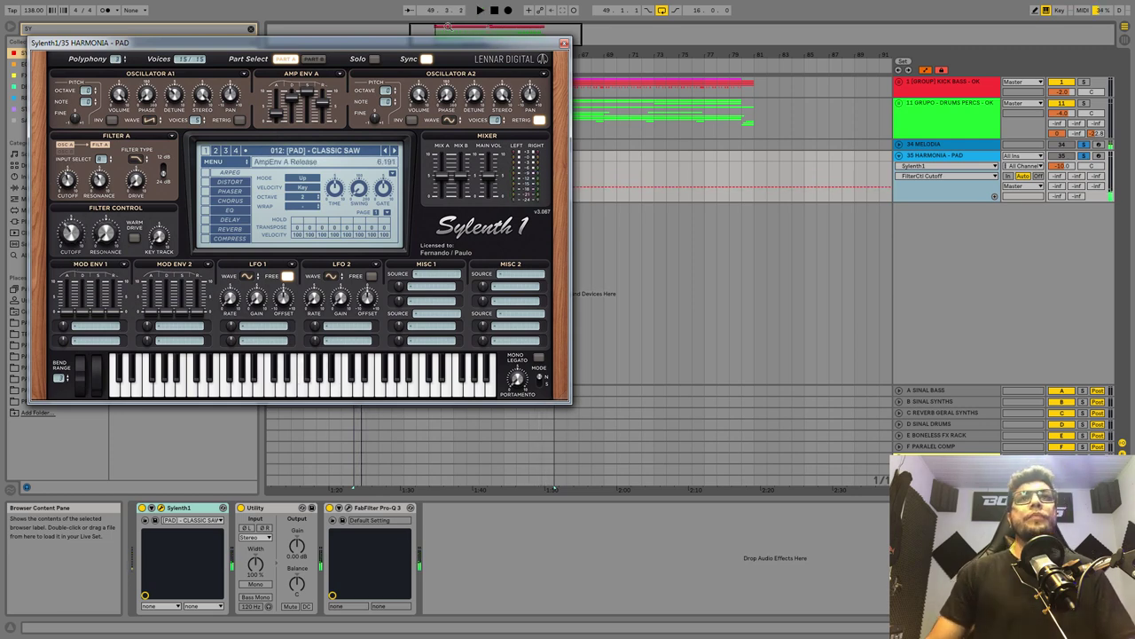
click(564, 43)
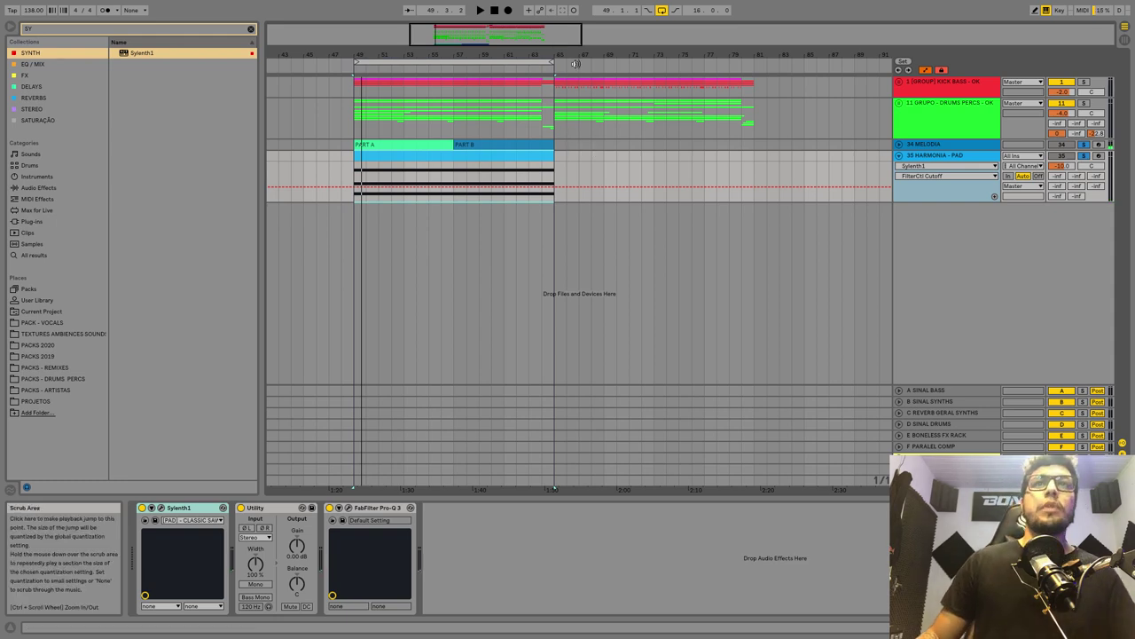
- Copy the PART A, PART B and pad clips into bars 33 to 49 and collapse the HARMONIA - PAD track
drag(578, 55, 546, 12)
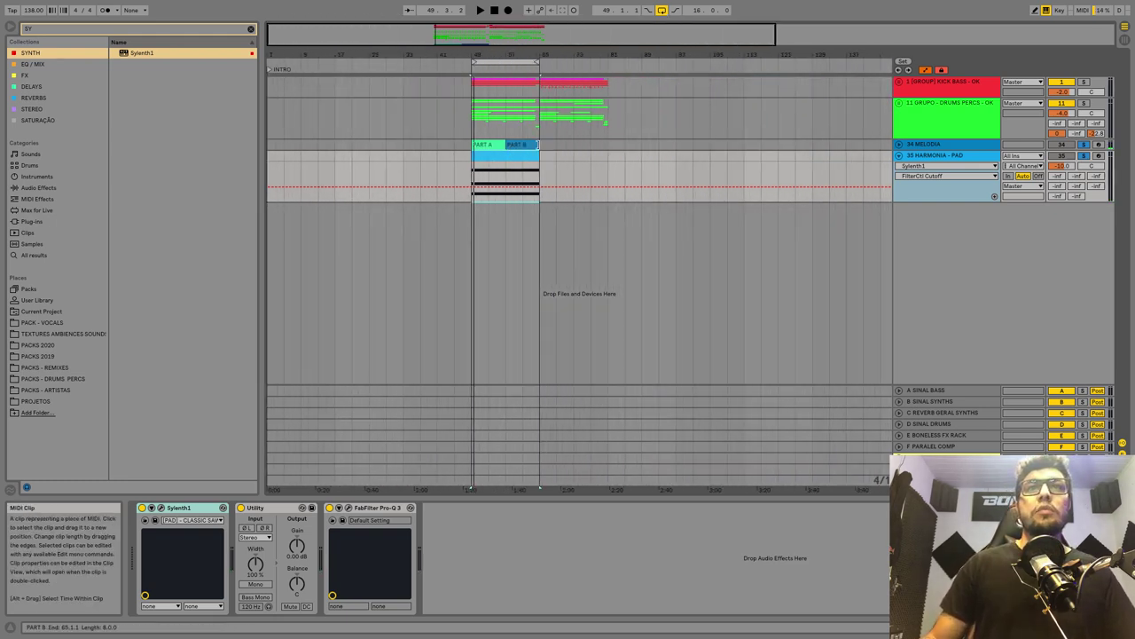
click(533, 148)
click(472, 168)
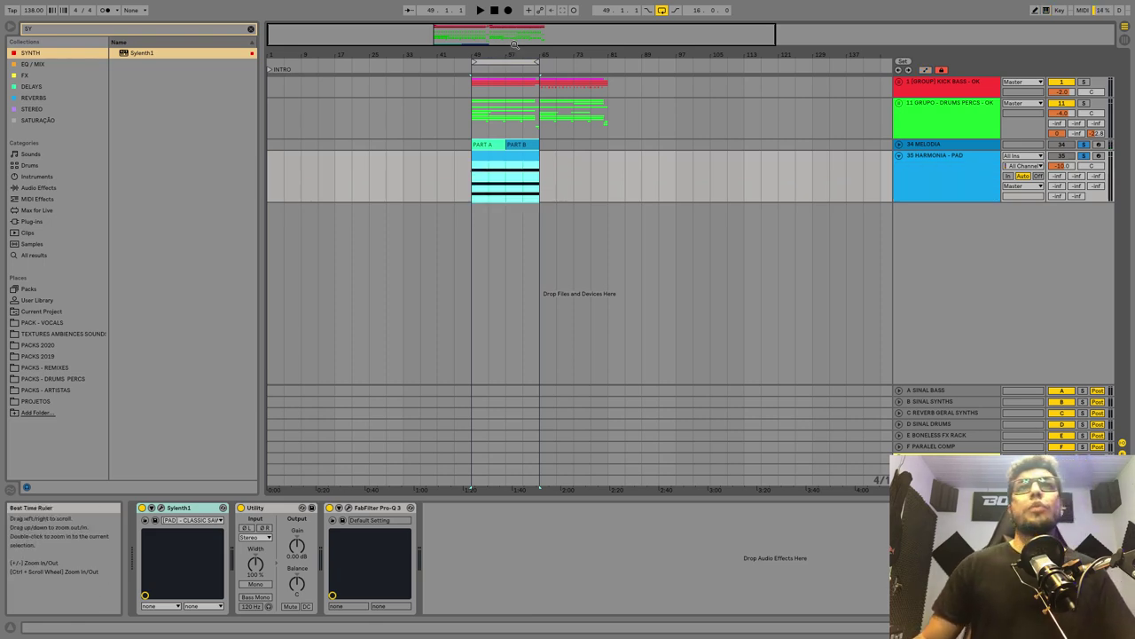
drag(512, 53, 457, 39)
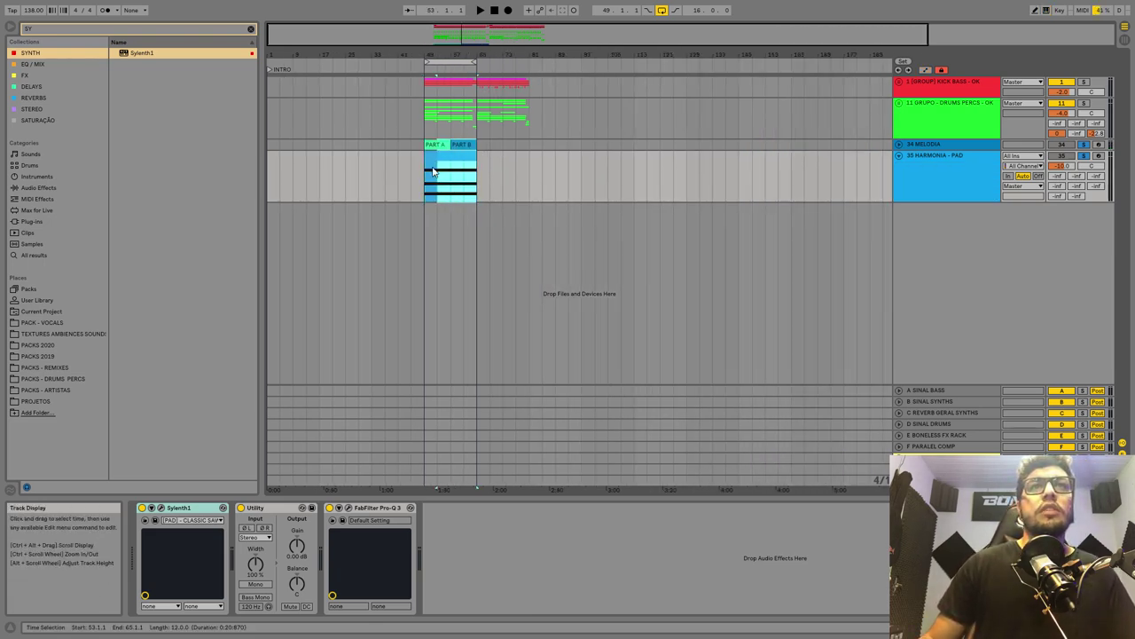
drag(430, 162, 388, 164)
click(899, 144)
click(900, 145)
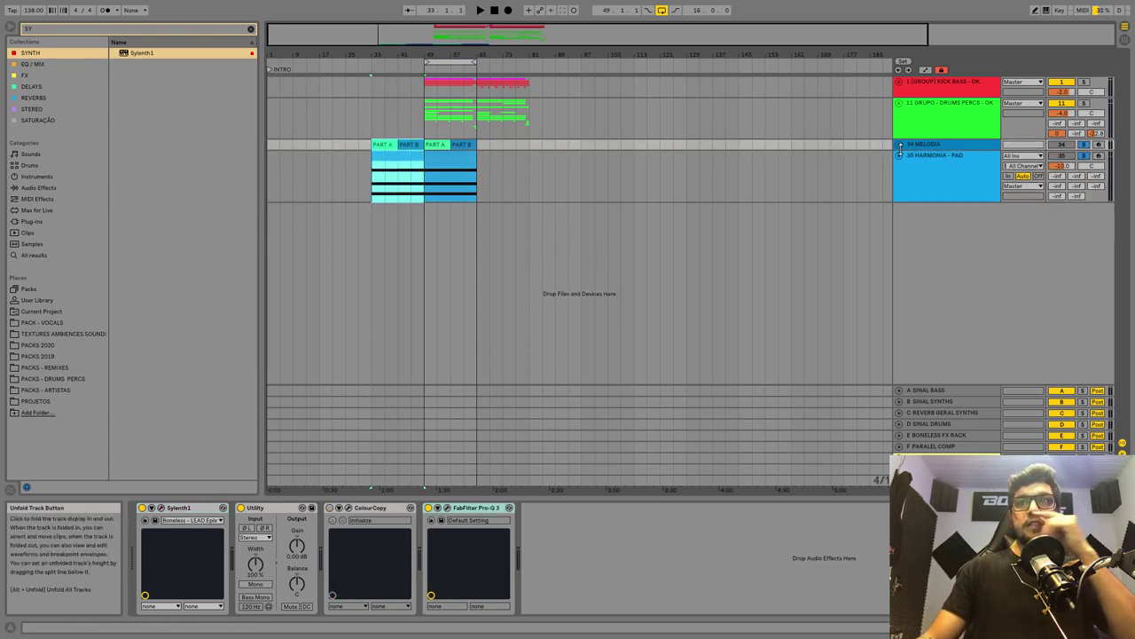
click(899, 157)
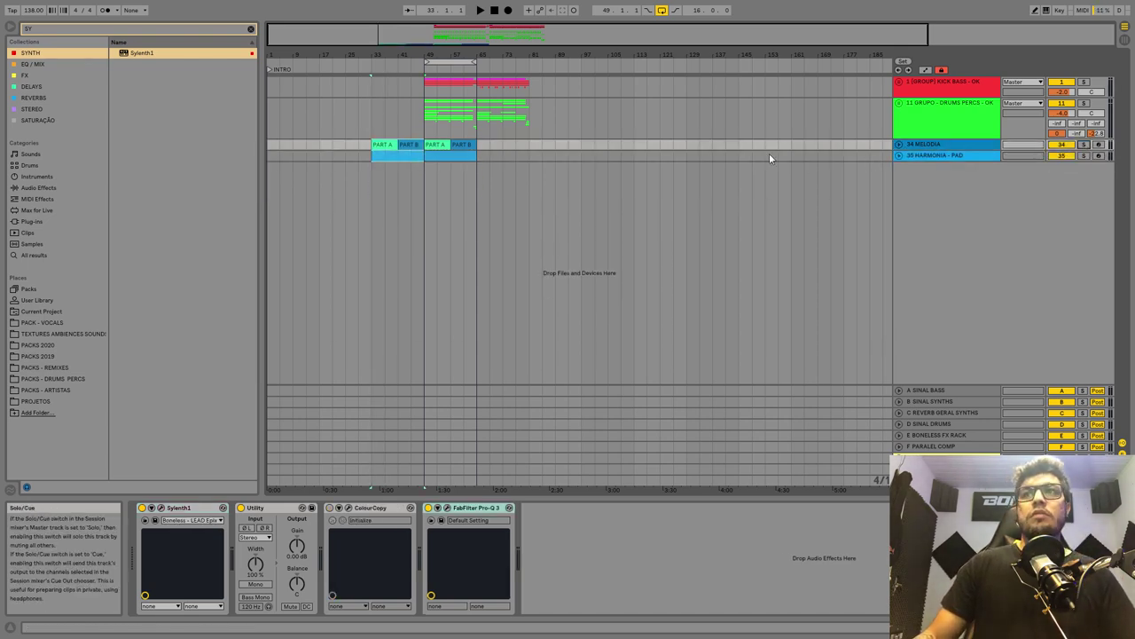
- Search all results for "DRUM LOOP", place "001(c) PTSG01 - Drum Loop 145bpm.wav" on a new track at bar 33 and duplicate it once
text(D)
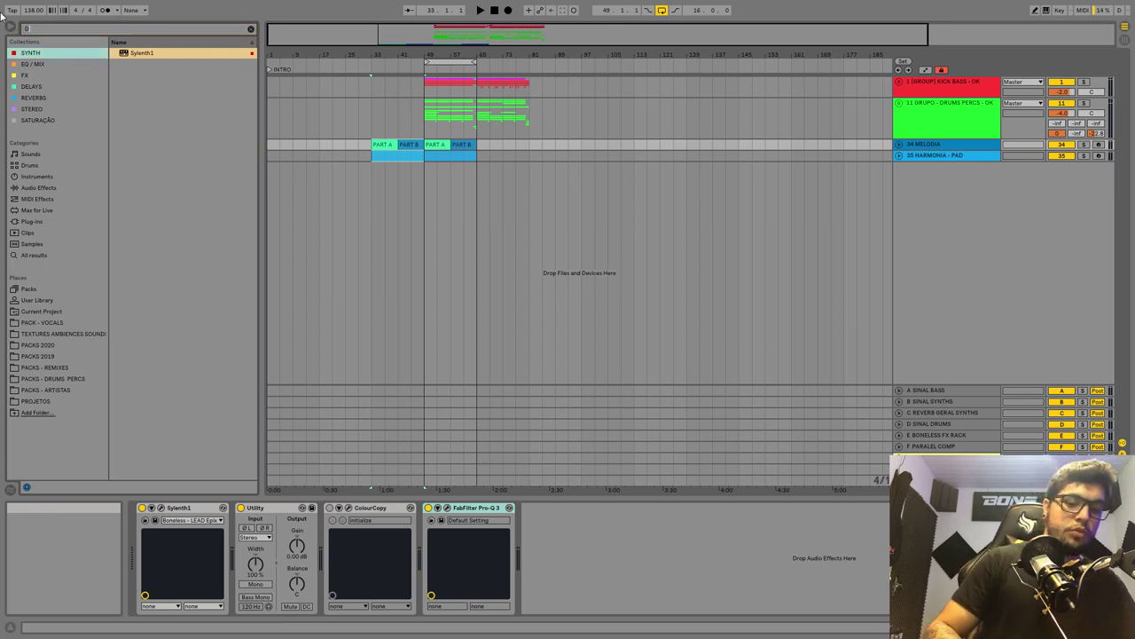
text(RUM LOOP)
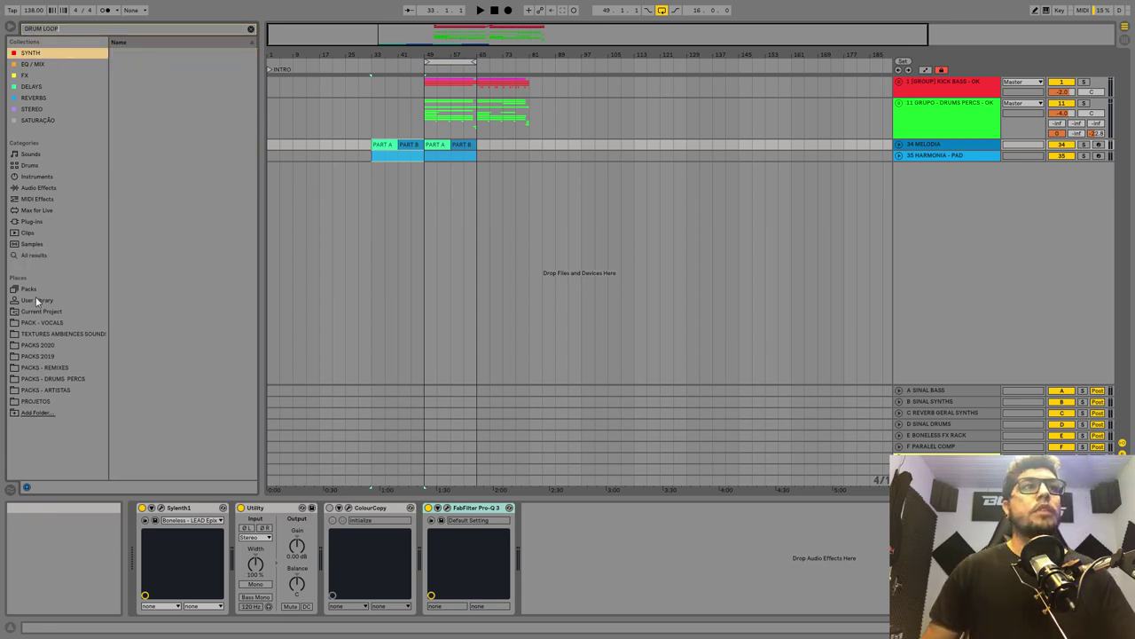
click(33, 255)
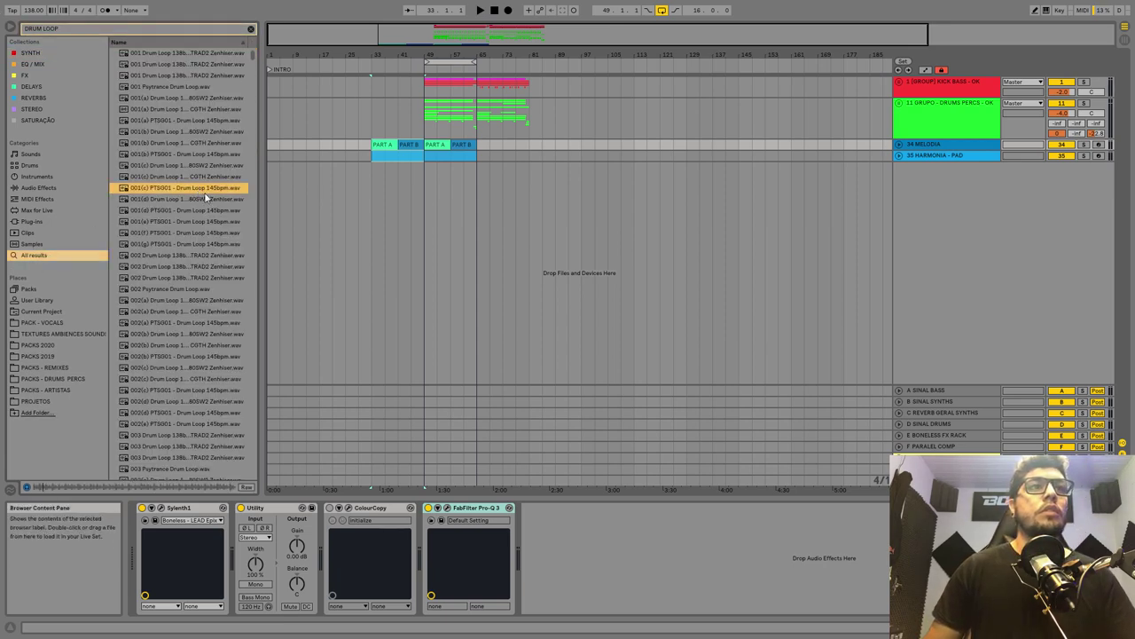
drag(213, 191, 385, 169)
key(ctrl+d)
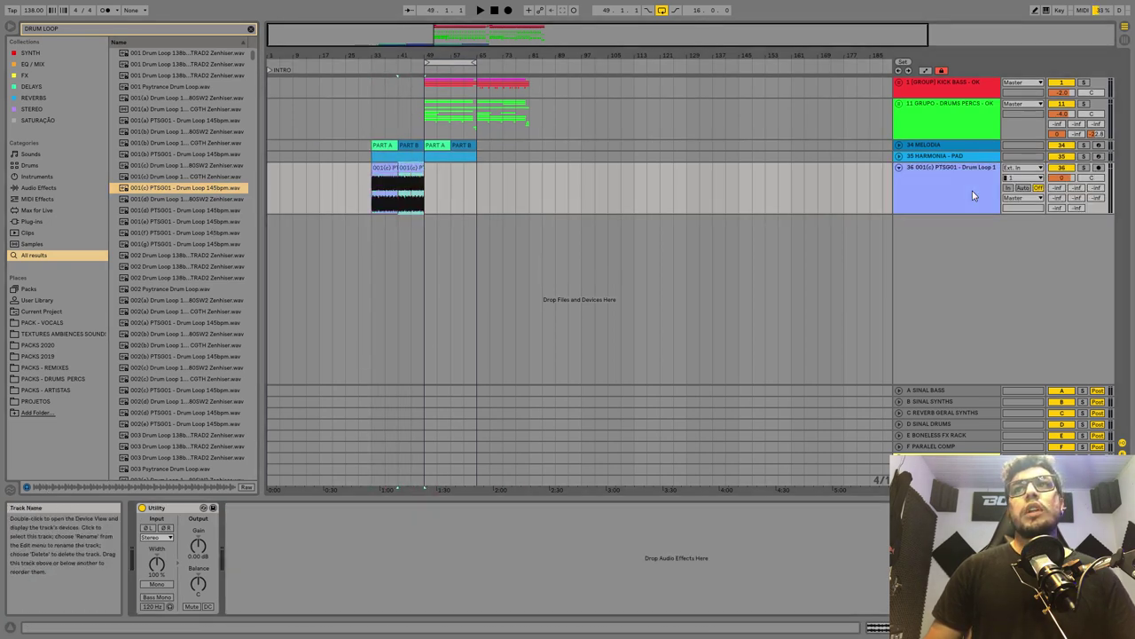
- Clear the browser search, add an Auto Filter audio effect to the drum loop track and solo that track
click(250, 29)
click(55, 199)
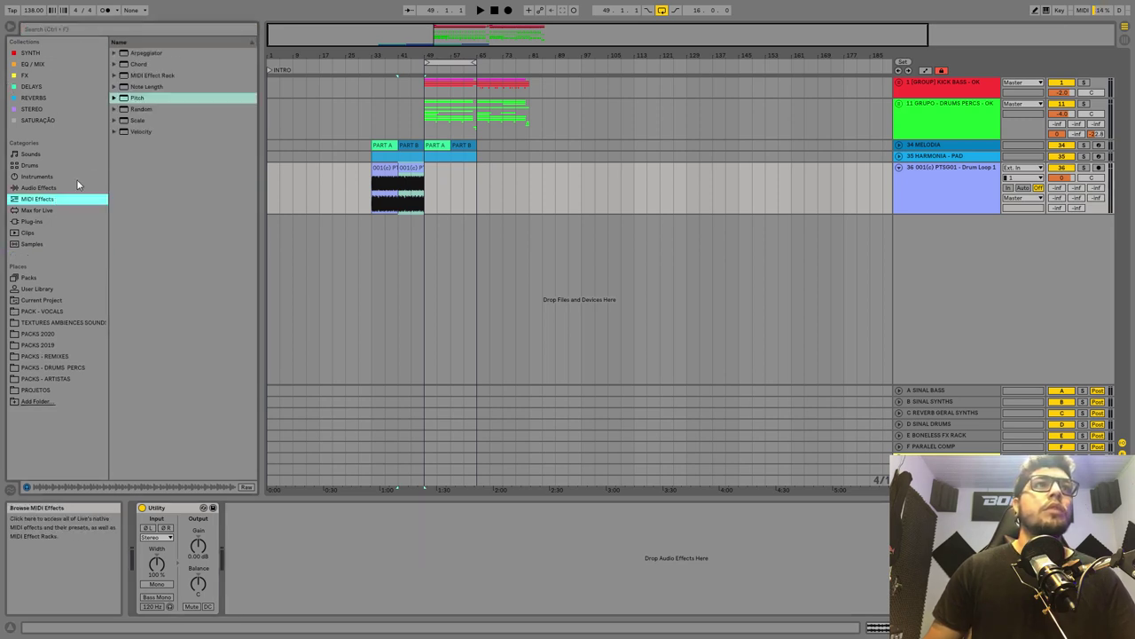
click(76, 188)
drag(145, 75, 386, 195)
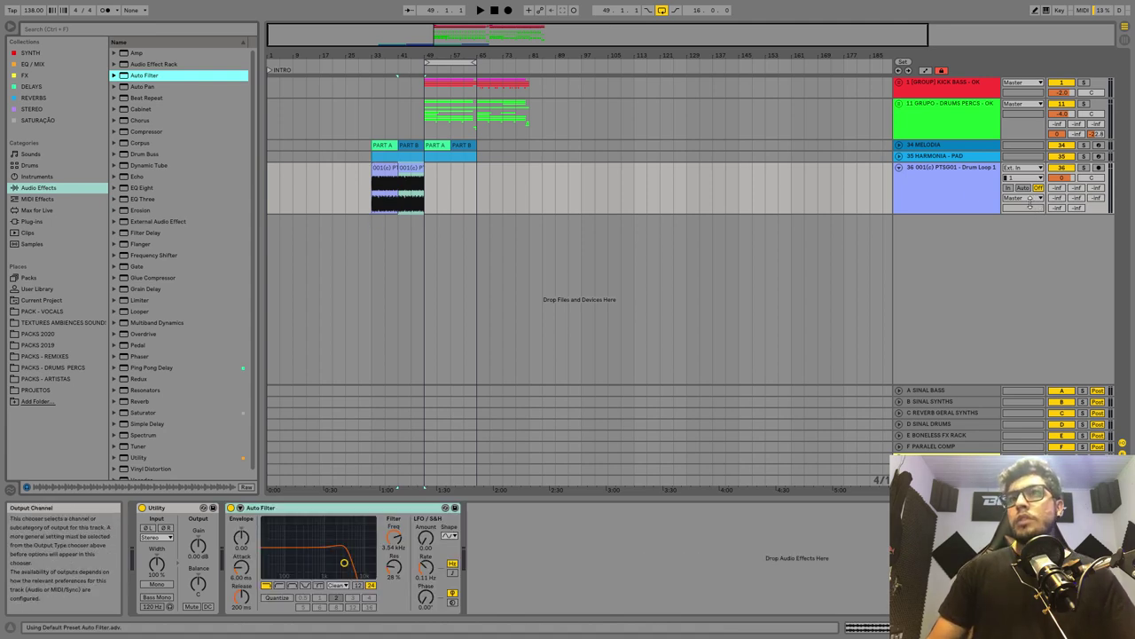
click(1084, 167)
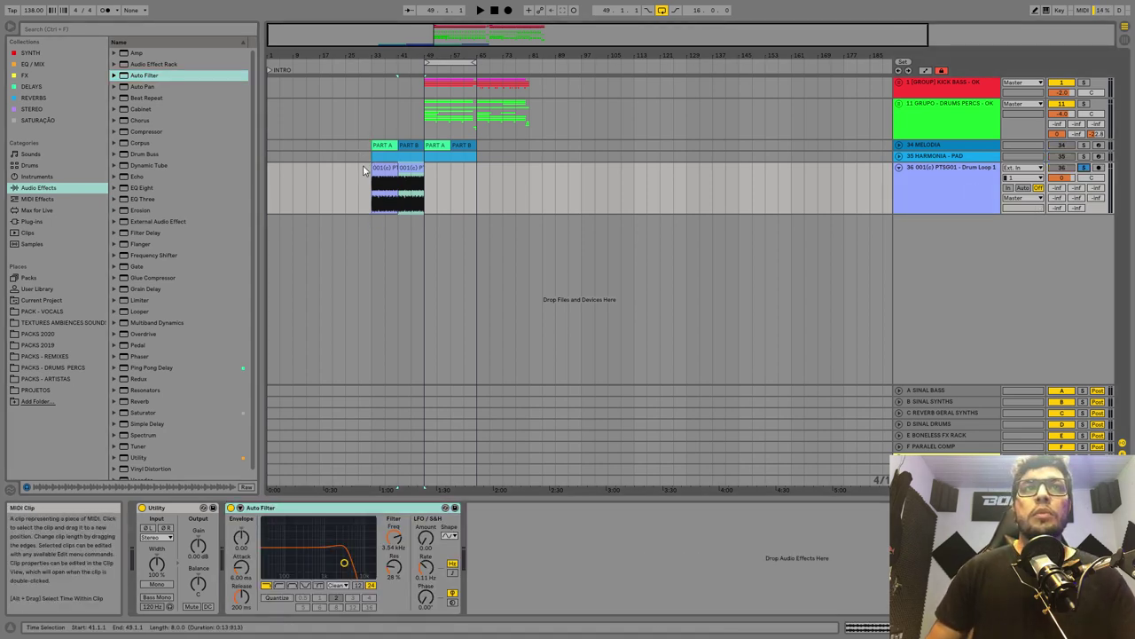
click(961, 193)
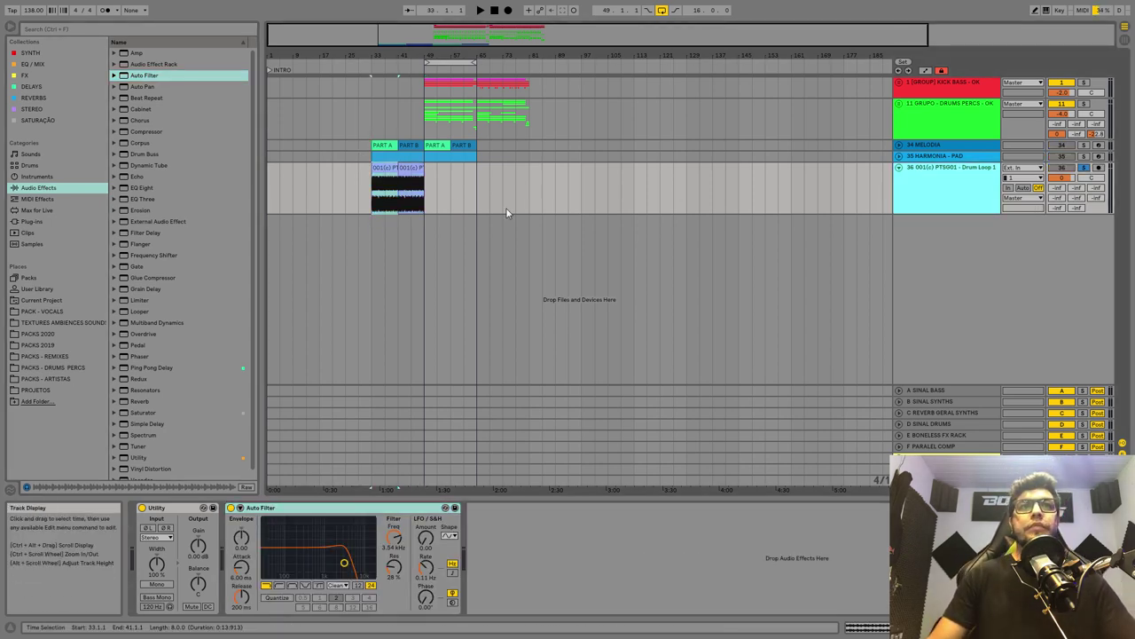
- Delete the original PART A and PART B clips between bars 49 and 65 on the MELODIA track
click(459, 149)
key(Delete)
click(466, 147)
key(Delete)
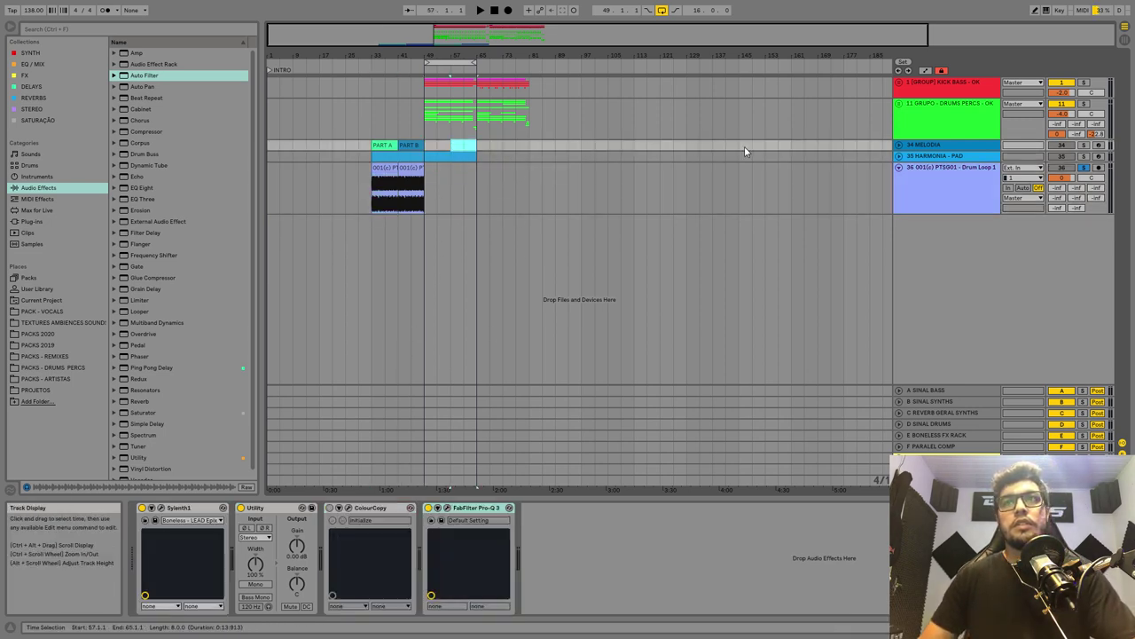
- Enable the ColourCopy delay on the MELODIA track and check its settings in the plug-in window
click(329, 508)
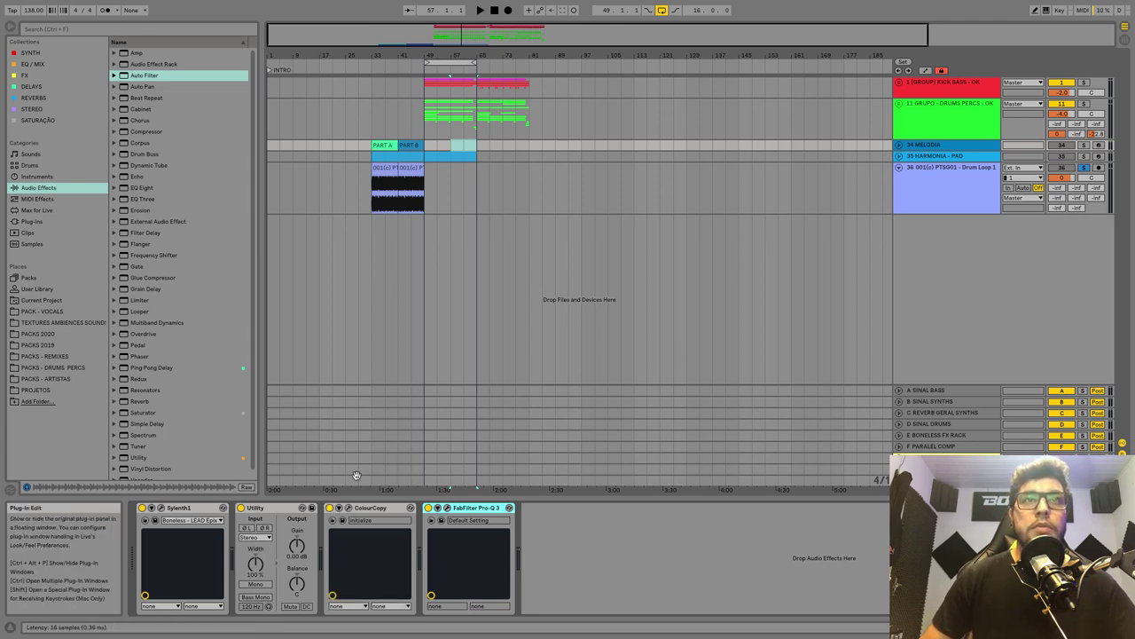
click(349, 508)
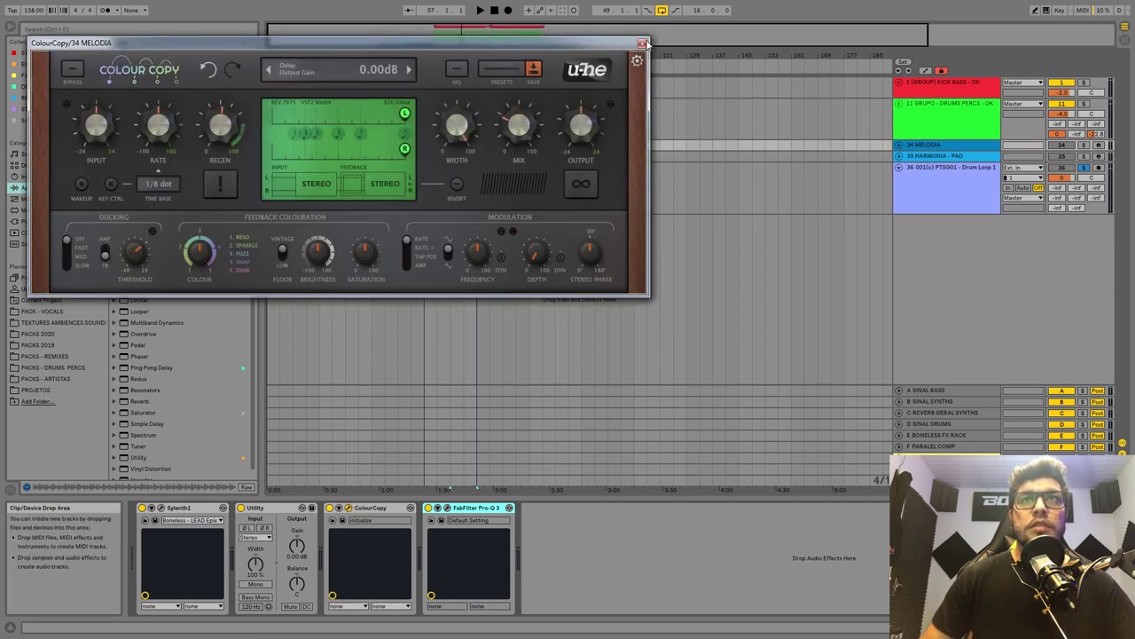
click(643, 42)
- Turn off the drum loop track's solo and select its first clip at bar 33 as the playback start
key(space)
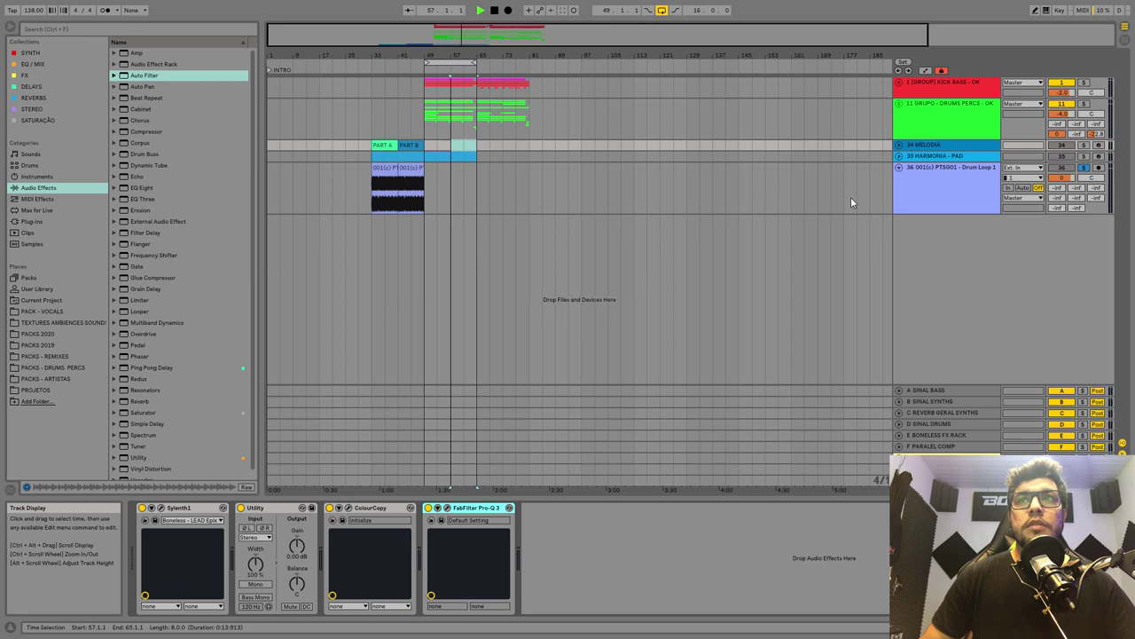
click(1083, 168)
click(913, 182)
click(385, 168)
key(space)
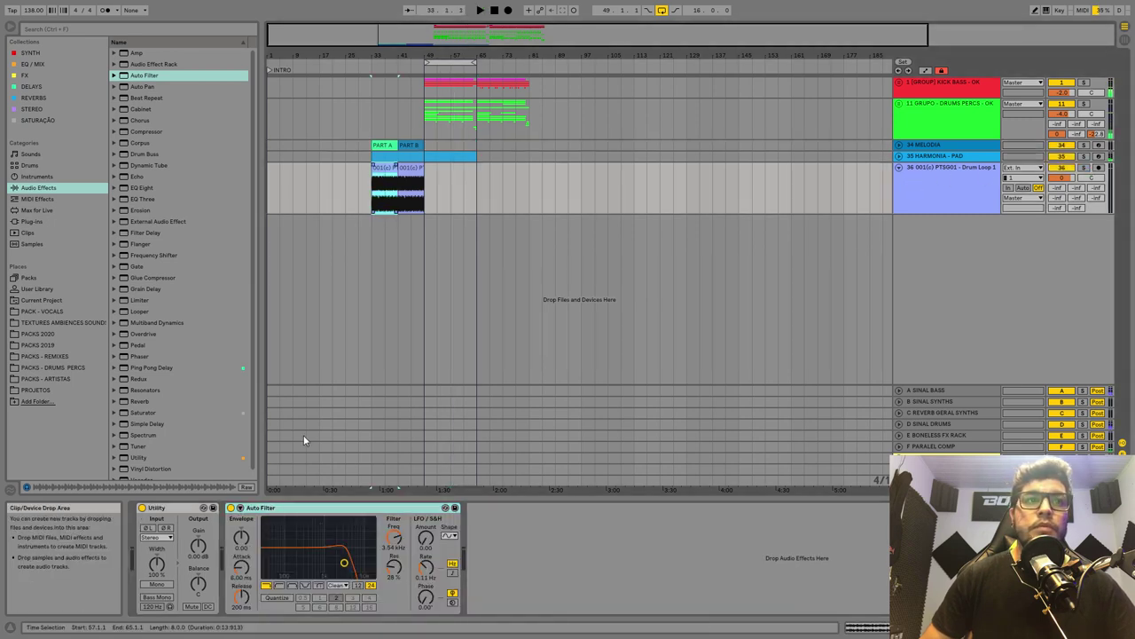
- Switch the drum loop's Auto Filter to highpass with a 4.34 kHz cutoff and 9.3% resonance during playback
click(280, 586)
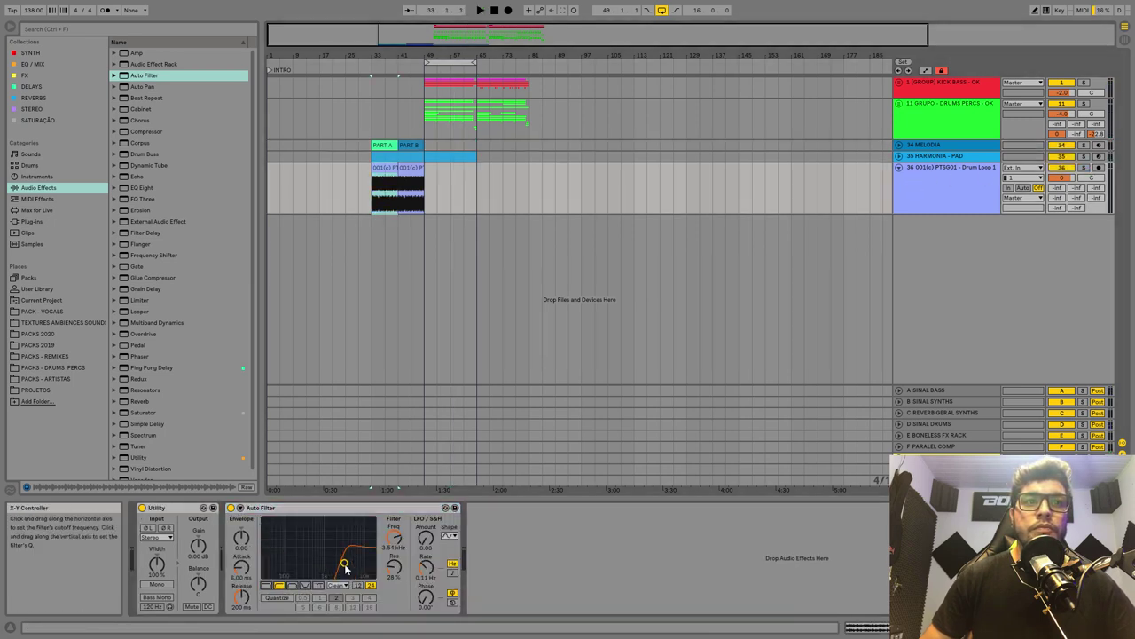
key(space)
drag(339, 554, 348, 570)
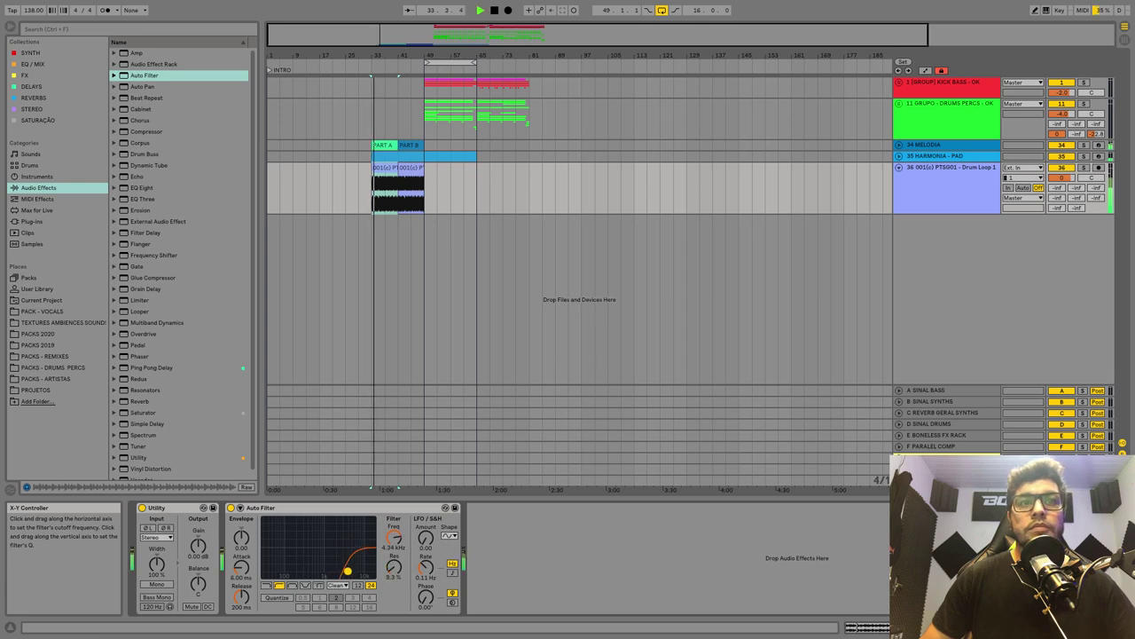
- Lower the drum loop track's volume to -16.4 dB and try the Auto Filter as a lowpass at about 3.6 kHz
drag(1061, 178, 1062, 188)
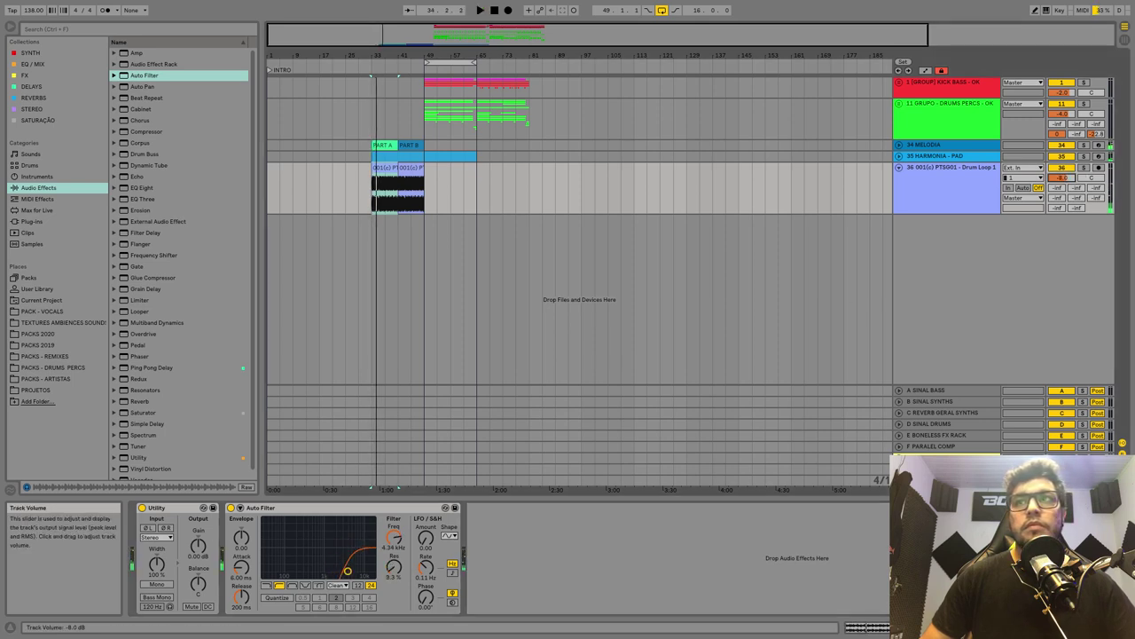
click(267, 585)
key(space)
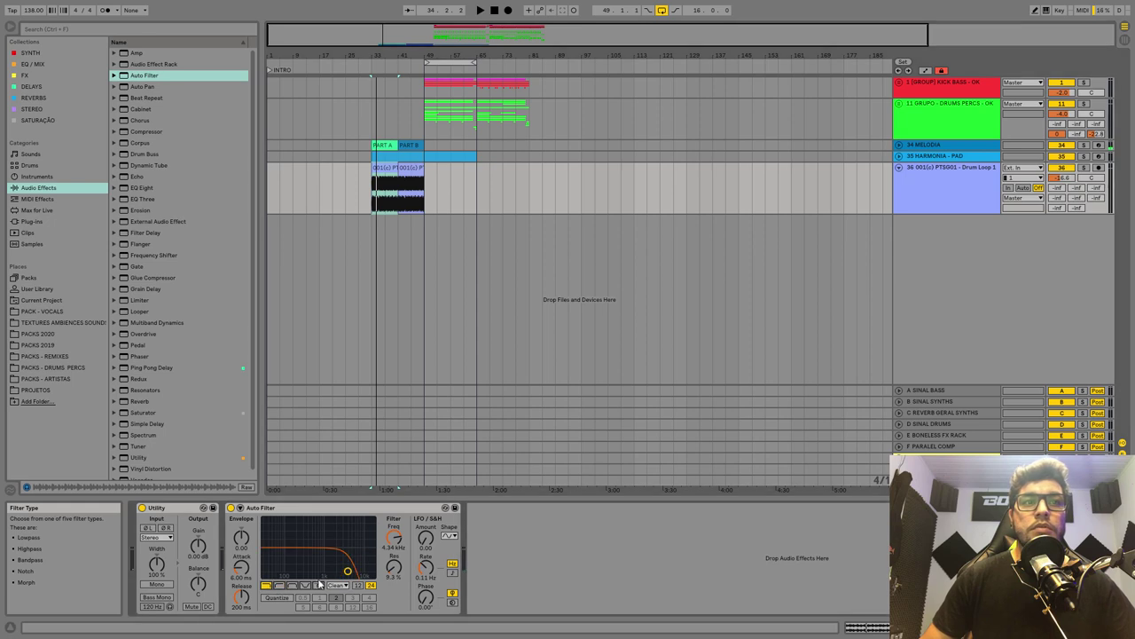
mouse_move(348, 574)
mouse_down()
mouse_move(324, 554)
mouse_move(332, 548)
mouse_move(338, 563)
mouse_up()
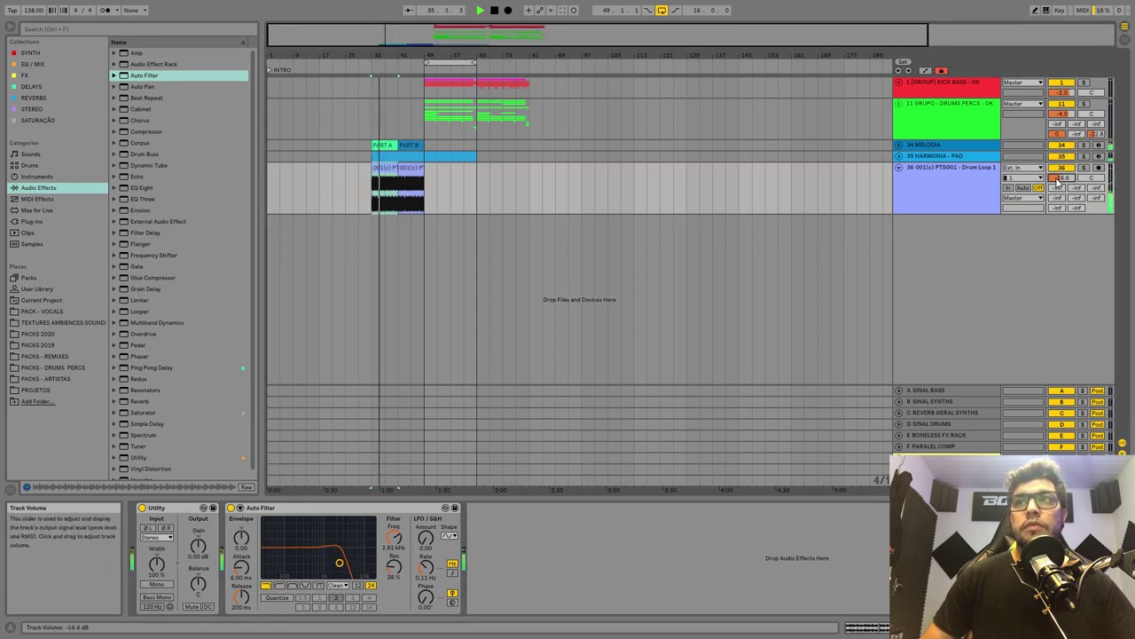
drag(1062, 177, 1062, 174)
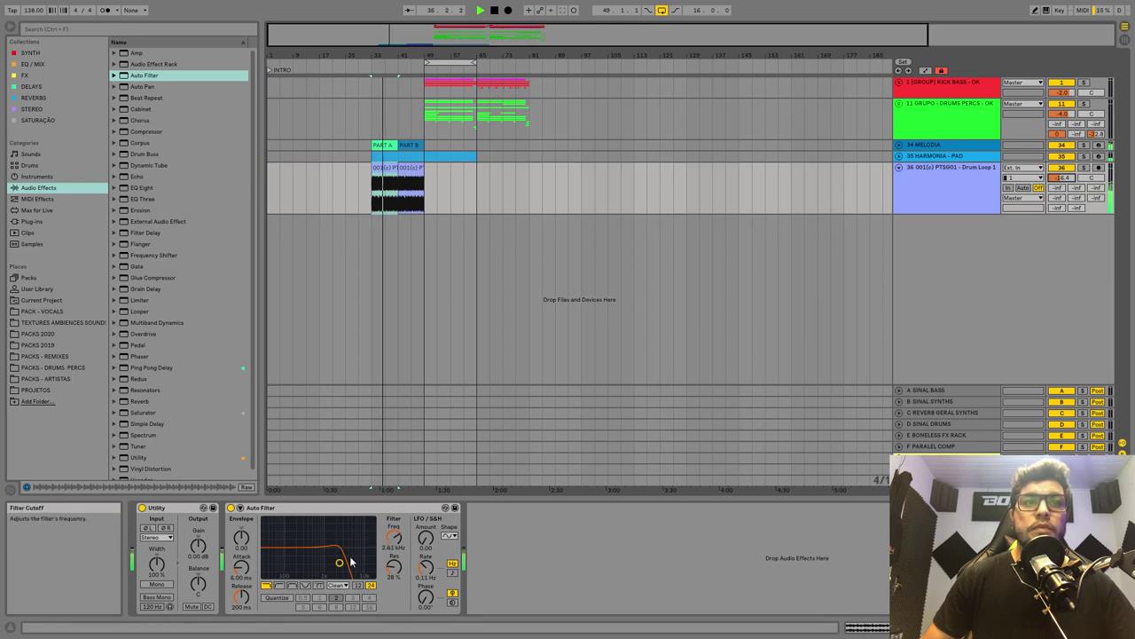
- Try the Auto Filter as a bandpass, and settle on highpass at 206 Hz with 46% resonance
click(281, 587)
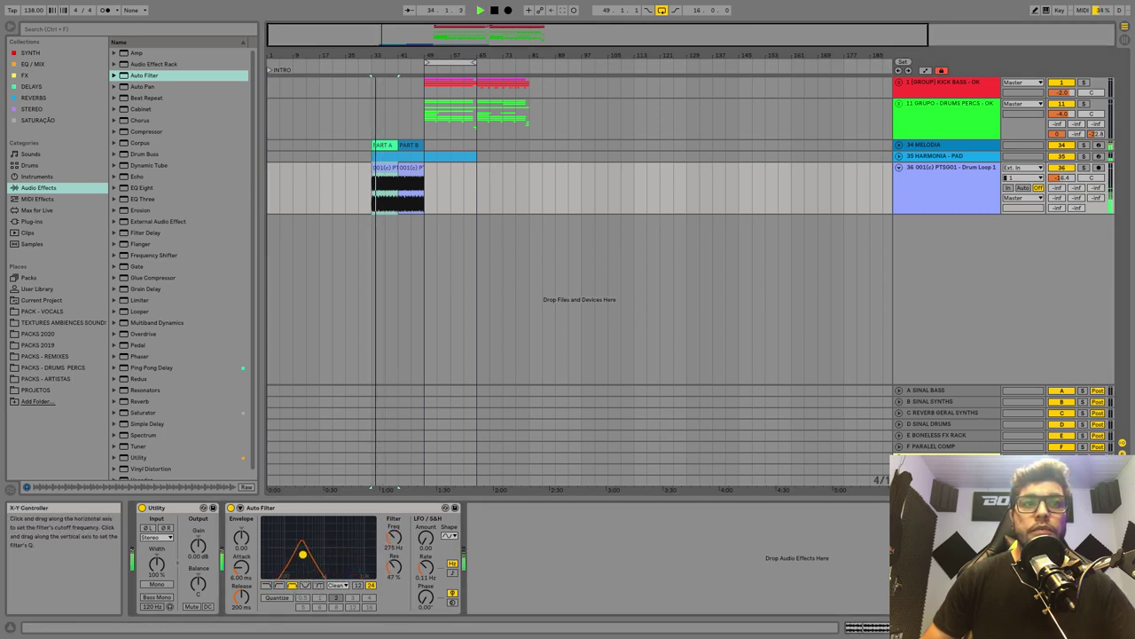
drag(308, 554, 304, 553)
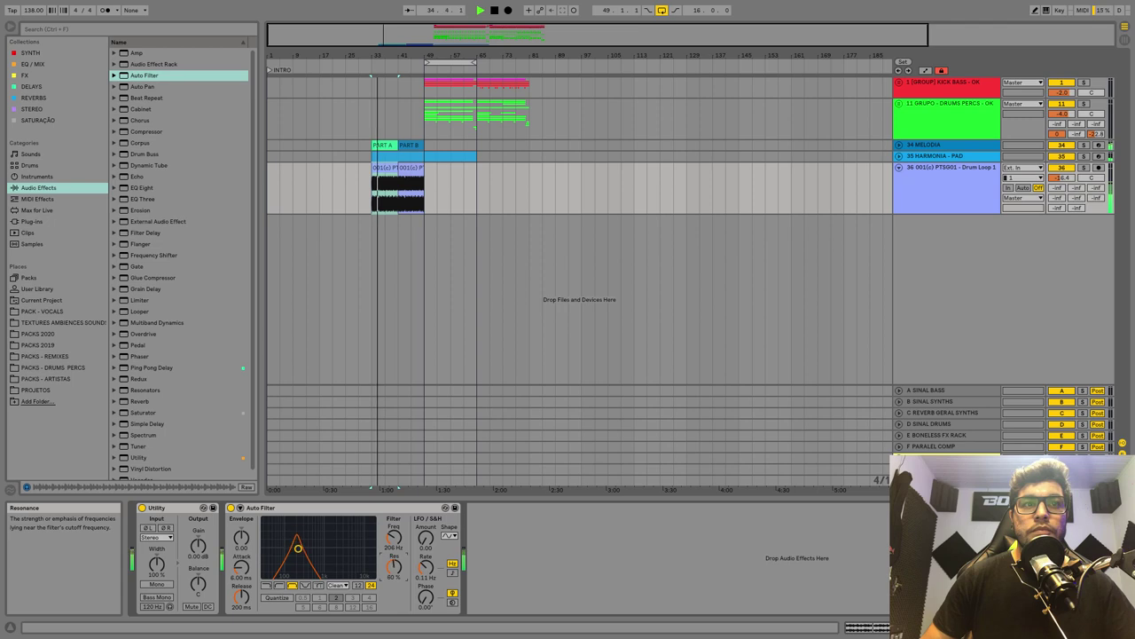
click(279, 585)
key(space)
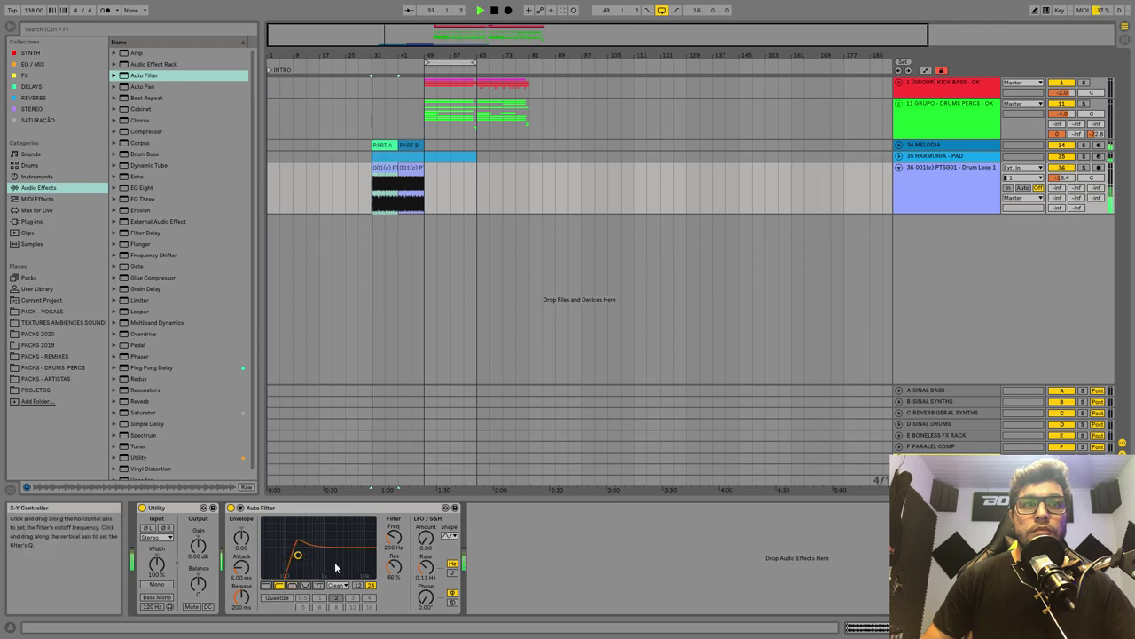
- Automate the Auto Filter frequency to rise from 206 Hz at bar 33 until bar 49, audition from bar 44 and collapse the track
right_click(393, 539)
click(426, 542)
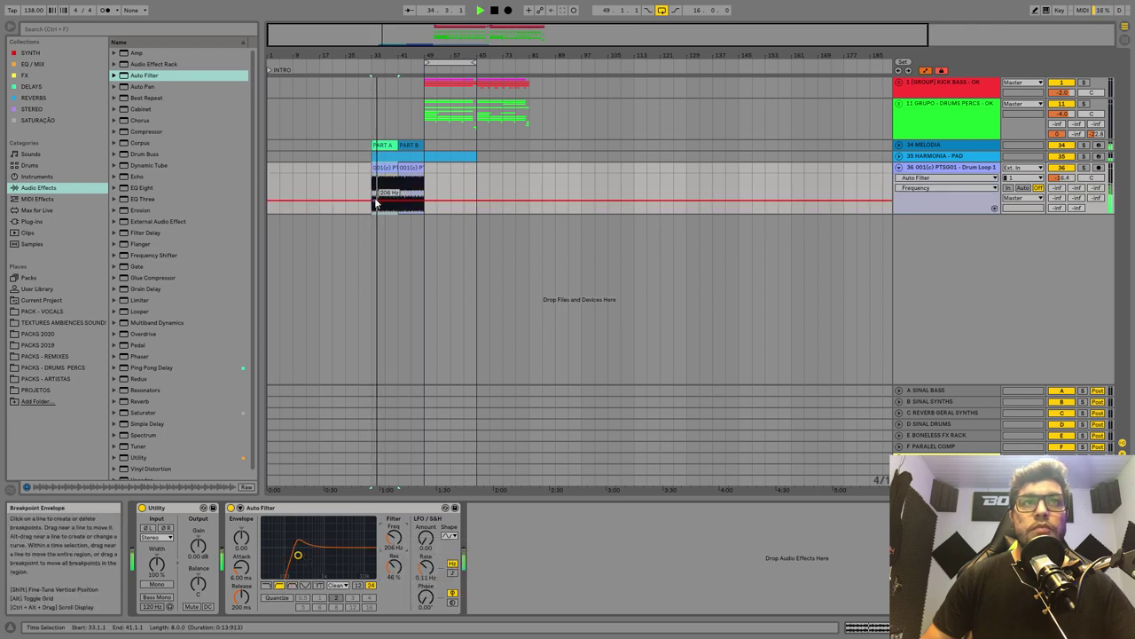
drag(425, 201, 425, 189)
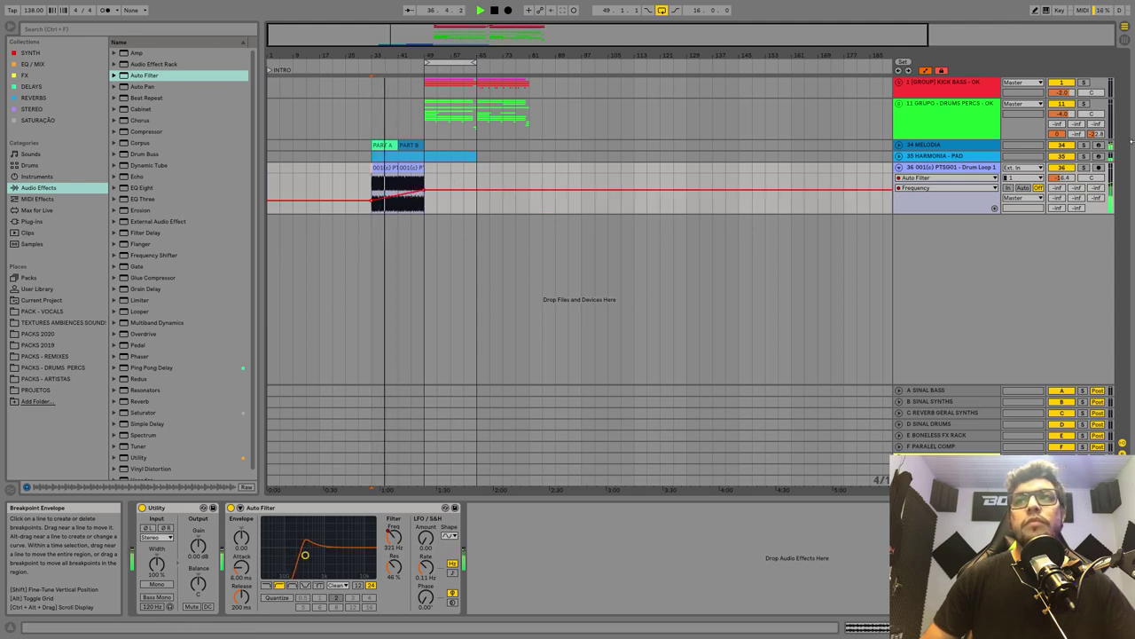
click(409, 65)
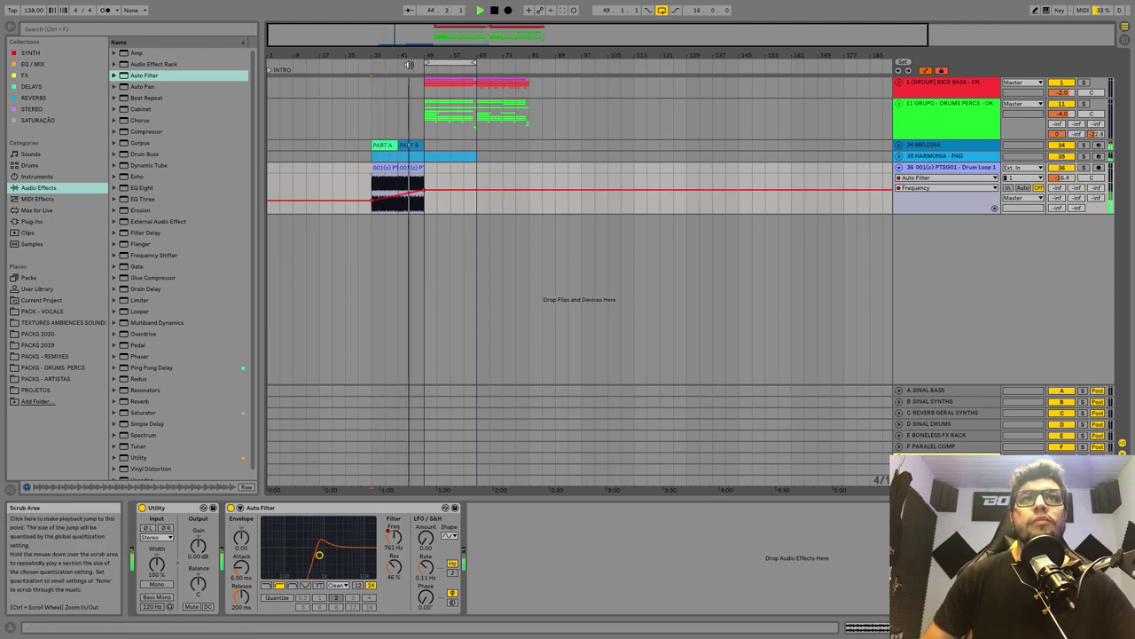
click(900, 169)
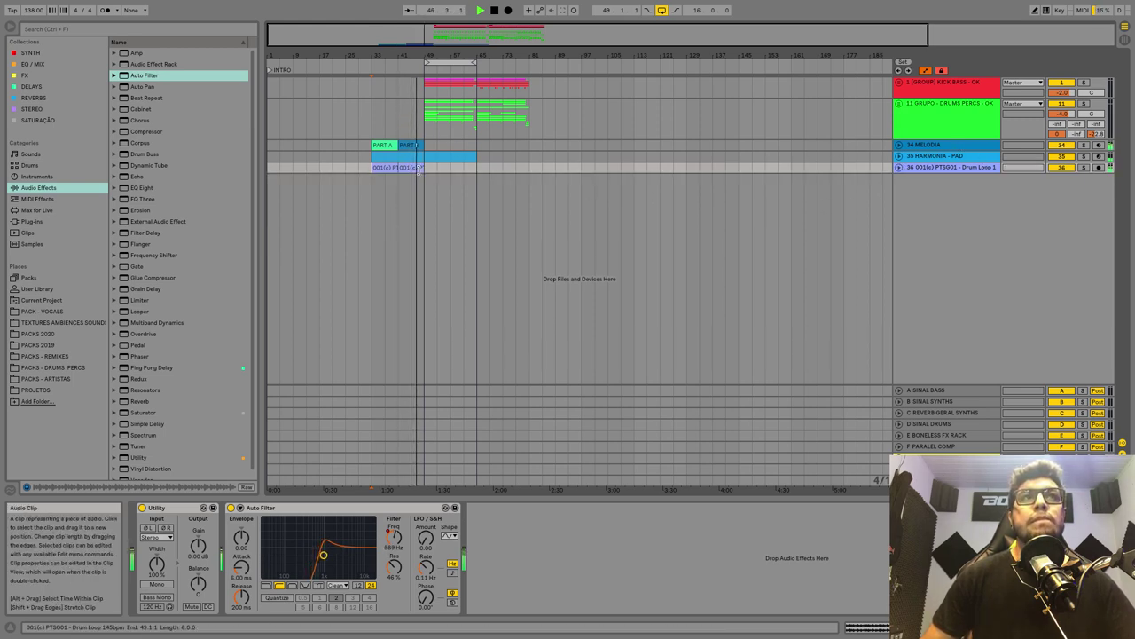
- Search all browser results for "DRUM FILL" and pick CAS_SDF_Drum_Fill_005_125_BPM.wav
click(131, 29)
text(DRUM FILL)
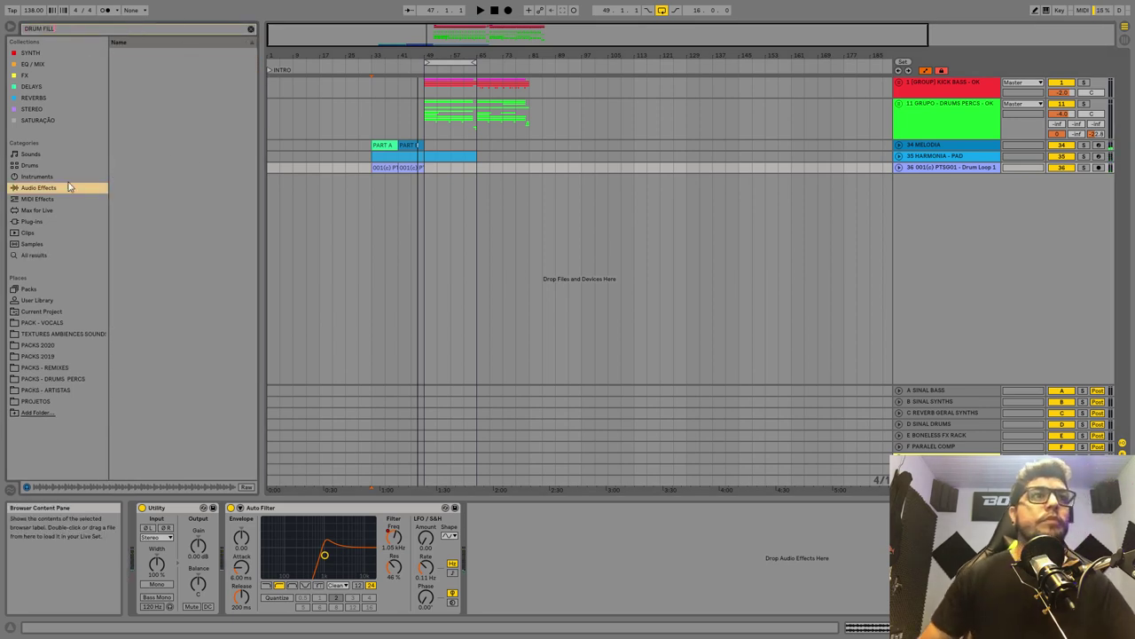
click(35, 254)
click(205, 233)
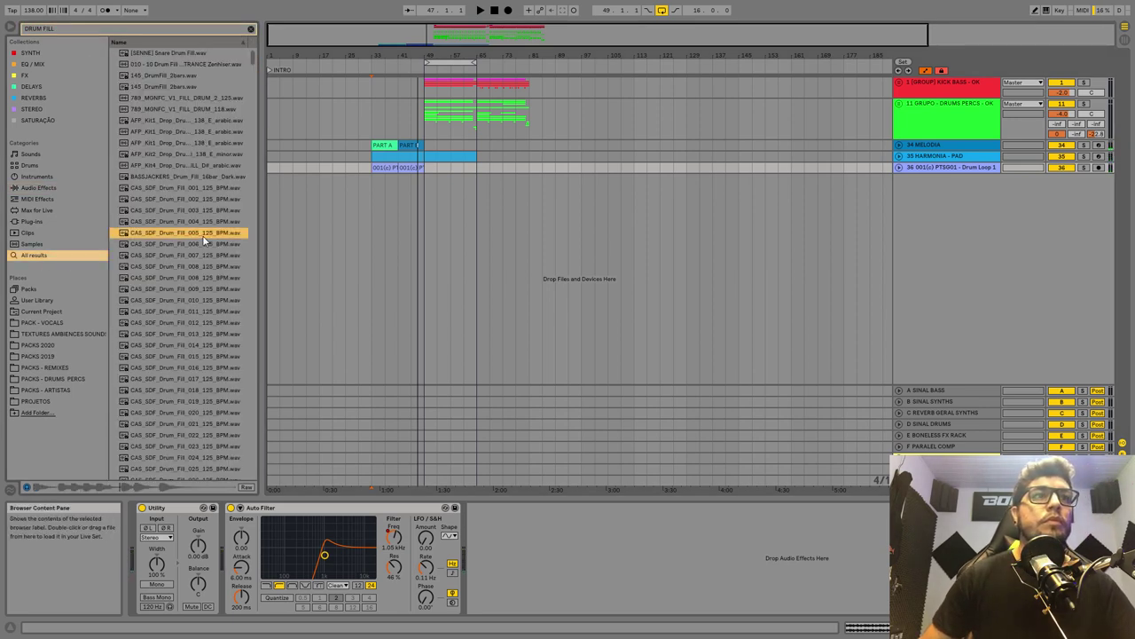
- Add the drum fill sample on a new audio track at bar 45, move it to bar 48, and inspect its clip
click(411, 197)
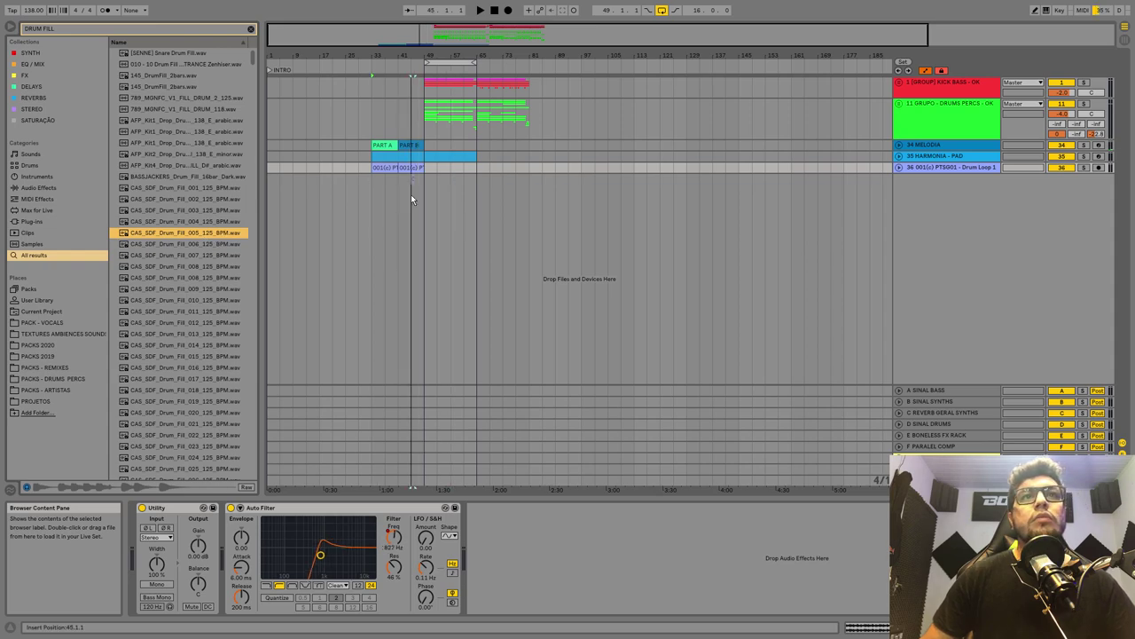
drag(415, 55, 568, 107)
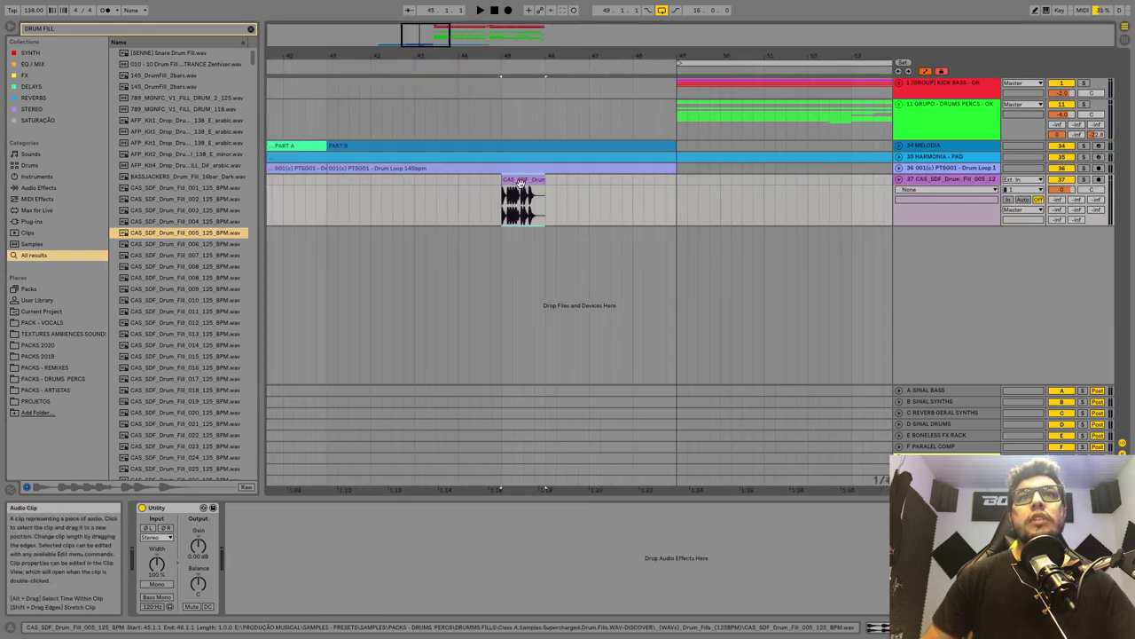
drag(524, 179, 659, 183)
double_click(659, 181)
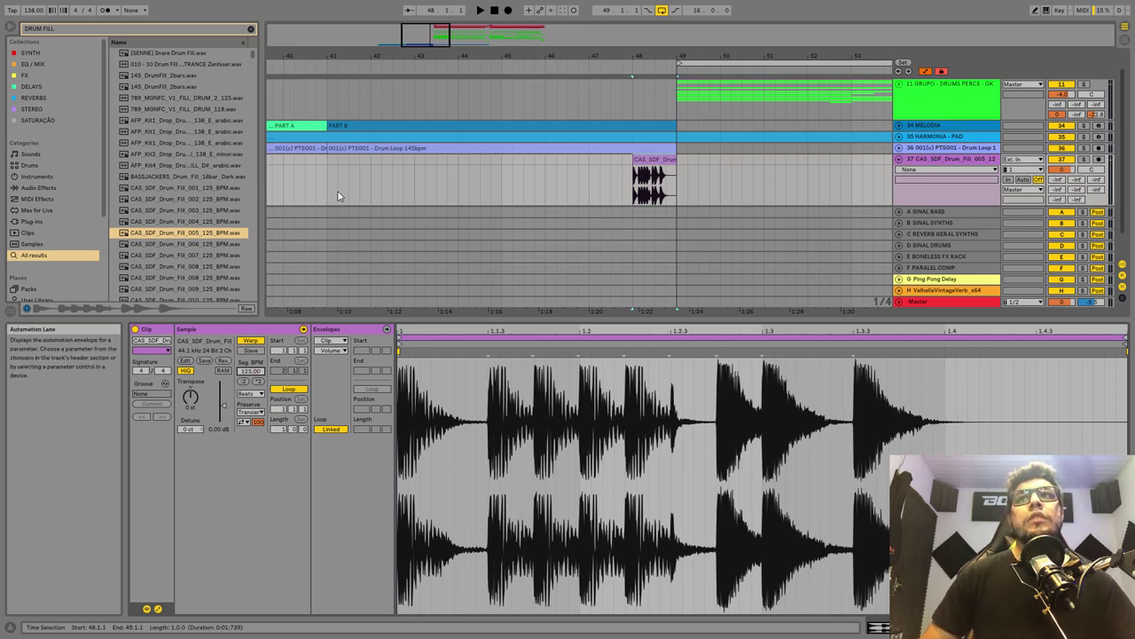
click(435, 184)
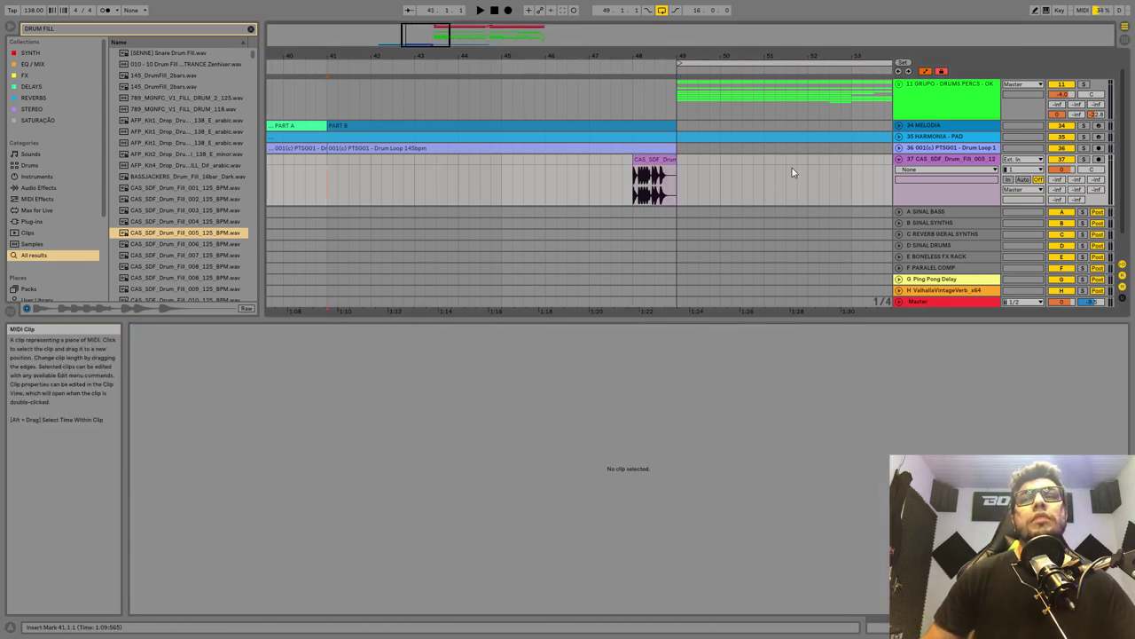
- Automate the HARMONIA - PAD track's Sylenth1 FilterCtl Cutoff to rise from bar 41 to about 9.70 at bar 49, and audition it
click(898, 138)
double_click(944, 140)
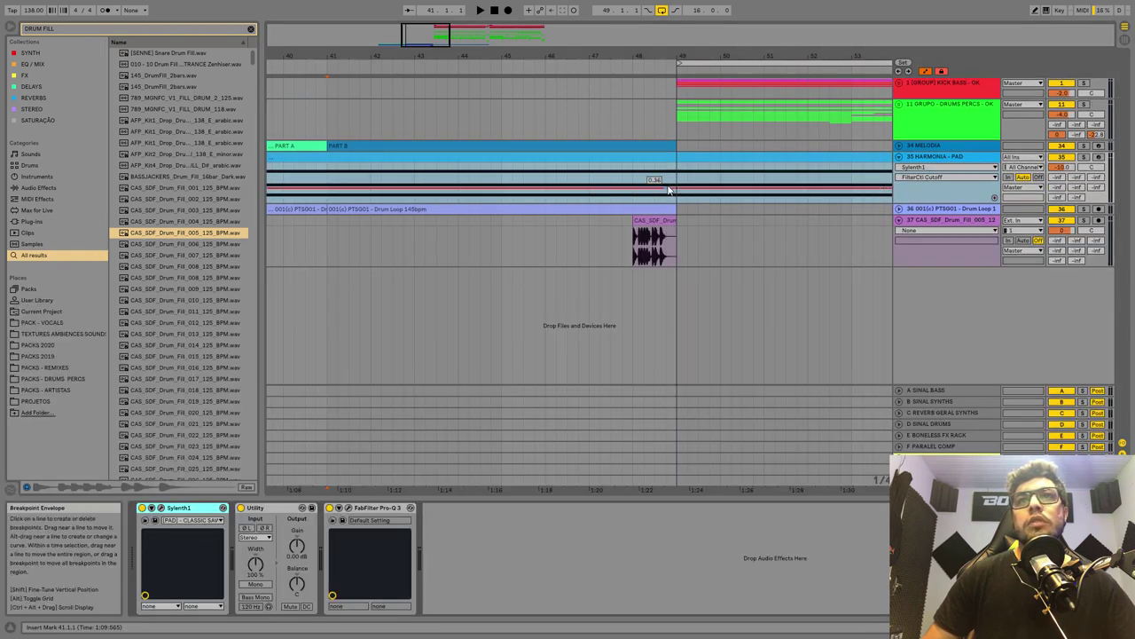
click(685, 157)
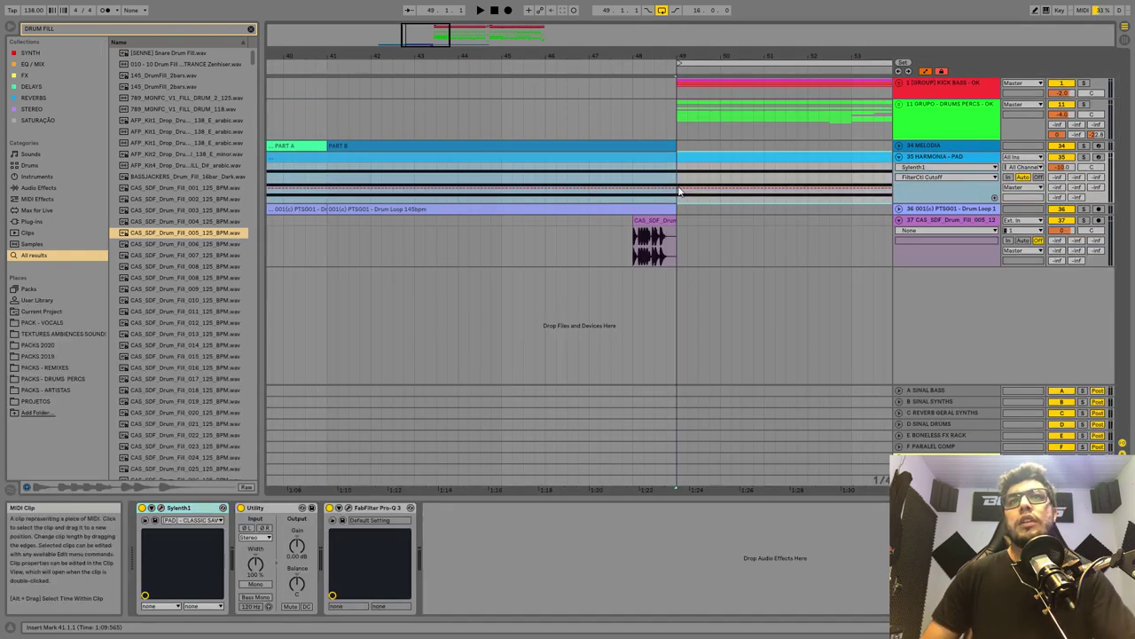
key(Delete)
drag(677, 189, 332, 197)
key(space)
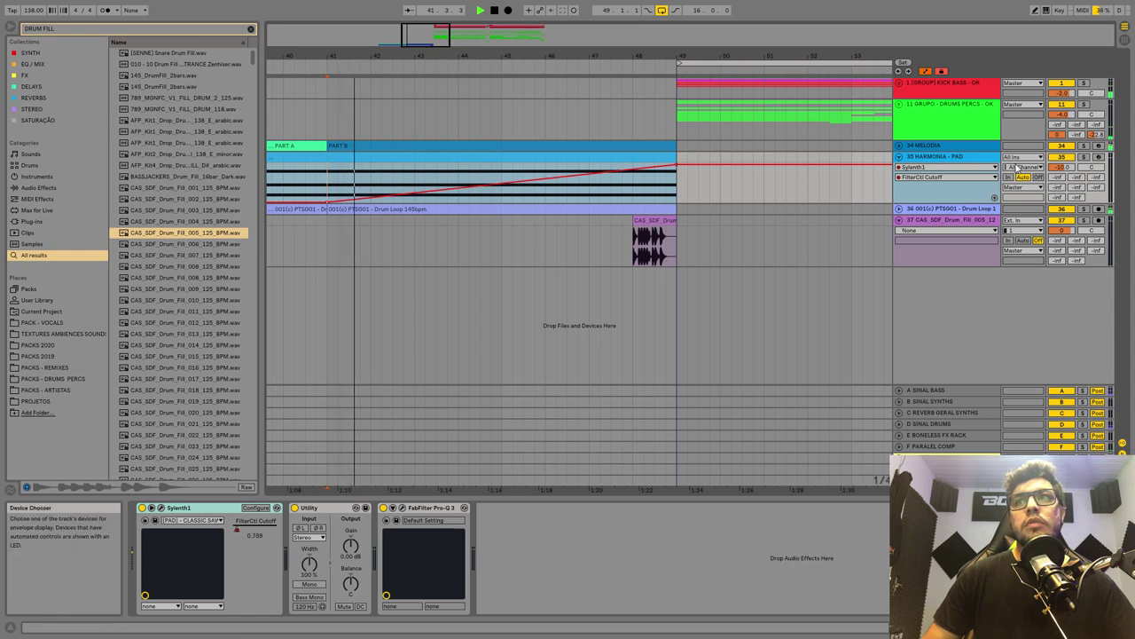
key(space)
- Bend the pad's cutoff automation ramp between bars 41 and 49 into a curve while auditioning the build-up
click(603, 169)
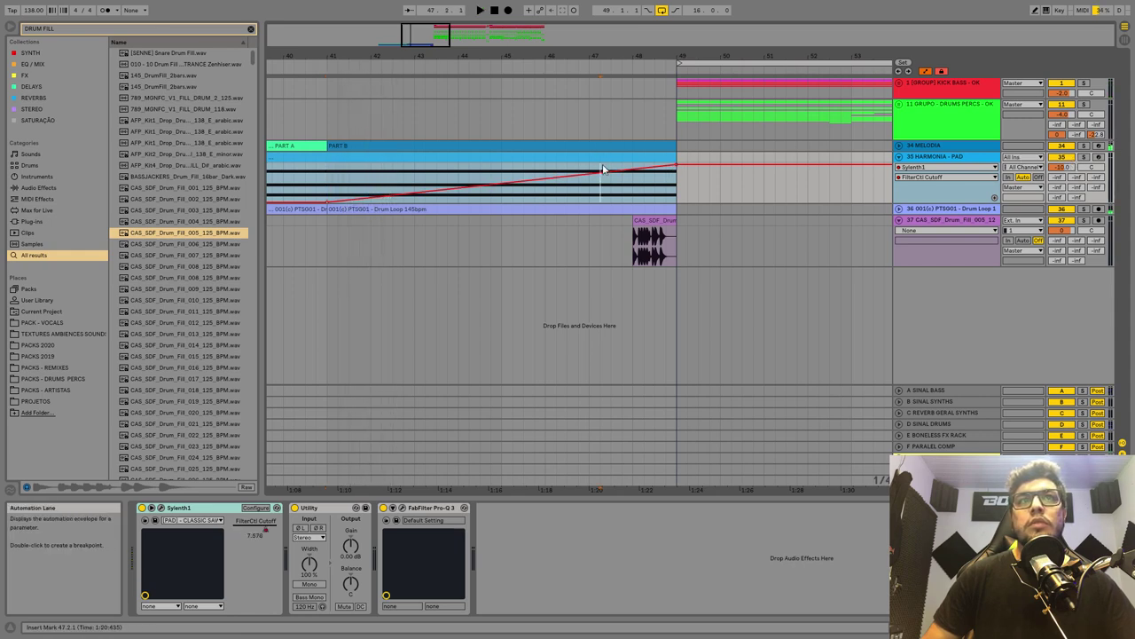
key(space)
key(space)
click(334, 156)
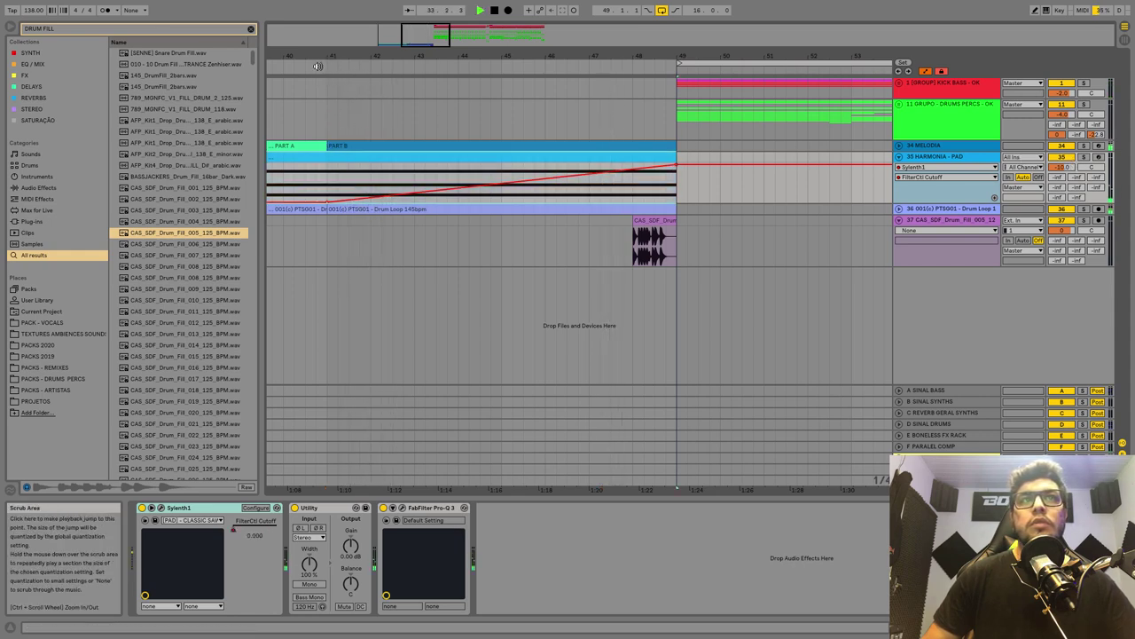
click(319, 67)
drag(516, 180, 517, 195)
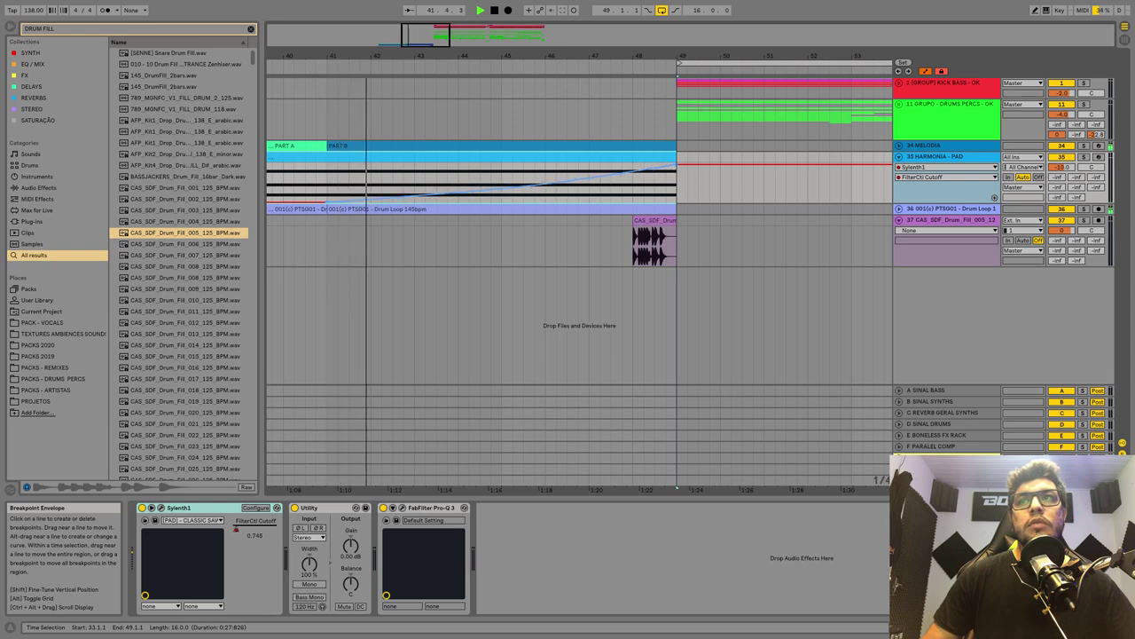
key(space)
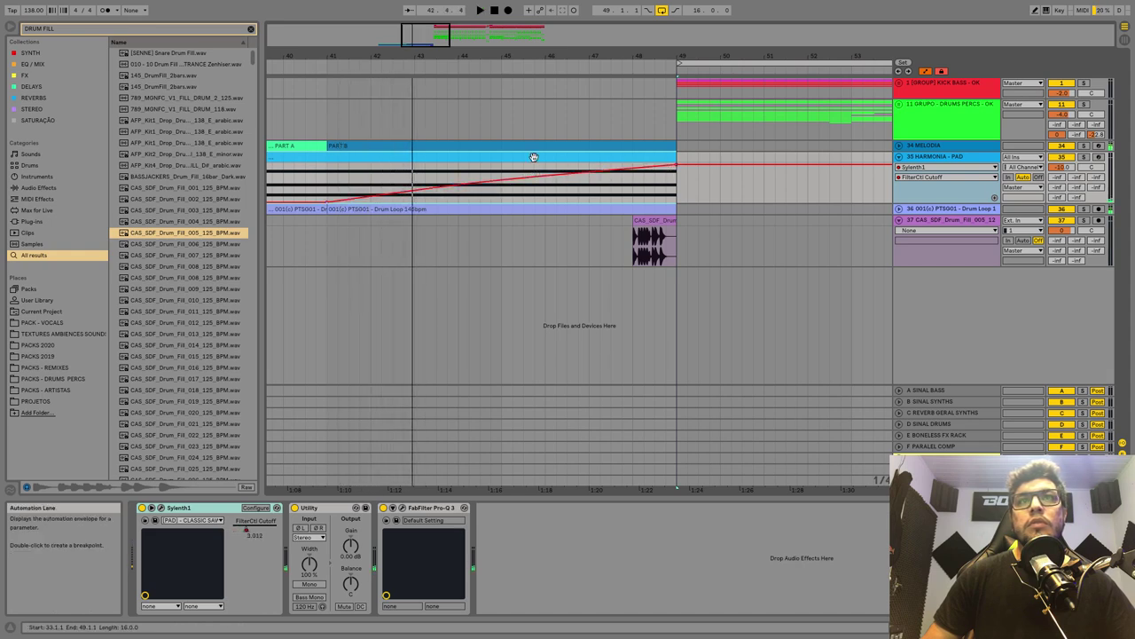
key(space)
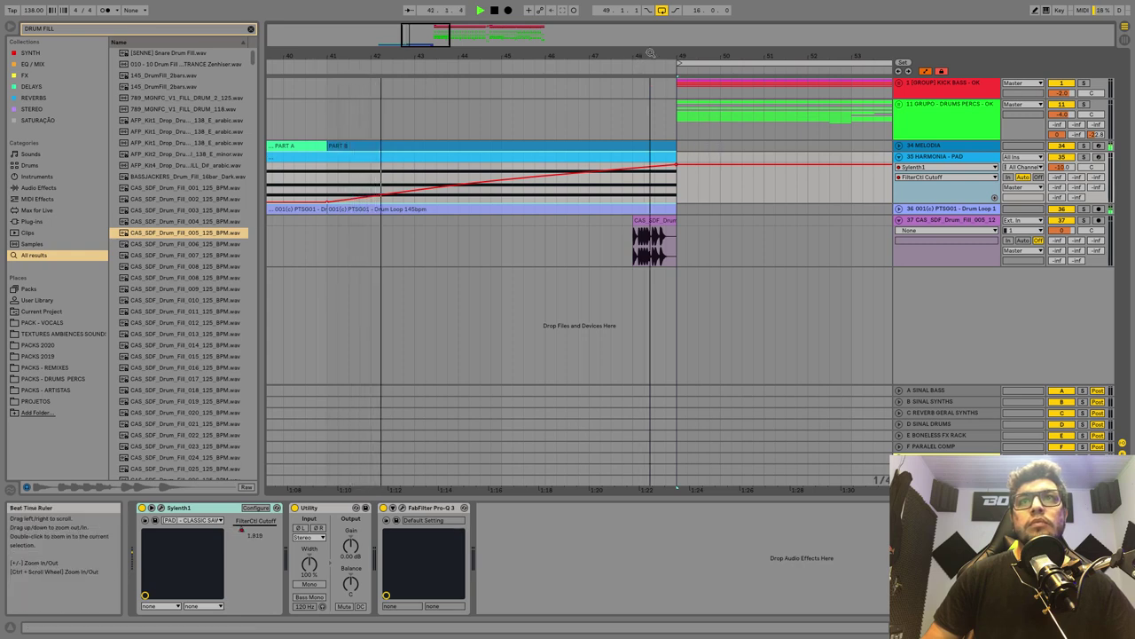
- Lower the pad track's volume to -14.8 dB during playback
drag(650, 56, 609, 53)
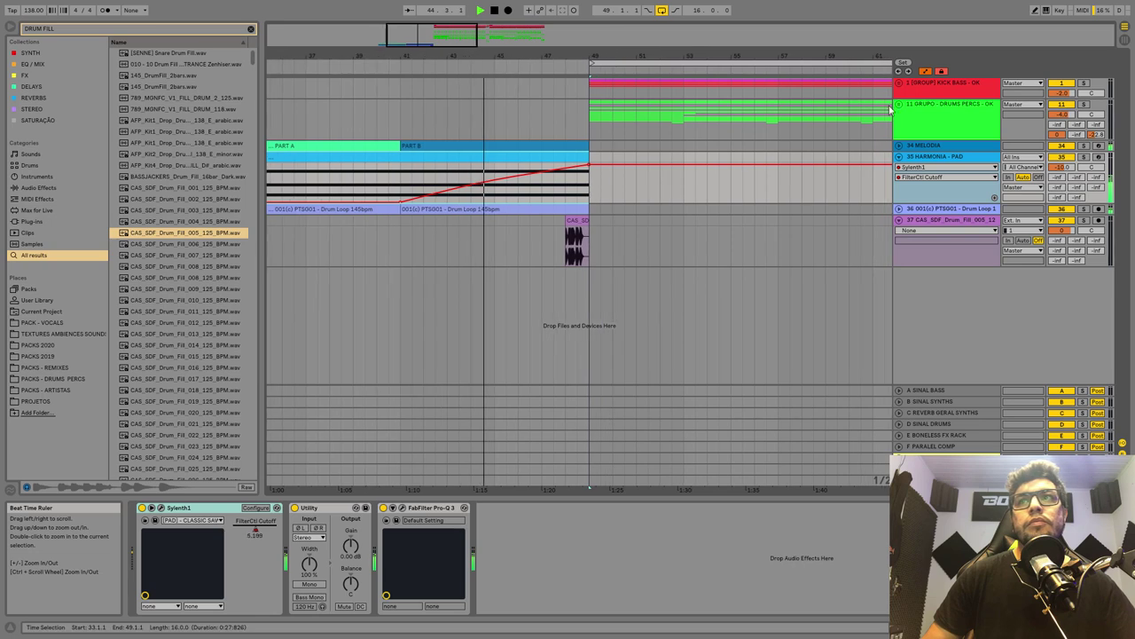
click(1062, 167)
drag(1062, 167, 1057, 178)
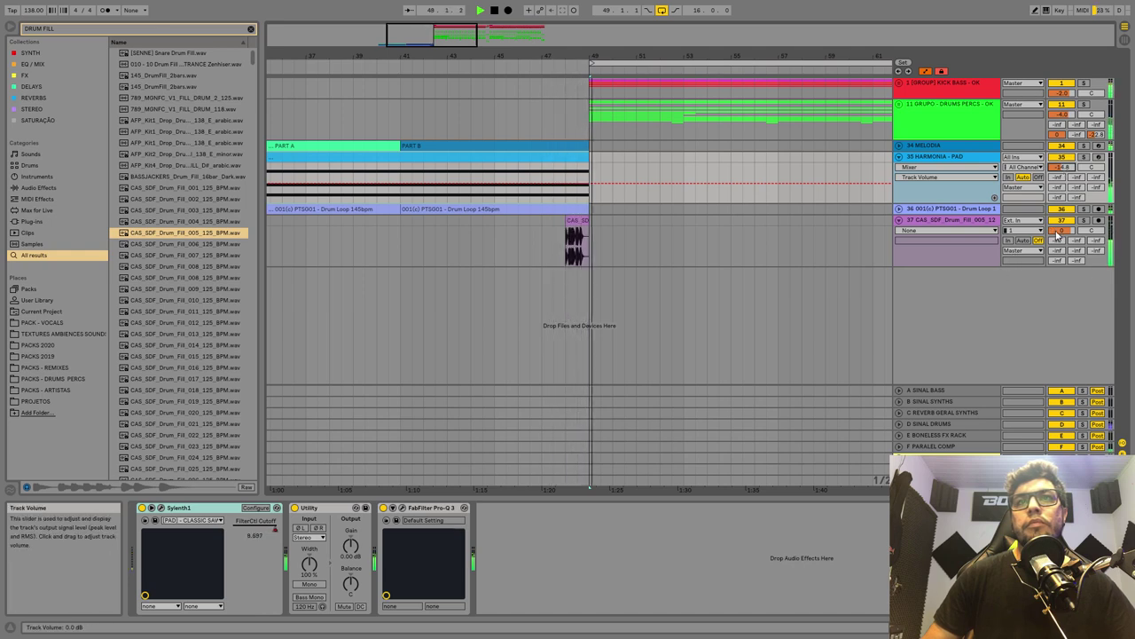
- Delete the drums and percussion group's content from bar 49 to 65, and lower the drum fill track's volume to -12.8 dB
drag(682, 58, 522, 44)
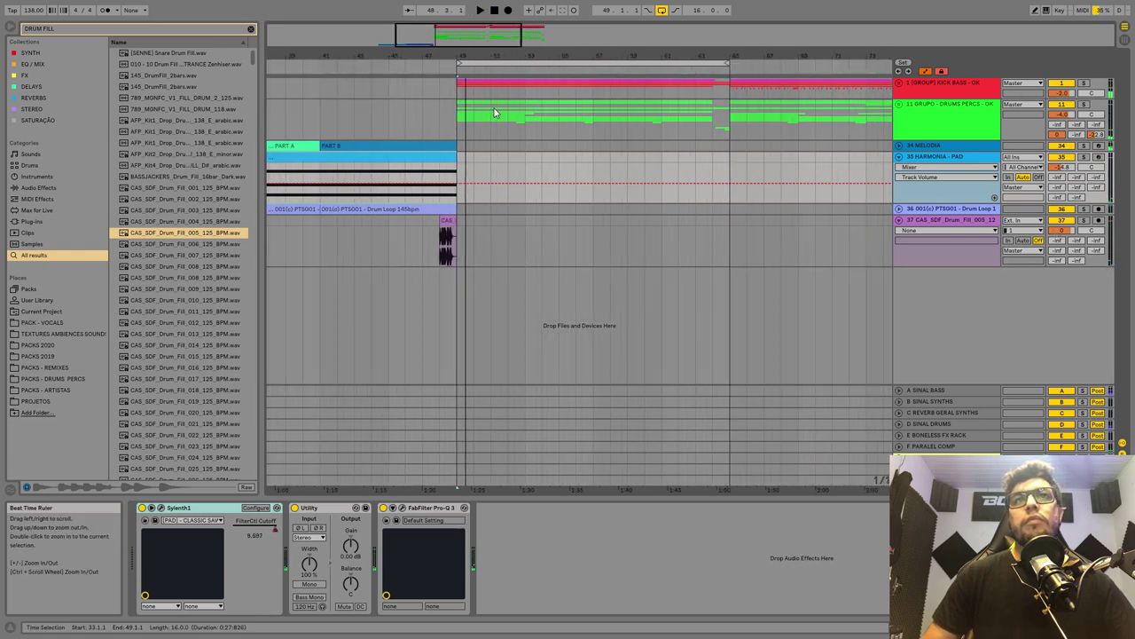
drag(458, 124, 730, 123)
key(Delete)
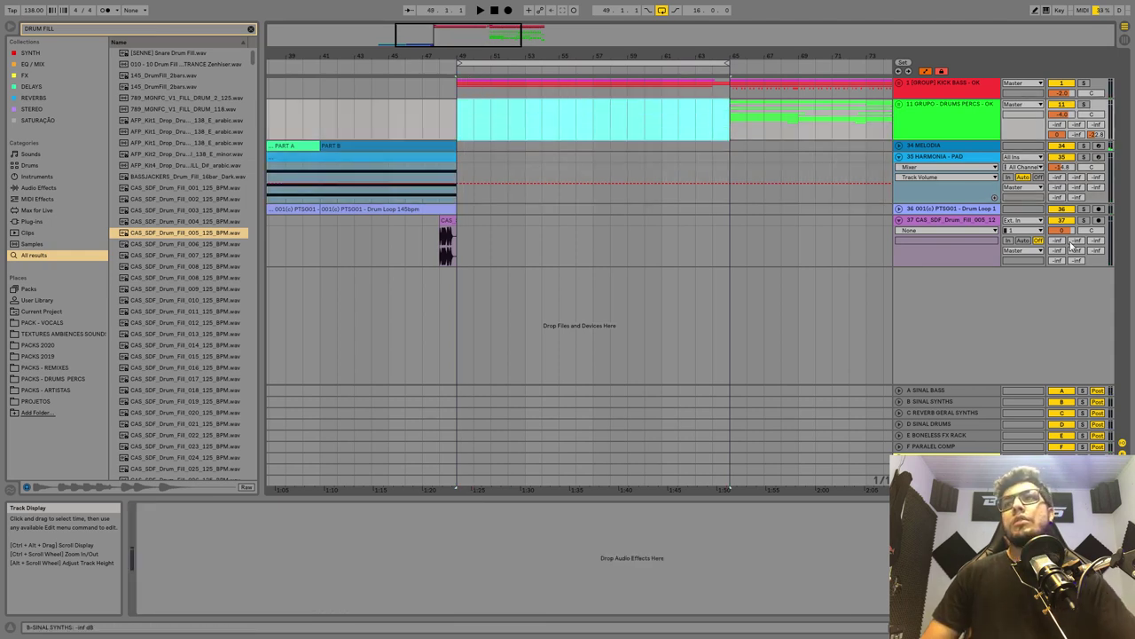
drag(1061, 230, 1062, 244)
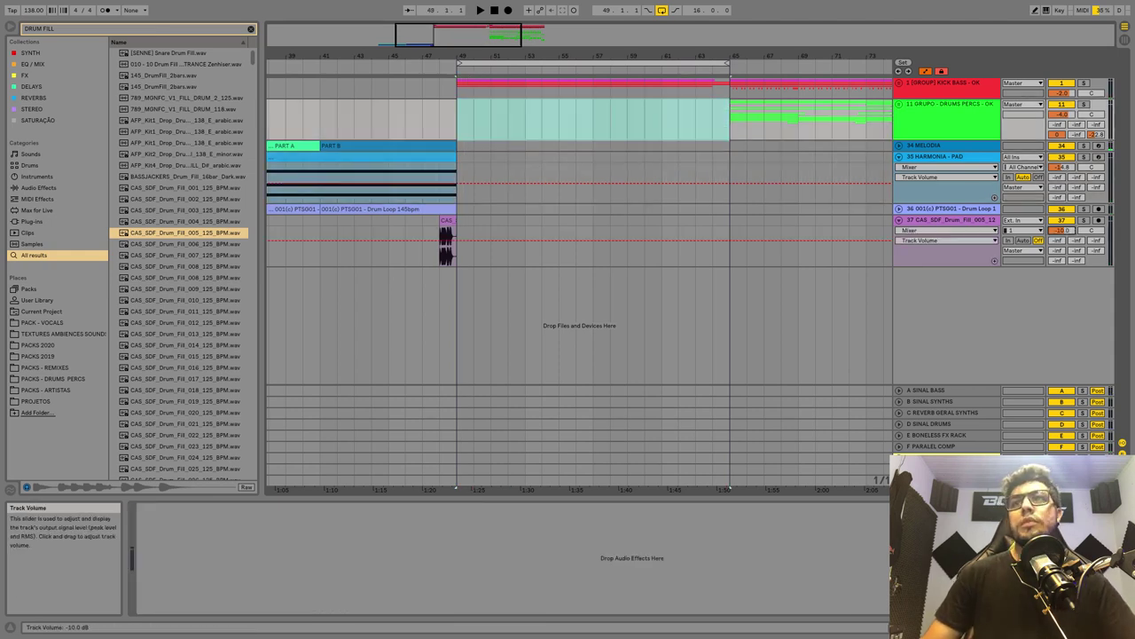
- Show the pad's Sylenth1 FilterCtl Cutoff automation again and lower the ramp's end breakpoint at bar 49
click(944, 167)
click(931, 185)
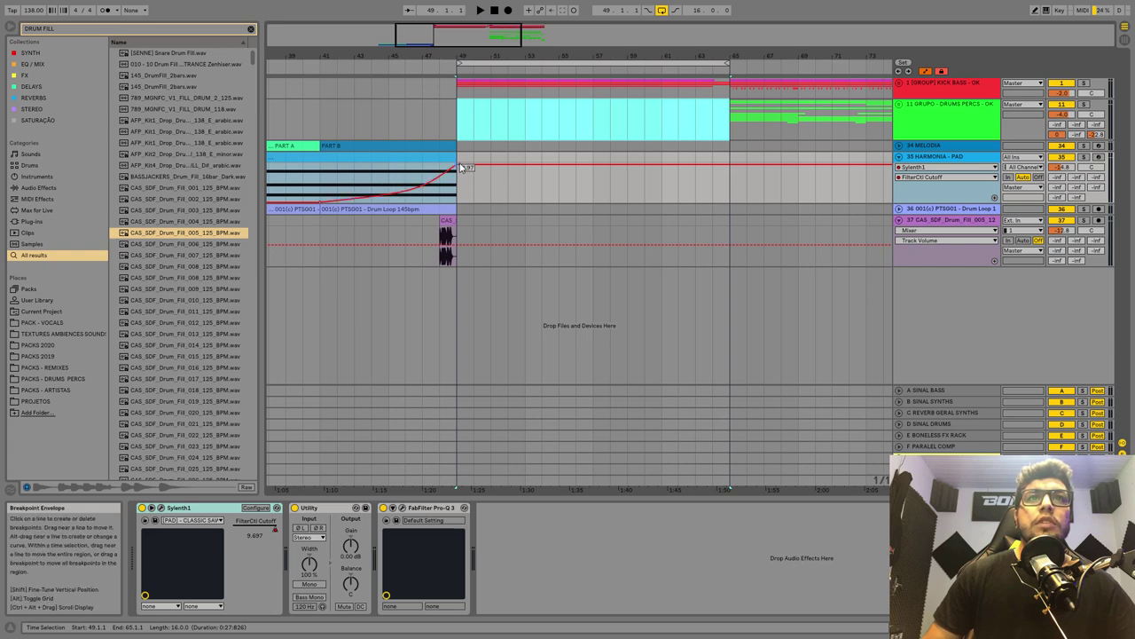
drag(458, 165, 459, 179)
- Audition the break from the start of PART B at bar 41 into the drop, and review the whole arrangement
click(330, 146)
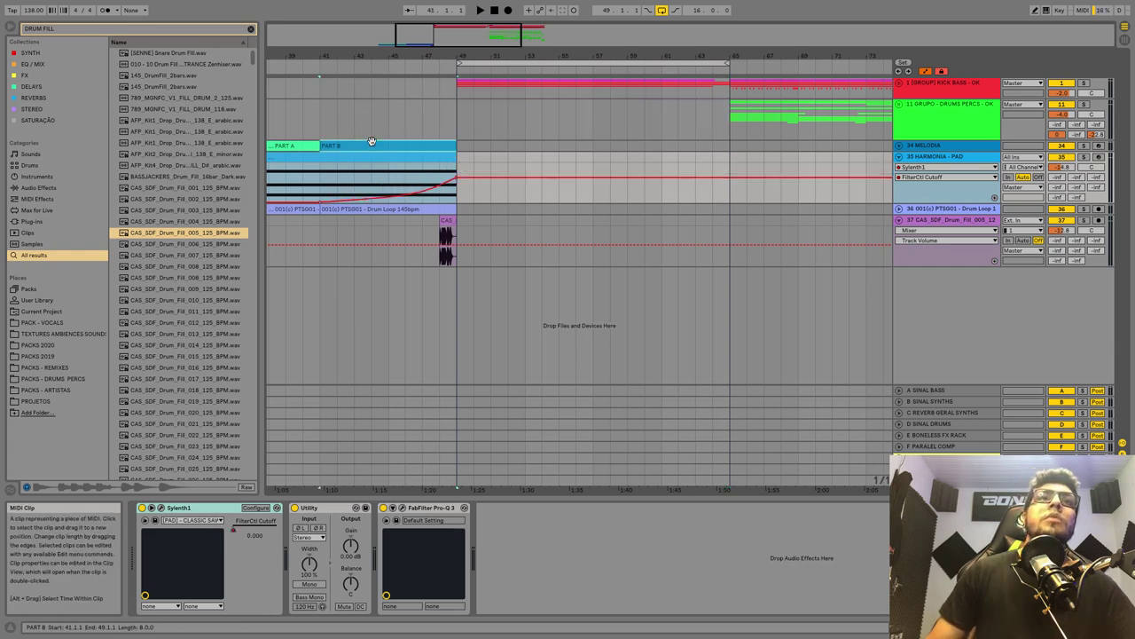
key(space)
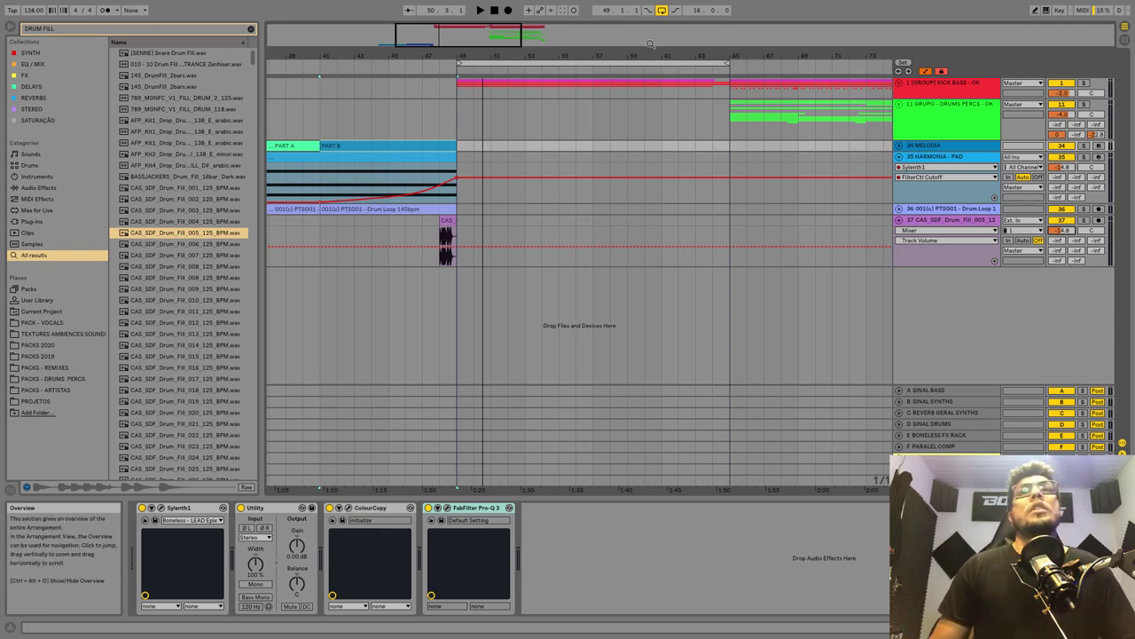
drag(650, 56, 584, 26)
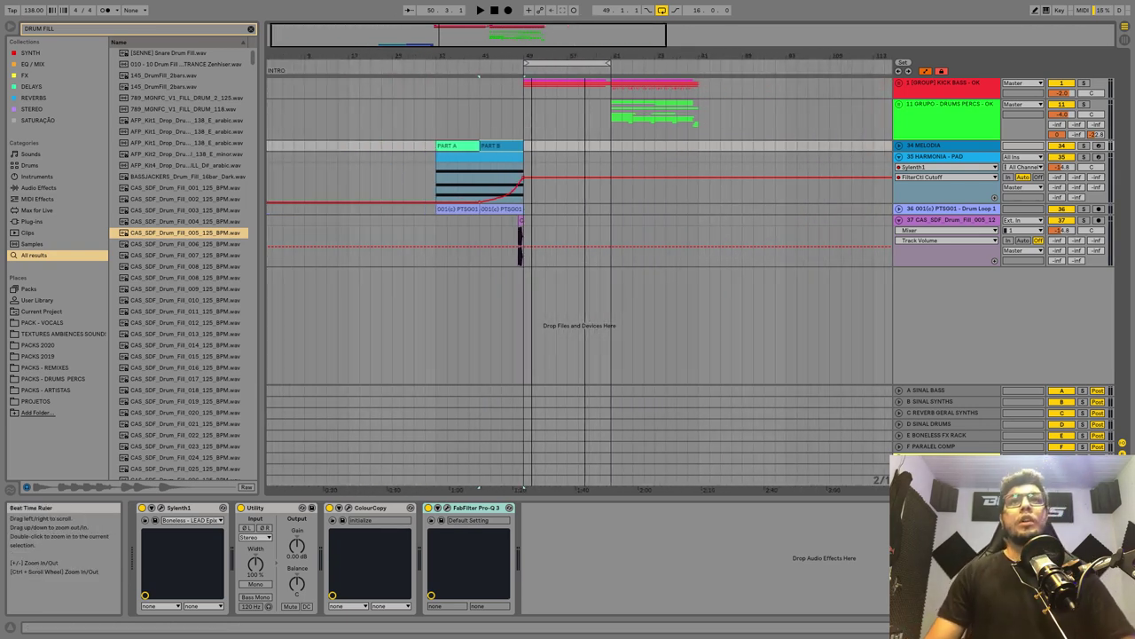